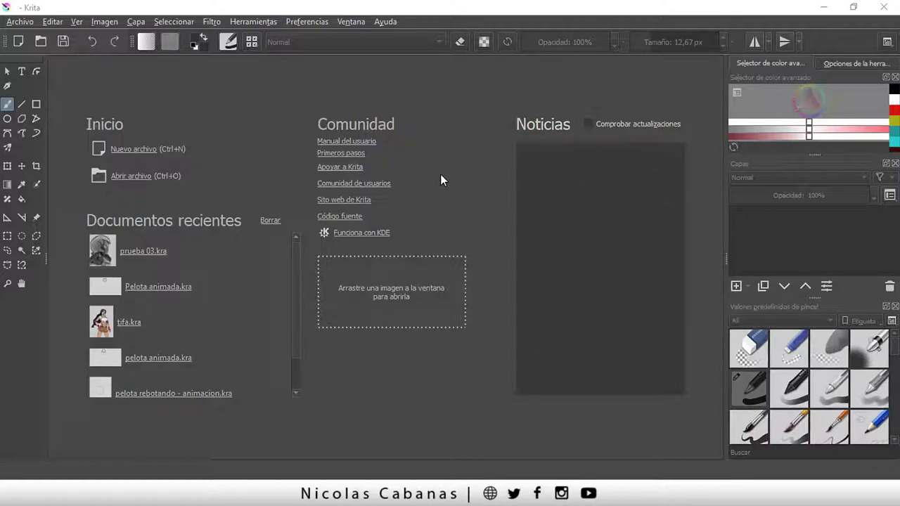
# Step: Restore the Default workspace layout and start a new document from Archivo > Nuevo
pyautogui.click(301, 24)
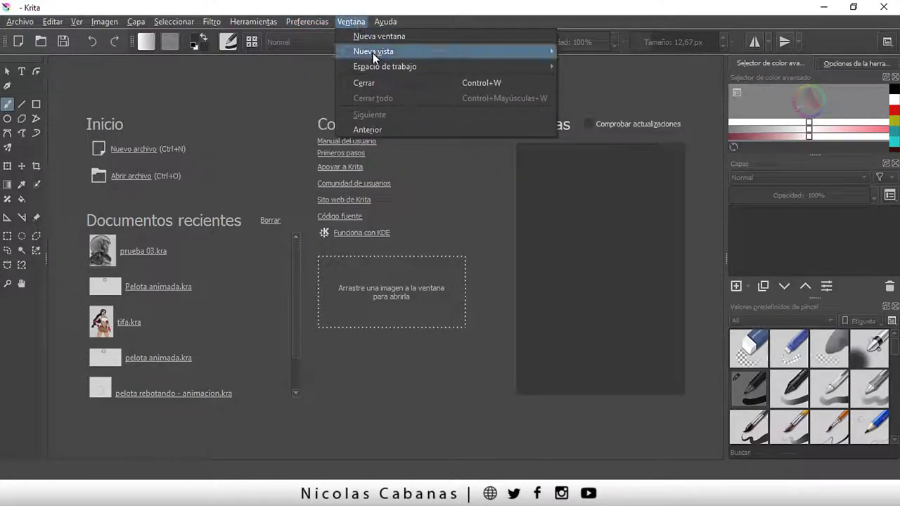
pyautogui.moveTo(384, 67)
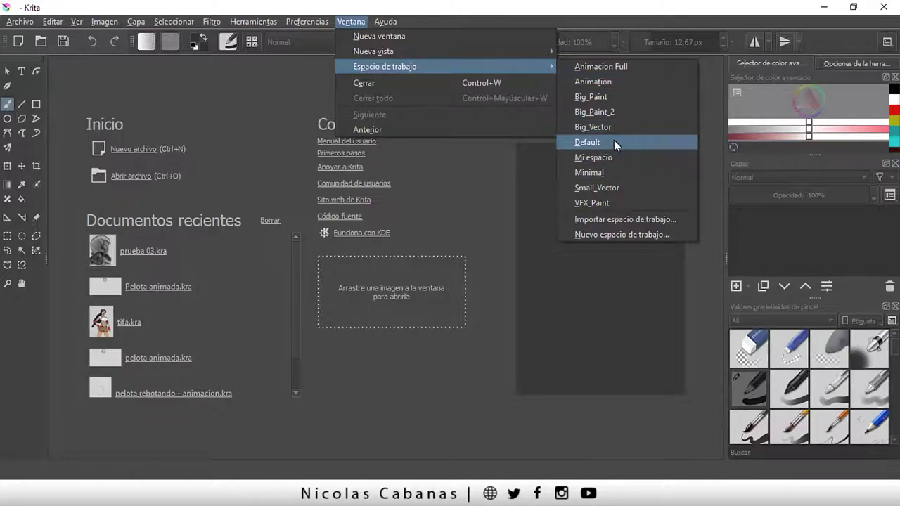
pyautogui.click(614, 141)
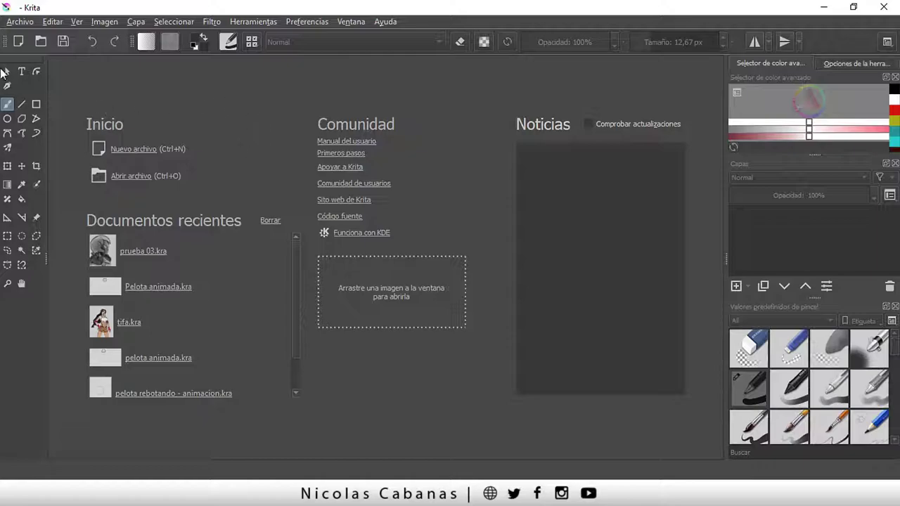
pyautogui.click(19, 23)
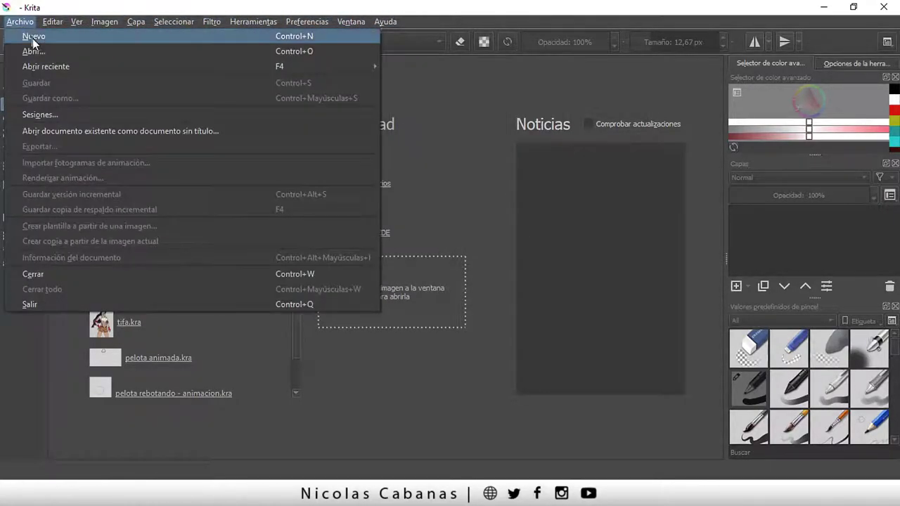
pyautogui.click(66, 35)
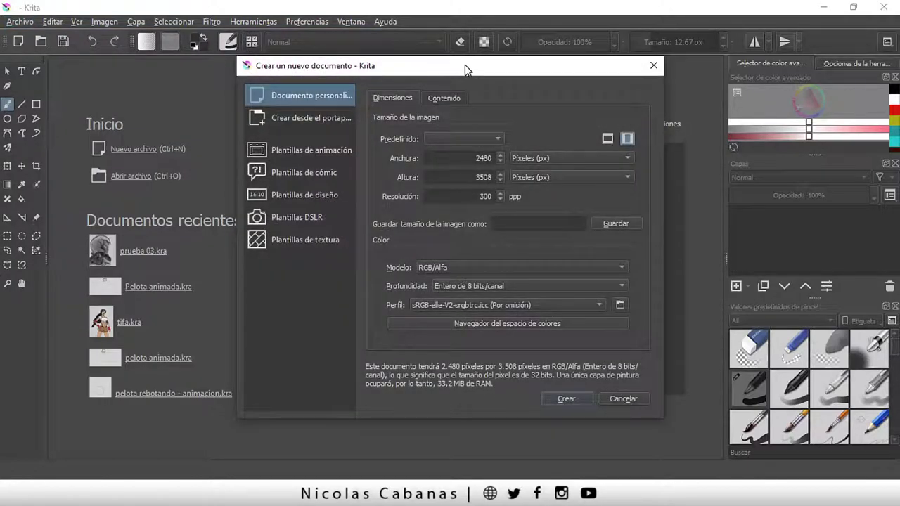
# Step: Browse the clipboard, animation, comic, design, DSLR and texture templates, then return to Documento personalizado
pyautogui.moveTo(464, 65); pyautogui.dragTo(457, 58)
pyautogui.click(293, 116)
pyautogui.click(286, 144)
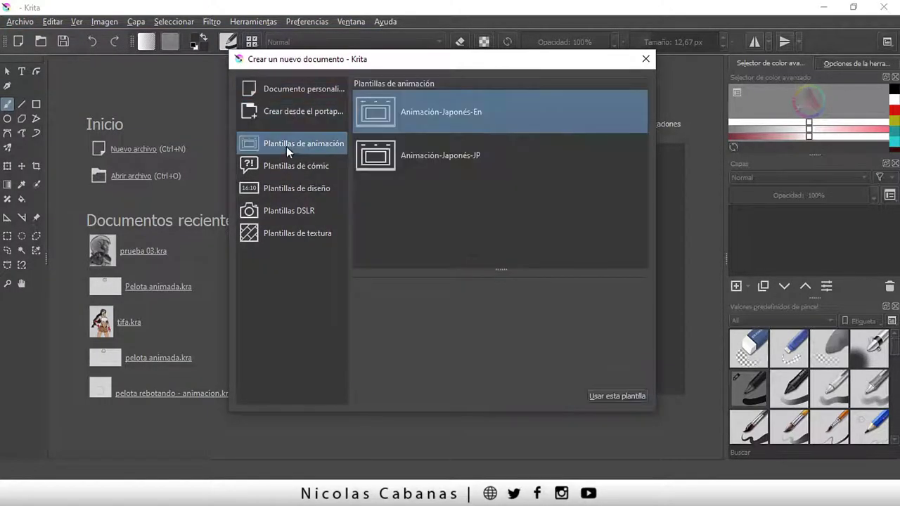
pyautogui.click(288, 169)
pyautogui.click(286, 187)
pyautogui.click(280, 219)
pyautogui.click(284, 239)
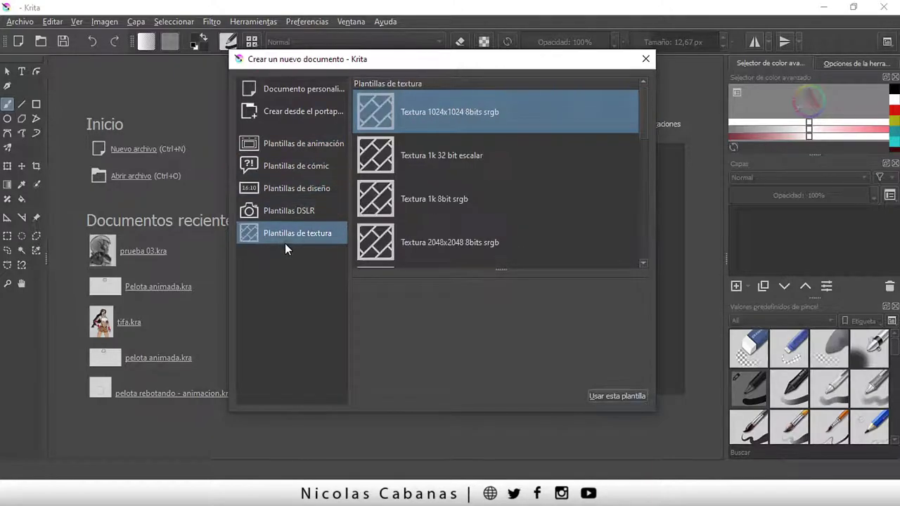
pyautogui.click(291, 187)
pyautogui.click(292, 168)
pyautogui.click(290, 143)
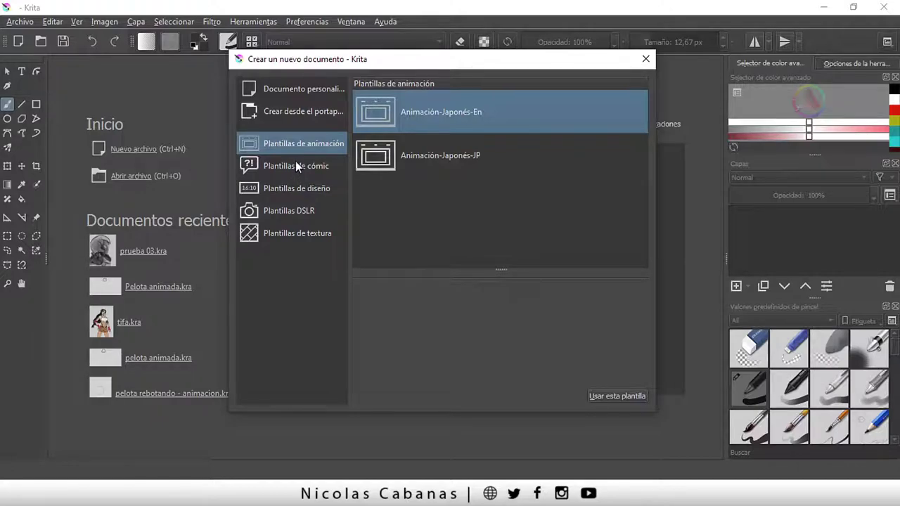
pyautogui.click(295, 167)
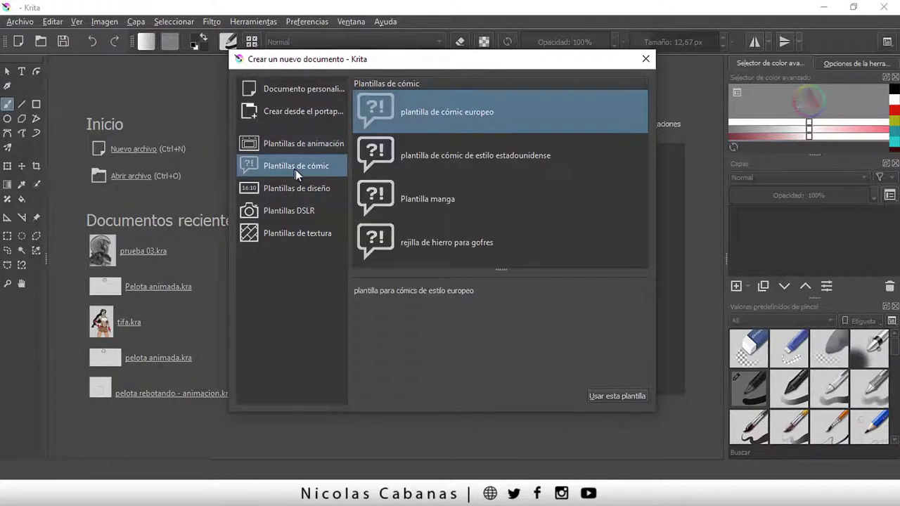
pyautogui.click(304, 90)
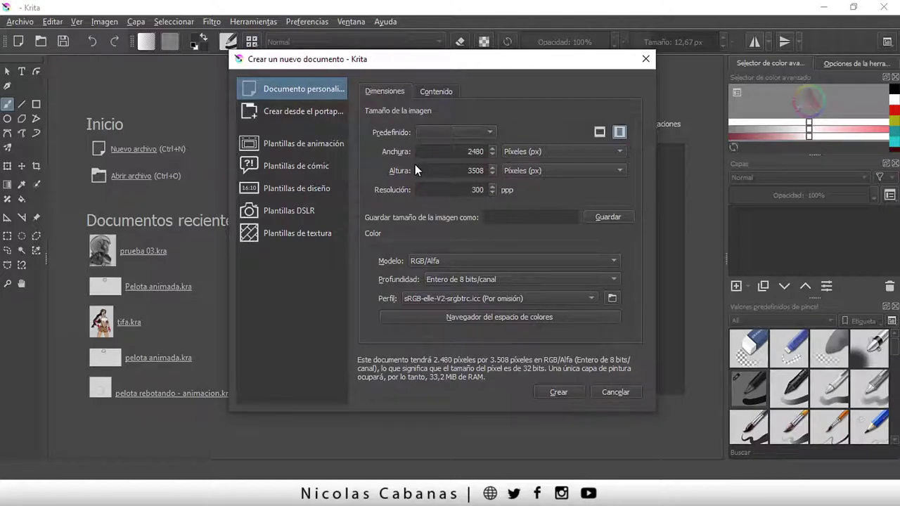
# Step: Choose the A4 (300 ppi) preset, giving a 2480 × 3508 px page
pyautogui.click(480, 132)
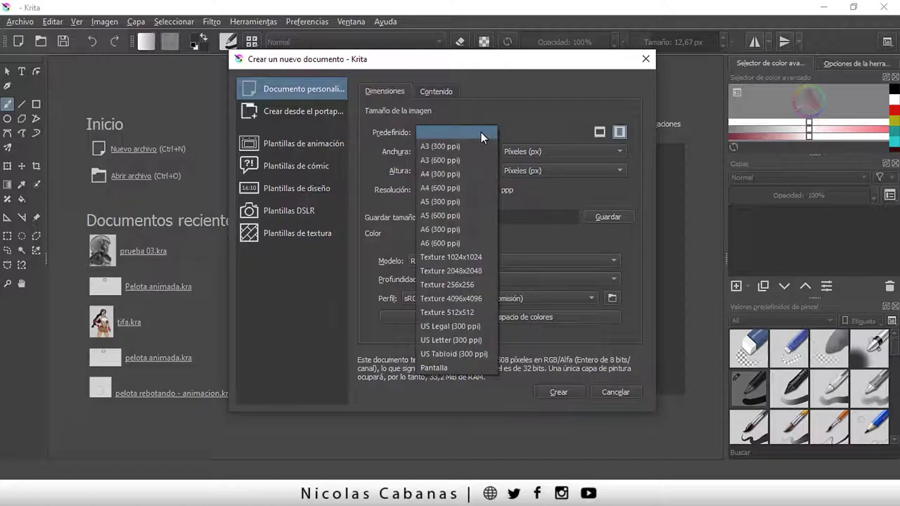
pyautogui.click(469, 170)
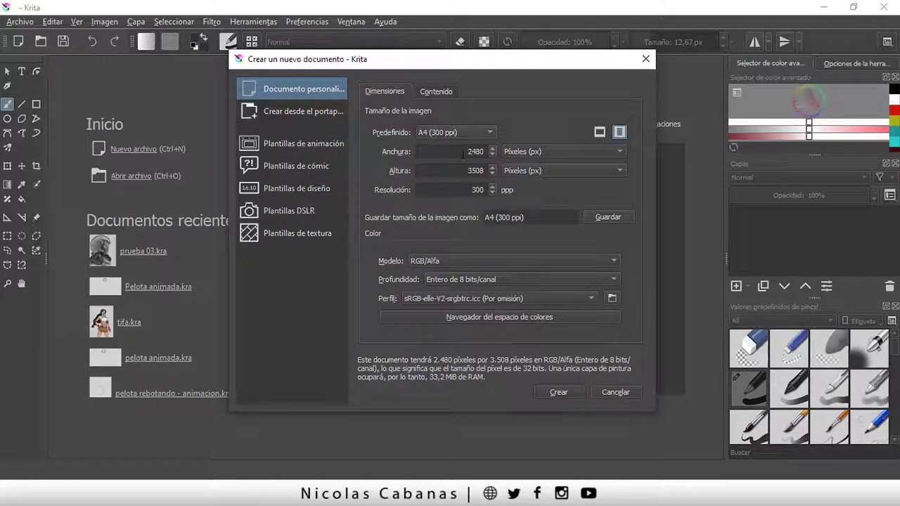
pyautogui.click(462, 151)
pyautogui.moveTo(470, 170); pyautogui.dragTo(514, 176)
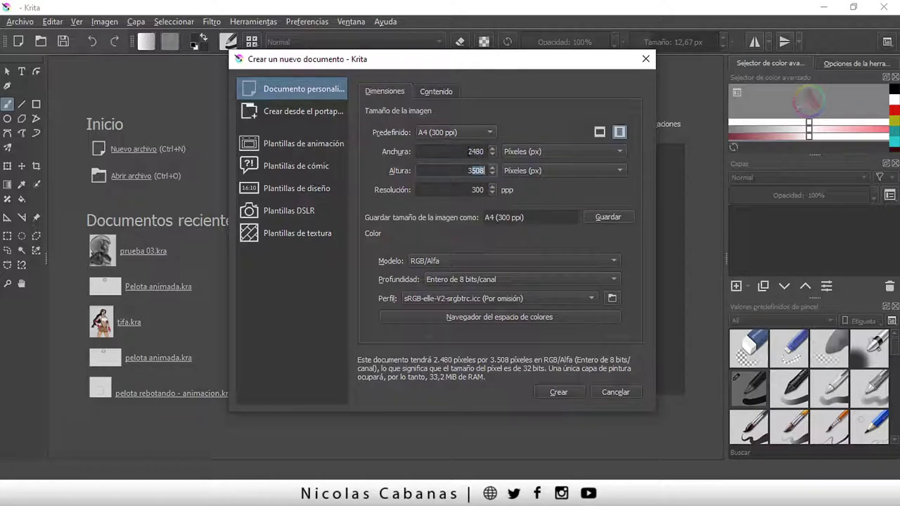
pyautogui.doubleClick(485, 152)
pyautogui.scroll(-1, 485, 151)
pyautogui.scroll(-2, 484, 152)
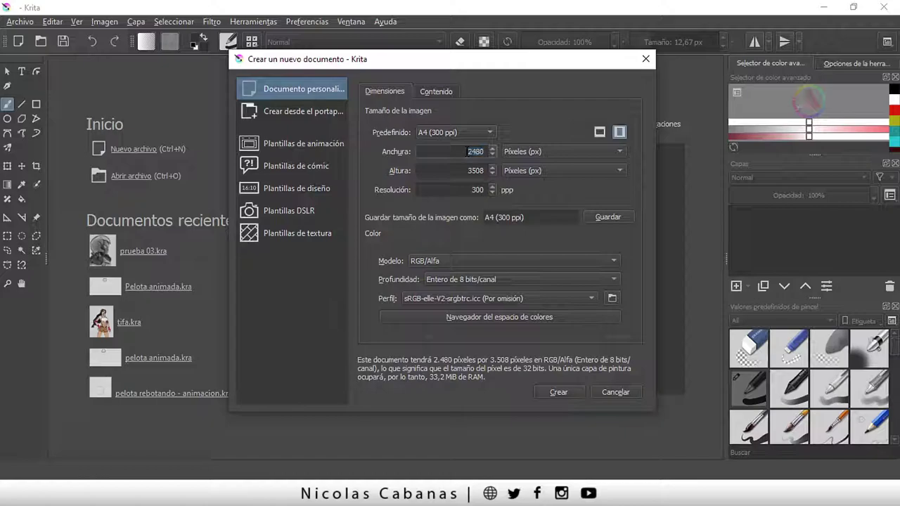
pyautogui.scroll(-2, 481, 153)
# Step: Show the size in centimetres (21,00 × 29,70), keep portrait at 300 ppi, and create the document
pyautogui.click(527, 154)
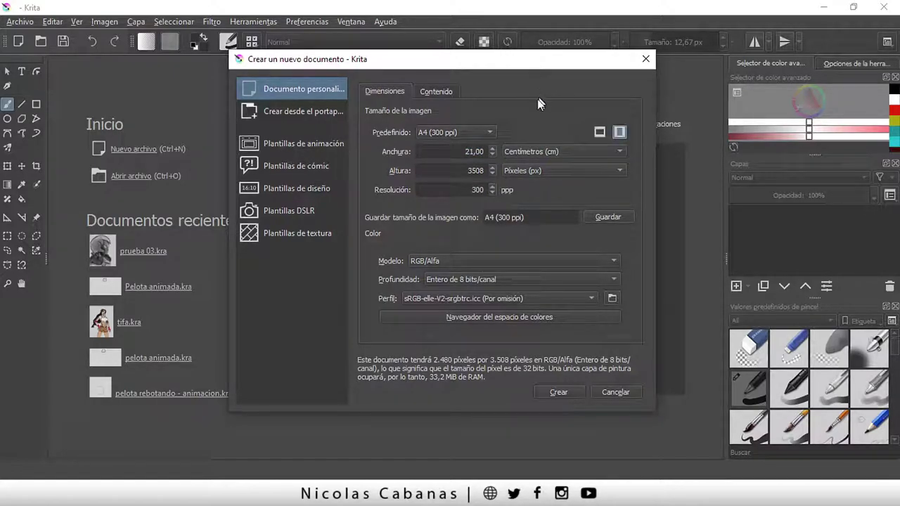
pyautogui.click(527, 167)
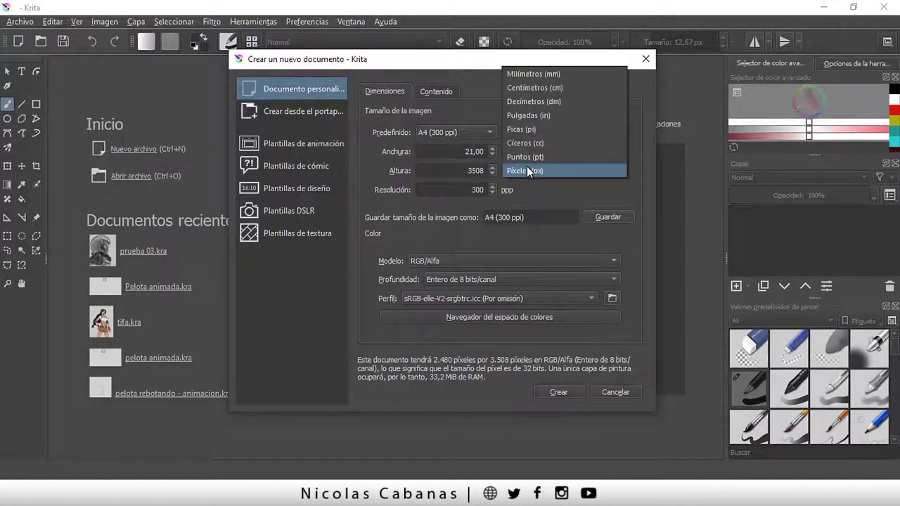
pyautogui.click(539, 85)
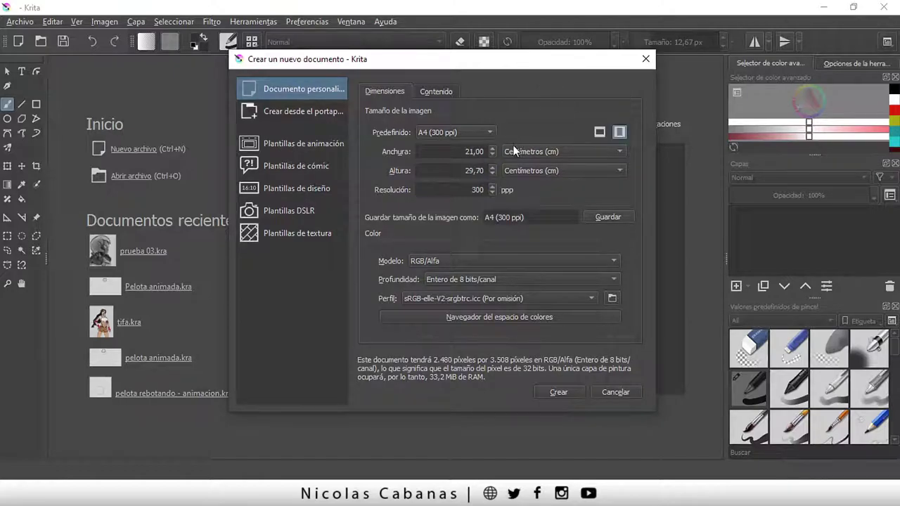
pyautogui.click(469, 151)
pyautogui.moveTo(465, 170); pyautogui.dragTo(485, 170)
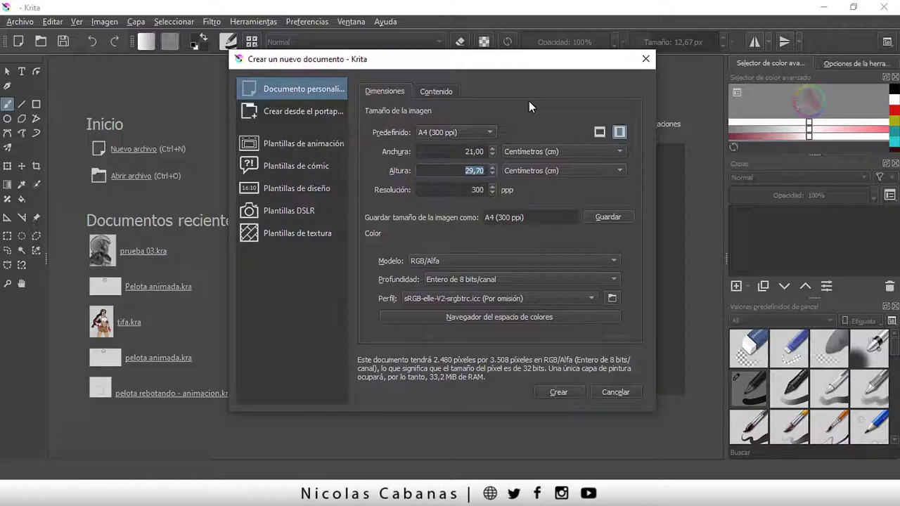
pyautogui.doubleClick(478, 190)
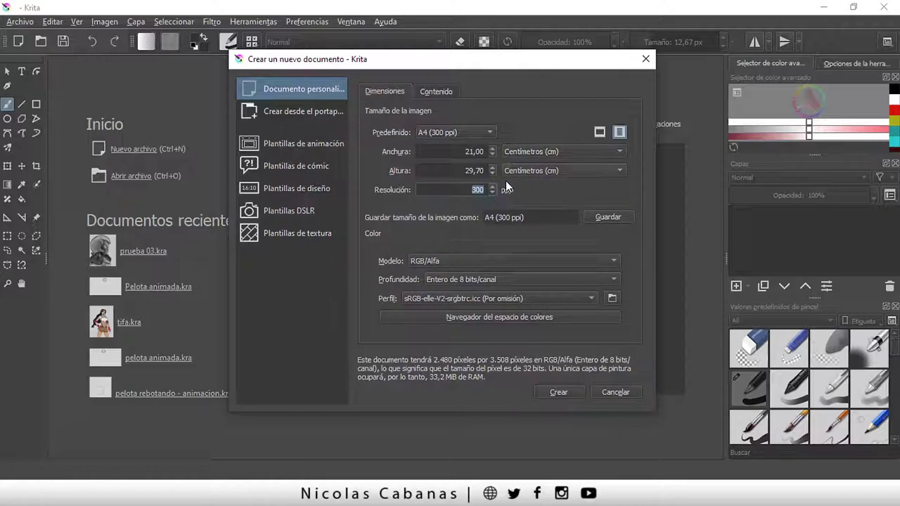
pyautogui.click(598, 133)
pyautogui.click(559, 392)
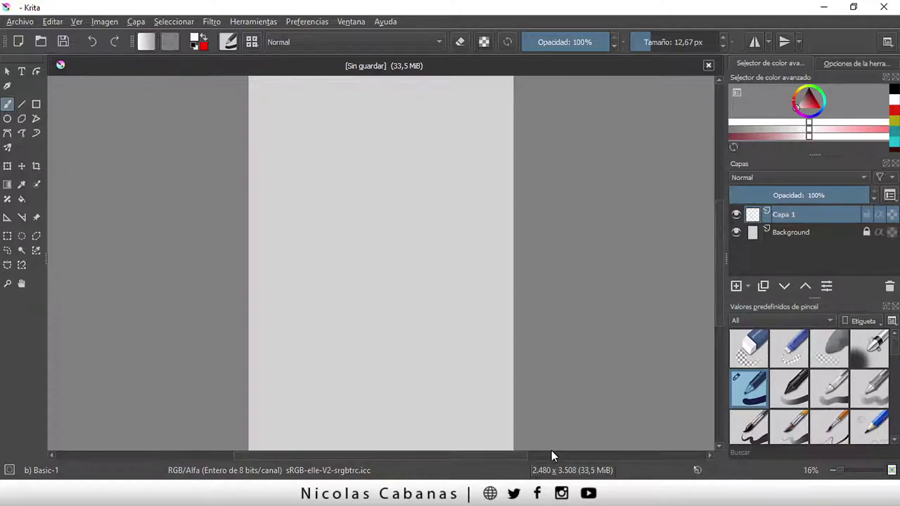
# Step: In Save As, name the file 'CLASE HERRAMIENTAS Dibujo Digital - Contenidos'
pyautogui.click(26, 22)
pyautogui.click(52, 99)
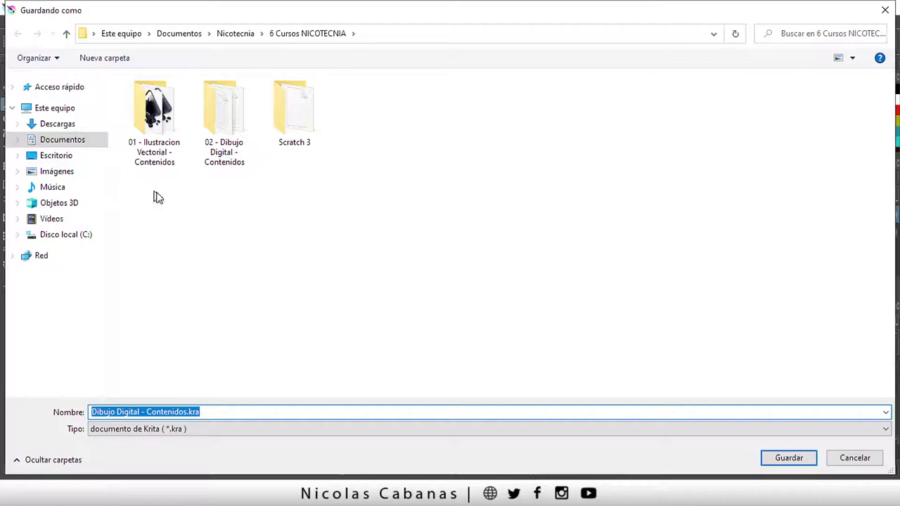
pyautogui.click(177, 415)
pyautogui.tripleClick(115, 413)
pyautogui.click(143, 413)
pyautogui.moveTo(141, 412); pyautogui.dragTo(61, 420)
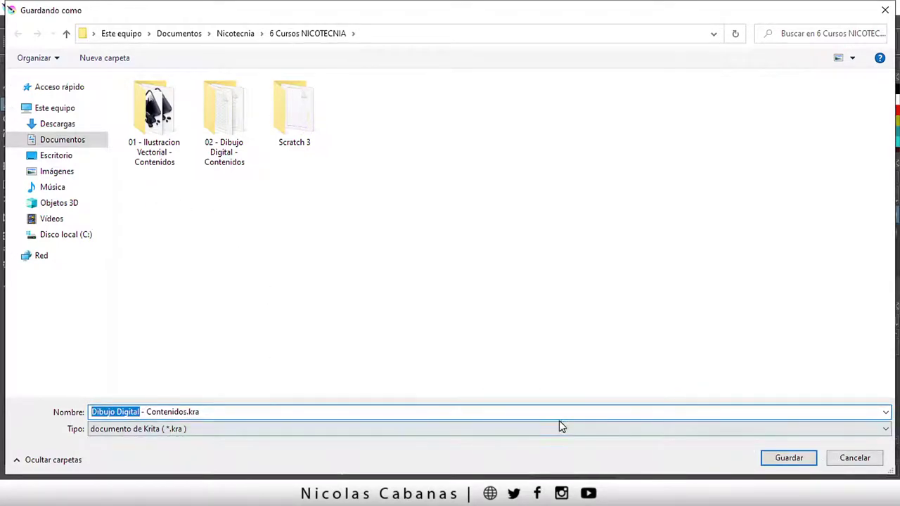
pyautogui.press('Home')
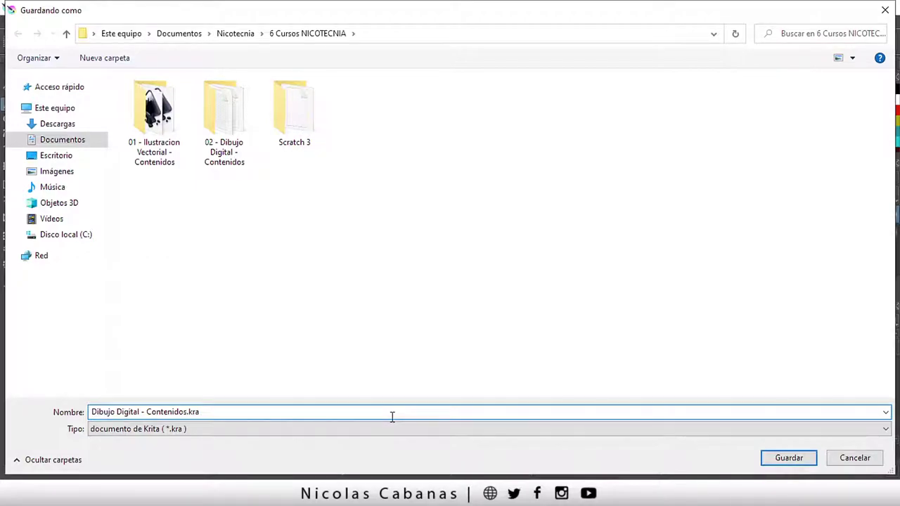
pyautogui.write('CLASE ')
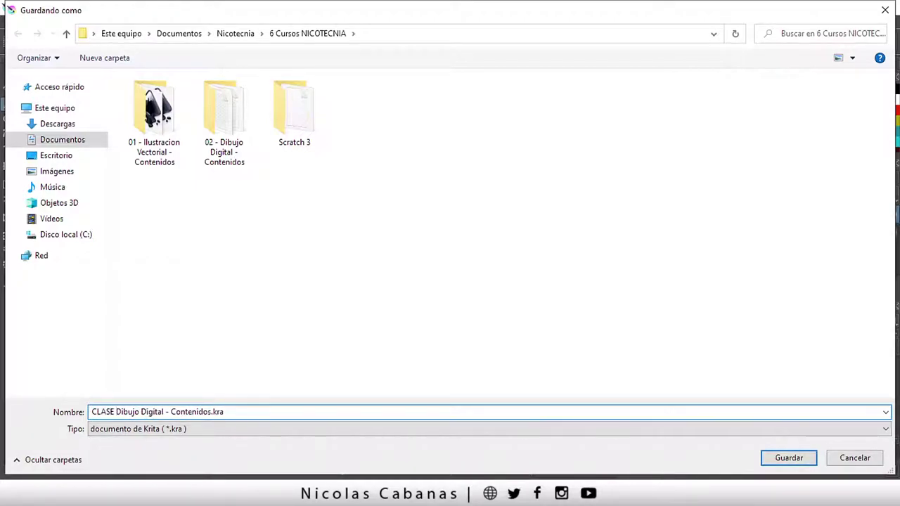
pyautogui.write('HERA')
pyautogui.press('BackSpace')
pyautogui.write('RA')
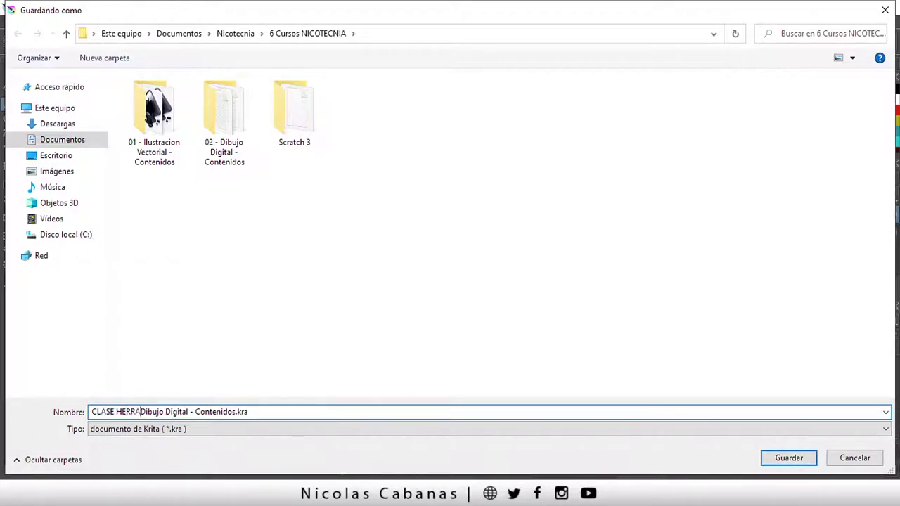
pyautogui.write('MIENTAS')
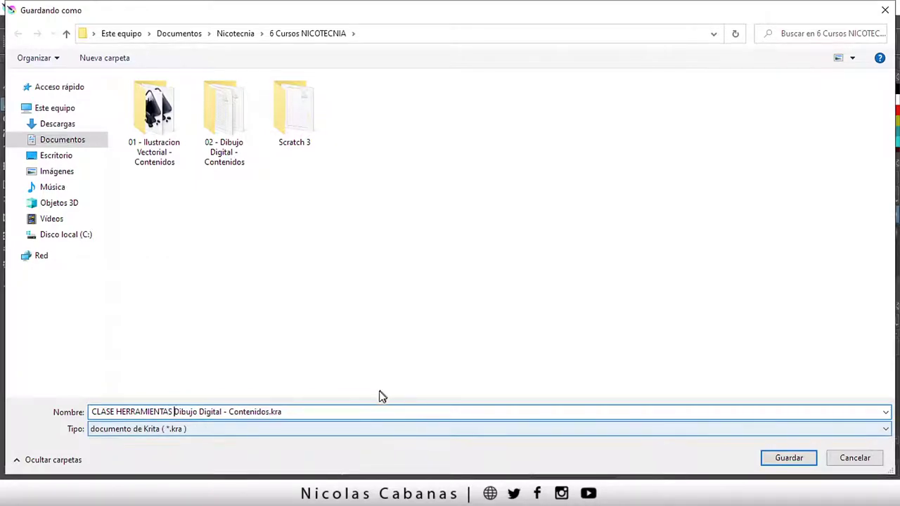
# Step: Keep the Krita .kra format and save into the 6 Cursos NICOTECNIA folder
pyautogui.click(348, 428)
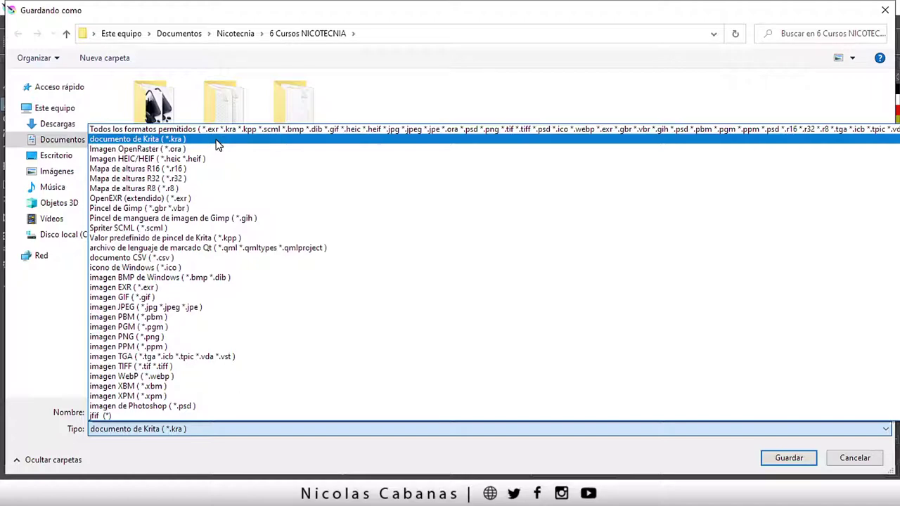
pyautogui.click(218, 140)
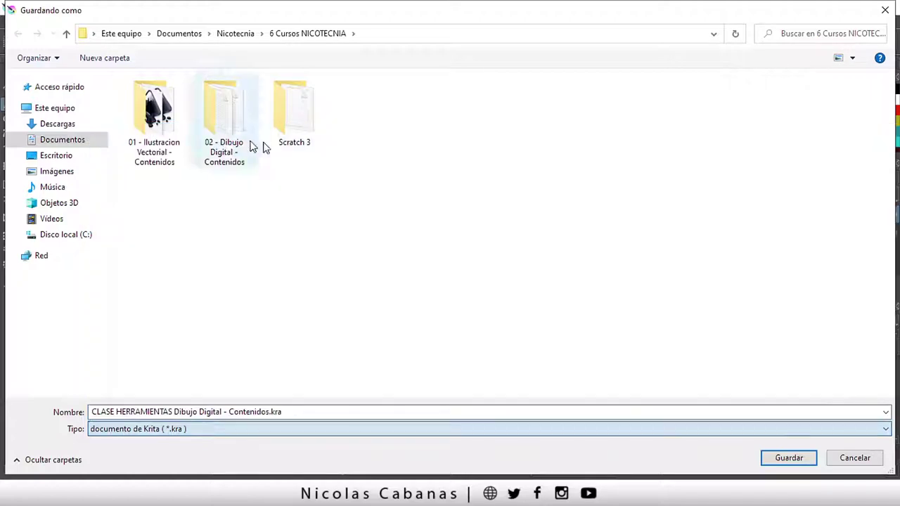
pyautogui.click(791, 456)
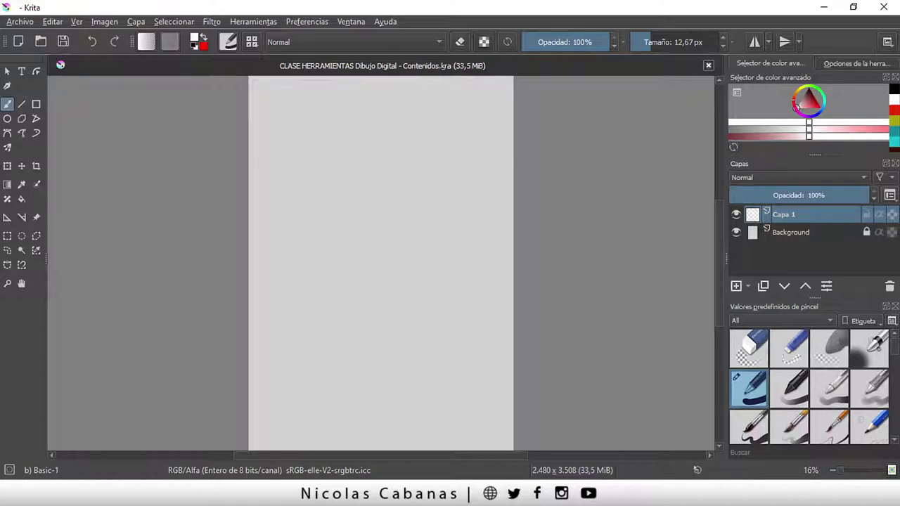
pyautogui.click(18, 23)
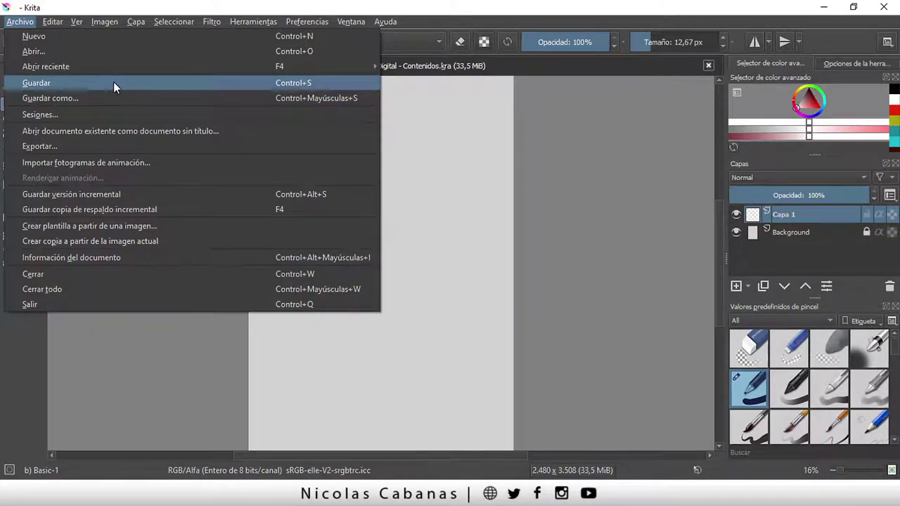
pyautogui.click(113, 83)
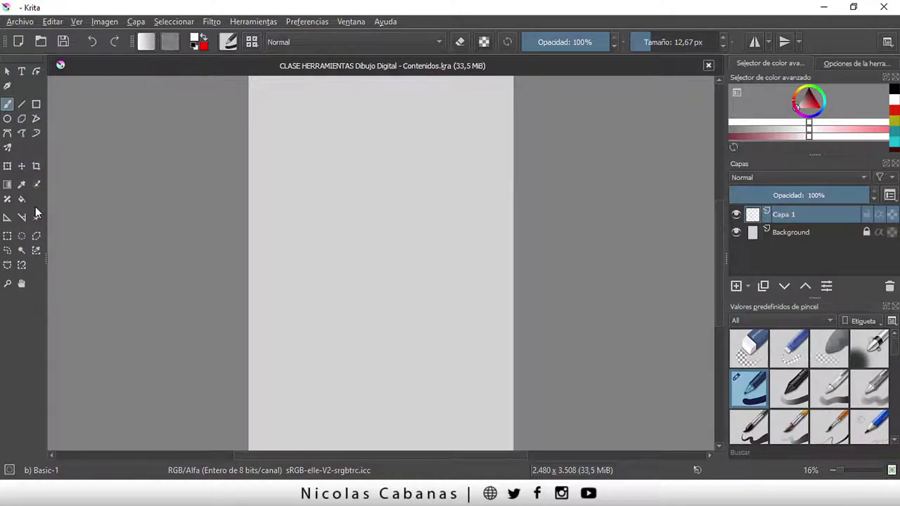
# Step: Widen the right-hand dock panels and widen the toolbox to show more tool columns
pyautogui.click(20, 21)
pyautogui.click(155, 9)
pyautogui.moveTo(726, 259); pyautogui.dragTo(665, 258)
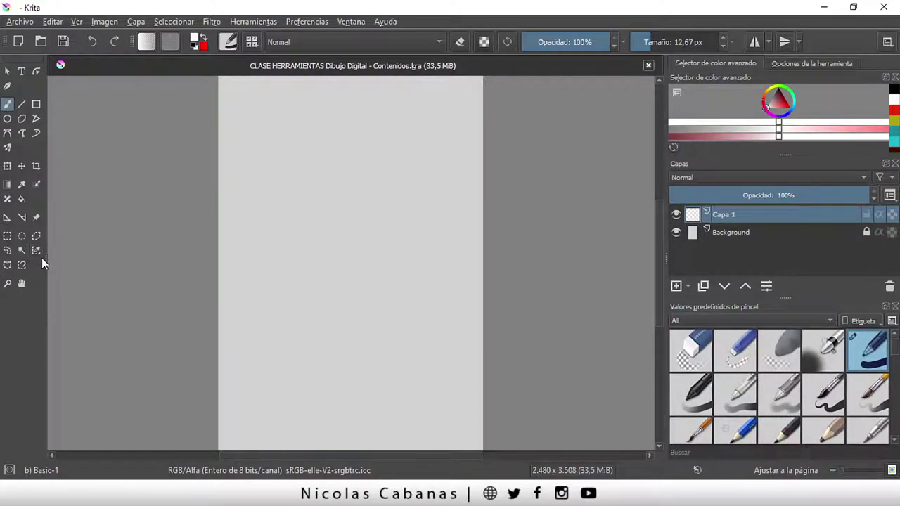
pyautogui.moveTo(46, 259); pyautogui.dragTo(174, 268)
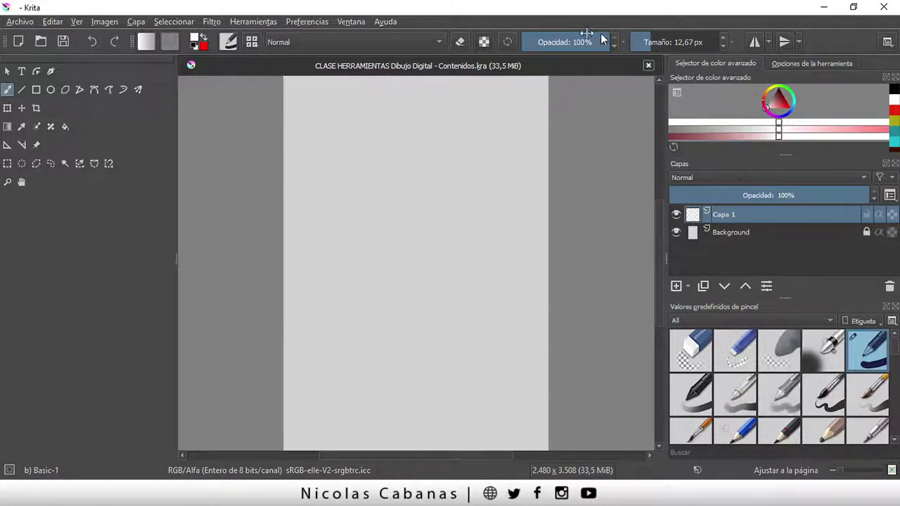
# Step: Check the saved workspaces list without choosing one, then close the brush presets docker
pyautogui.click(346, 21)
pyautogui.moveTo(384, 66)
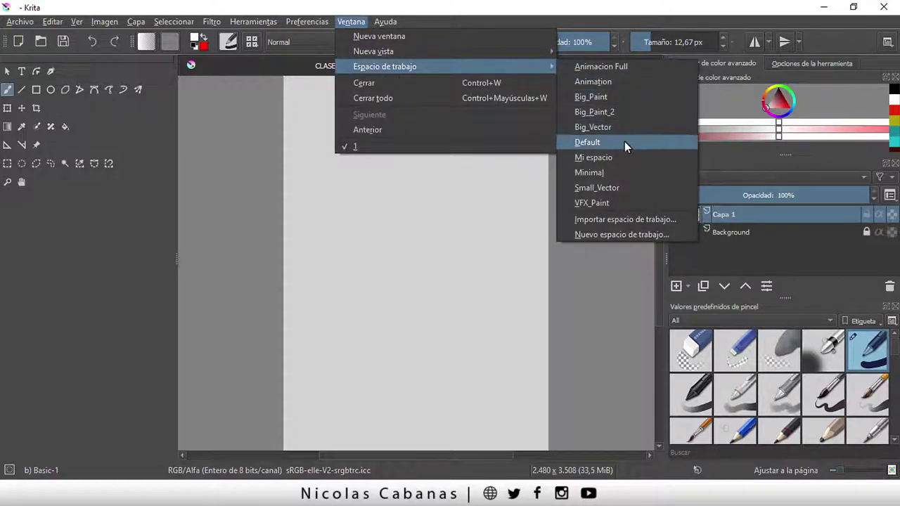
pyautogui.click(734, 12)
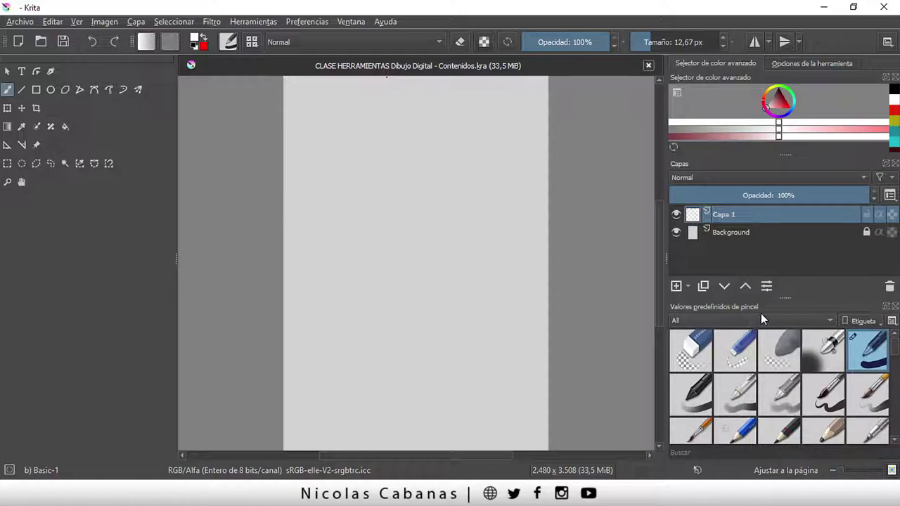
pyautogui.click(895, 307)
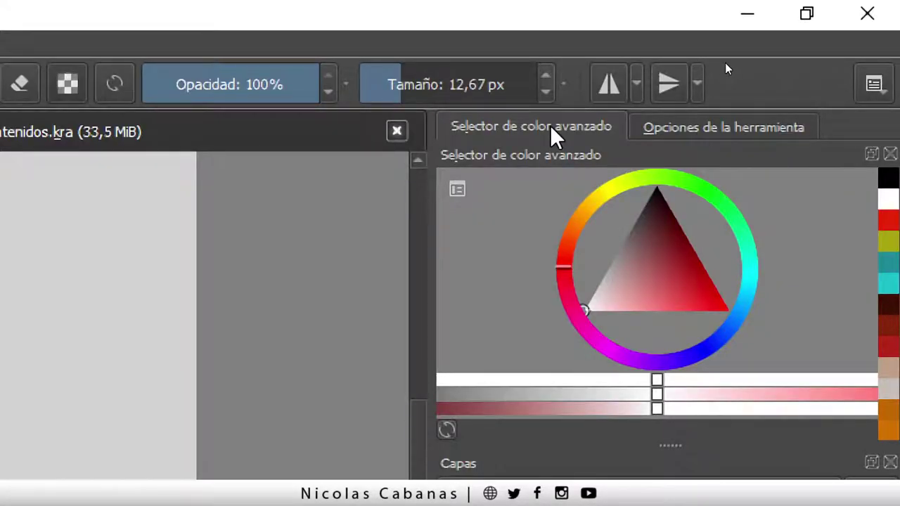
# Step: Switch between the Tool Options and advanced colour selector tabs, ending on Tool Options
pyautogui.click(676, 134)
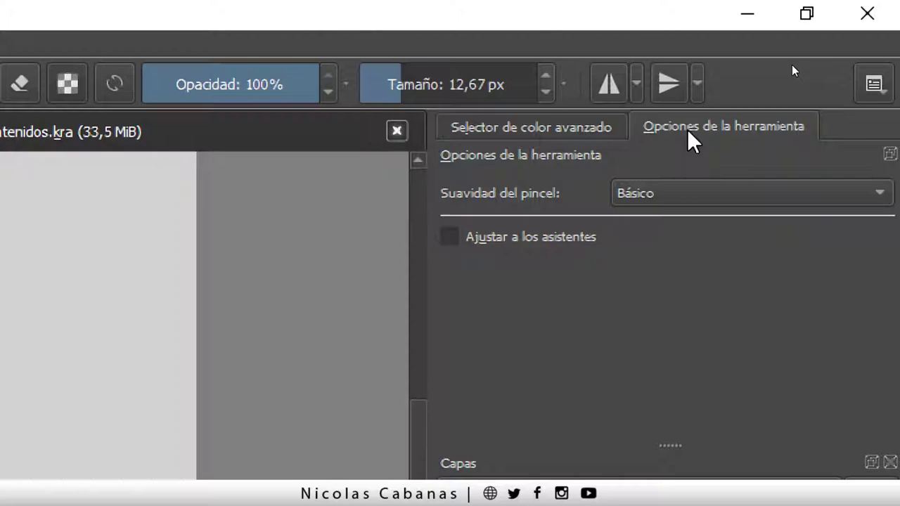
pyautogui.click(605, 128)
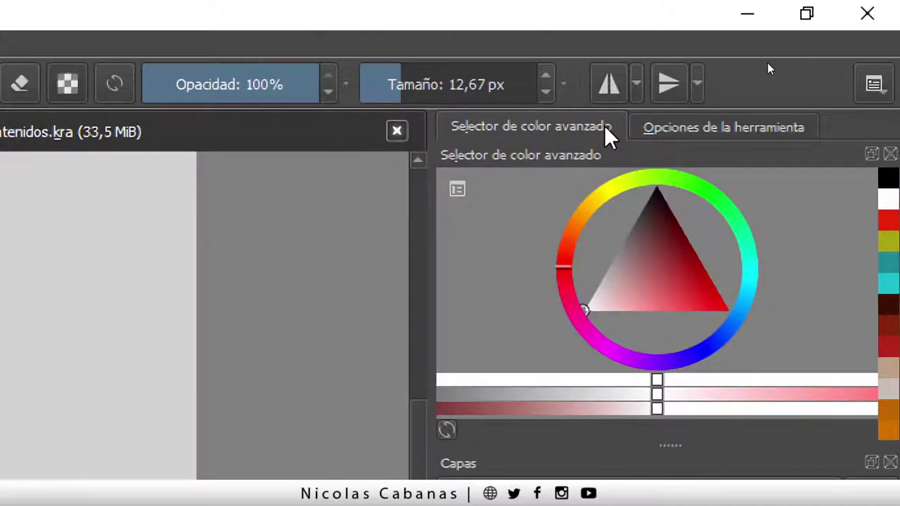
pyautogui.click(727, 133)
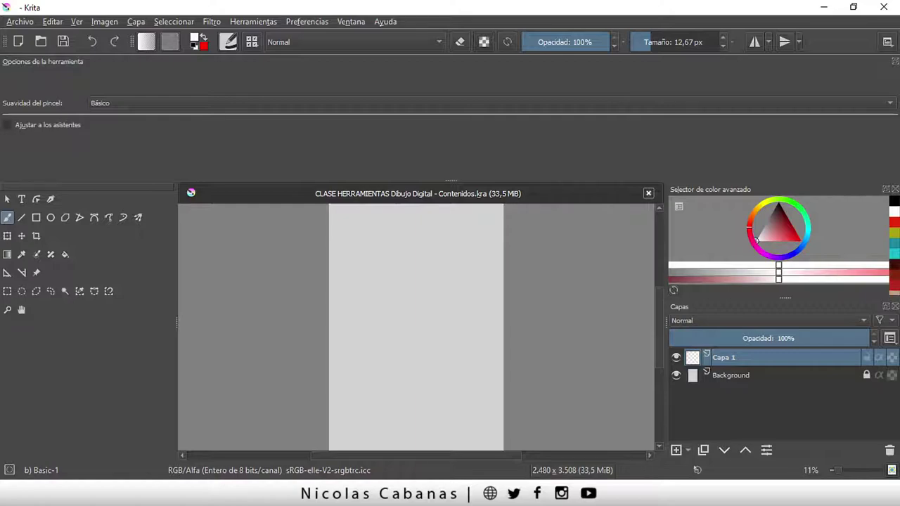
# Step: Float Tool Options, dock it back below Layers, and widen the side dock
pyautogui.moveTo(889, 63); pyautogui.dragTo(457, 65)
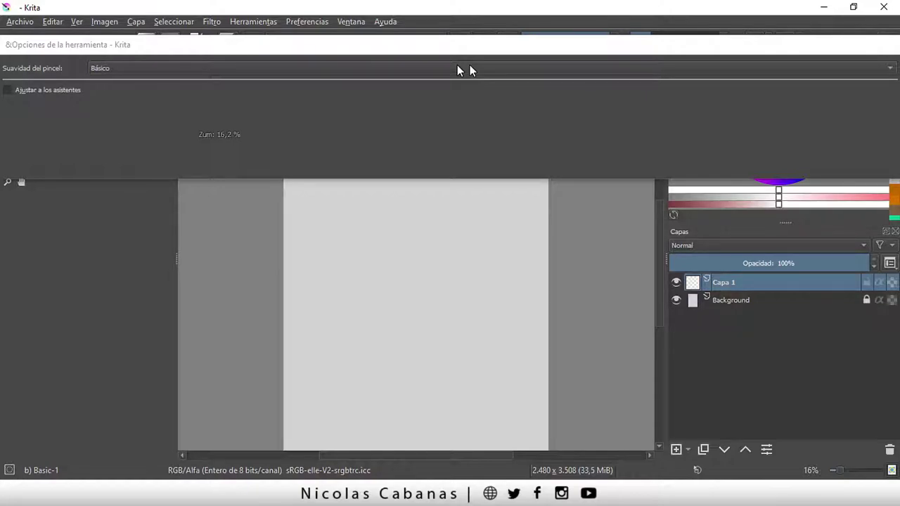
pyautogui.moveTo(457, 65); pyautogui.dragTo(686, 74)
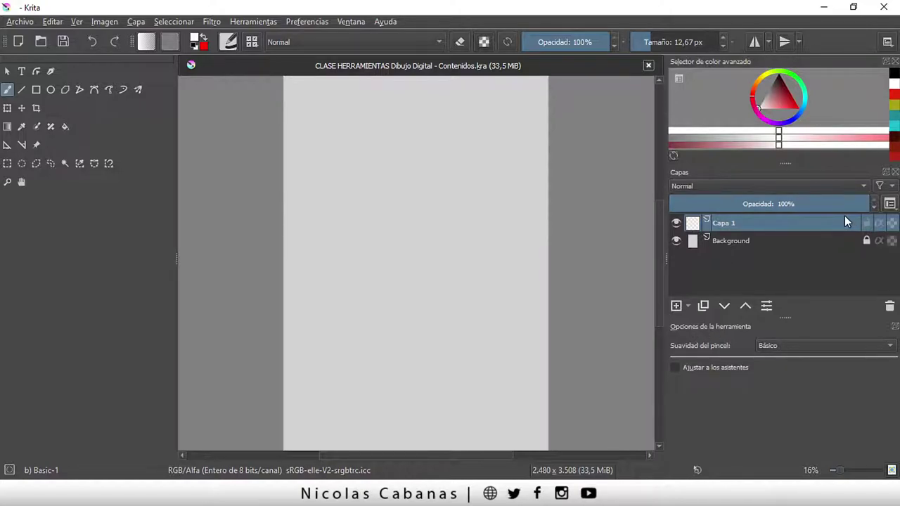
pyautogui.click(889, 204)
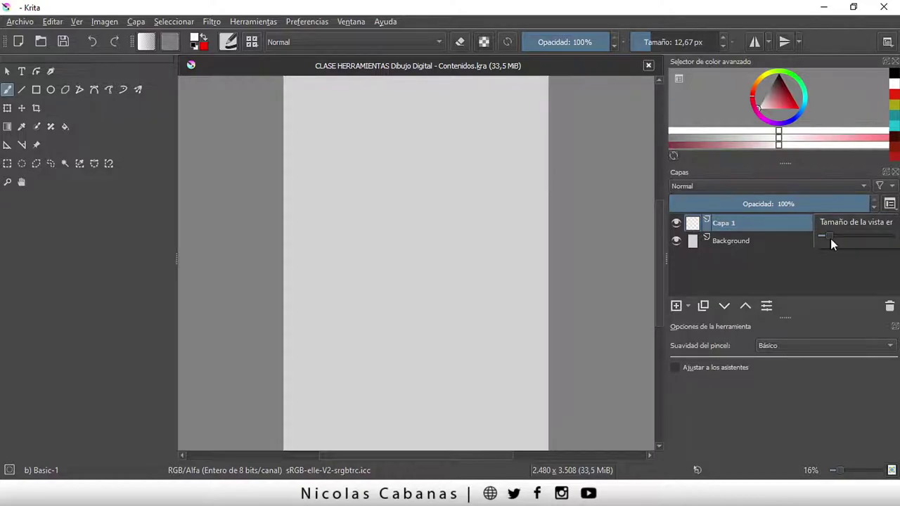
pyautogui.click(736, 221)
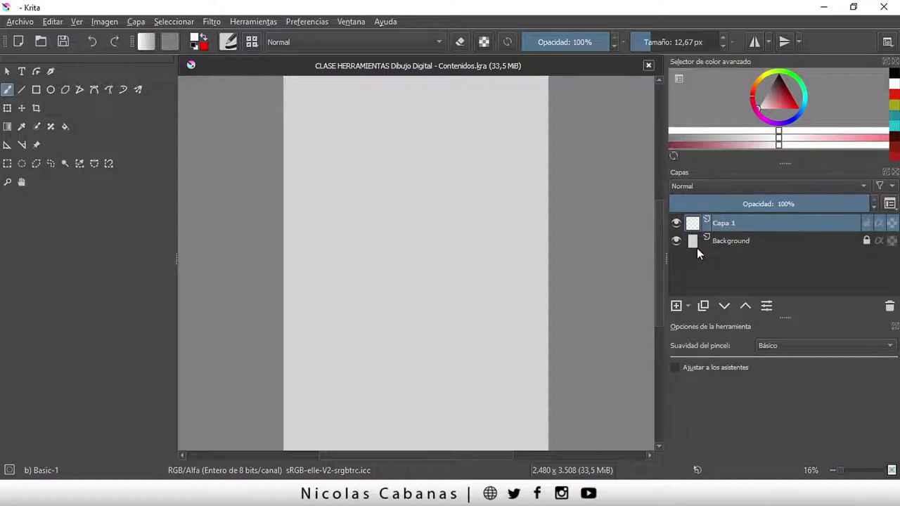
pyautogui.moveTo(665, 258); pyautogui.dragTo(582, 261)
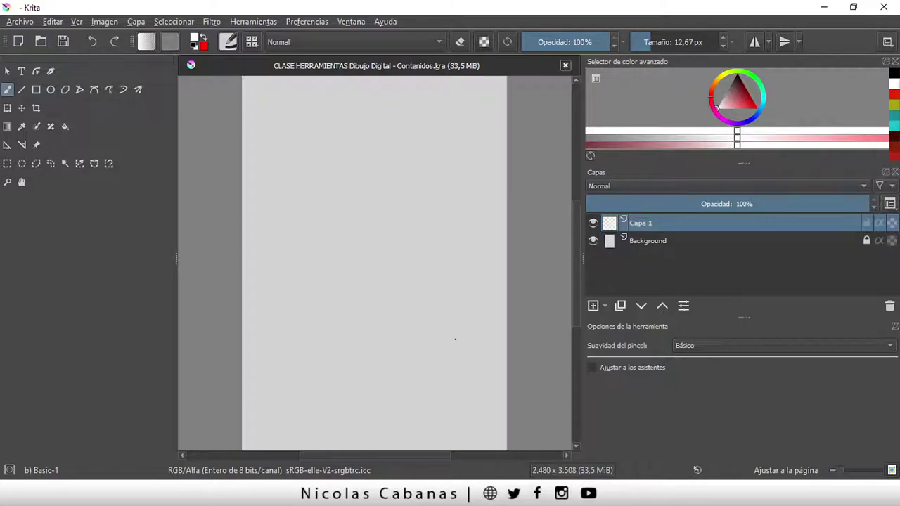
# Step: Select Background and toggle its lock off and back on
pyautogui.click(655, 240)
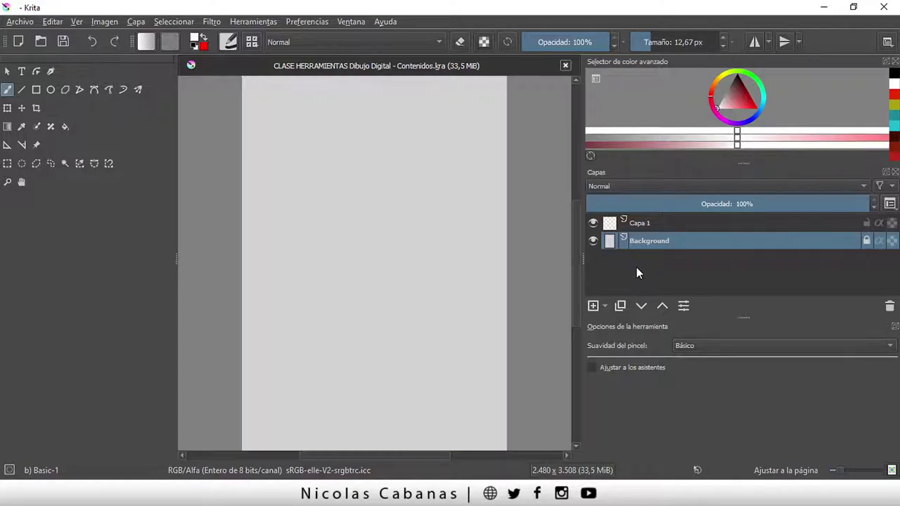
pyautogui.click(866, 241)
pyautogui.click(866, 241)
# Step: Rename Capa 1 to DIBUJO and enlarge the layer thumbnails
pyautogui.click(666, 223)
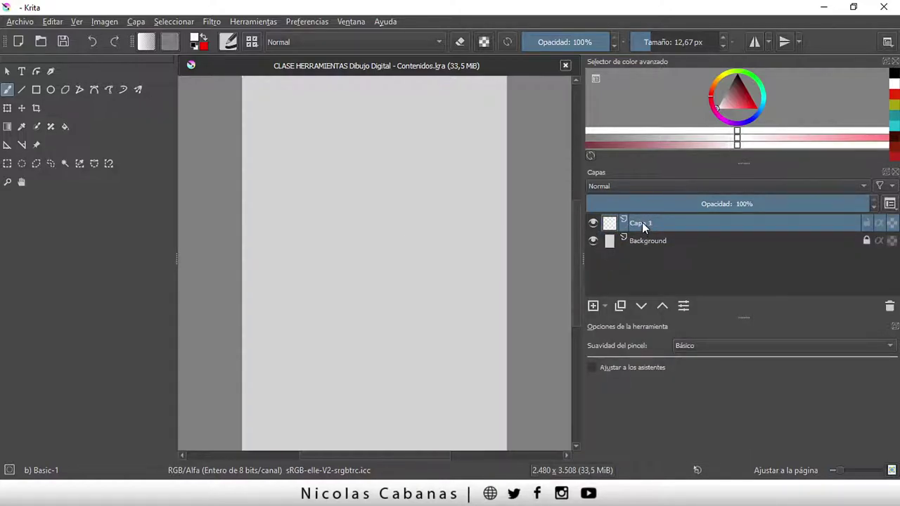
pyautogui.doubleClick(642, 222)
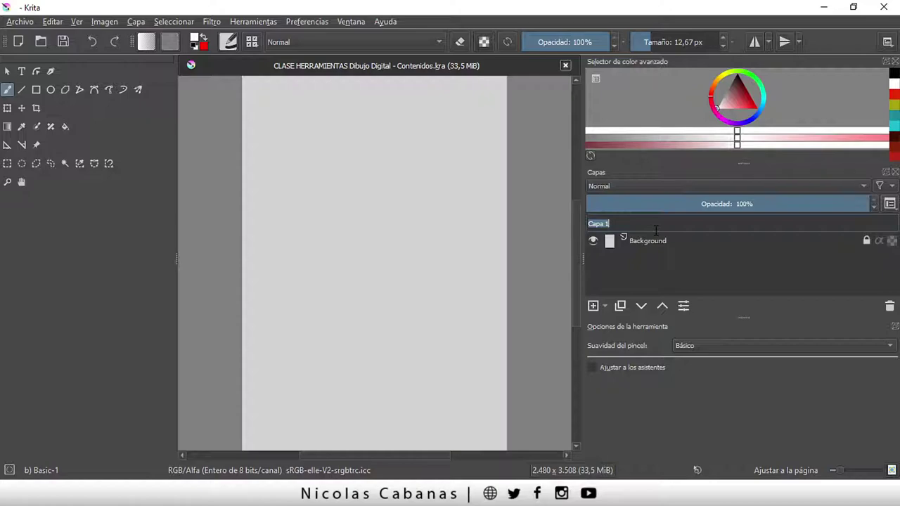
pyautogui.write('DIBUJO')
pyautogui.press('Return')
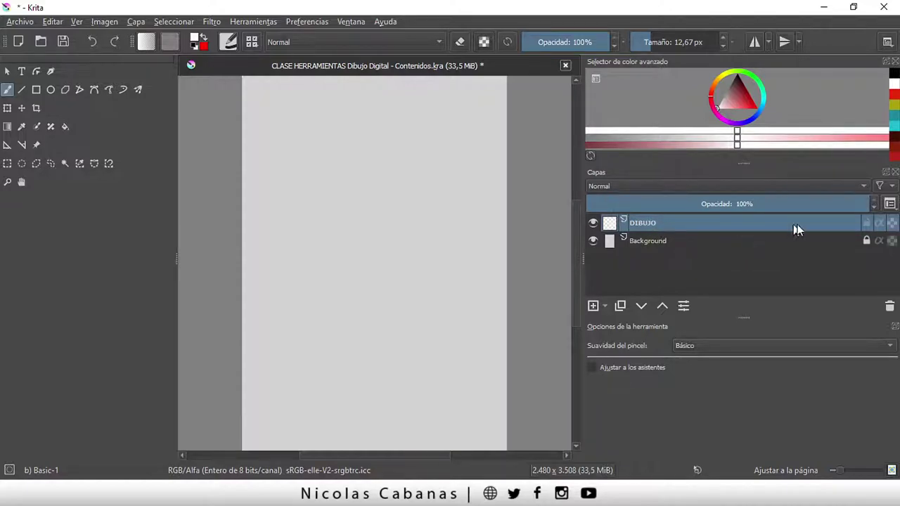
pyautogui.click(889, 203)
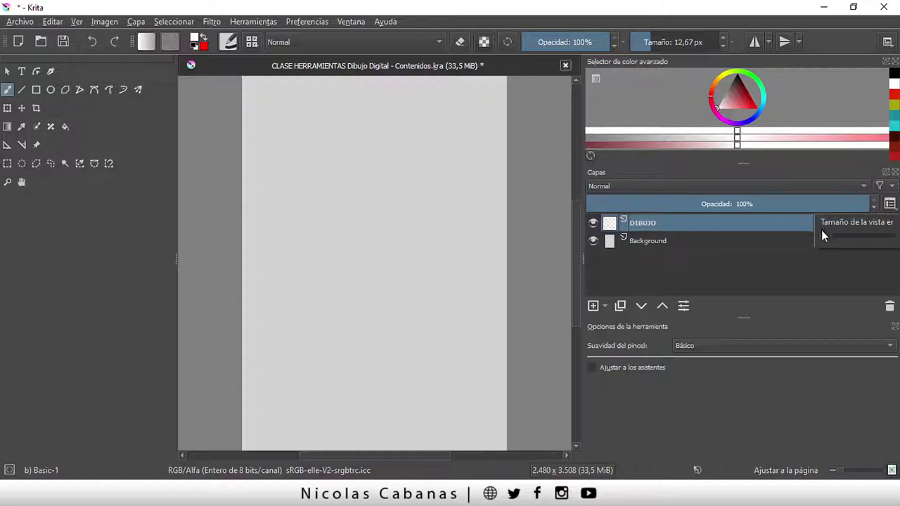
pyautogui.moveTo(828, 236)
pyautogui.mouseDown()
pyautogui.moveTo(874, 241)
pyautogui.moveTo(834, 242)
pyautogui.mouseUp()
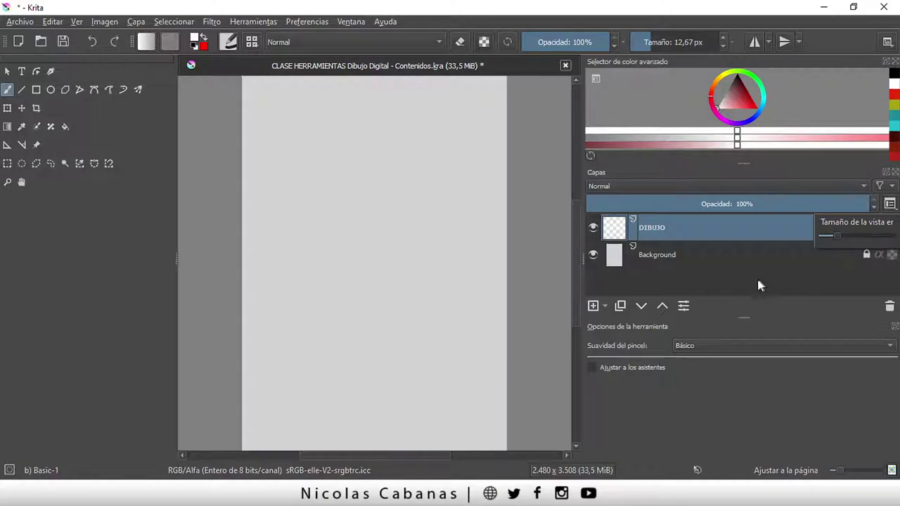
pyautogui.moveTo(703, 227)
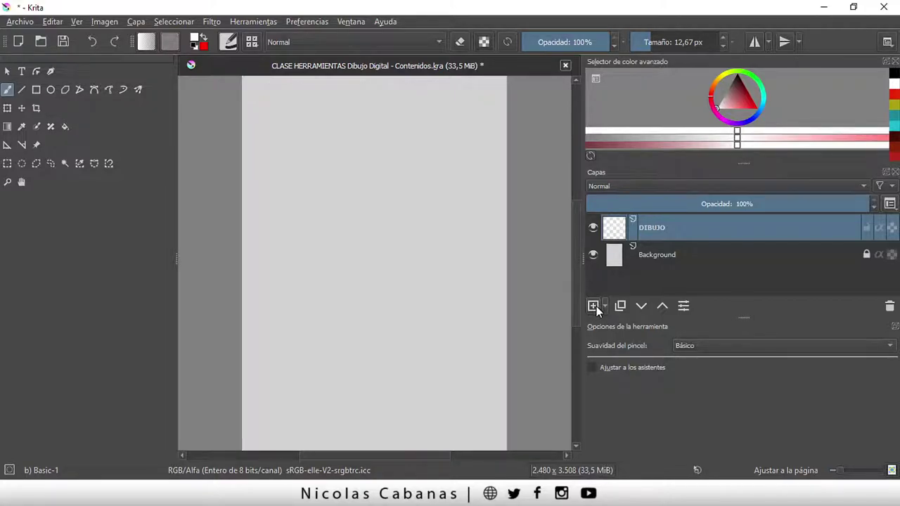
# Step: Add three new empty layers above DIBUJO and make the layers list taller
pyautogui.click(593, 306)
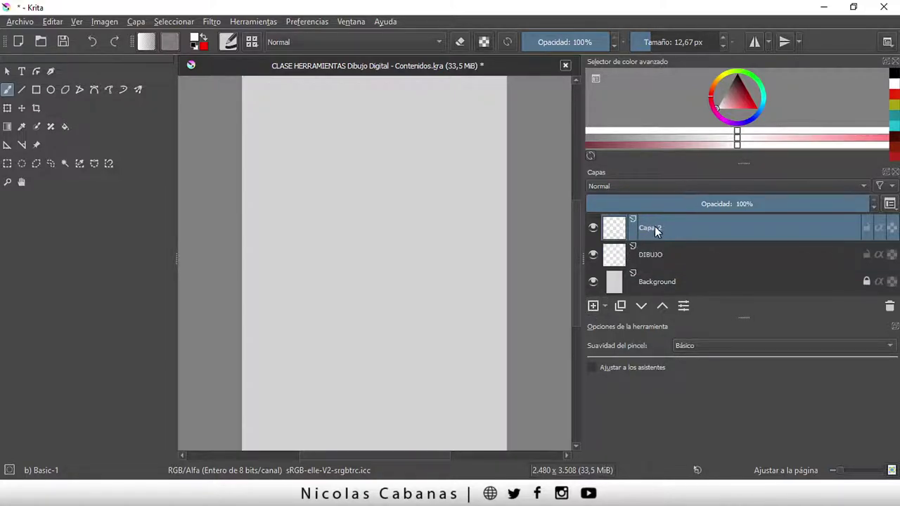
pyautogui.moveTo(743, 318); pyautogui.dragTo(743, 335)
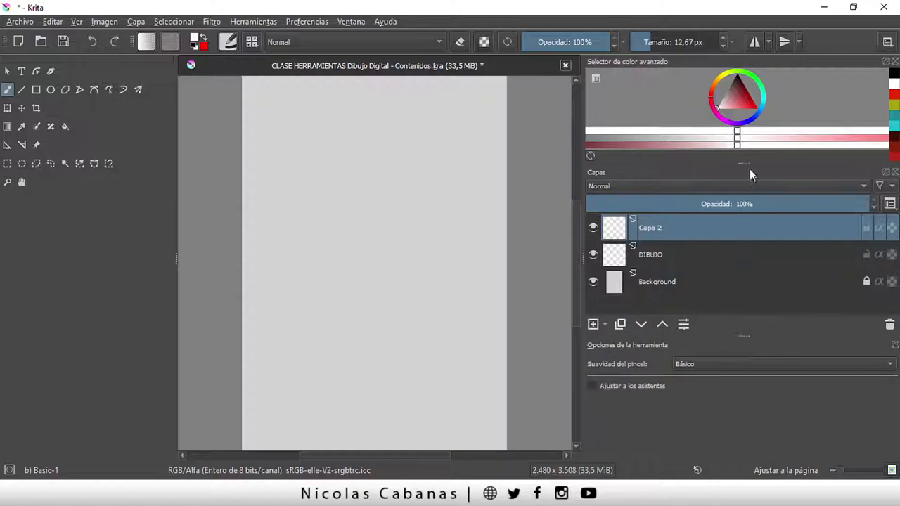
pyautogui.moveTo(744, 163); pyautogui.dragTo(741, 149)
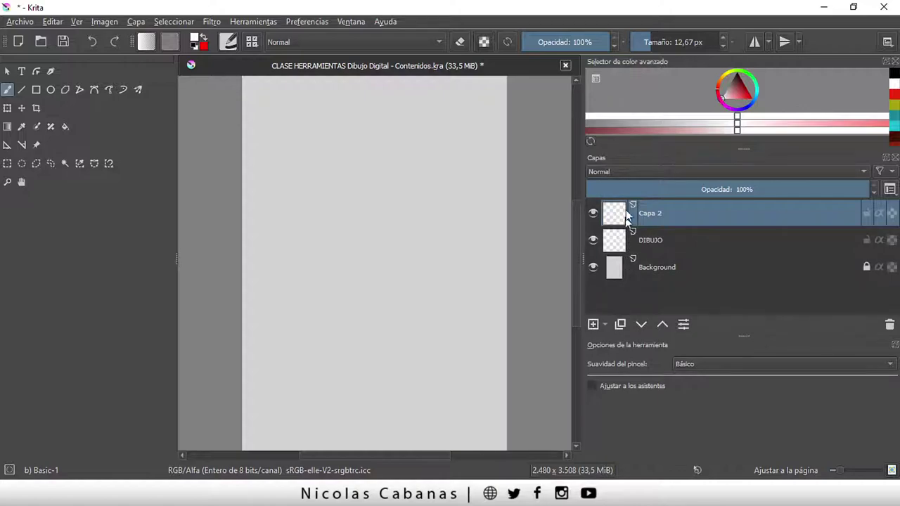
pyautogui.click(658, 240)
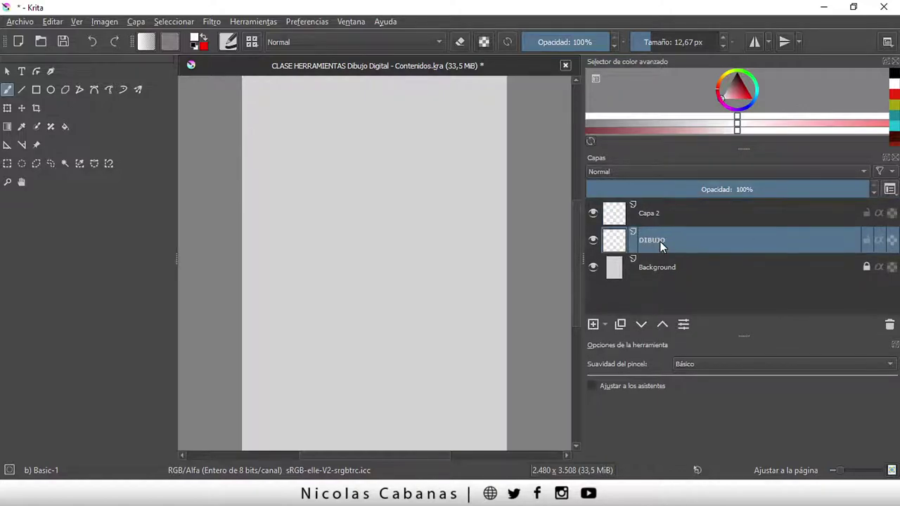
pyautogui.click(592, 324)
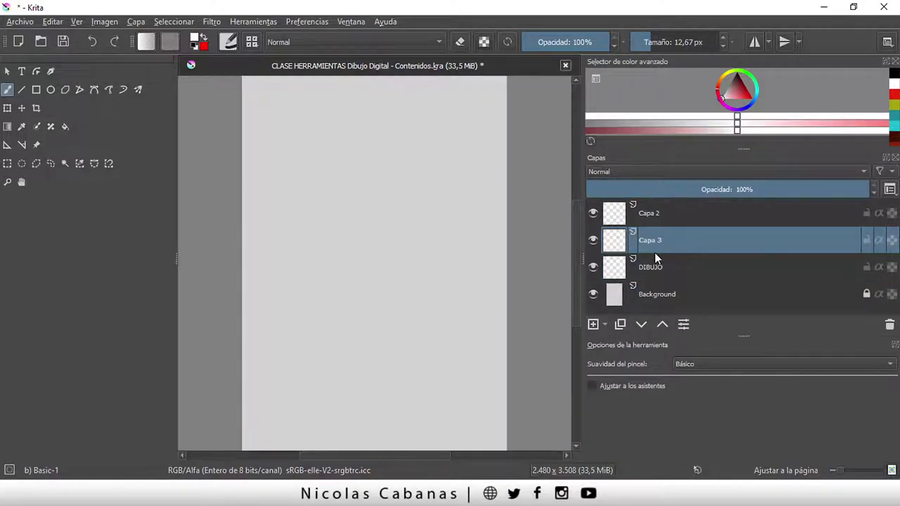
pyautogui.click(655, 215)
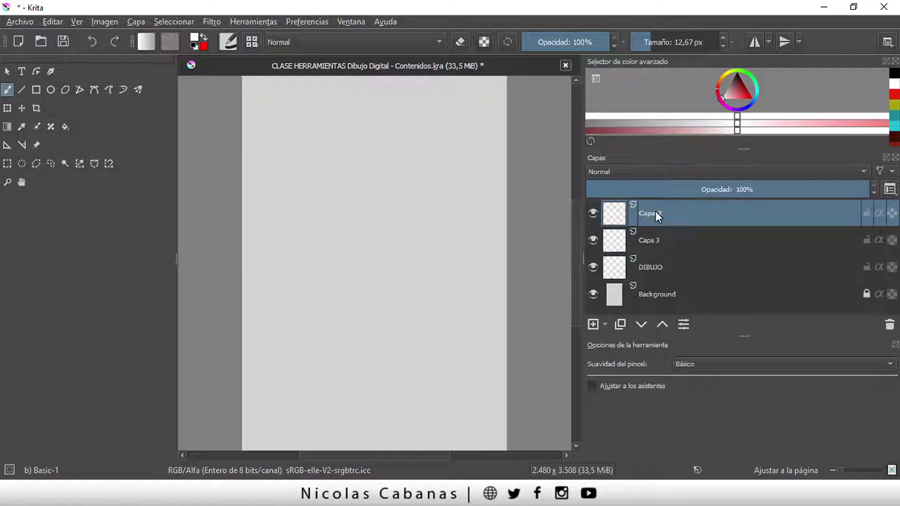
pyautogui.click(593, 324)
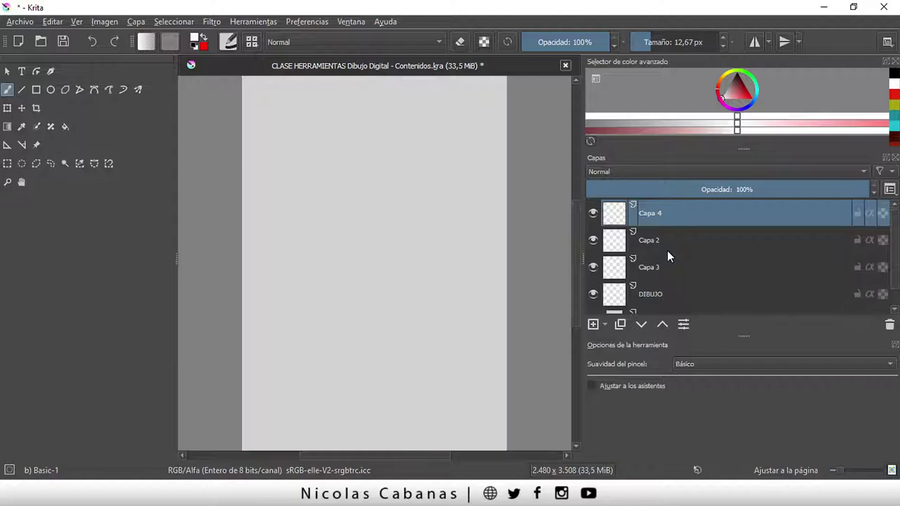
pyautogui.moveTo(703, 294)
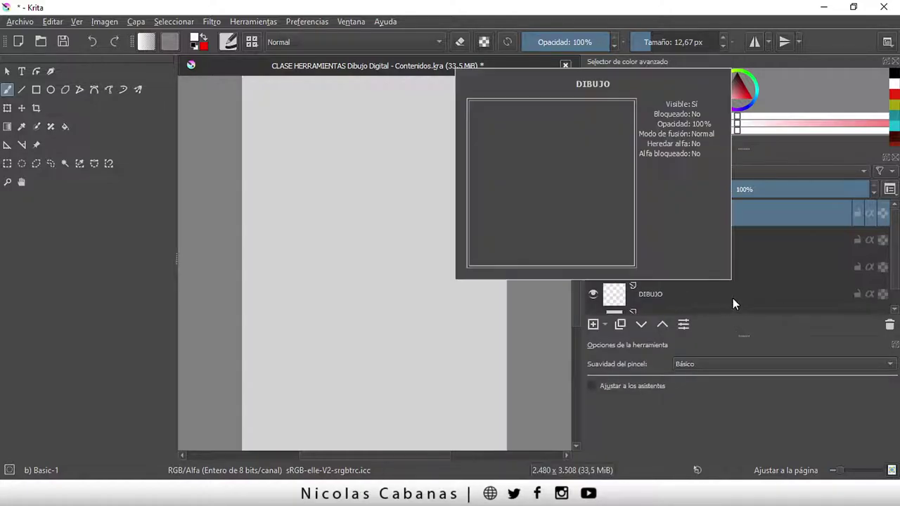
# Step: Delete Capa 4, Capa 2 and Capa 3, then open the new-layer type list
pyautogui.click(728, 240)
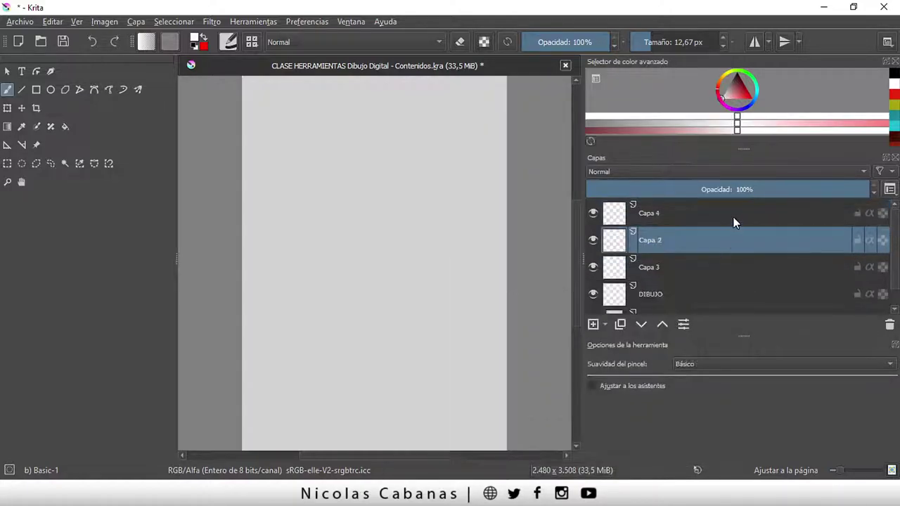
pyautogui.click(731, 221)
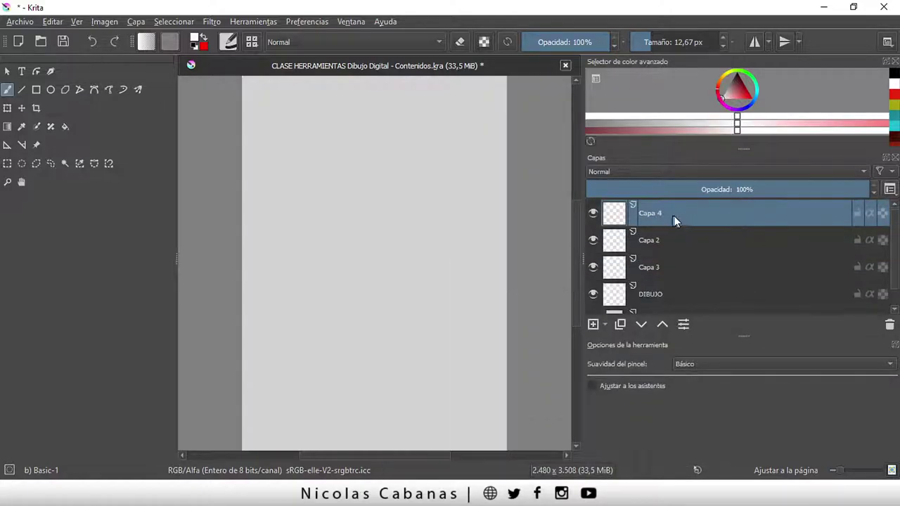
pyautogui.click(889, 326)
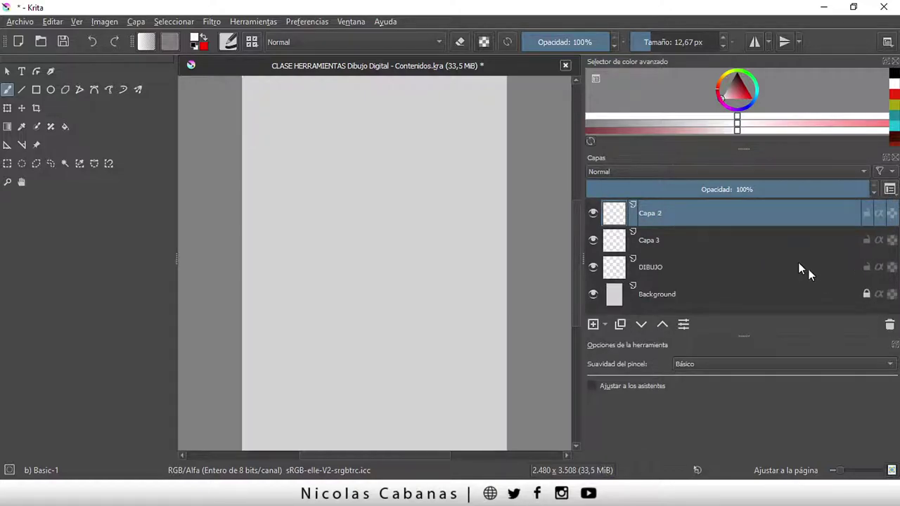
pyautogui.click(889, 324)
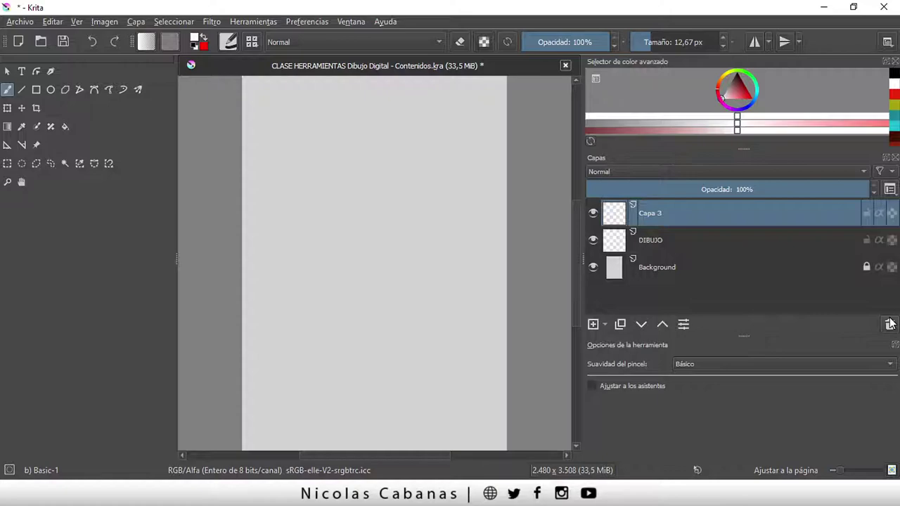
pyautogui.click(889, 324)
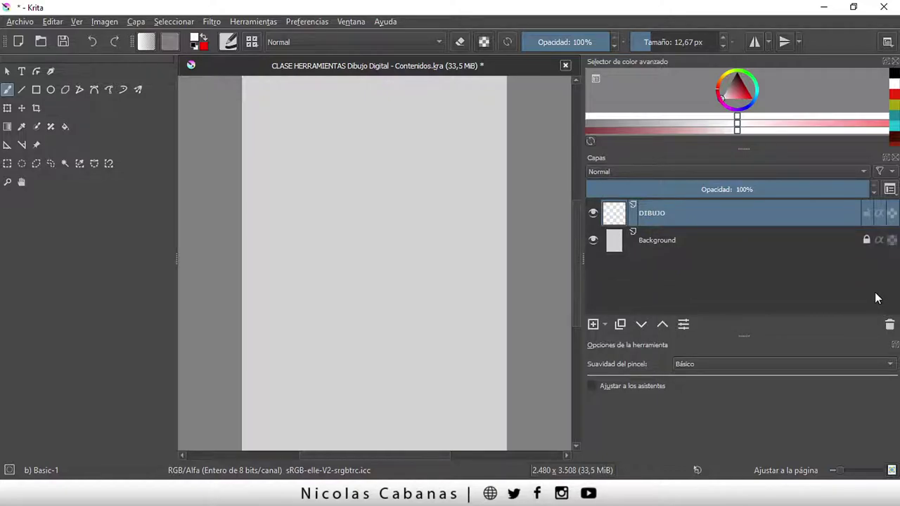
pyautogui.click(605, 325)
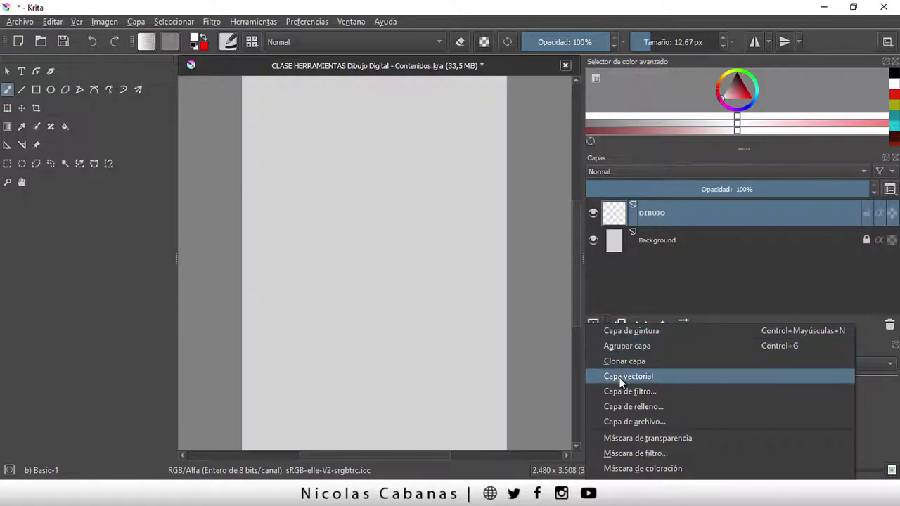
# Step: Add a vector layer, rename it VCTORIAL, and make DIBUJO active again
pyautogui.click(638, 376)
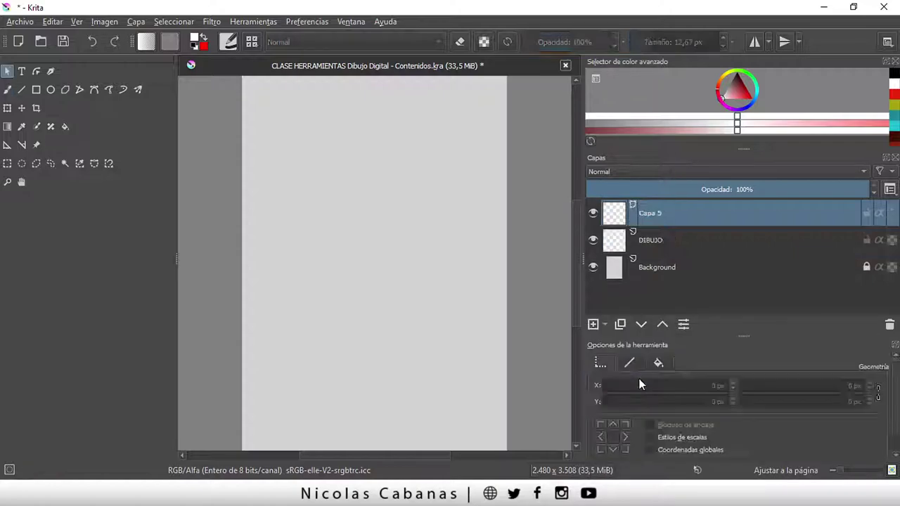
pyautogui.doubleClick(650, 214)
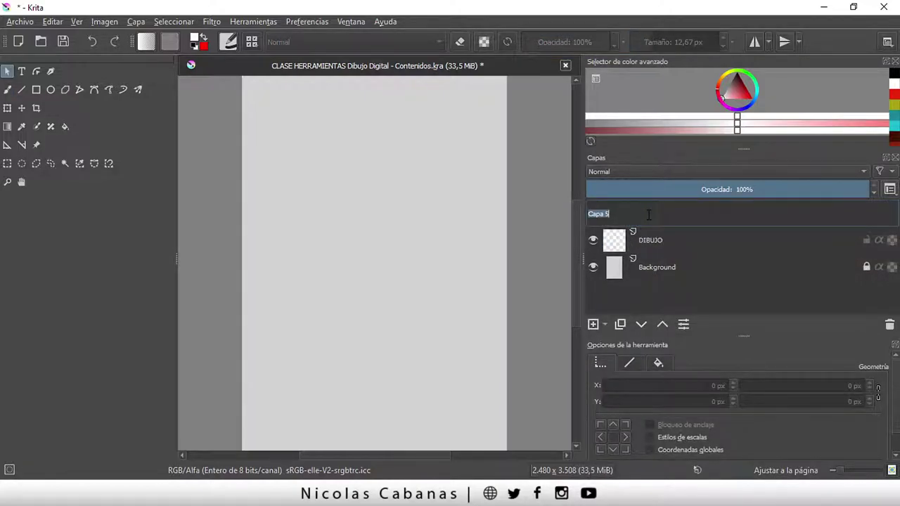
pyautogui.write('VCTORIAL')
pyautogui.press('Return')
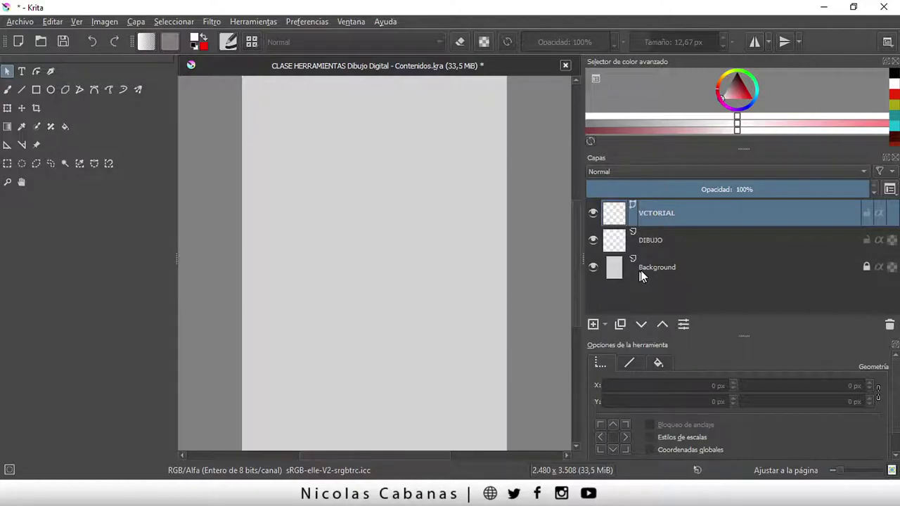
pyautogui.click(663, 243)
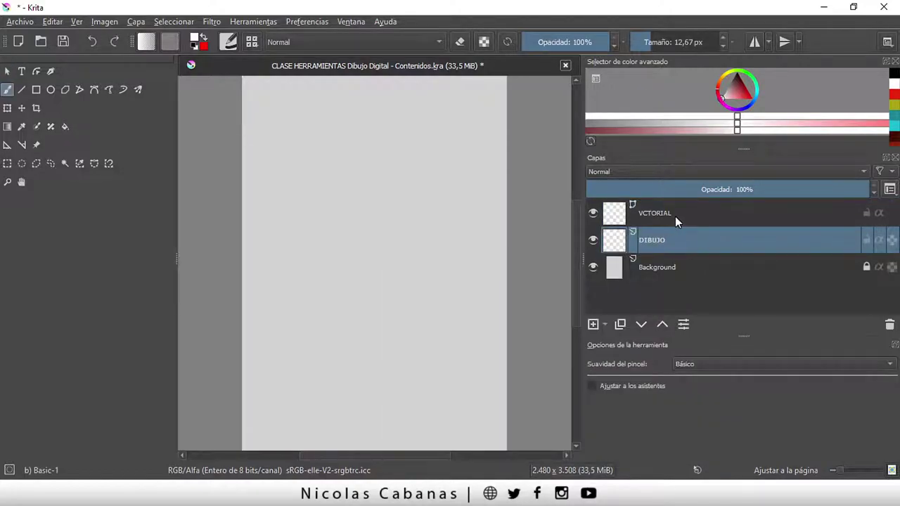
pyautogui.click(675, 216)
pyautogui.click(672, 240)
# Step: Enlarge the colour selector, set the foreground to red #bc0800, and open its colour dialog
pyautogui.moveTo(738, 151); pyautogui.dragTo(739, 195)
pyautogui.click(731, 106)
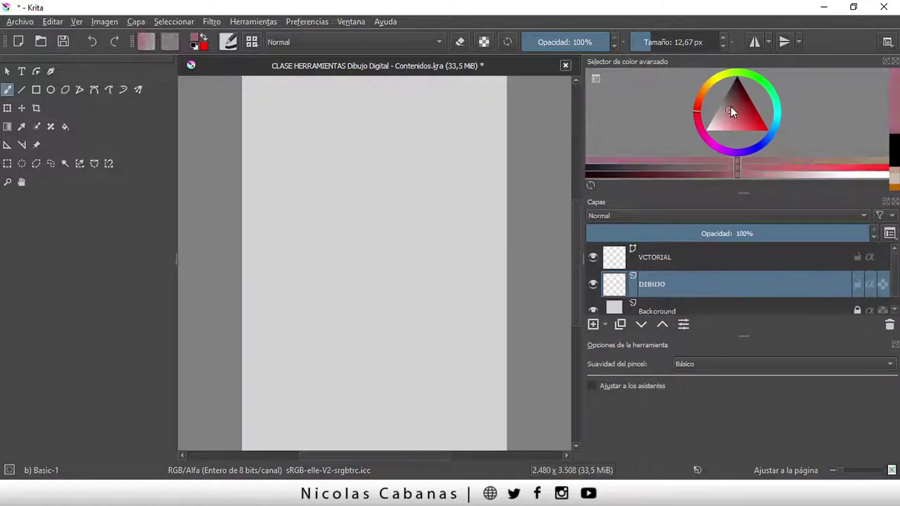
pyautogui.moveTo(730, 106)
pyautogui.mouseDown()
pyautogui.moveTo(754, 124)
pyautogui.moveTo(716, 123)
pyautogui.moveTo(753, 101)
pyautogui.moveTo(756, 125)
pyautogui.moveTo(725, 119)
pyautogui.moveTo(747, 108)
pyautogui.moveTo(753, 117)
pyautogui.mouseUp()
pyautogui.click(729, 85)
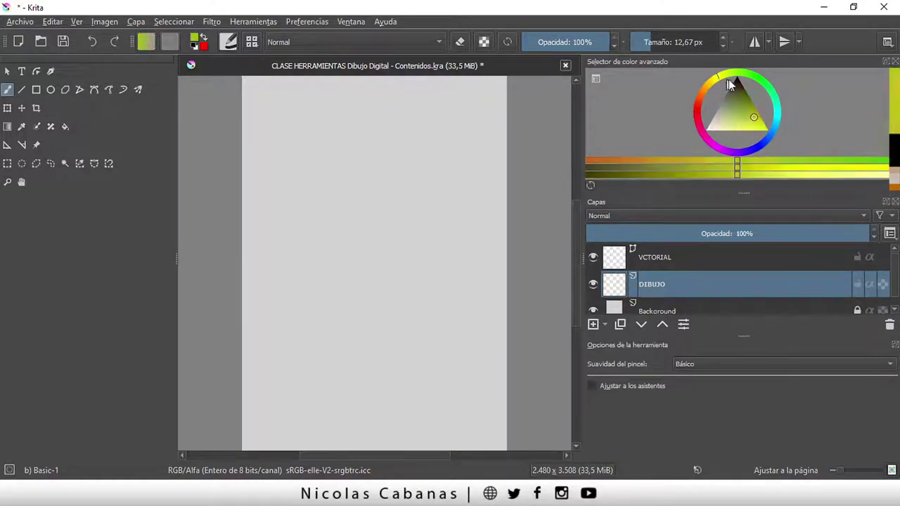
pyautogui.moveTo(730, 84)
pyautogui.mouseDown()
pyautogui.moveTo(759, 101)
pyautogui.moveTo(699, 115)
pyautogui.mouseUp()
pyautogui.click(758, 121)
pyautogui.moveTo(740, 94)
pyautogui.mouseDown()
pyautogui.moveTo(758, 120)
pyautogui.moveTo(746, 91)
pyautogui.moveTo(774, 117)
pyautogui.mouseUp()
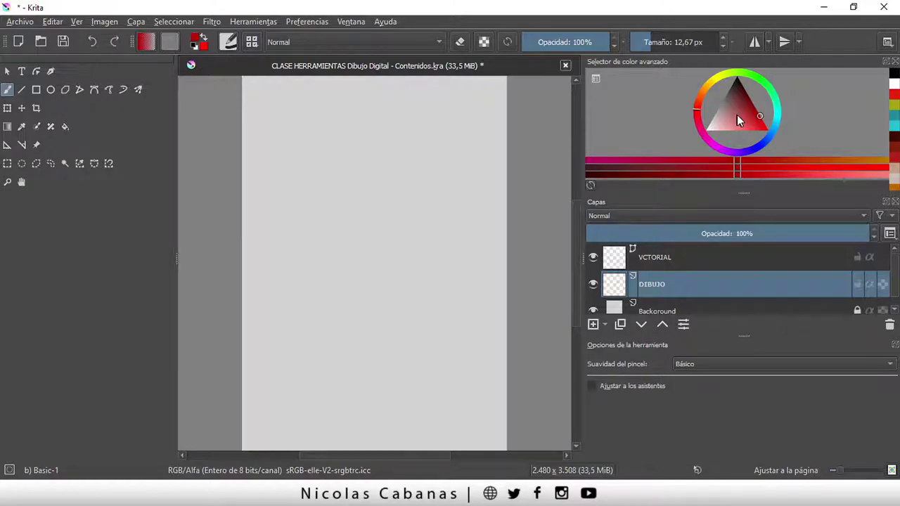
pyautogui.click(195, 42)
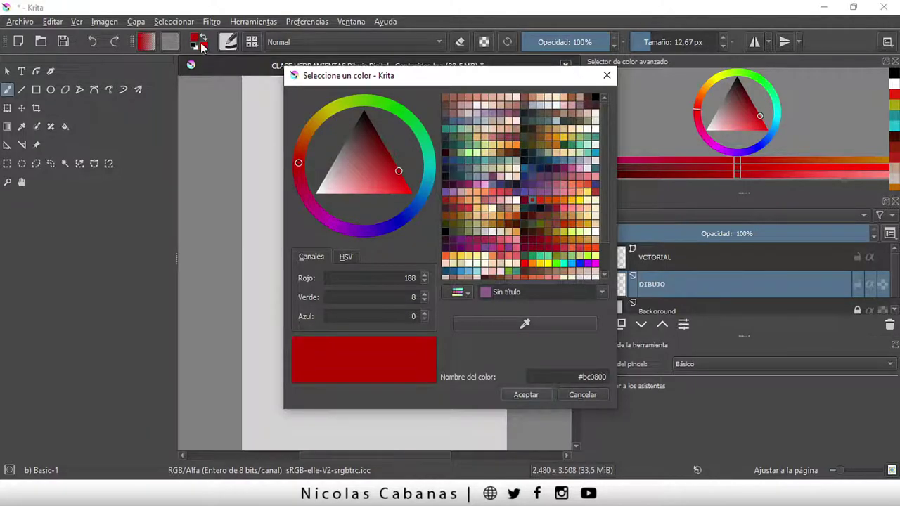
# Step: Set the foreground to red #d30900 and the background to green #00c734, then recheck the red
pyautogui.moveTo(366, 145); pyautogui.dragTo(410, 178)
pyautogui.click(526, 395)
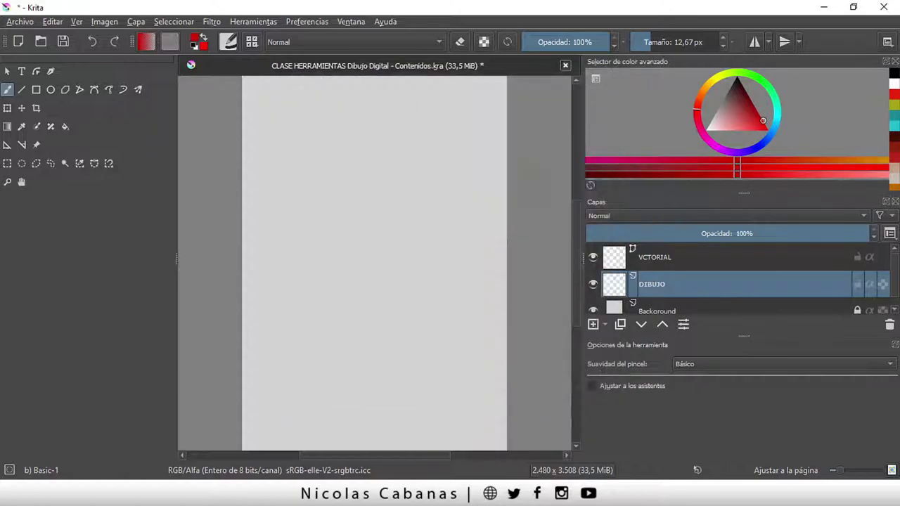
pyautogui.click(196, 42)
pyautogui.click(411, 121)
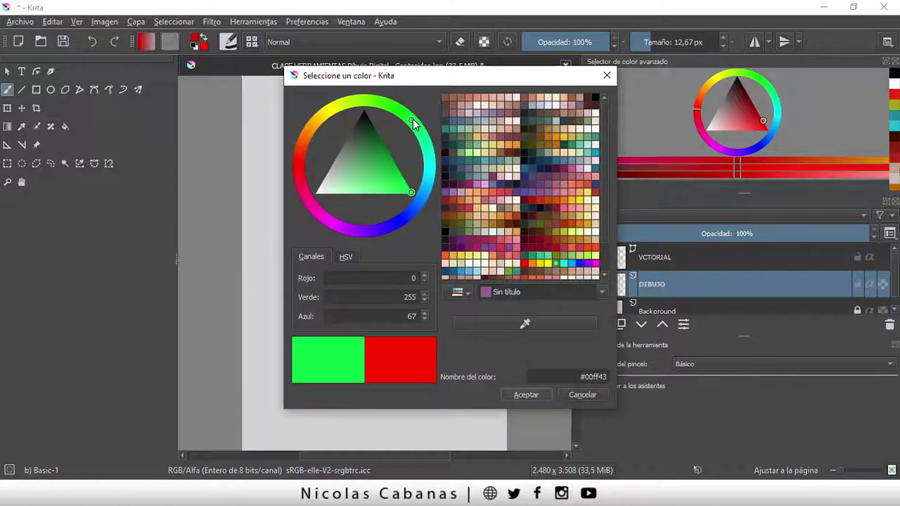
pyautogui.moveTo(376, 151); pyautogui.dragTo(400, 173)
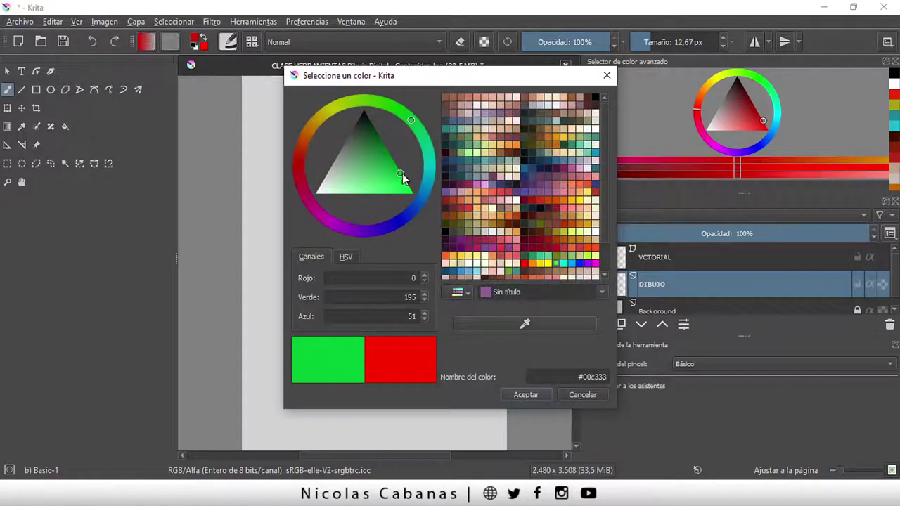
pyautogui.click(524, 391)
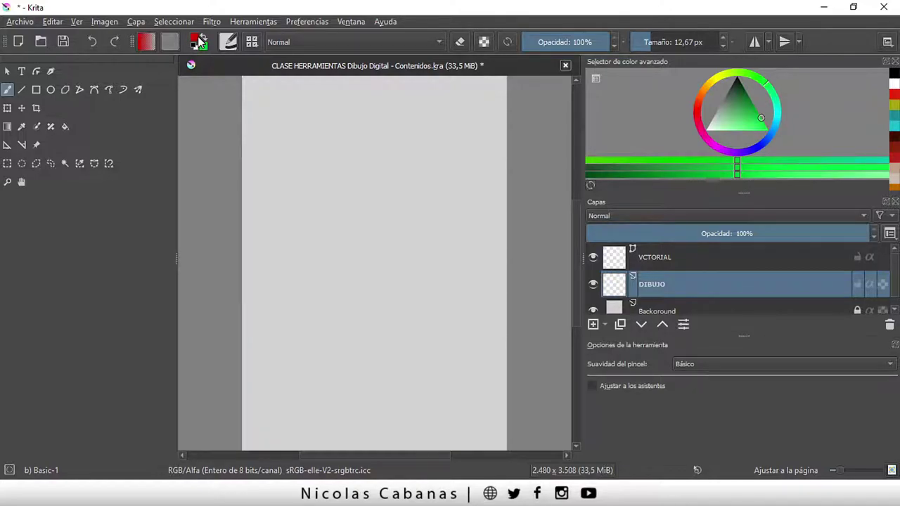
pyautogui.click(198, 37)
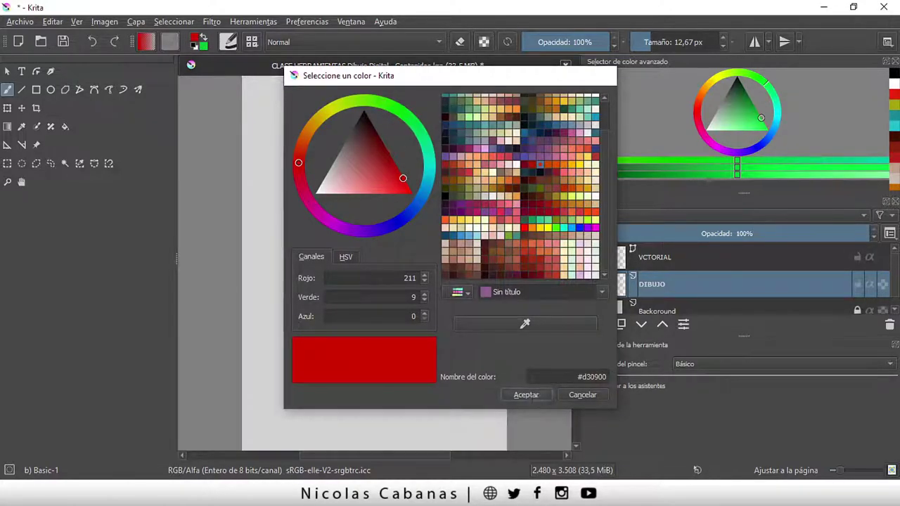
pyautogui.click(526, 394)
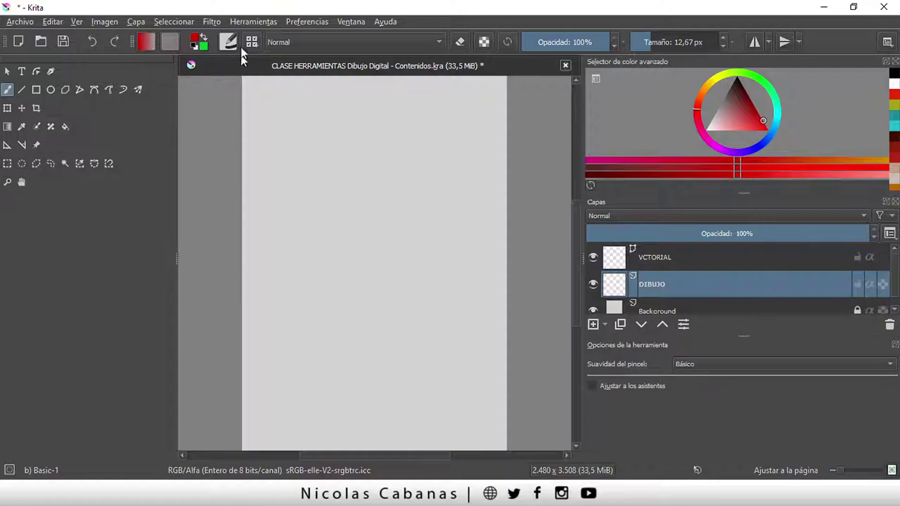
# Step: Swap the red and green foreground/background colours back and forth several times
pyautogui.click(204, 37)
pyautogui.click(204, 39)
pyautogui.click(205, 39)
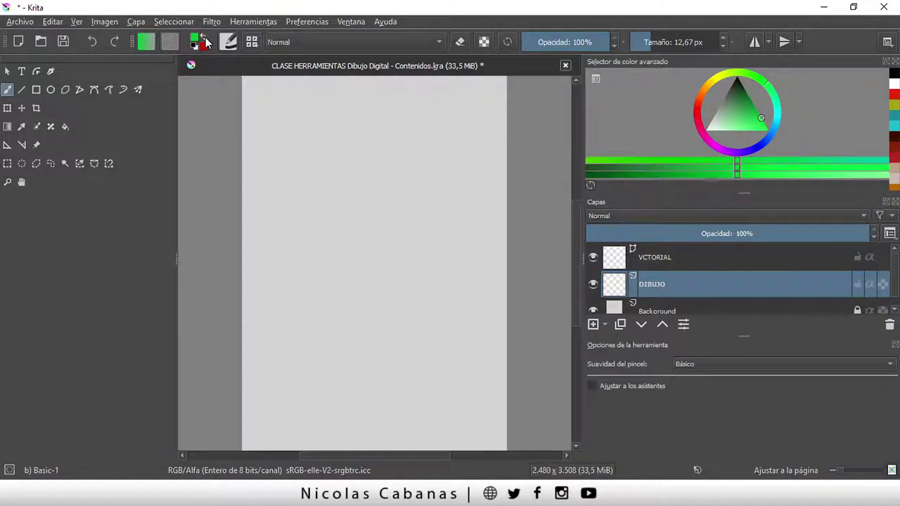
pyautogui.click(206, 40)
pyautogui.click(205, 40)
pyautogui.click(204, 40)
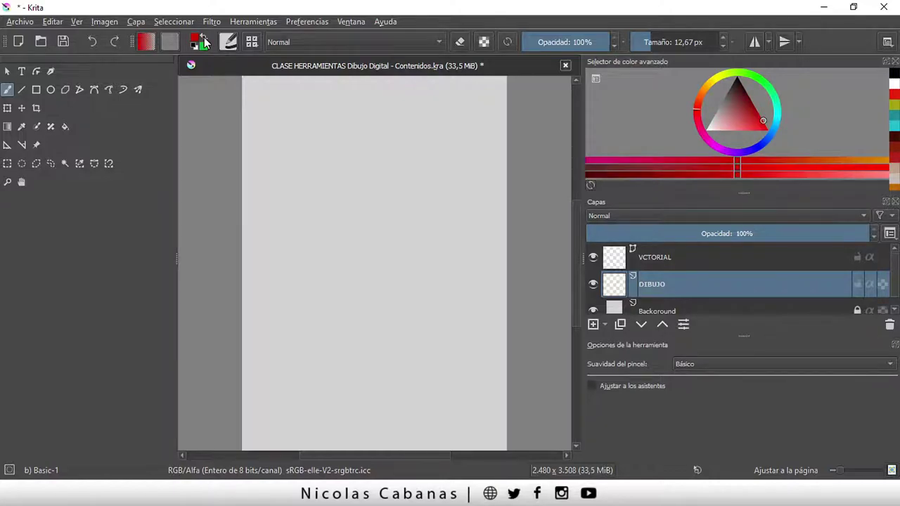
pyautogui.click(205, 40)
pyautogui.click(205, 39)
pyautogui.click(205, 39)
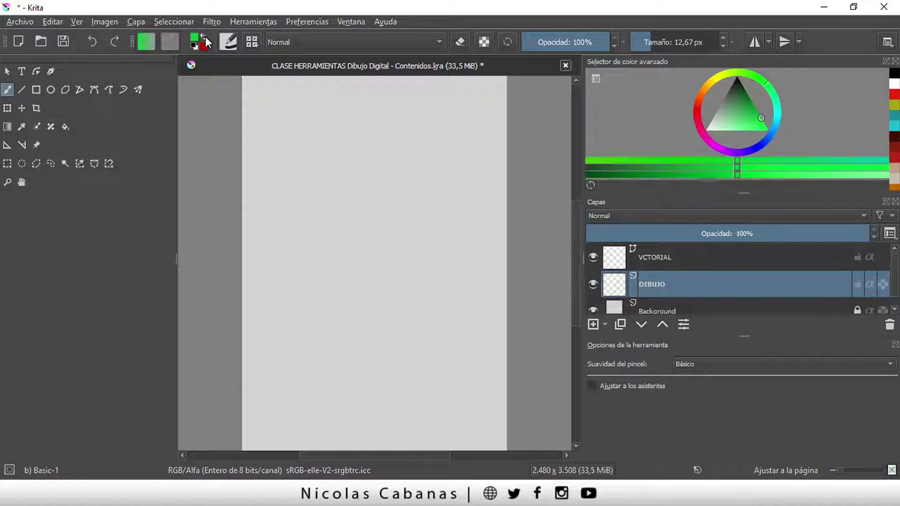
pyautogui.click(205, 39)
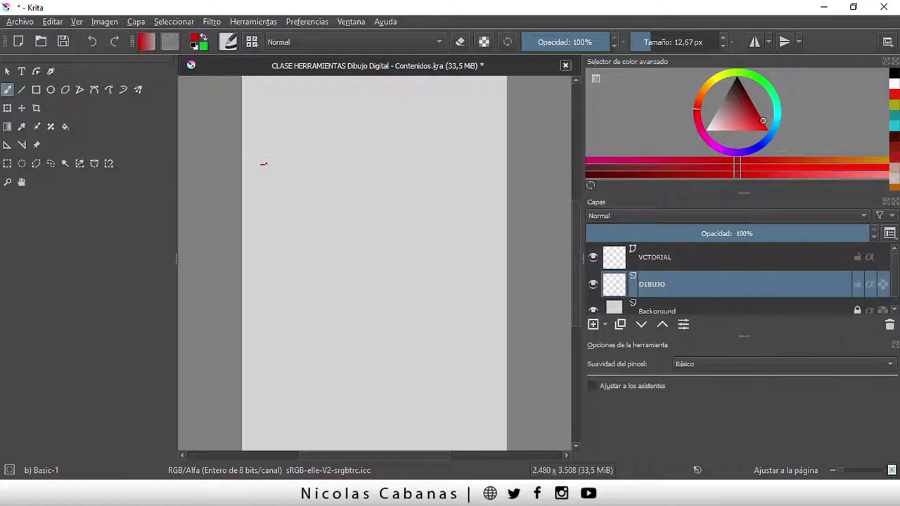
# Step: Paint a red and a green test curve, then undo both strokes
pyautogui.moveTo(263, 164)
pyautogui.mouseDown()
pyautogui.moveTo(349, 162)
pyautogui.moveTo(338, 223)
pyautogui.mouseUp()
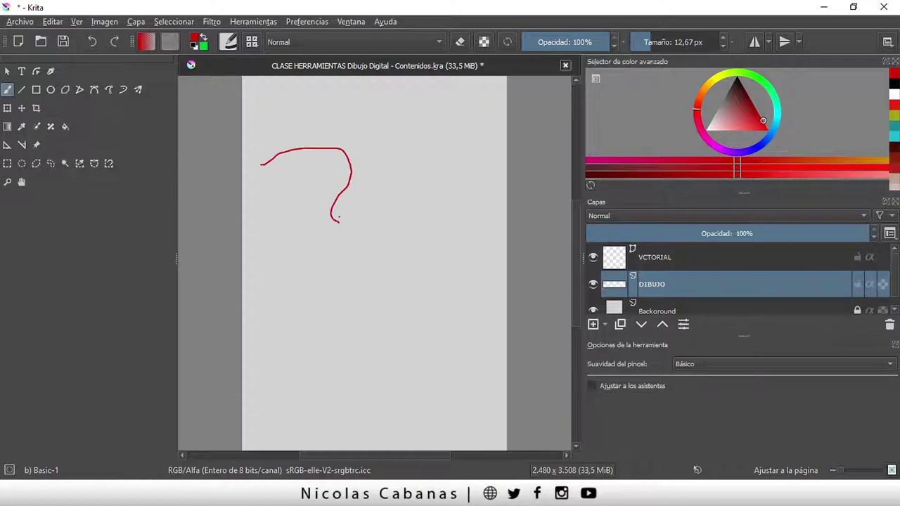
pyautogui.click(205, 41)
pyautogui.moveTo(287, 190)
pyautogui.mouseDown()
pyautogui.moveTo(331, 186)
pyautogui.moveTo(403, 252)
pyautogui.mouseUp()
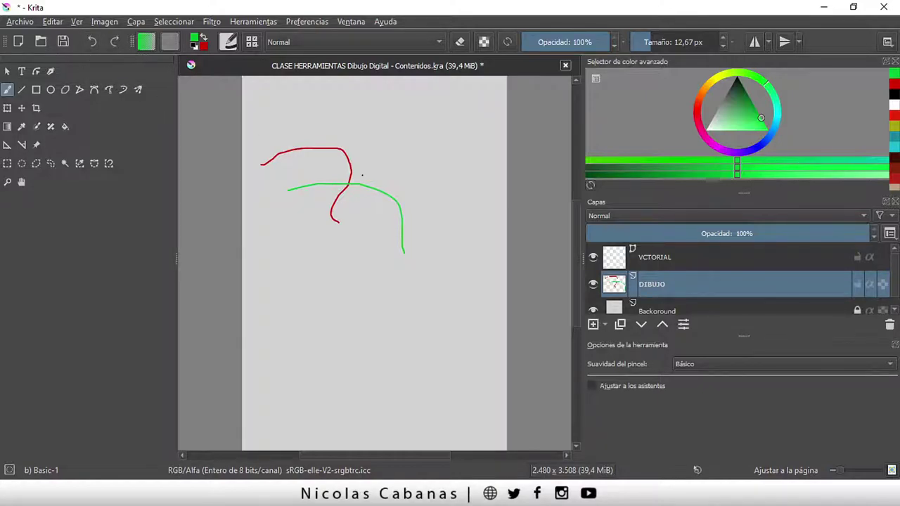
pyautogui.click(53, 22)
pyautogui.click(63, 37)
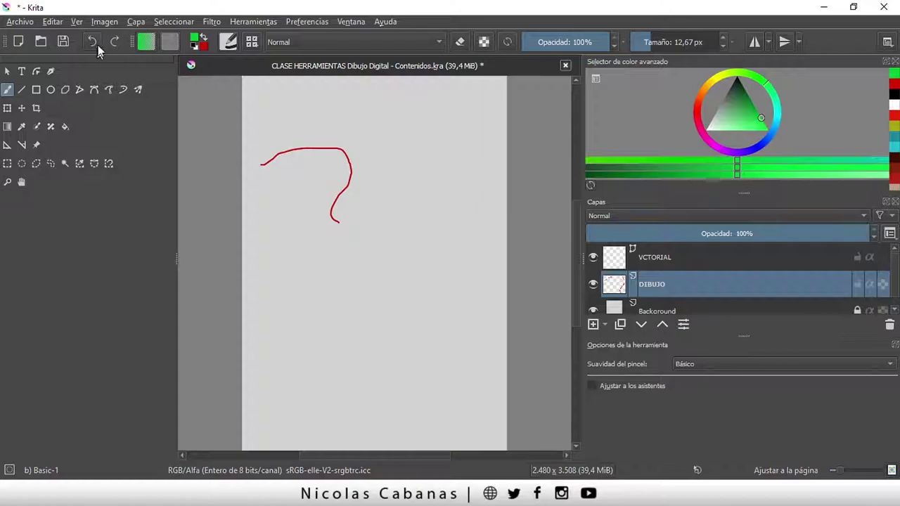
pyautogui.click(94, 41)
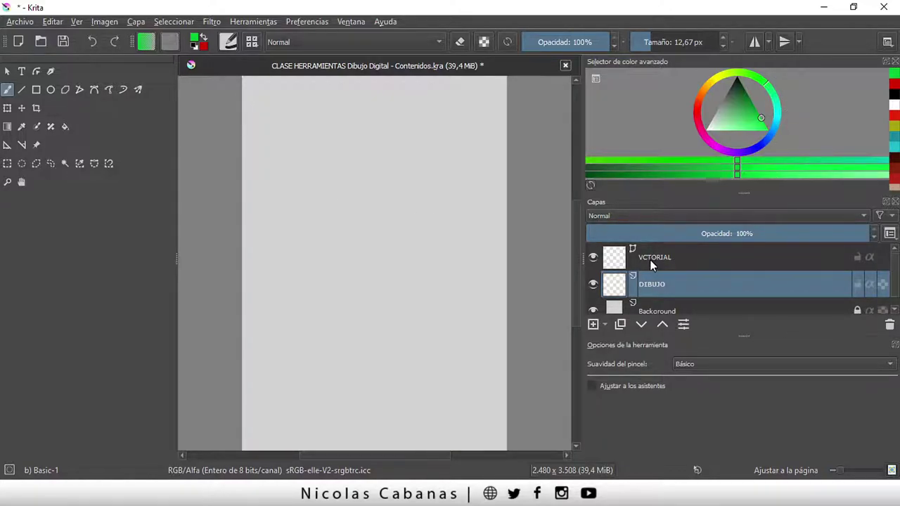
pyautogui.click(687, 261)
pyautogui.click(689, 282)
pyautogui.click(674, 257)
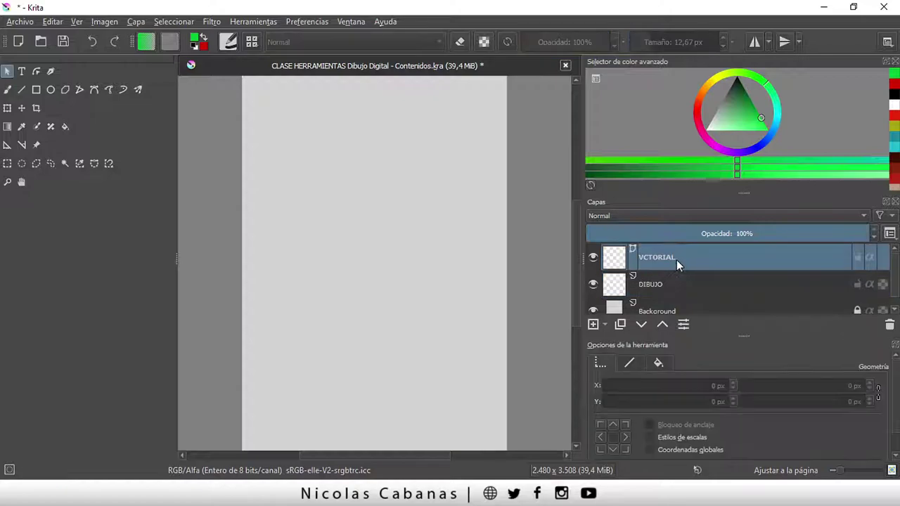
pyautogui.click(672, 283)
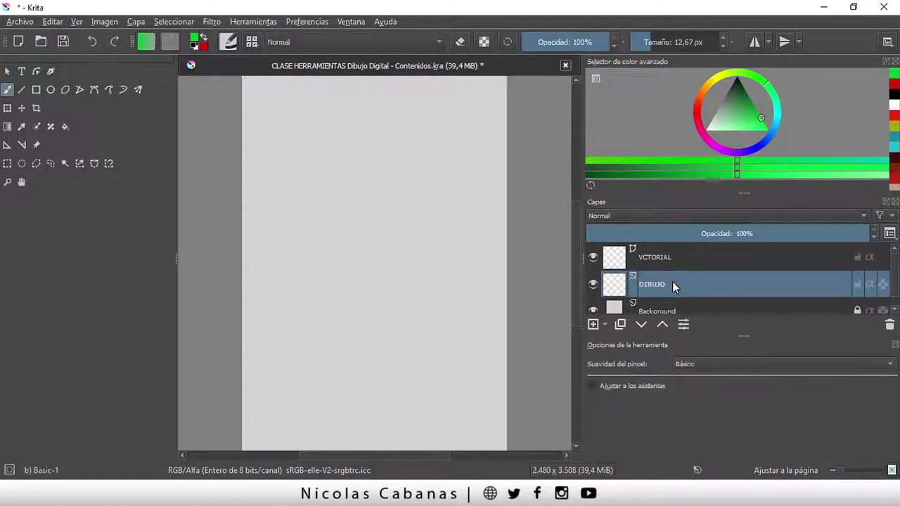
pyautogui.click(676, 257)
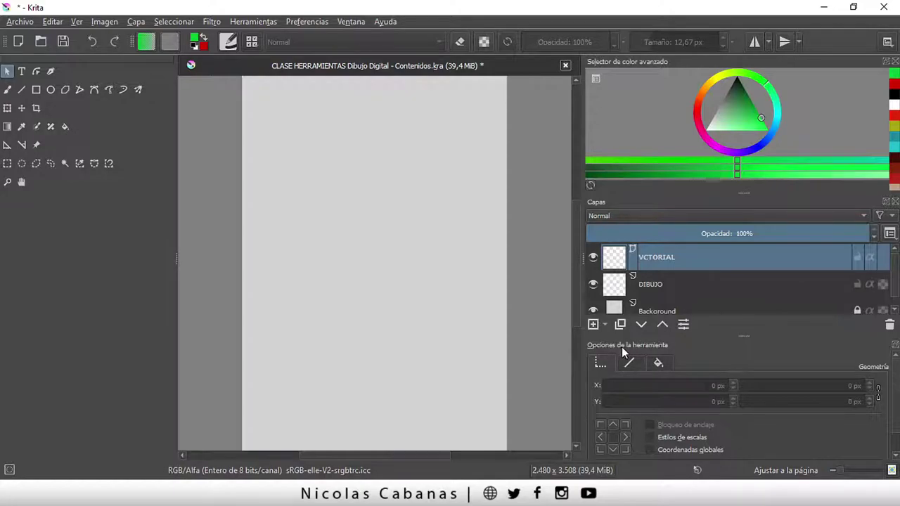
pyautogui.click(661, 285)
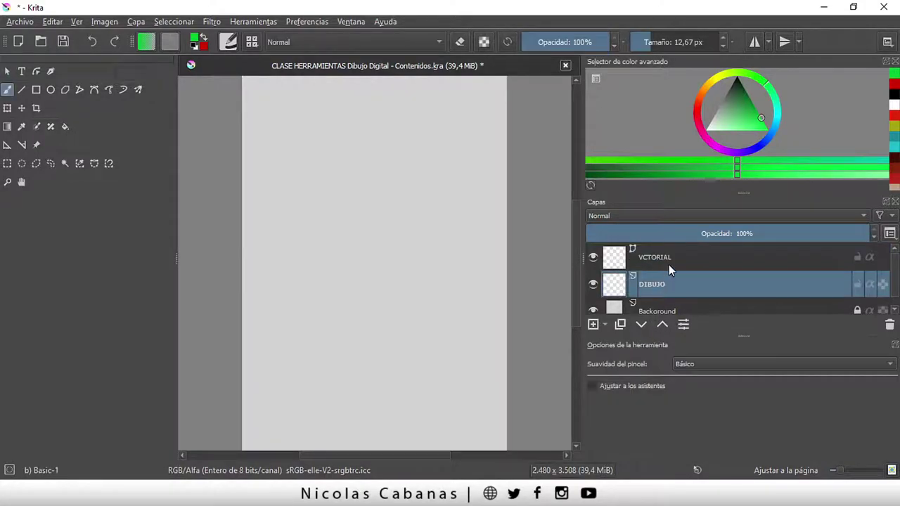
pyautogui.click(669, 264)
# Step: Try the Line and Calligraphy tools, then settle on the Freehand Brush
pyautogui.click(21, 90)
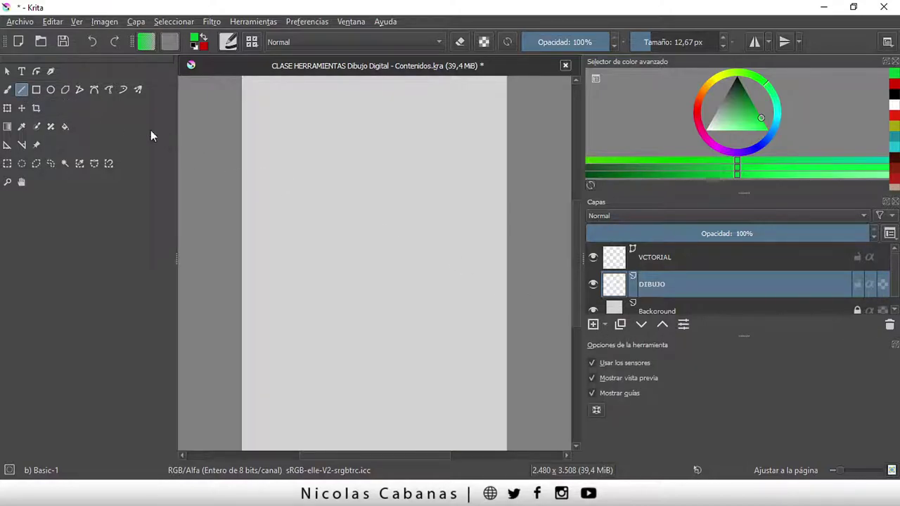
pyautogui.click(50, 72)
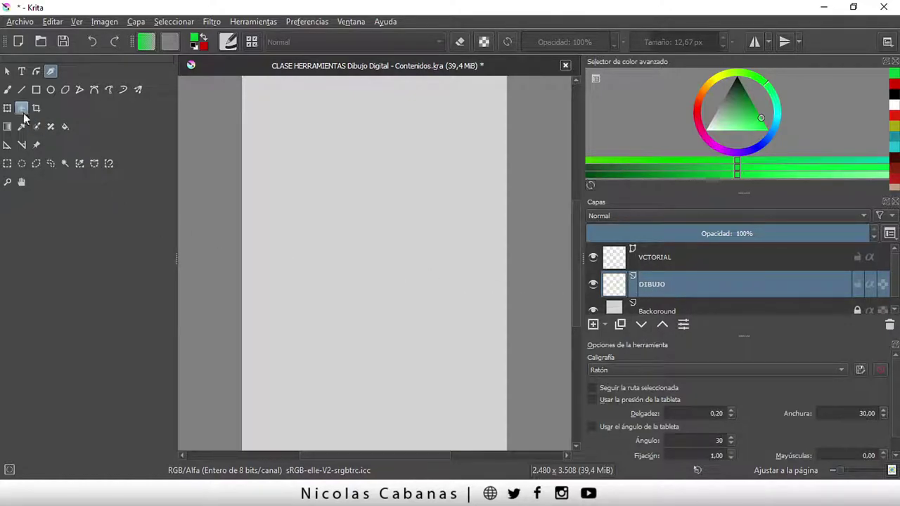
pyautogui.click(7, 89)
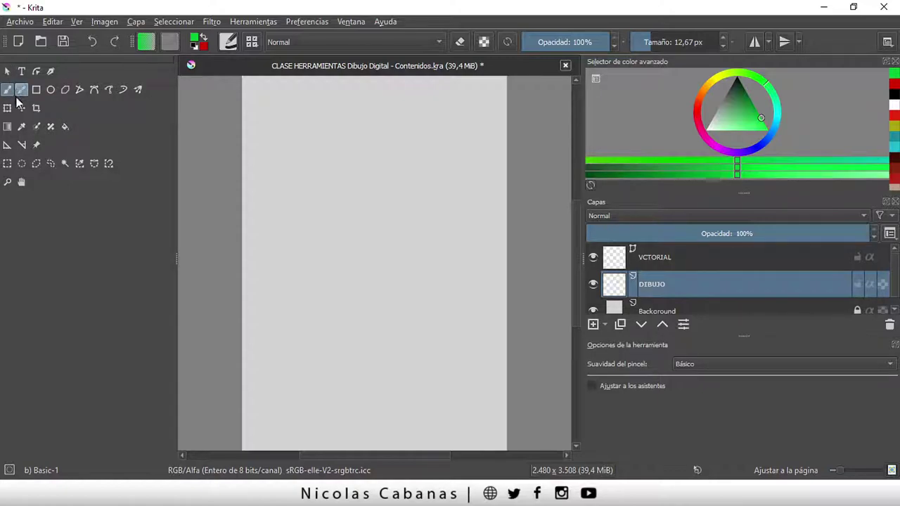
# Step: Try 48x48 toolbox icons, then set the toolbox icon size to 22x22
pyautogui.rightClick(6, 93)
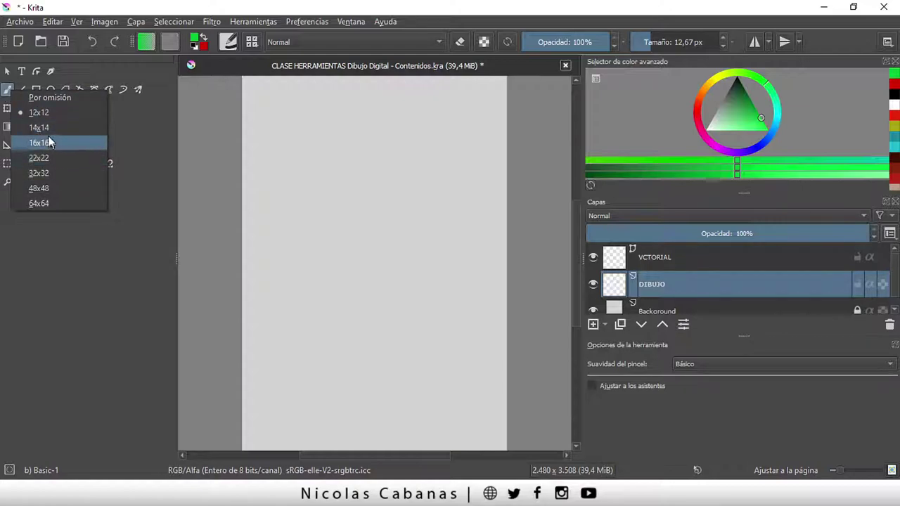
pyautogui.click(54, 189)
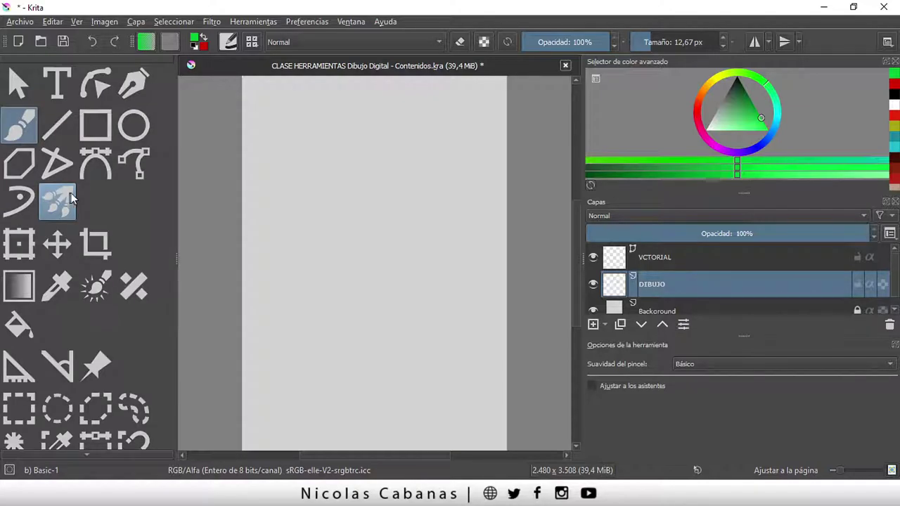
pyautogui.click(86, 454)
pyautogui.rightClick(15, 96)
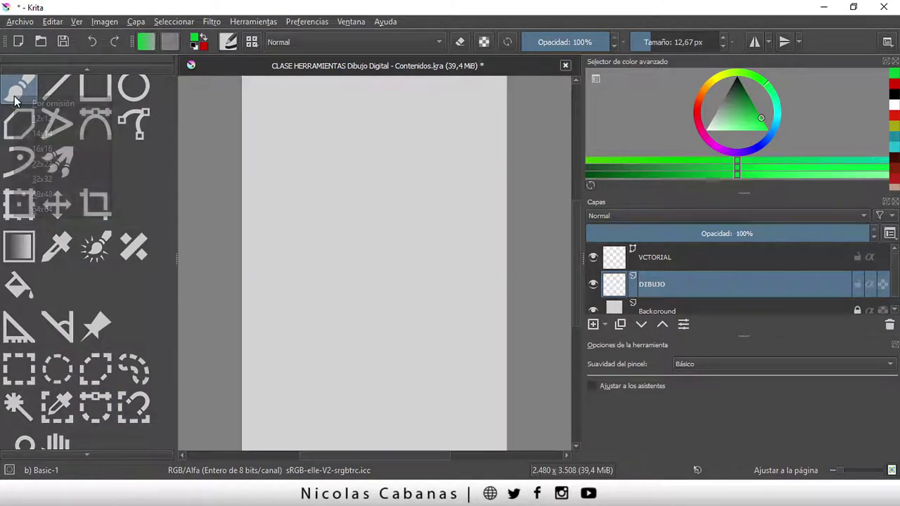
pyautogui.click(42, 164)
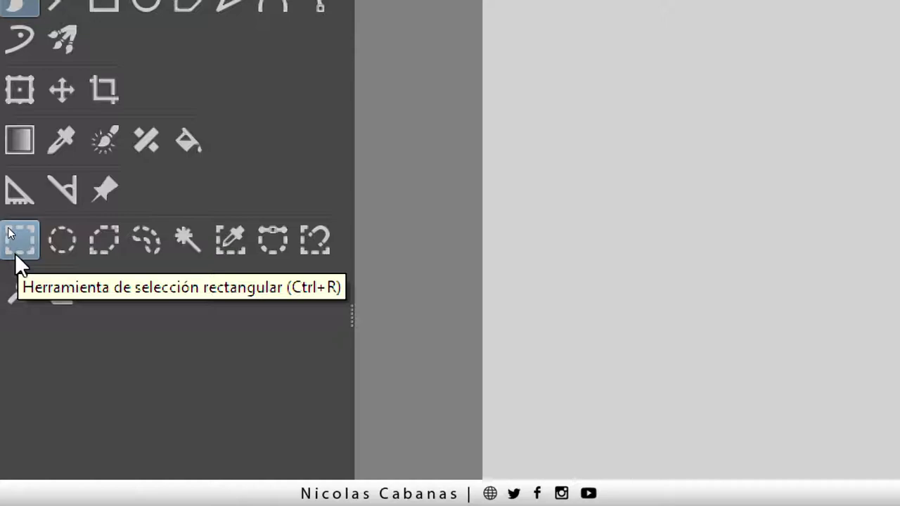
# Step: Paint thick and soft green strokes with the Freehand Brush, then swap to red and paint a red stroke
pyautogui.click(14, 294)
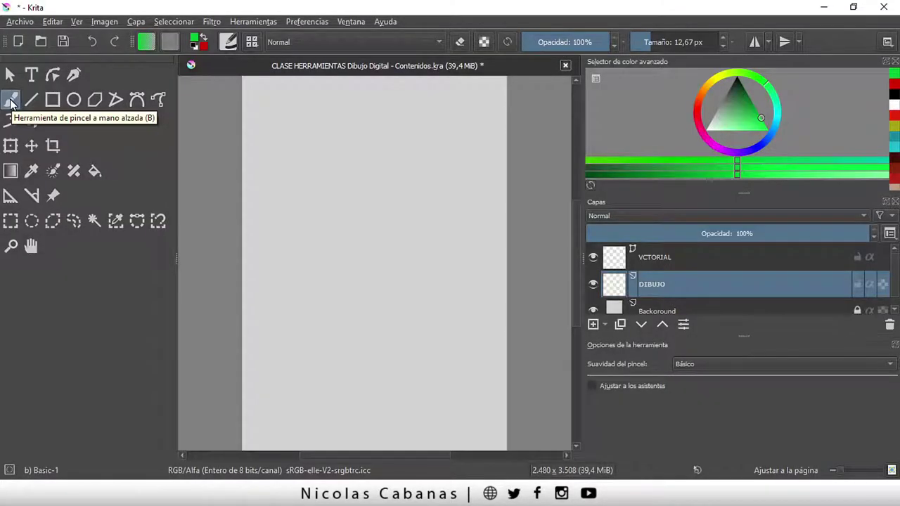
pyautogui.moveTo(284, 142); pyautogui.dragTo(307, 185)
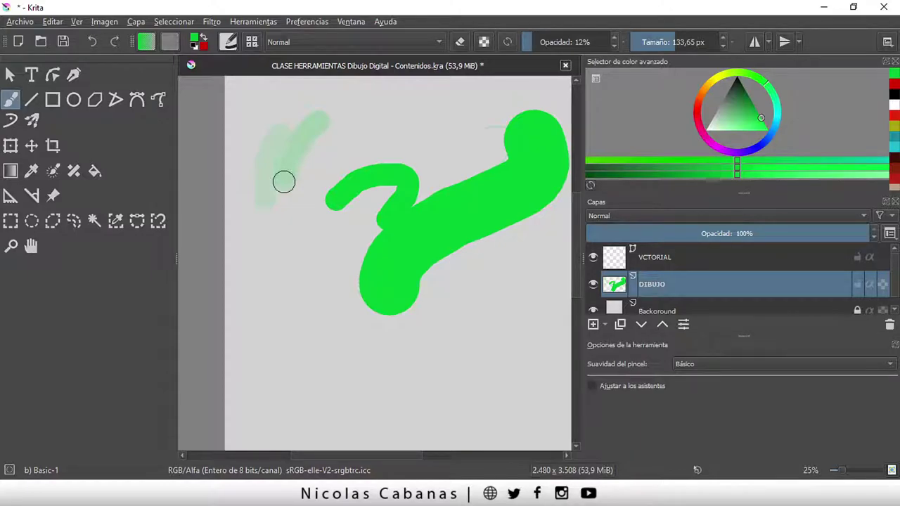
pyautogui.moveTo(283, 182); pyautogui.dragTo(267, 211)
pyautogui.press('x')
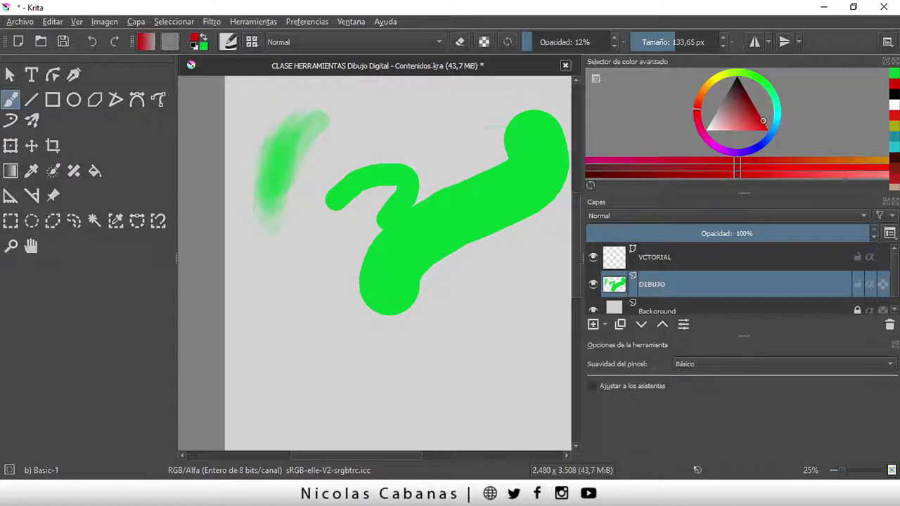
pyautogui.moveTo(285, 262); pyautogui.dragTo(294, 327)
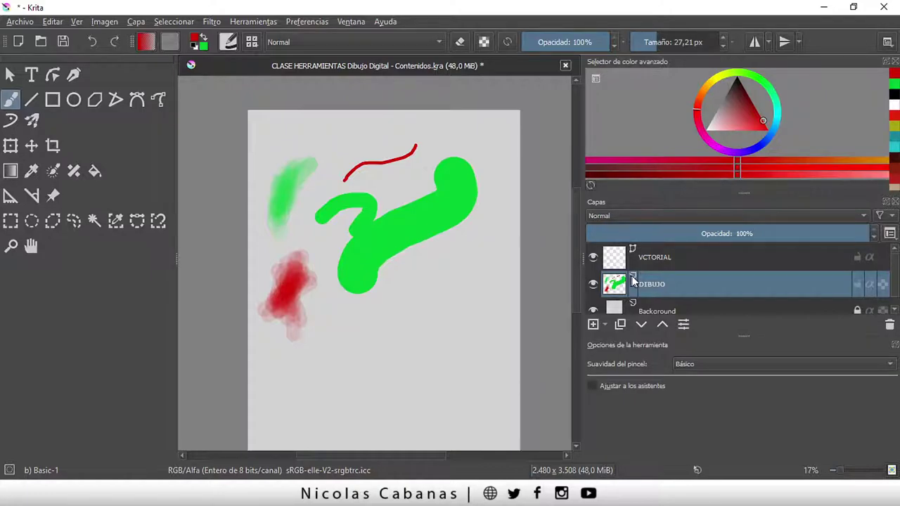
pyautogui.click(168, 21)
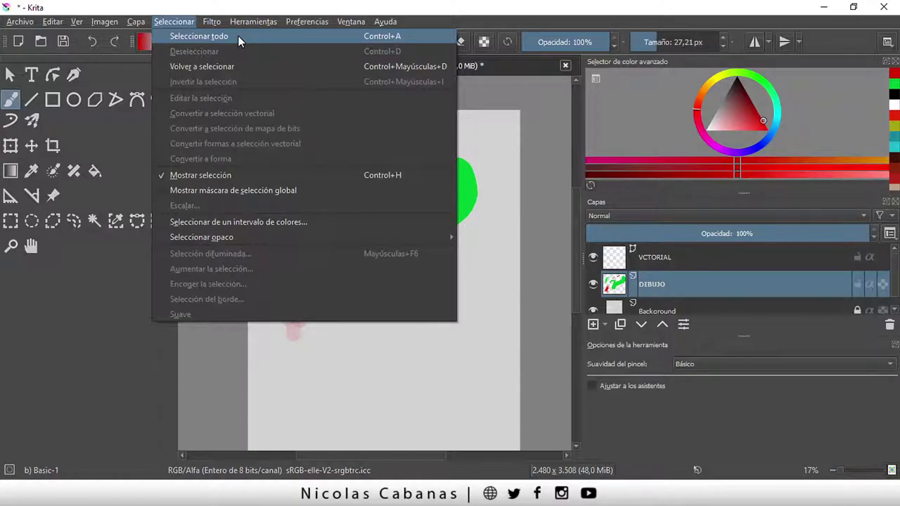
# Step: Select all, delete the DIBUJO layer's strokes, and deselect with Ctrl+Shift+A
pyautogui.click(238, 36)
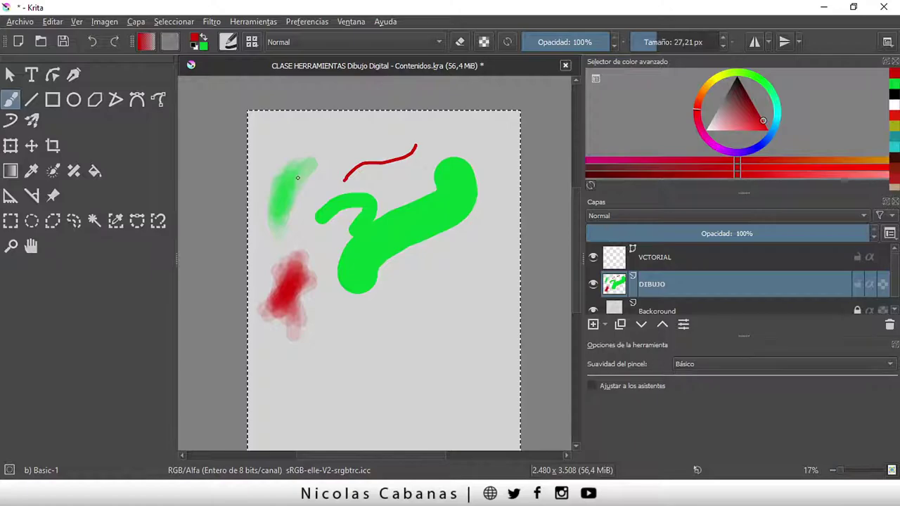
pyautogui.press('Delete')
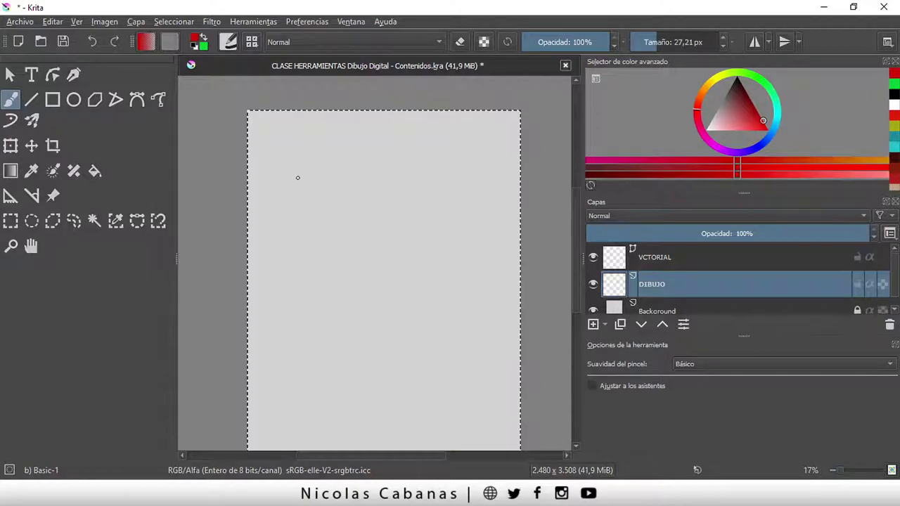
pyautogui.hotkey('ctrl', 'shift', 'a')
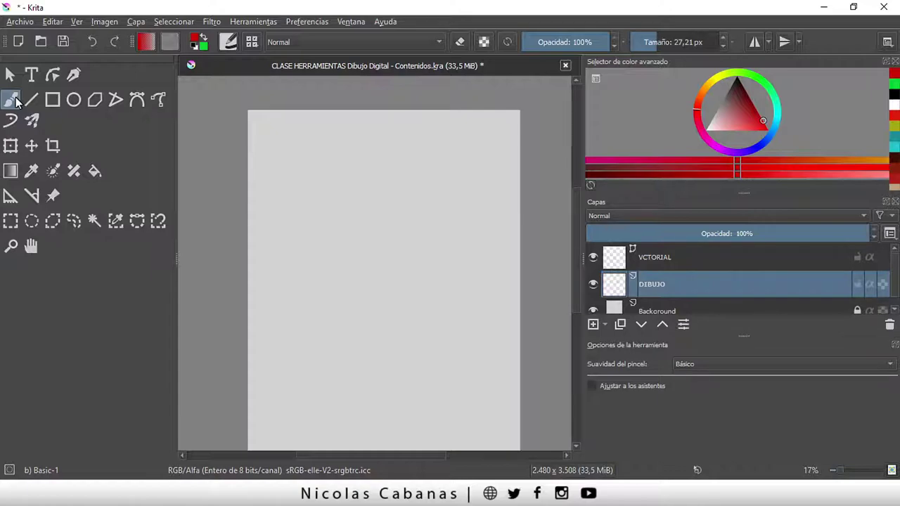
# Step: Draw red straight lines with the Line tool and raise the brush size to about 87 px
pyautogui.click(32, 99)
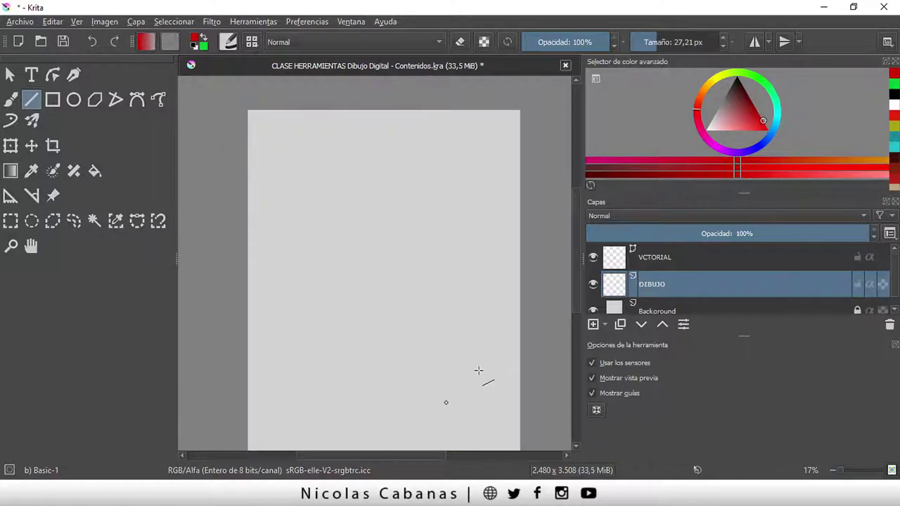
pyautogui.moveTo(268, 137); pyautogui.dragTo(446, 402)
pyautogui.moveTo(477, 346); pyautogui.dragTo(445, 223)
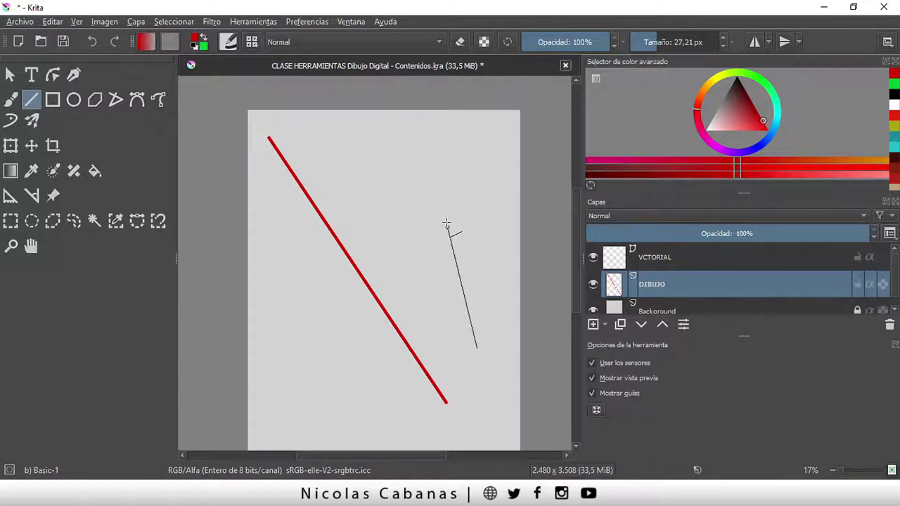
pyautogui.moveTo(445, 223); pyautogui.dragTo(435, 185)
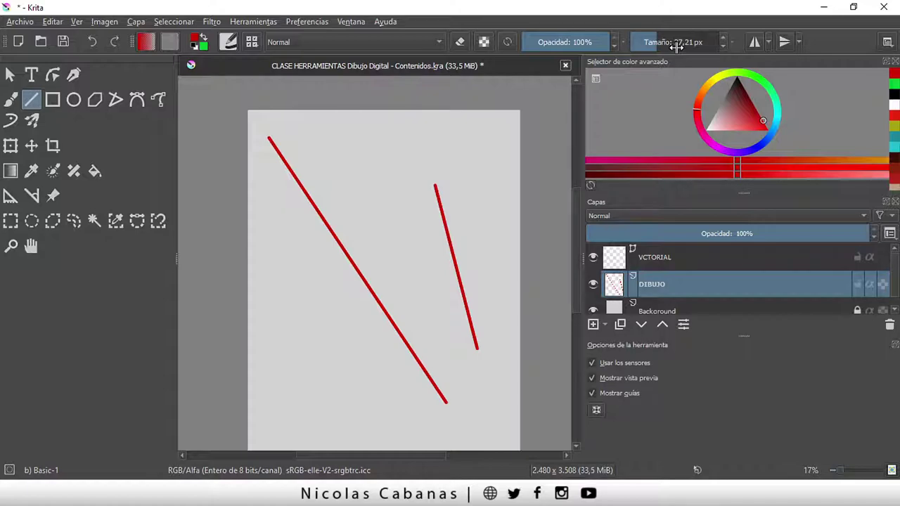
pyautogui.moveTo(674, 47); pyautogui.dragTo(689, 43)
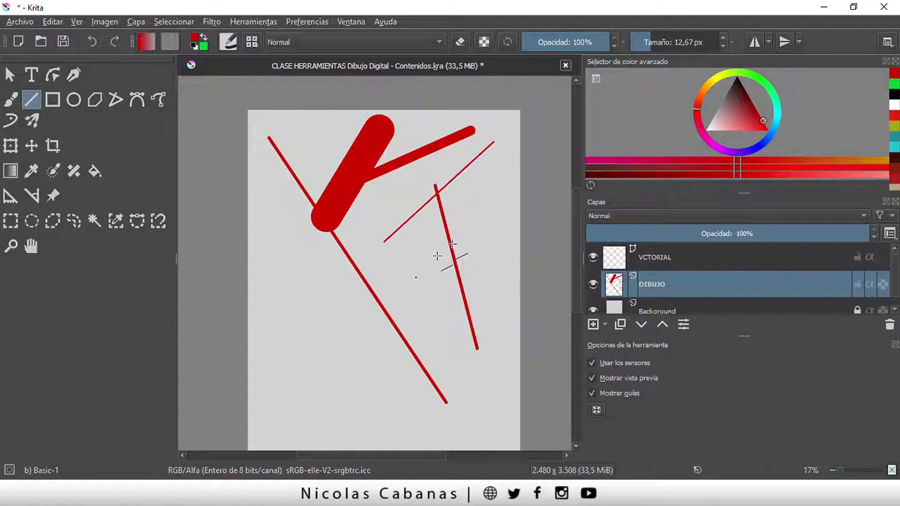
# Step: Switch to green and draw a straight line down the page's left side
pyautogui.click(203, 44)
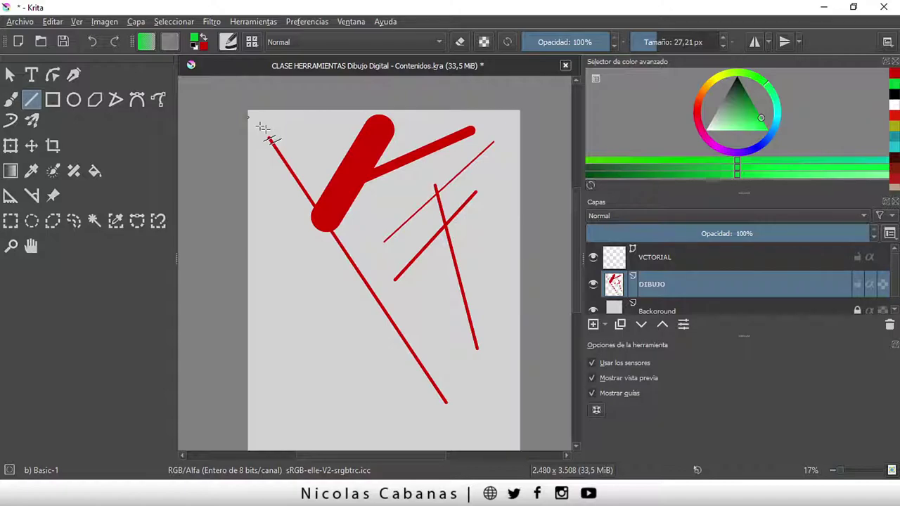
pyautogui.moveTo(291, 134); pyautogui.dragTo(274, 276)
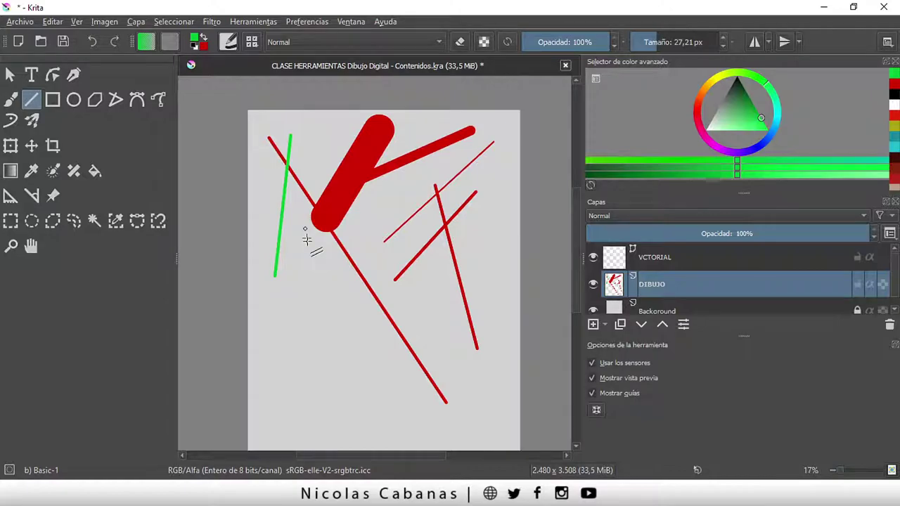
pyautogui.click(173, 21)
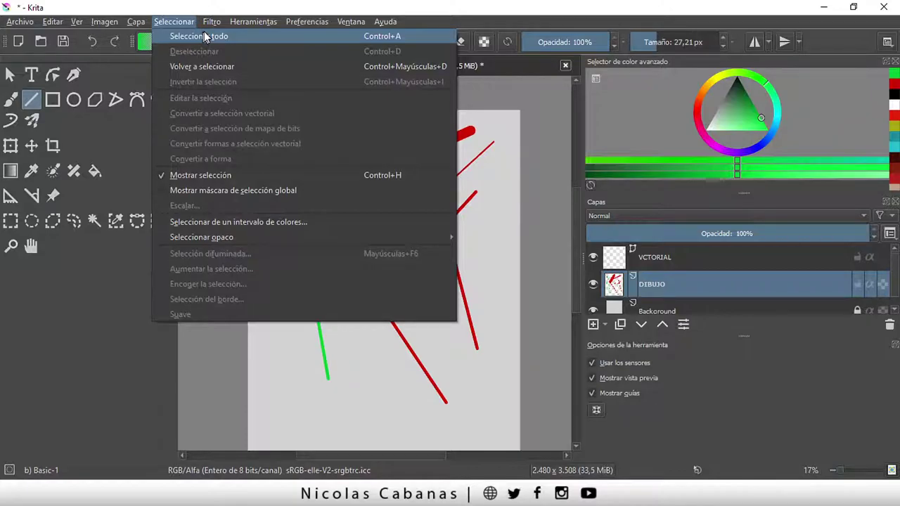
# Step: Select all, delete the DIBUJO layer's contents, and deselect
pyautogui.click(204, 36)
pyautogui.press('Delete')
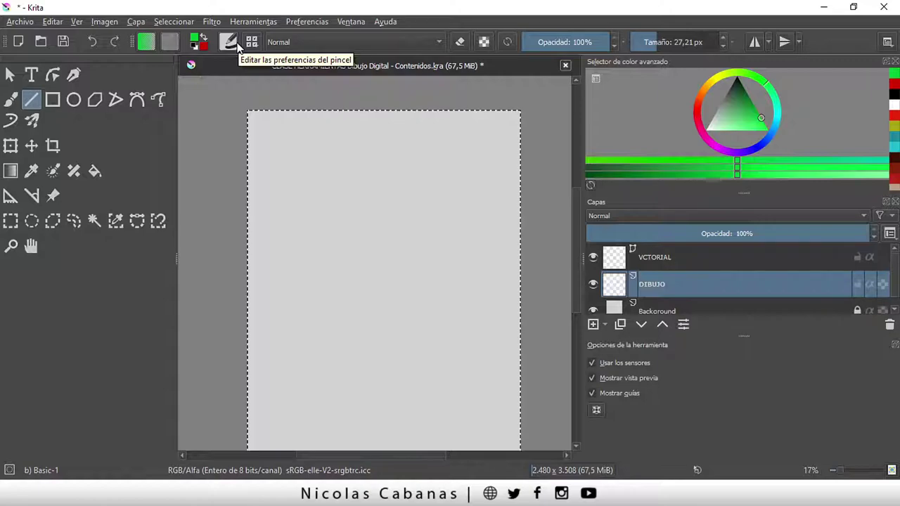
pyautogui.hotkey('ctrl', 'shift', 'a')
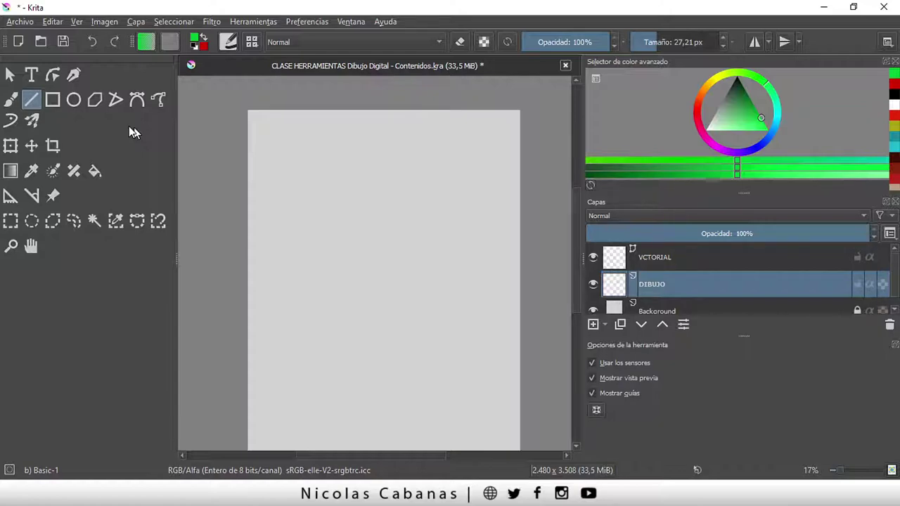
# Step: Draw green rectangle outlines, raising the brush size to 234,36 px for a very thick one
pyautogui.click(53, 99)
pyautogui.moveTo(298, 166); pyautogui.dragTo(433, 276)
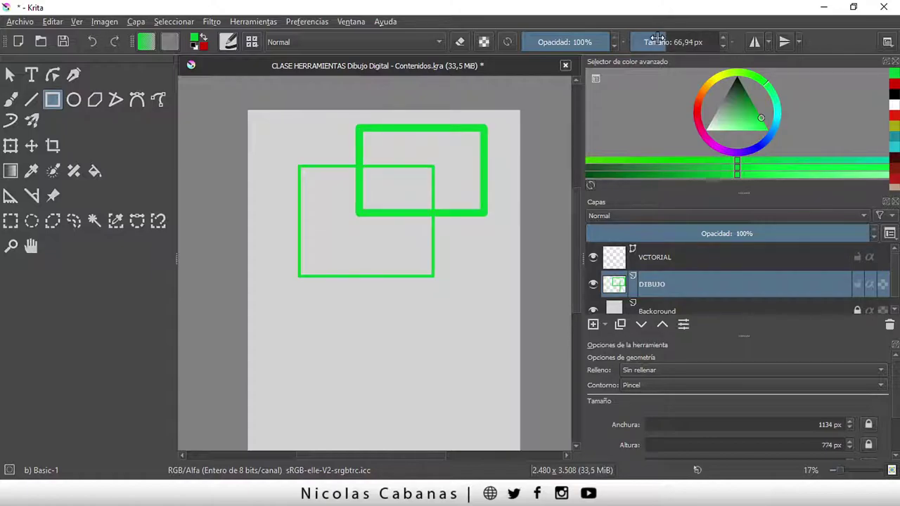
pyautogui.moveTo(657, 37); pyautogui.dragTo(678, 39)
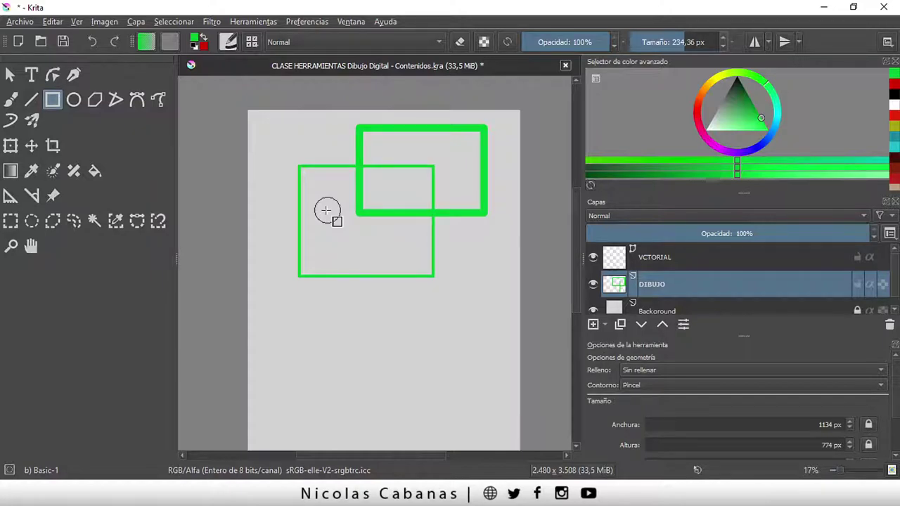
pyautogui.moveTo(257, 255); pyautogui.dragTo(350, 333)
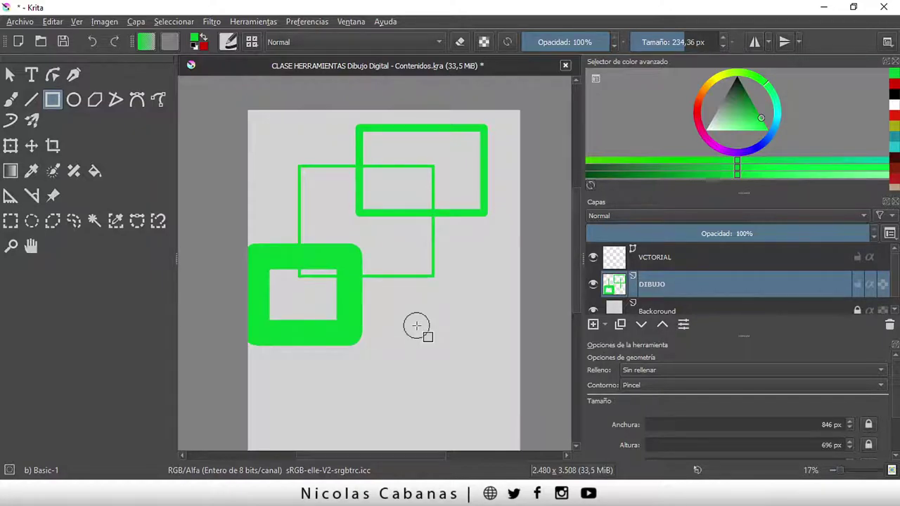
# Step: Draw a thick red ellipse ring on the right and lower the opacity to 21%
pyautogui.click(71, 101)
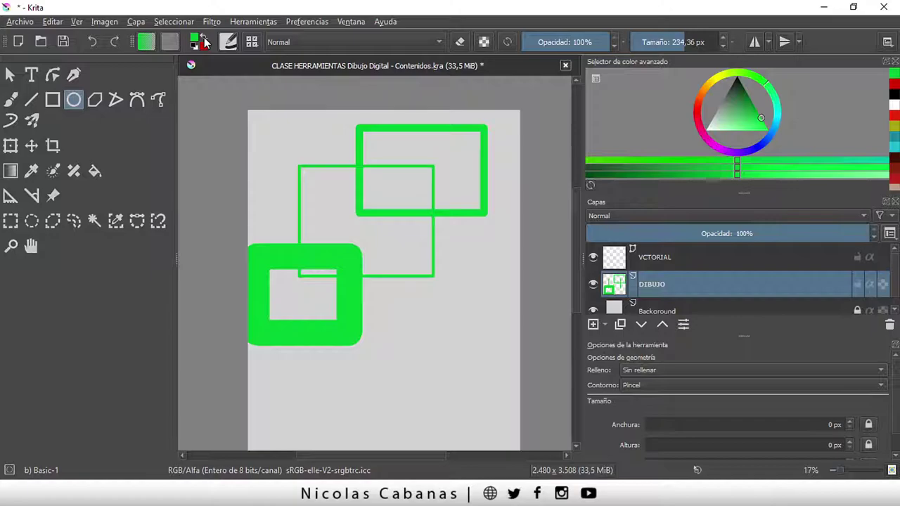
pyautogui.click(203, 42)
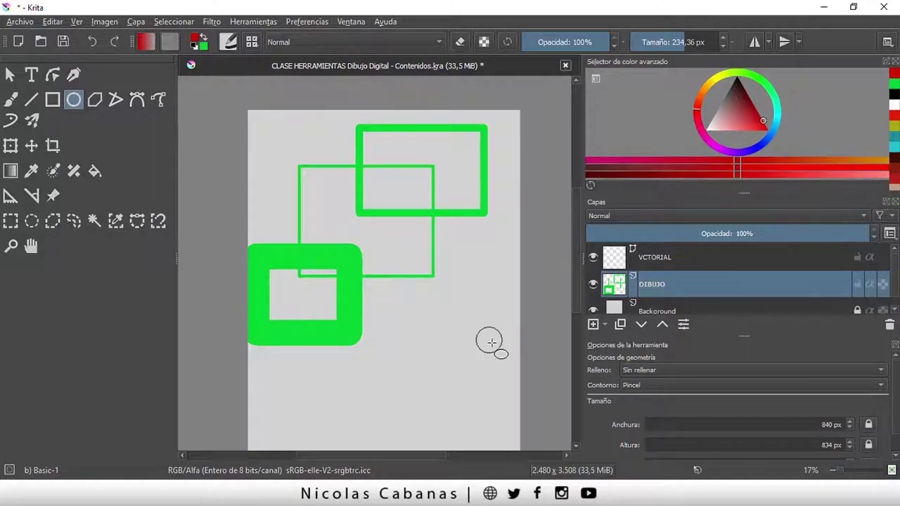
pyautogui.moveTo(396, 248); pyautogui.dragTo(487, 339)
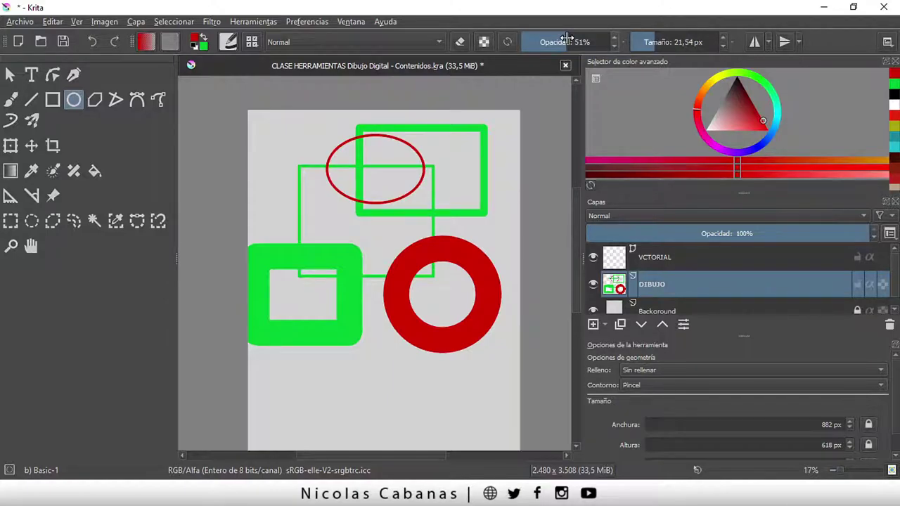
pyautogui.moveTo(306, 188); pyautogui.dragTo(370, 268)
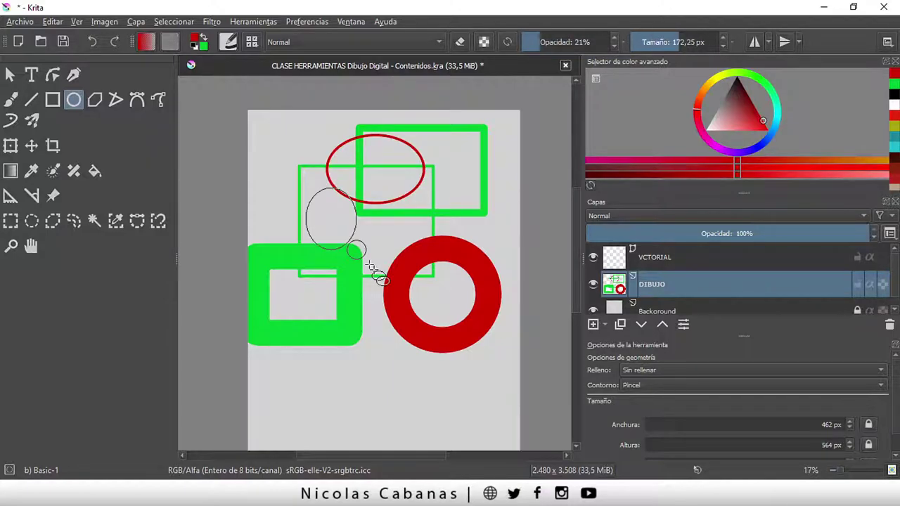
# Step: Drag a translucent pink circle under the green square, then shrink the brush to about 27 px
pyautogui.scroll(2, 370, 268)
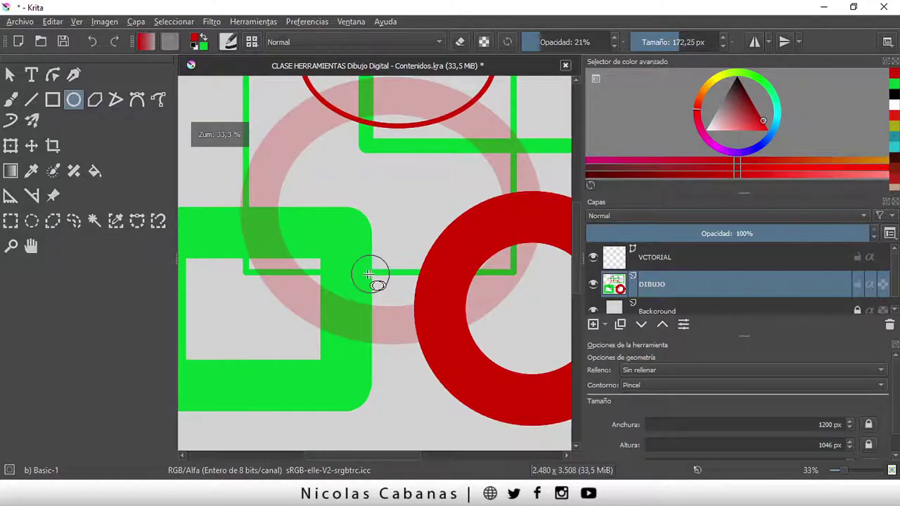
pyautogui.scroll(-3, 484, 268)
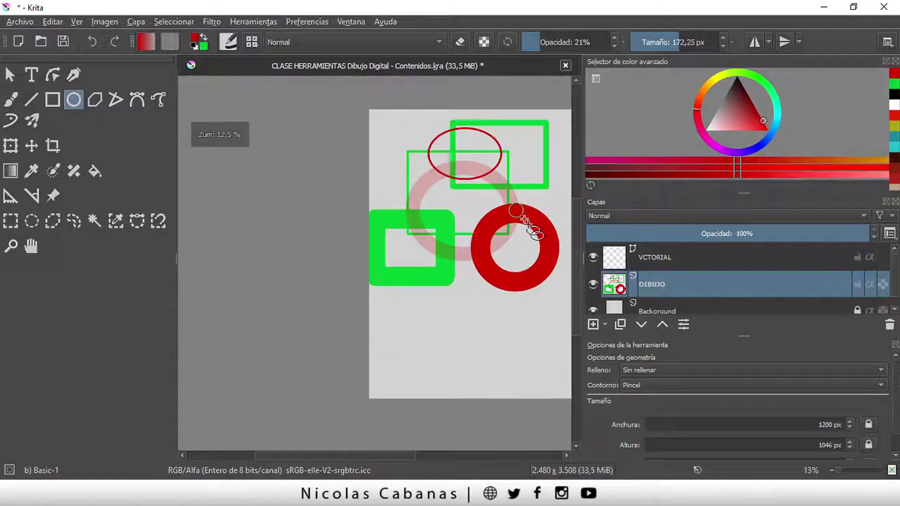
pyautogui.scroll(1, 270, 320)
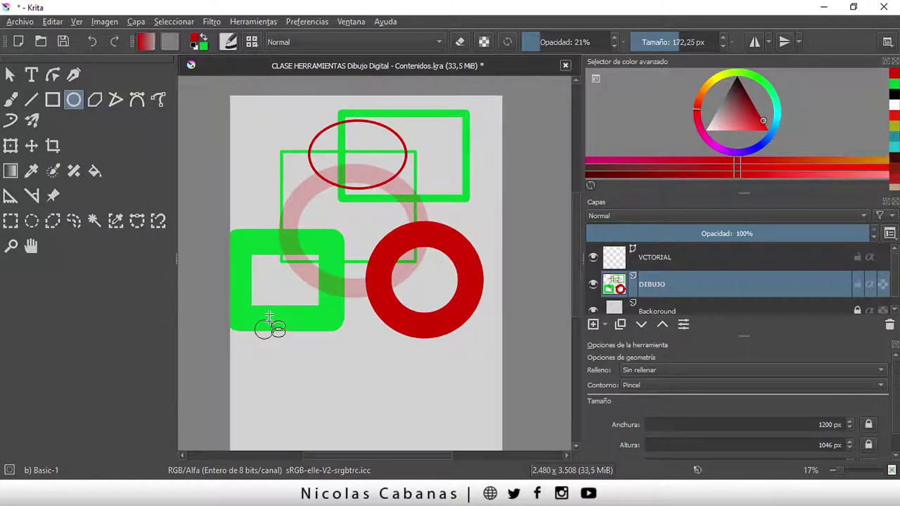
pyautogui.moveTo(269, 320); pyautogui.dragTo(373, 288)
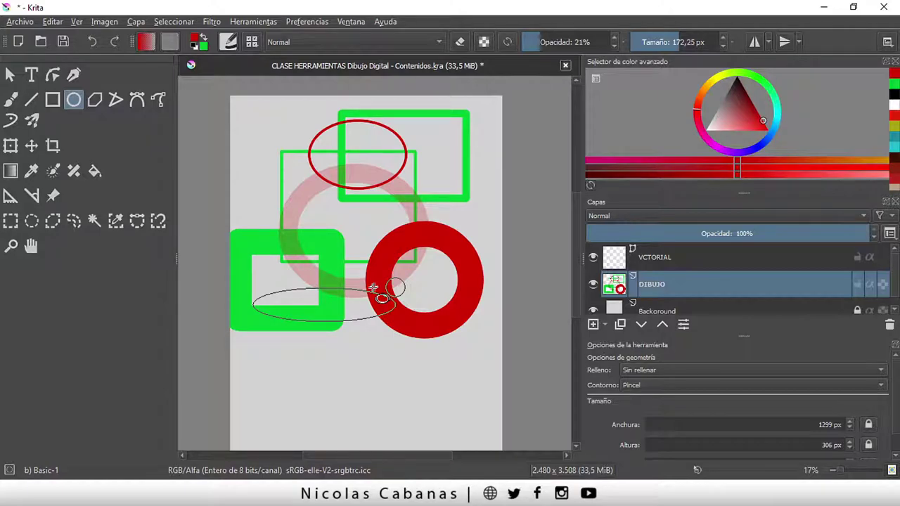
pyautogui.moveTo(373, 288); pyautogui.dragTo(313, 337)
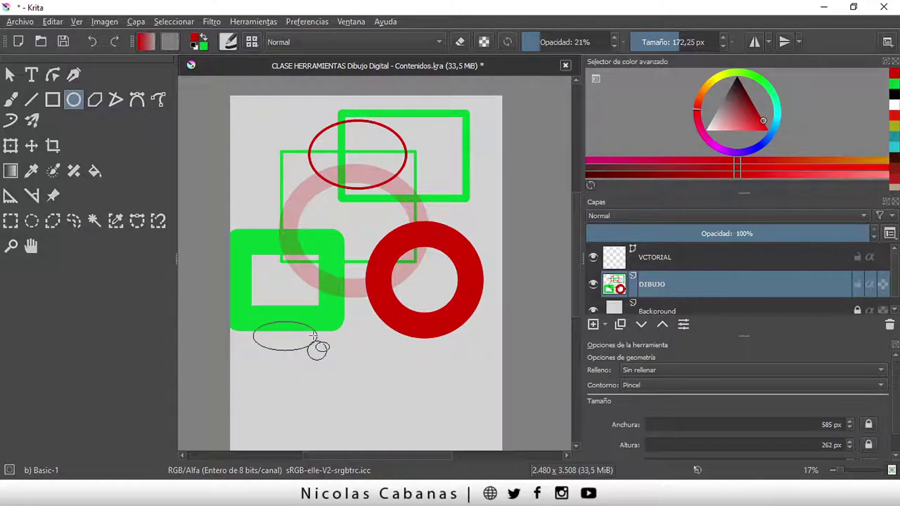
pyautogui.moveTo(314, 337); pyautogui.dragTo(440, 344)
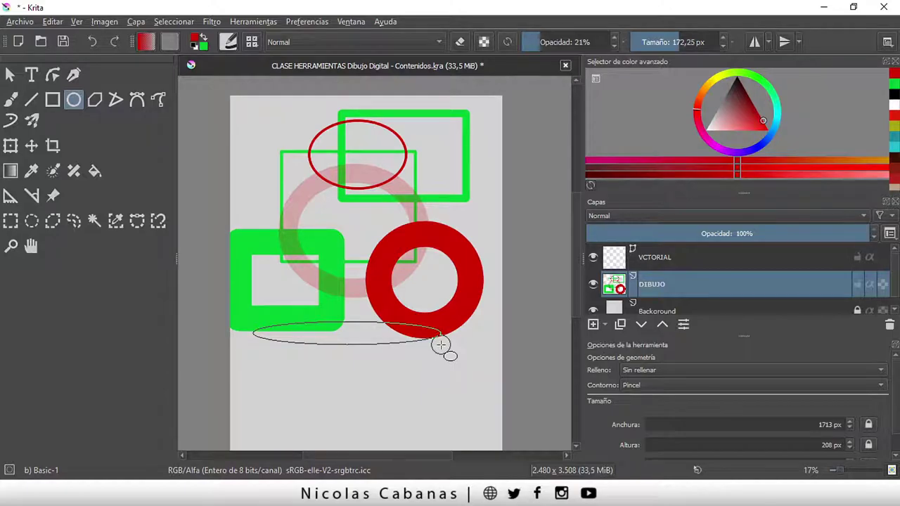
pyautogui.moveTo(440, 345); pyautogui.dragTo(447, 435)
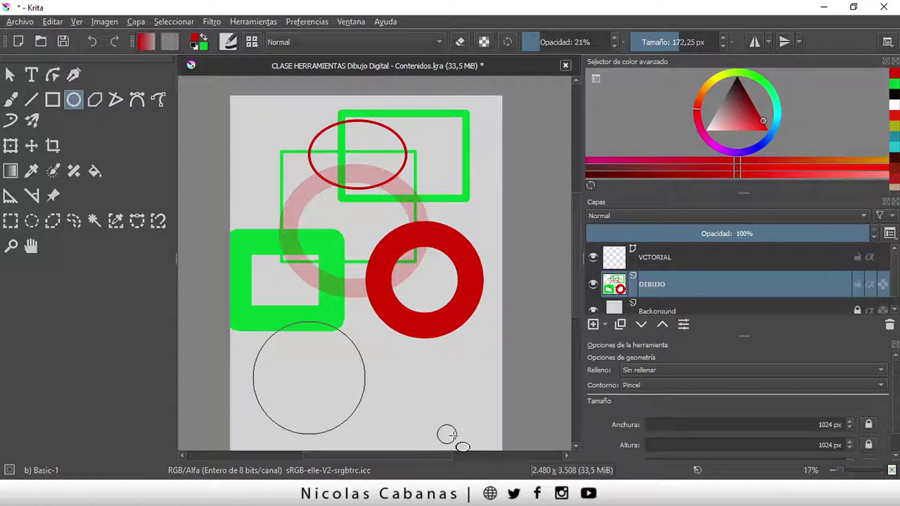
pyautogui.moveTo(447, 435); pyautogui.dragTo(314, 360)
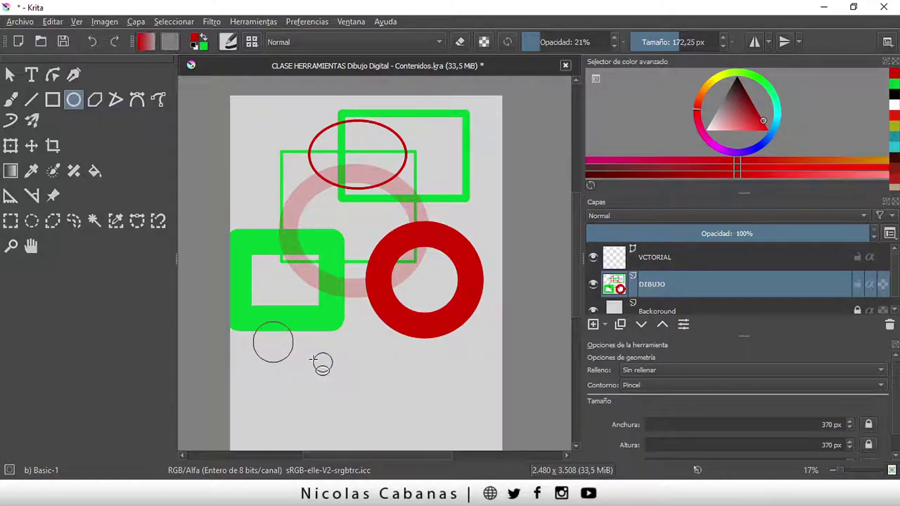
pyautogui.moveTo(313, 360); pyautogui.dragTo(342, 411)
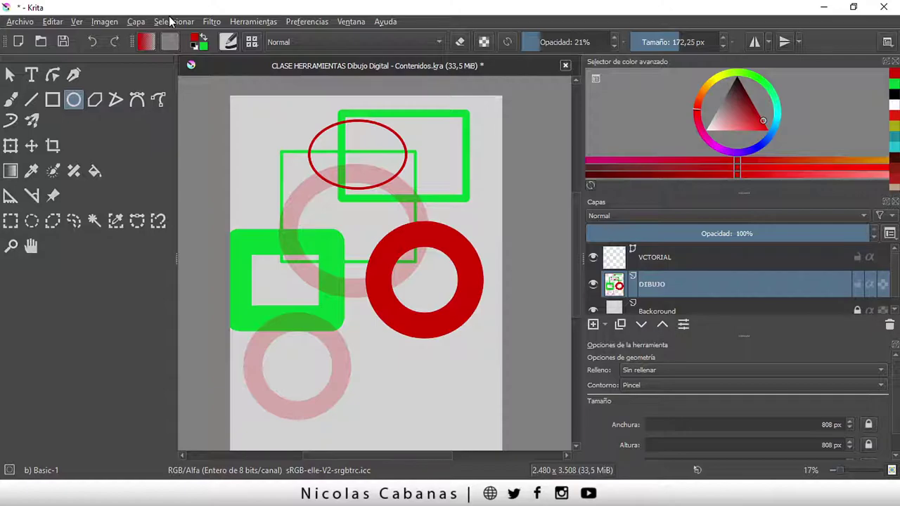
pyautogui.click(645, 42)
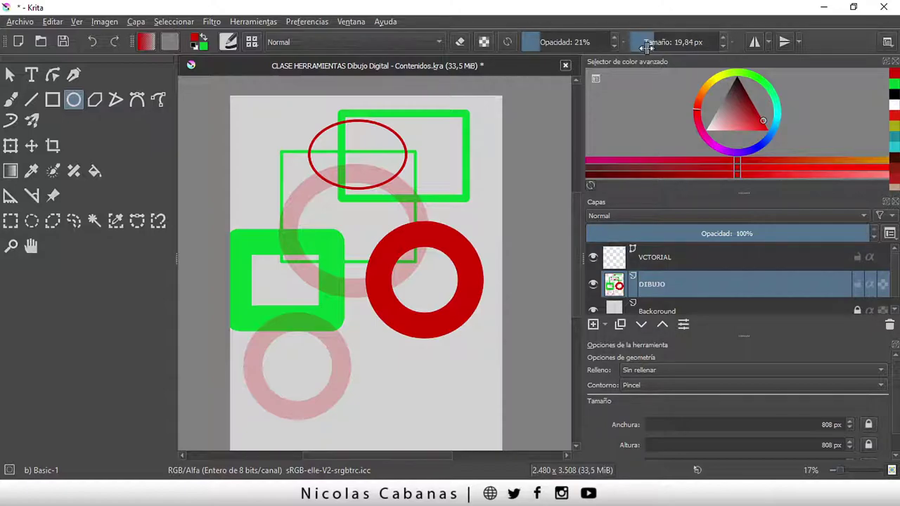
pyautogui.moveTo(646, 46); pyautogui.dragTo(654, 42)
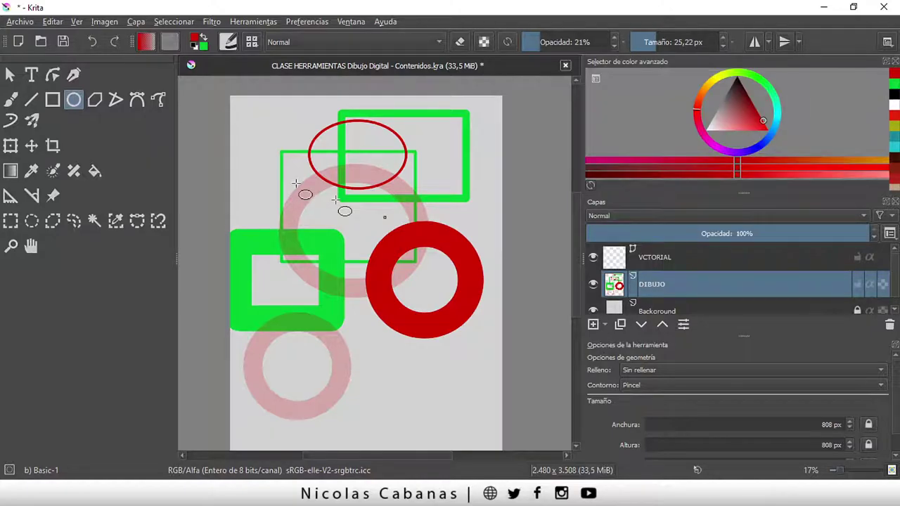
# Step: Reselect the DIBUJO layer, select all, delete its rectangles and ellipses, and deselect
pyautogui.click(660, 257)
pyautogui.press('b')
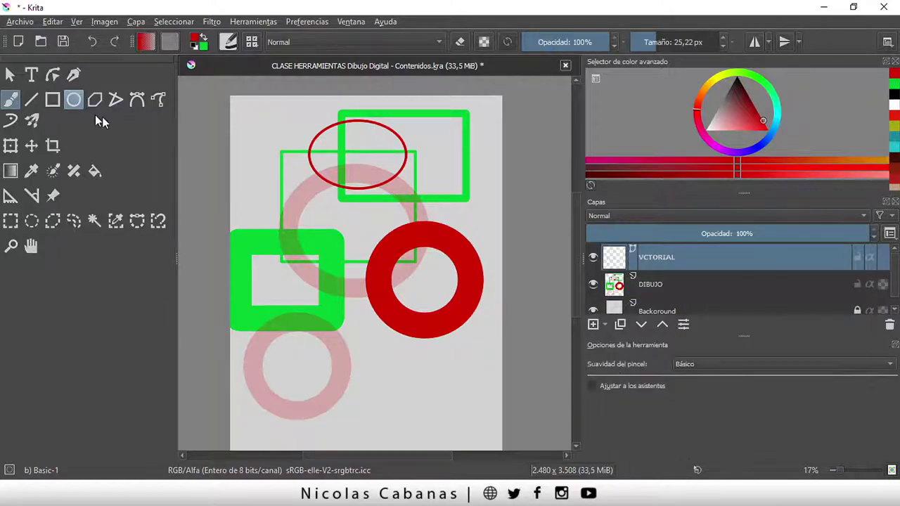
pyautogui.click(667, 284)
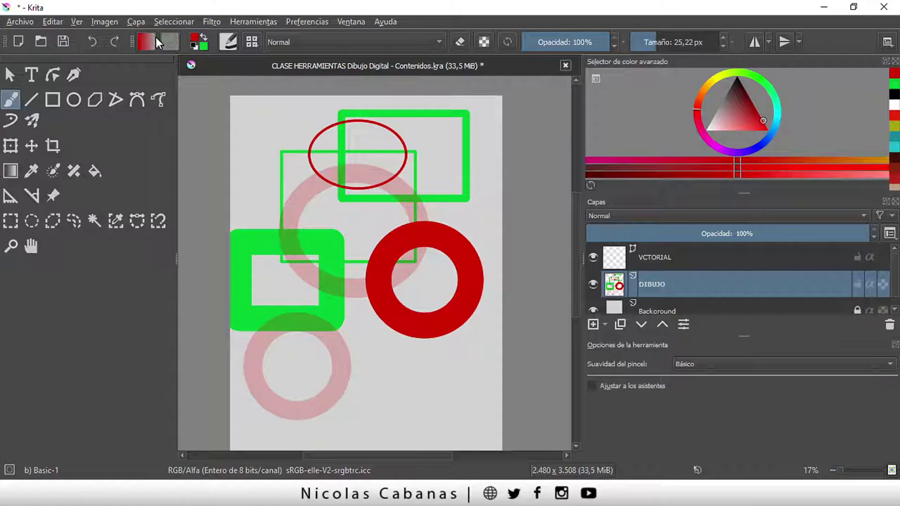
pyautogui.click(174, 22)
pyautogui.click(181, 38)
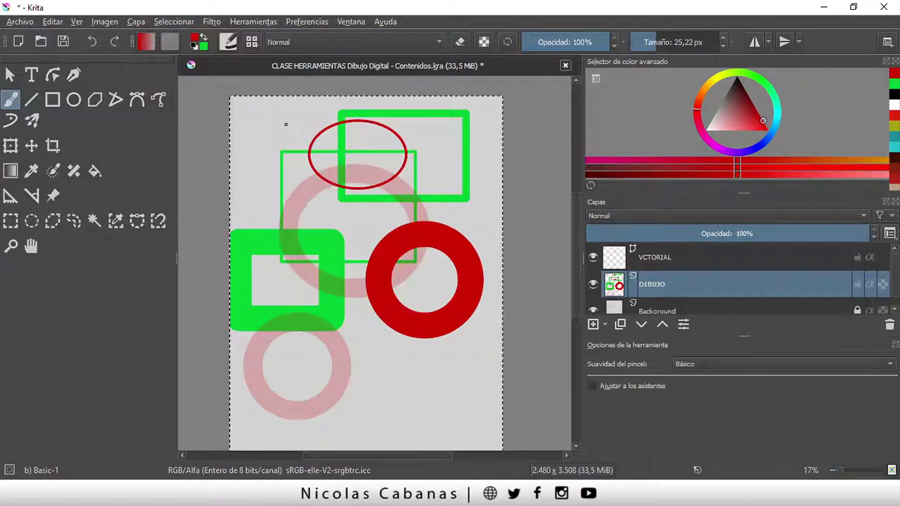
pyautogui.press('Delete')
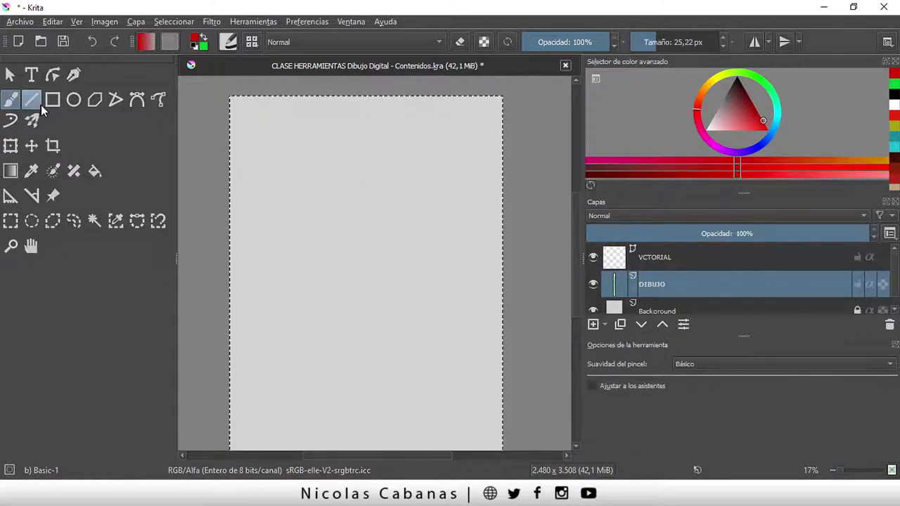
pyautogui.click(166, 22)
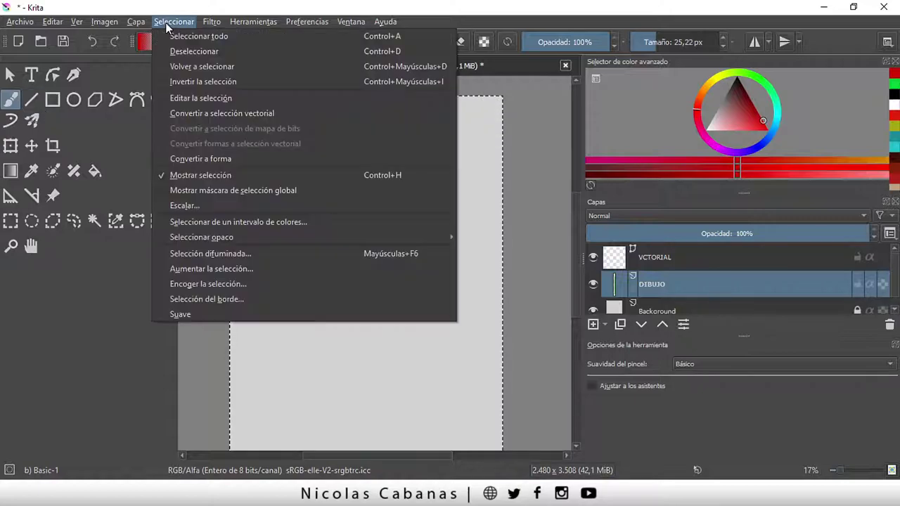
pyautogui.click(192, 51)
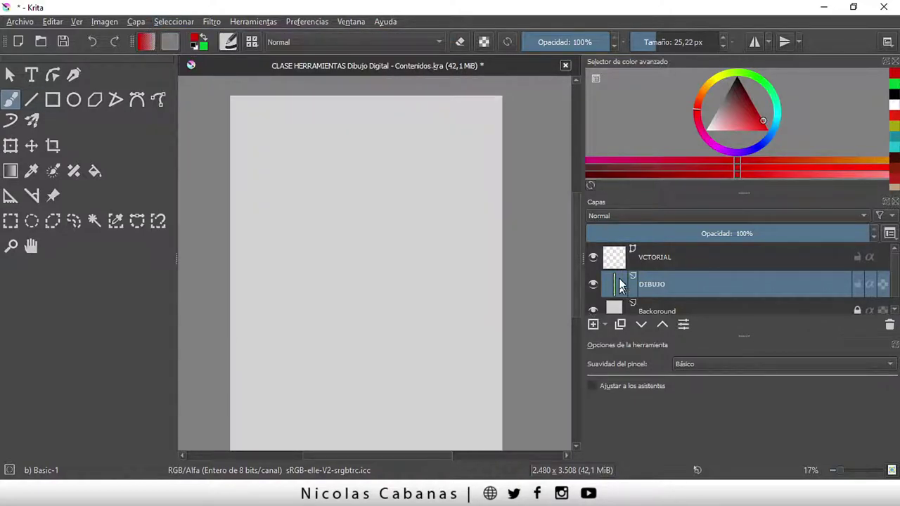
pyautogui.scroll(-1, 618, 285)
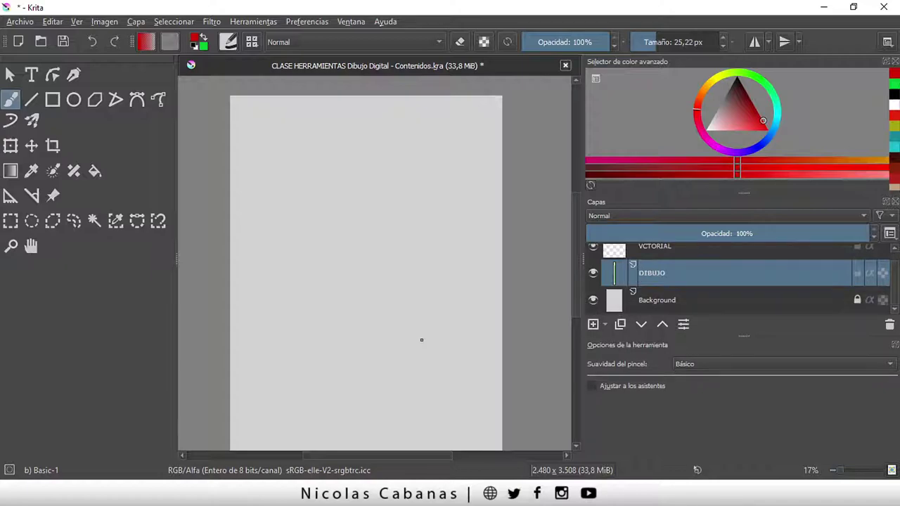
# Step: Drag the leftover green vertical line onto the page with the Move tool and delete it
pyautogui.scroll(-1, 421, 340)
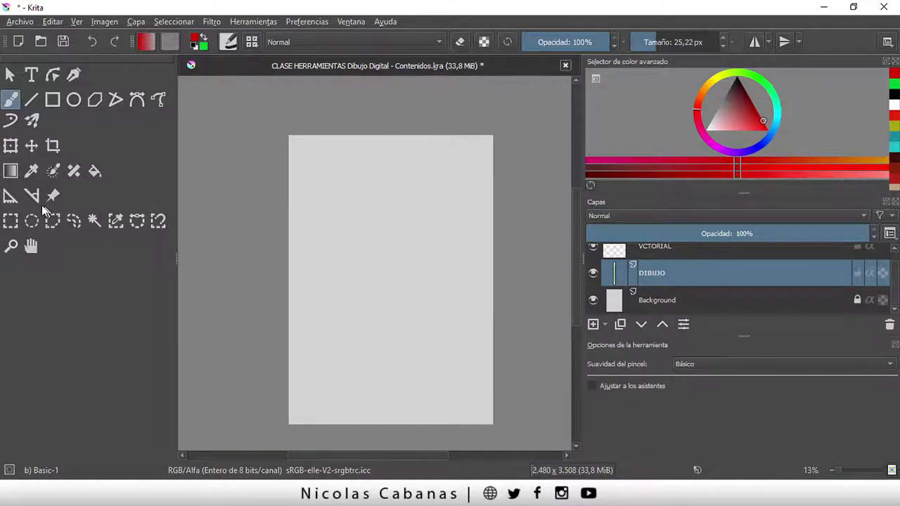
pyautogui.click(31, 146)
pyautogui.moveTo(307, 287); pyautogui.dragTo(418, 287)
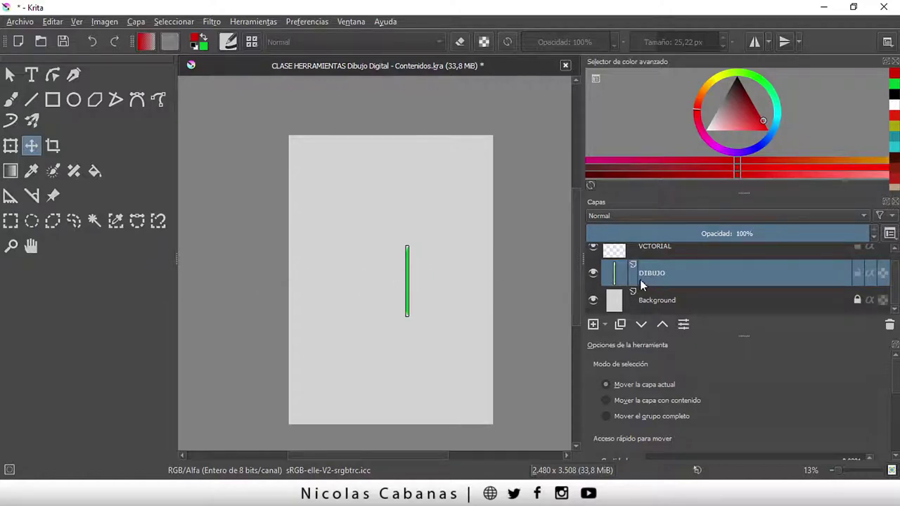
pyautogui.moveTo(404, 280); pyautogui.dragTo(398, 296)
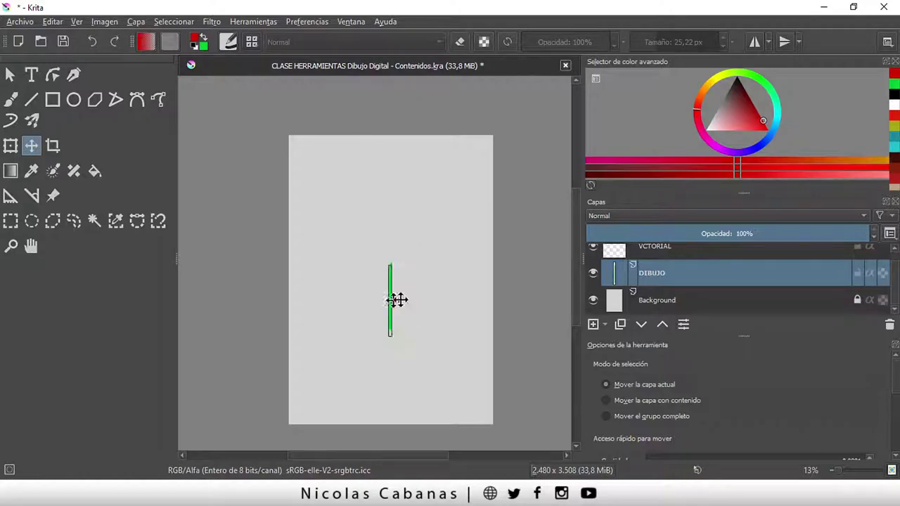
pyautogui.press('Delete')
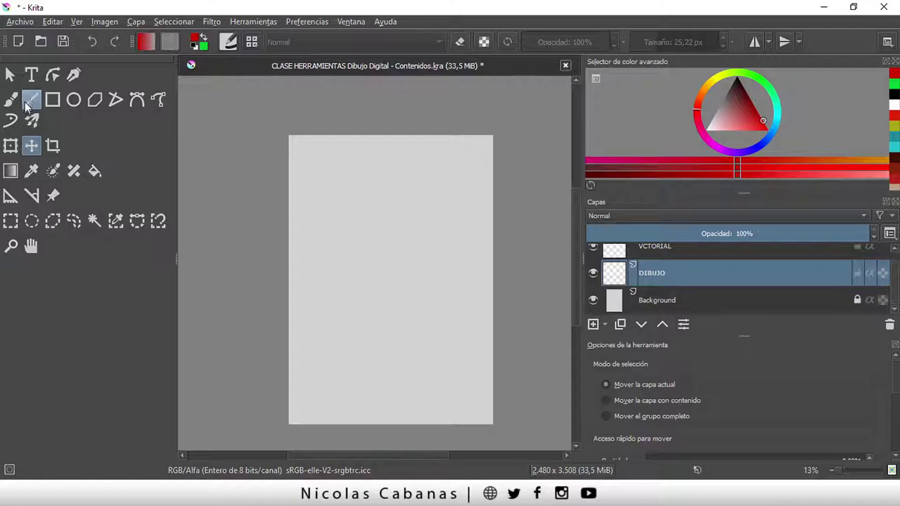
# Step: Place eleven corners of a large hooked polygon with the Polygon tool
pyautogui.click(67, 105)
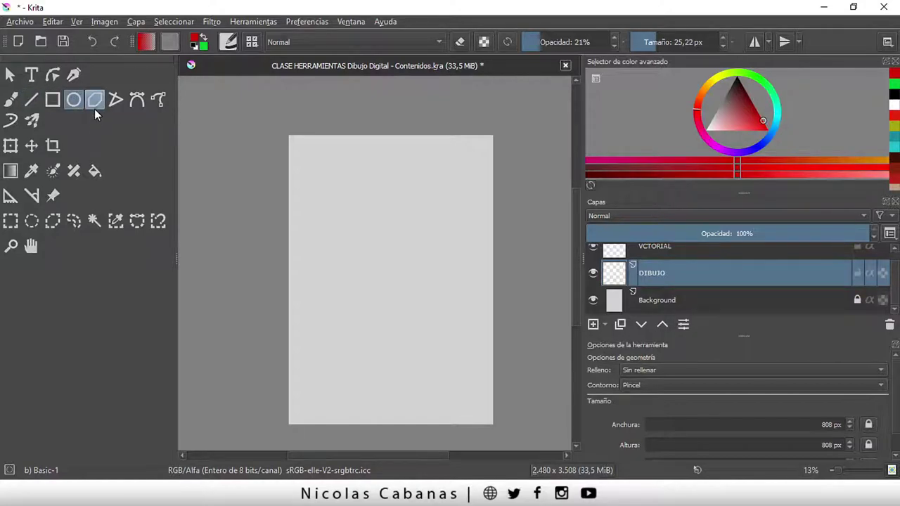
pyautogui.click(94, 106)
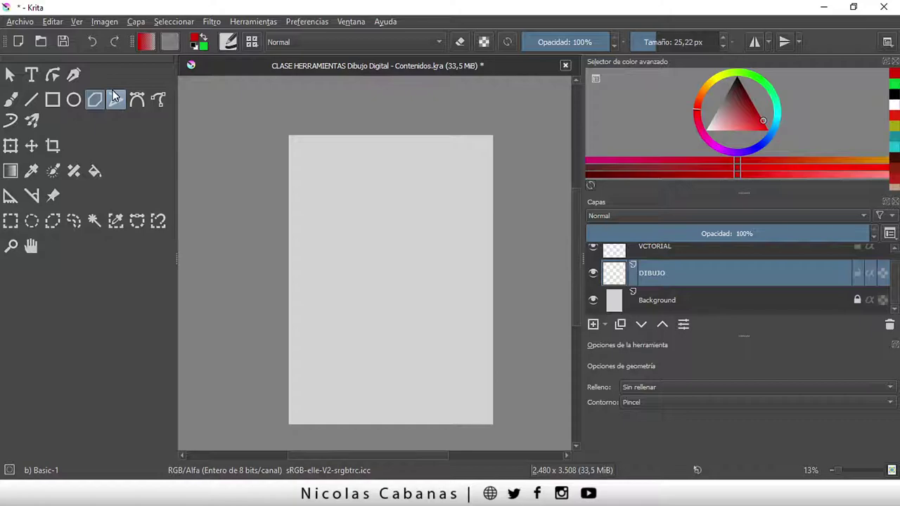
pyautogui.click(390, 180)
pyautogui.click(334, 201)
pyautogui.click(313, 263)
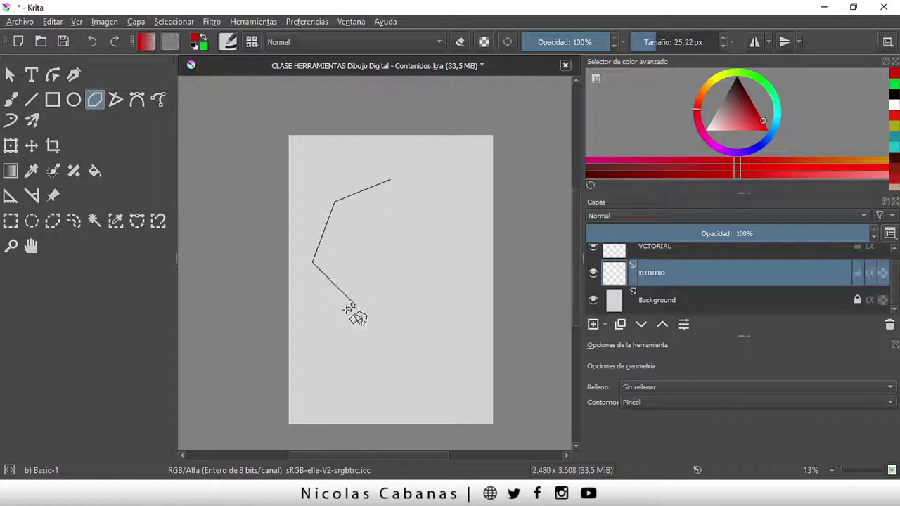
pyautogui.click(332, 317)
pyautogui.click(349, 332)
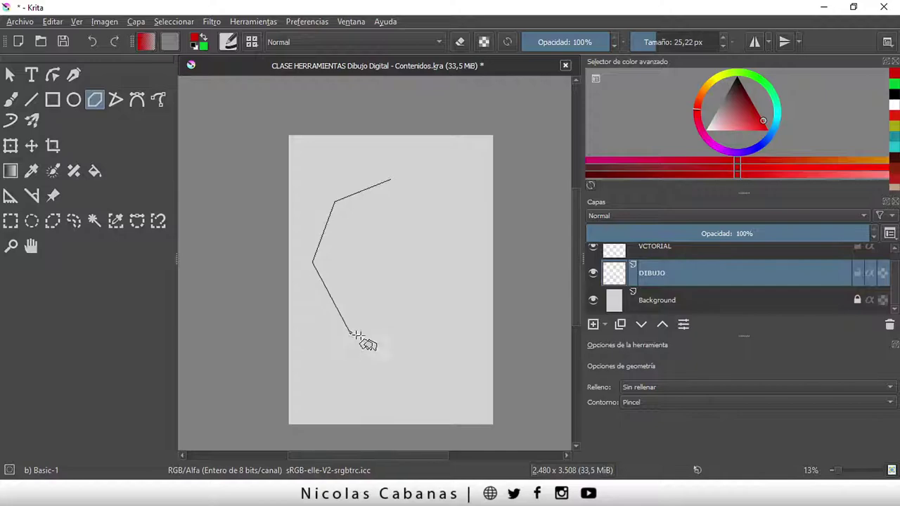
pyautogui.click(444, 314)
pyautogui.click(470, 194)
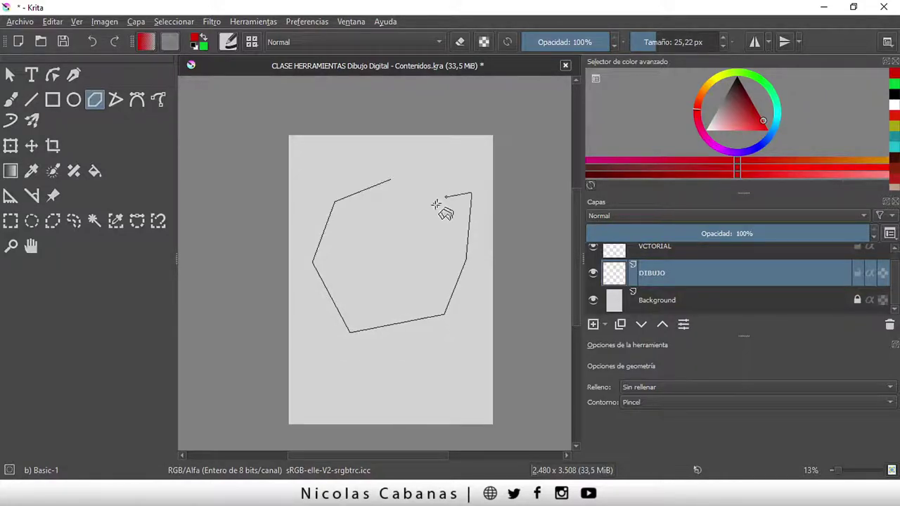
pyautogui.click(402, 228)
pyautogui.click(415, 291)
pyautogui.click(361, 270)
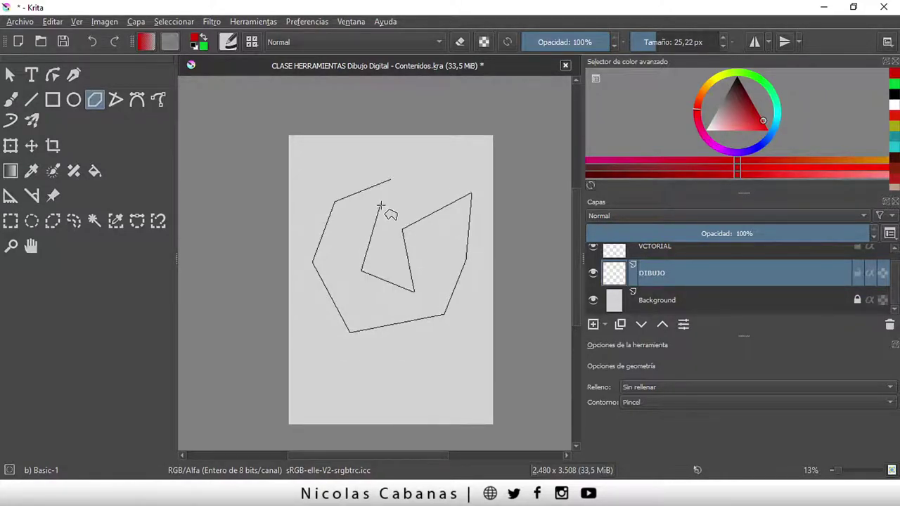
pyautogui.click(381, 205)
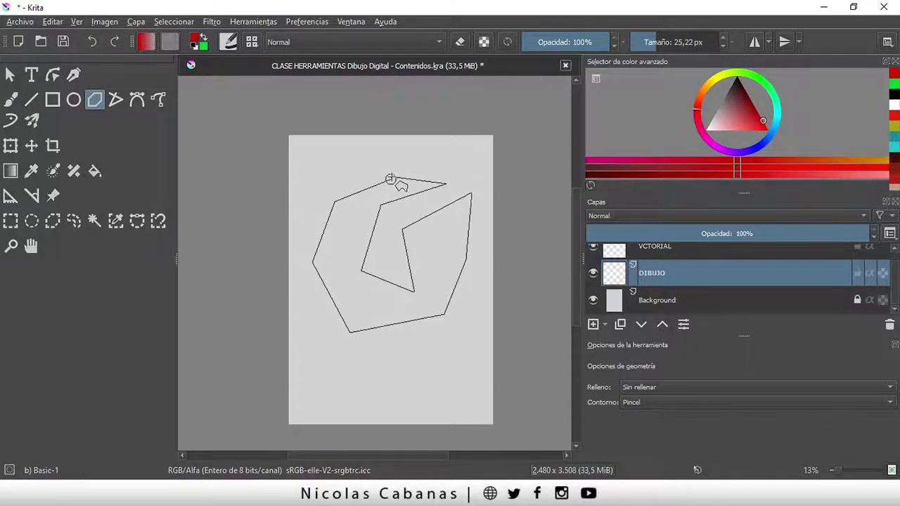
# Step: Close the polygon into a thick red outline and fit the whole page in view
pyautogui.scroll(2, 410, 168)
pyautogui.scroll(1, 401, 184)
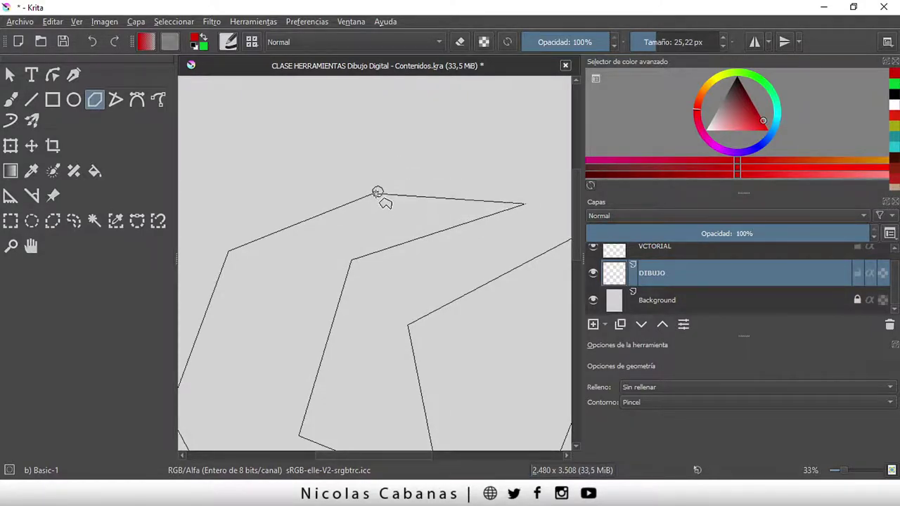
pyautogui.click(378, 191)
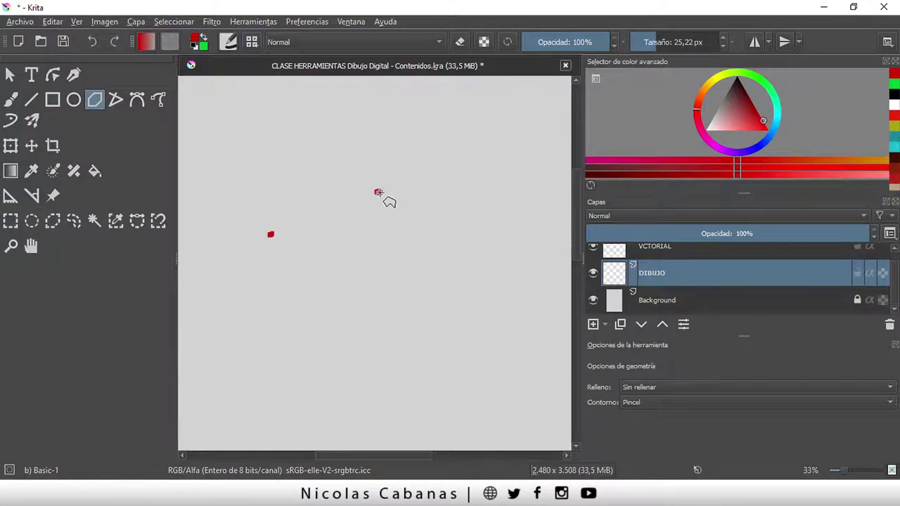
pyautogui.scroll(-2, 423, 255)
pyautogui.scroll(-1, 422, 271)
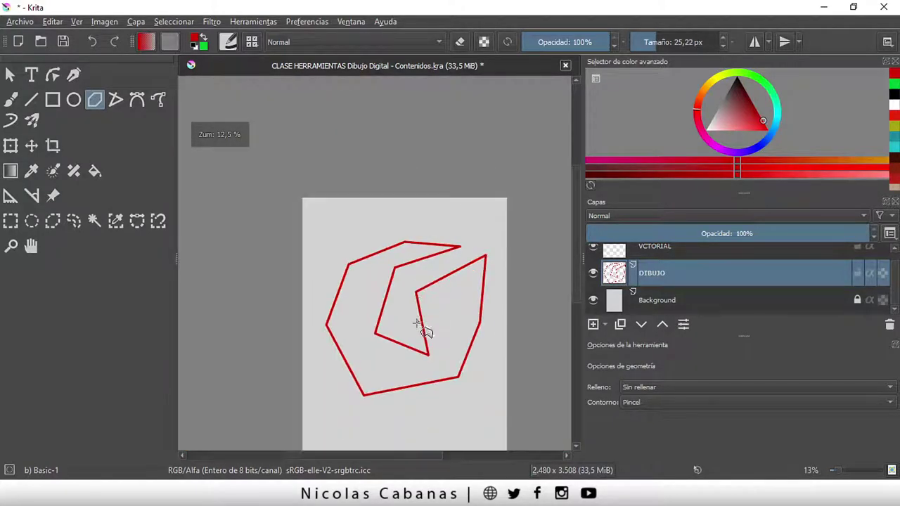
pyautogui.moveTo(376, 307); pyautogui.dragTo(324, 255)
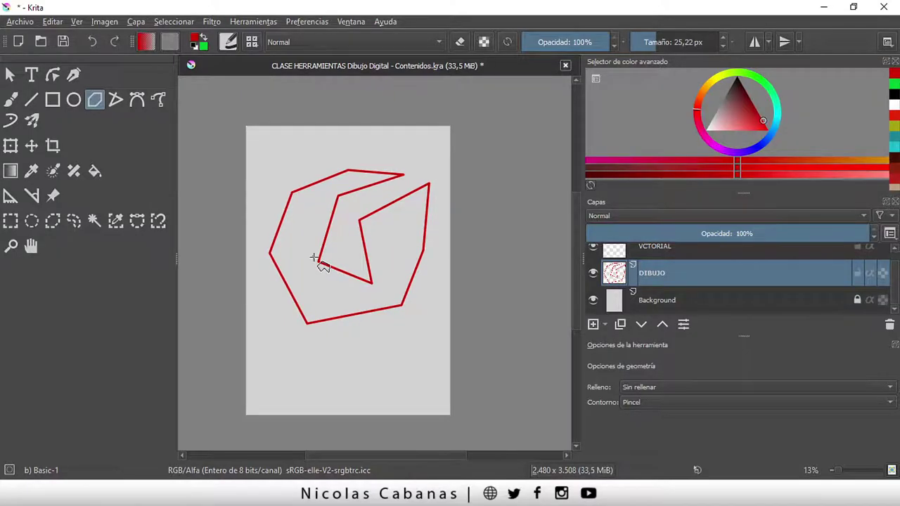
# Step: Draw a five-point red pentagon outline just below the hooked polygon
pyautogui.click(334, 327)
pyautogui.click(290, 344)
pyautogui.click(289, 374)
pyautogui.click(348, 386)
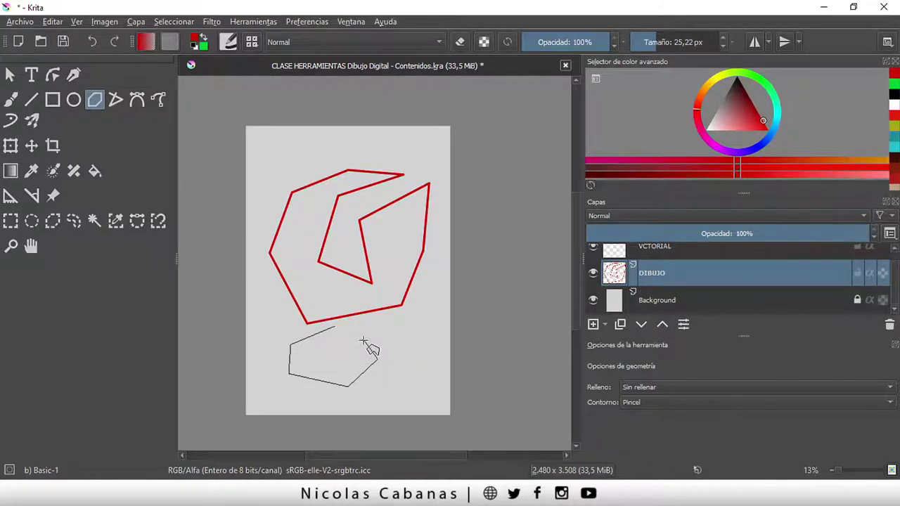
pyautogui.doubleClick(363, 342)
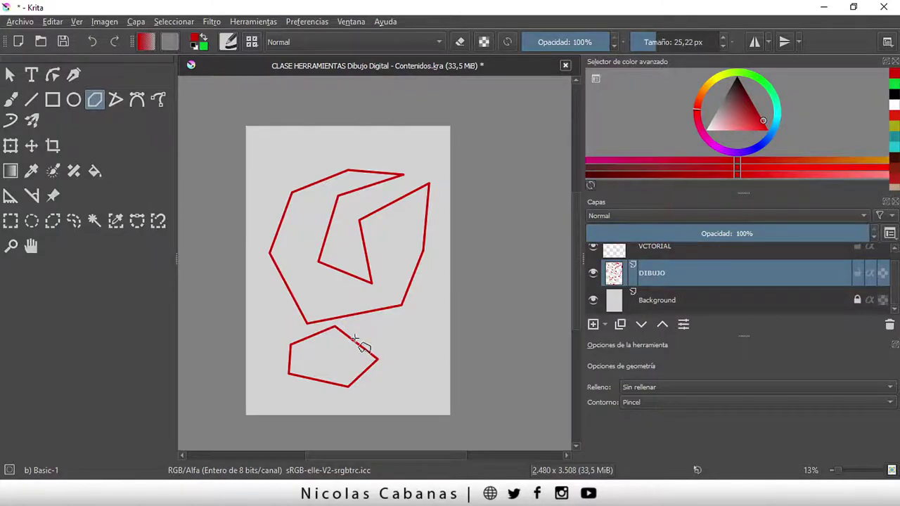
# Step: Cancel a stray polyline start and swap the paint colour to green
pyautogui.click(116, 100)
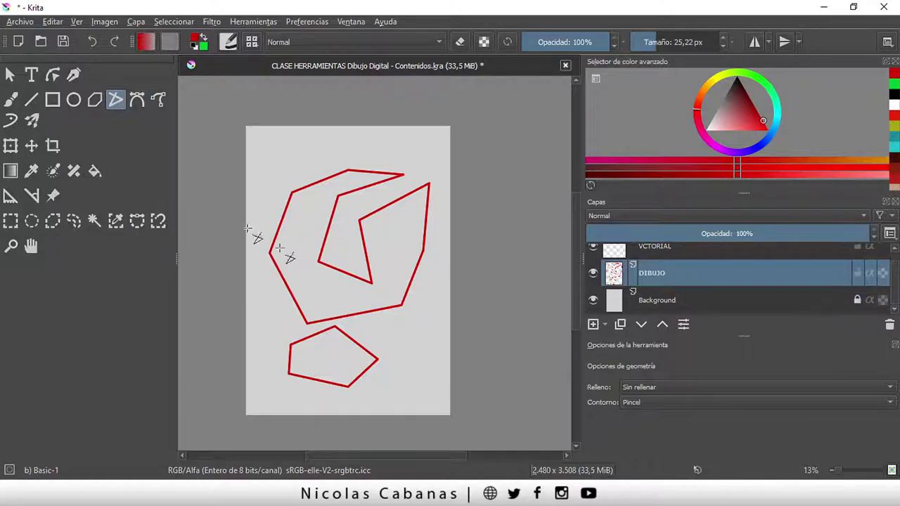
pyautogui.click(382, 326)
pyautogui.press('Escape')
pyautogui.click(203, 36)
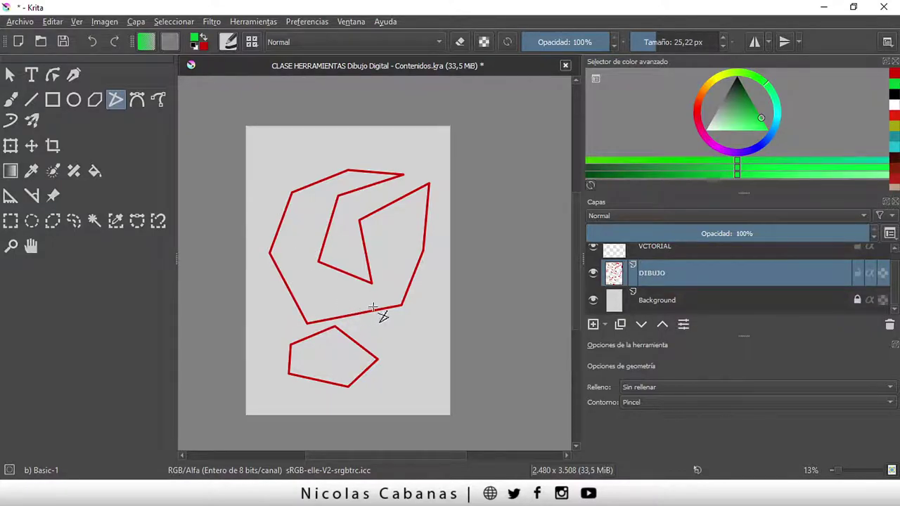
# Step: Draw a ten-vertex green zigzag polyline across both red polygons, then select all
pyautogui.click(385, 269)
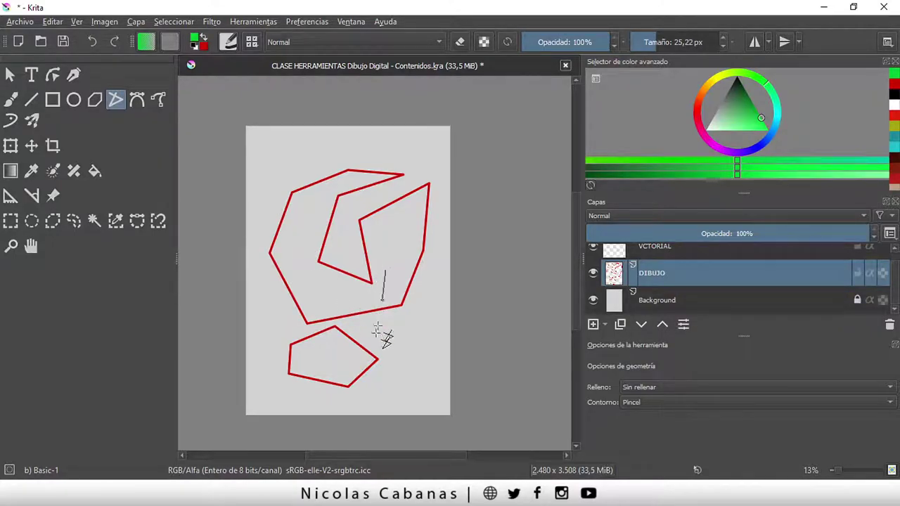
pyautogui.click(378, 325)
pyautogui.click(411, 369)
pyautogui.click(437, 322)
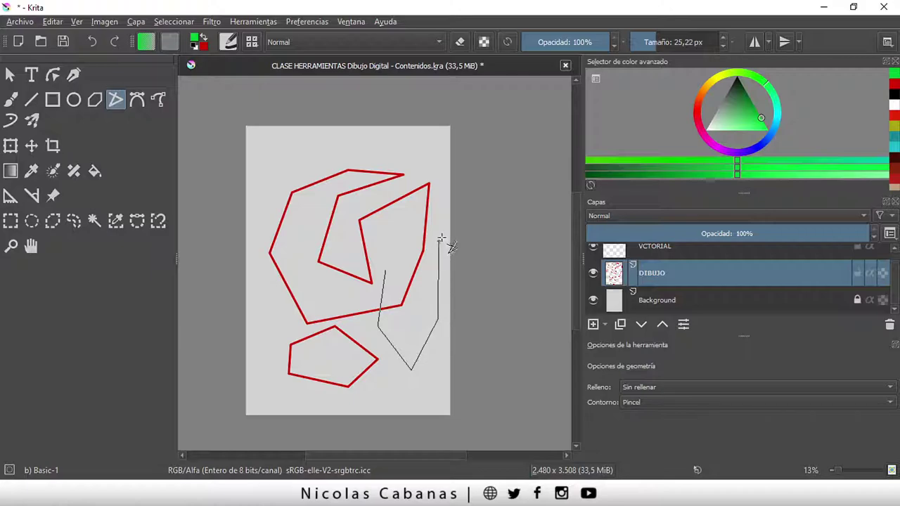
pyautogui.click(441, 223)
pyautogui.click(408, 134)
pyautogui.click(291, 173)
pyautogui.click(264, 239)
pyautogui.click(347, 208)
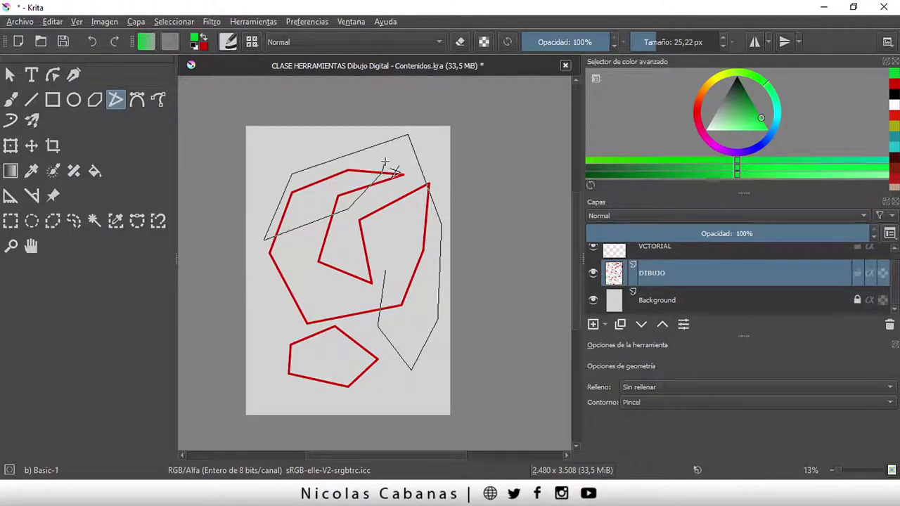
pyautogui.doubleClick(385, 163)
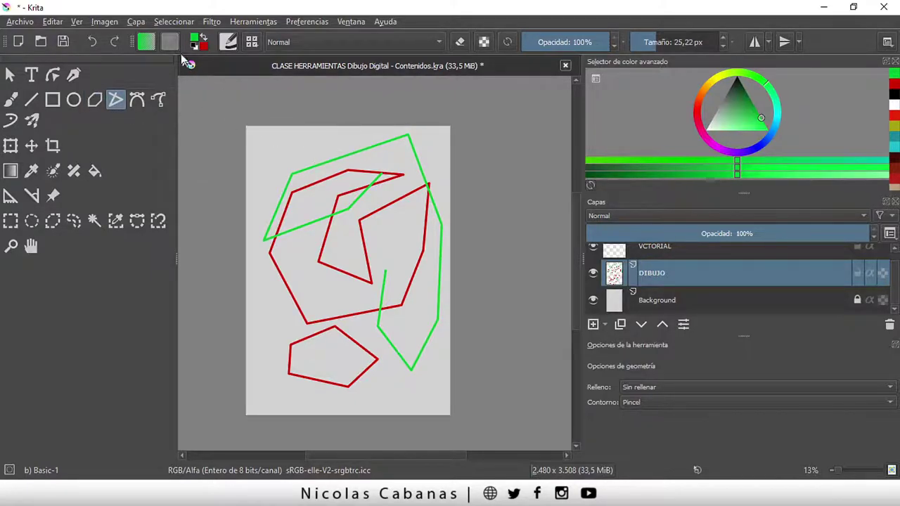
pyautogui.click(172, 23)
pyautogui.click(182, 37)
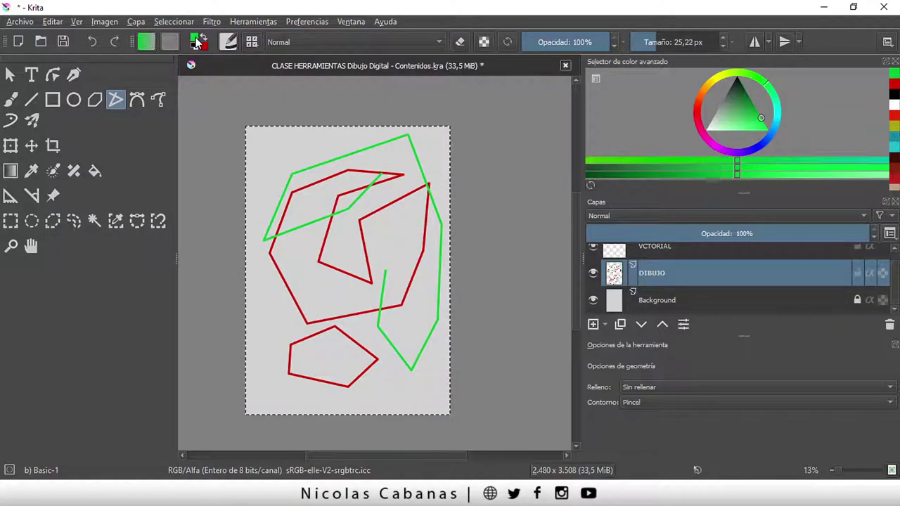
# Step: Erase the red polygons and green polyline, deselect, and save the .kra document
pyautogui.press('Delete')
pyautogui.click(181, 24)
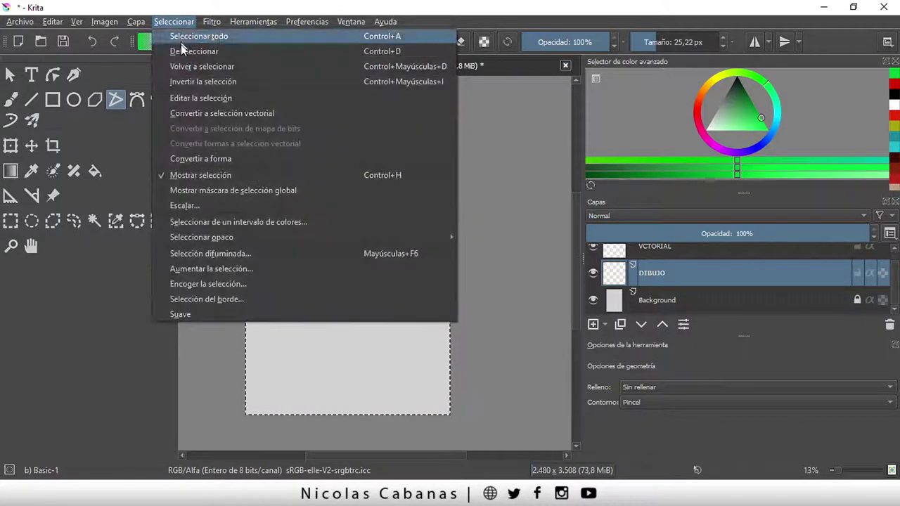
pyautogui.click(181, 48)
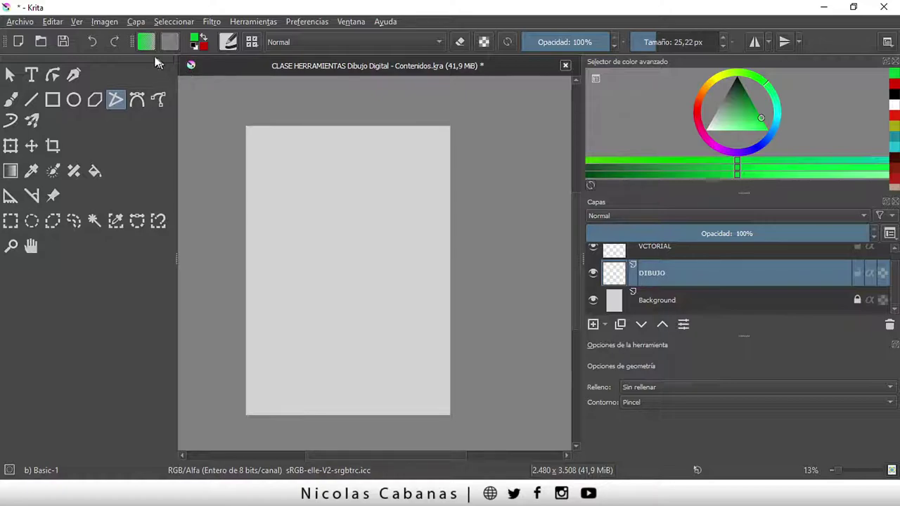
pyautogui.click(13, 23)
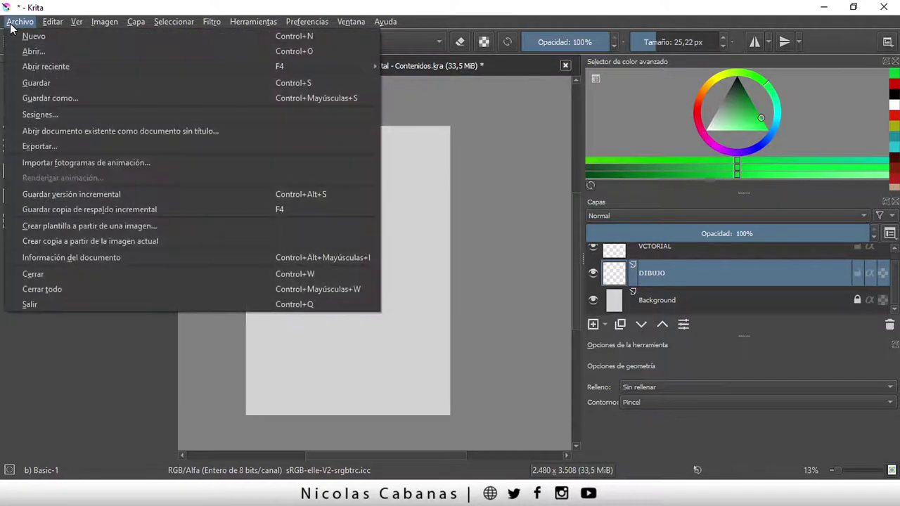
pyautogui.click(62, 84)
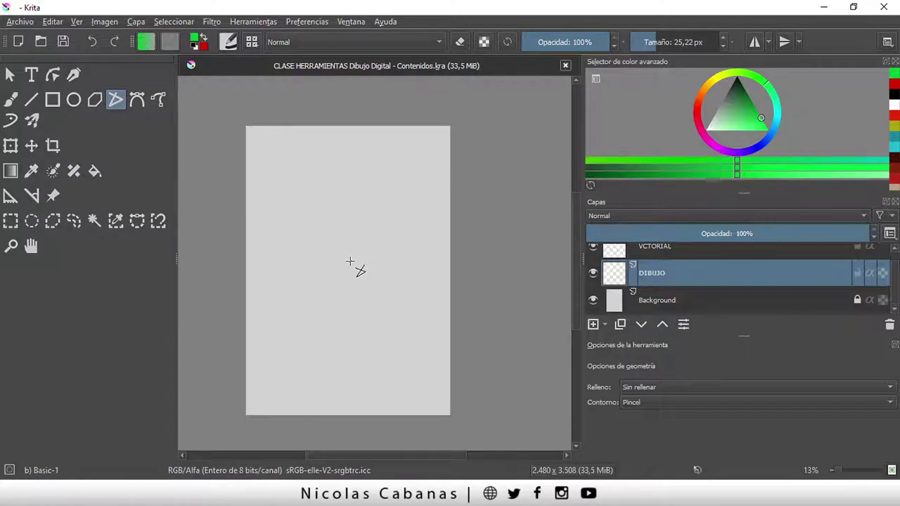
# Step: Draw a closed wavy green Bézier loop with a hook on the right
pyautogui.click(137, 100)
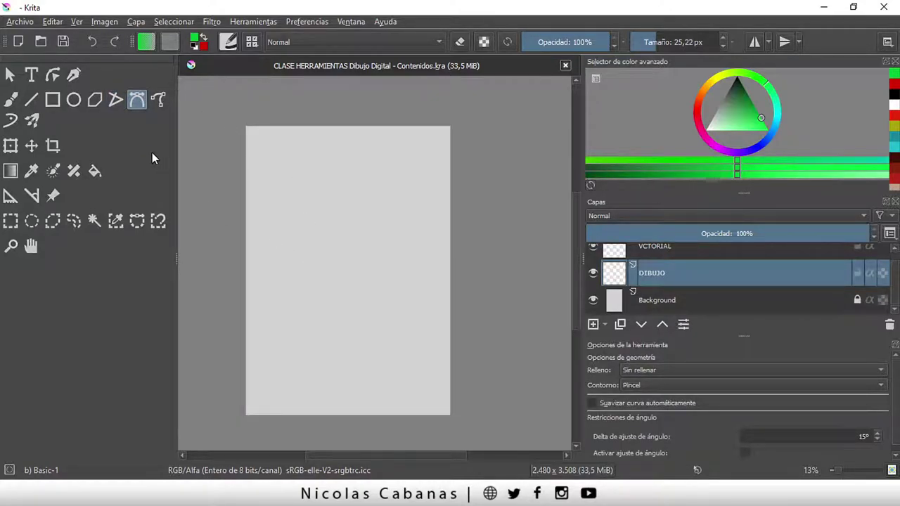
pyautogui.click(291, 270)
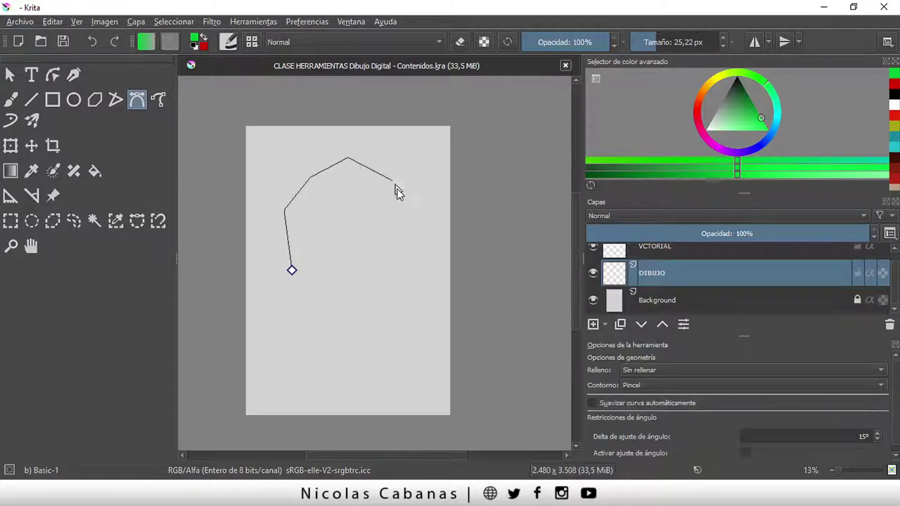
pyautogui.moveTo(412, 197)
pyautogui.mouseDown()
pyautogui.moveTo(392, 218)
pyautogui.moveTo(435, 194)
pyautogui.mouseUp()
pyautogui.moveTo(435, 194); pyautogui.dragTo(420, 227)
pyautogui.scroll(1, 372, 226)
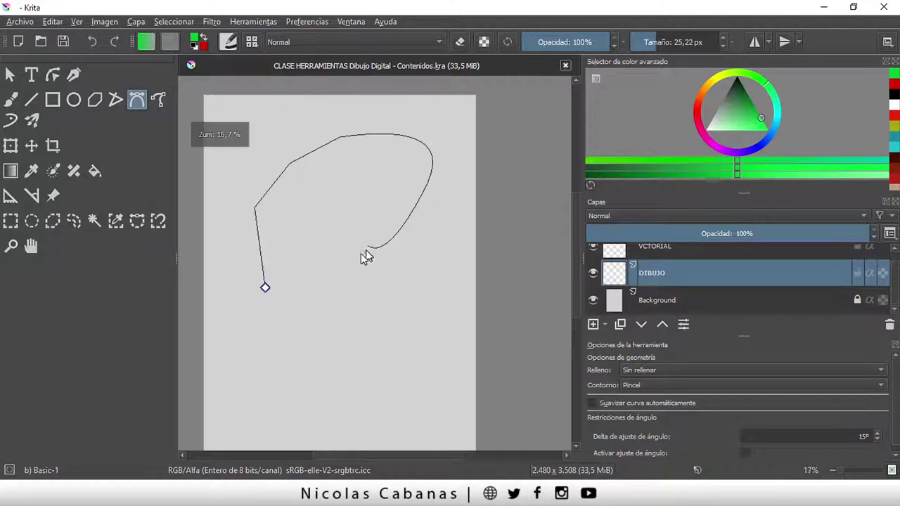
pyautogui.moveTo(330, 226); pyautogui.dragTo(342, 293)
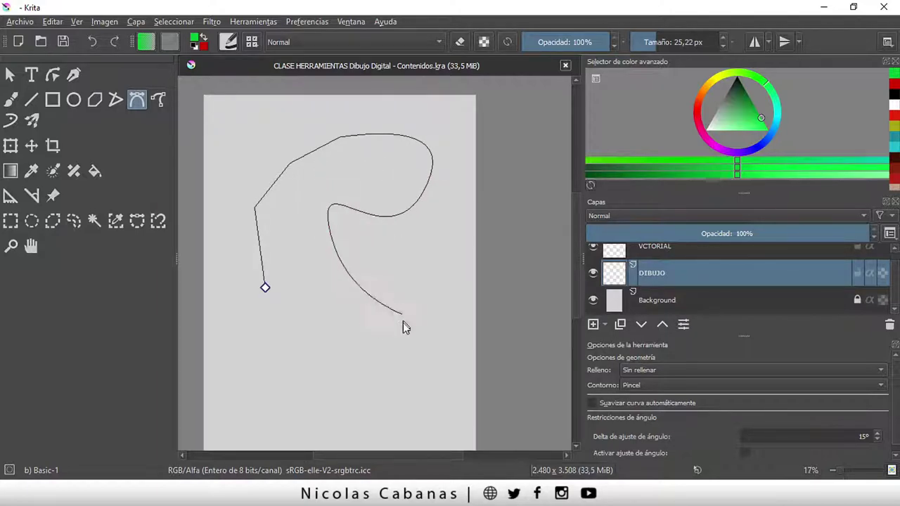
pyautogui.moveTo(424, 324)
pyautogui.mouseDown()
pyautogui.moveTo(395, 416)
pyautogui.moveTo(357, 401)
pyautogui.mouseUp()
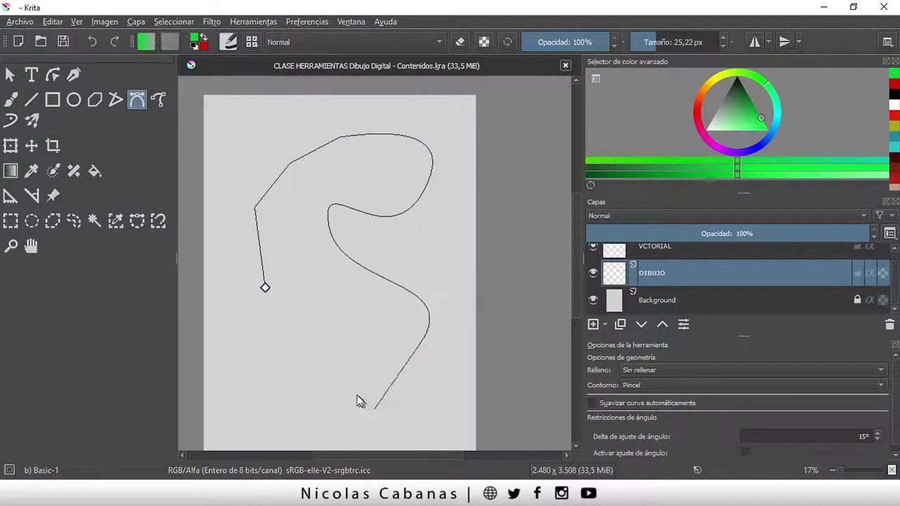
pyautogui.moveTo(354, 317)
pyautogui.mouseDown()
pyautogui.moveTo(318, 339)
pyautogui.moveTo(311, 373)
pyautogui.mouseUp()
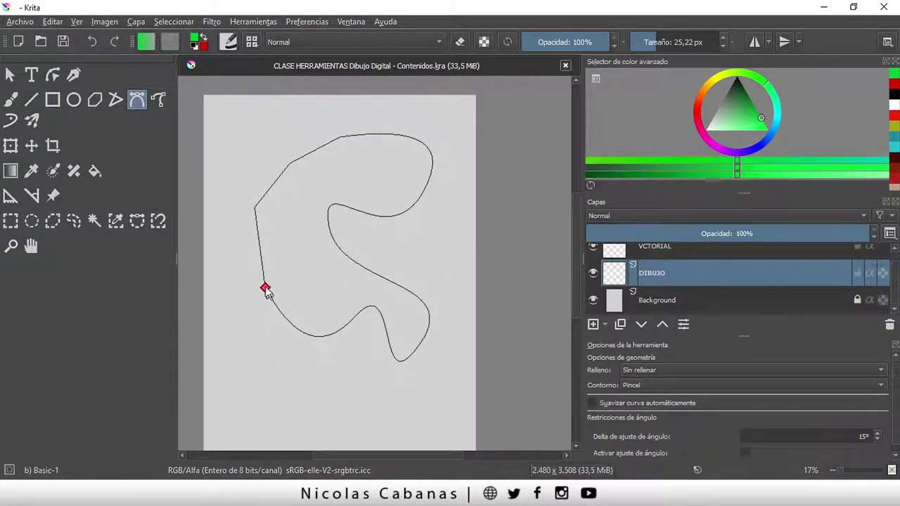
pyautogui.moveTo(265, 288); pyautogui.dragTo(301, 195)
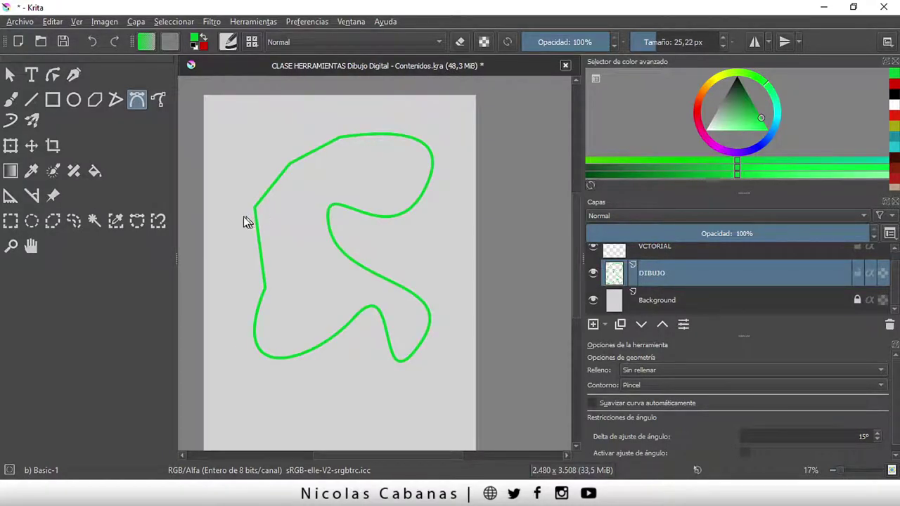
# Step: Draw a second overlapping green Bézier curve from the left and close it
pyautogui.moveTo(237, 228); pyautogui.dragTo(317, 174)
pyautogui.moveTo(324, 282); pyautogui.dragTo(403, 259)
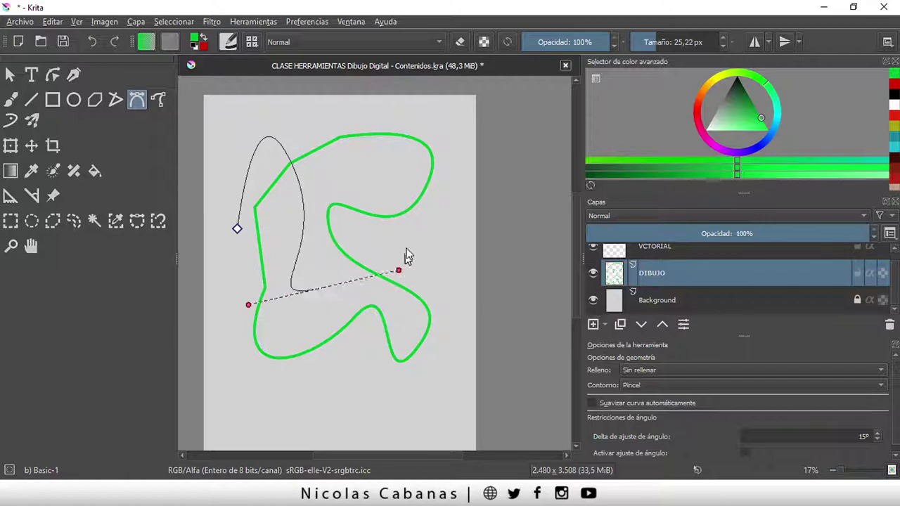
pyautogui.moveTo(391, 355); pyautogui.dragTo(359, 351)
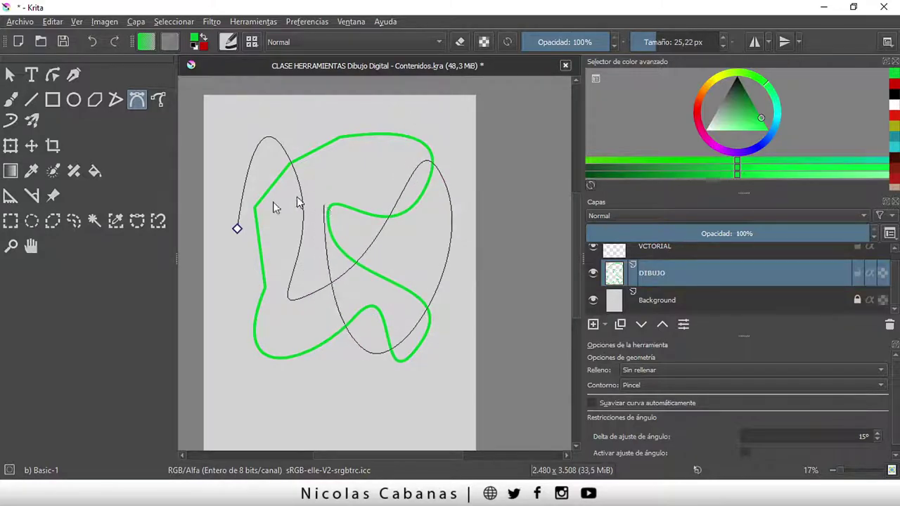
pyautogui.moveTo(348, 205); pyautogui.dragTo(281, 202)
pyautogui.click(237, 228)
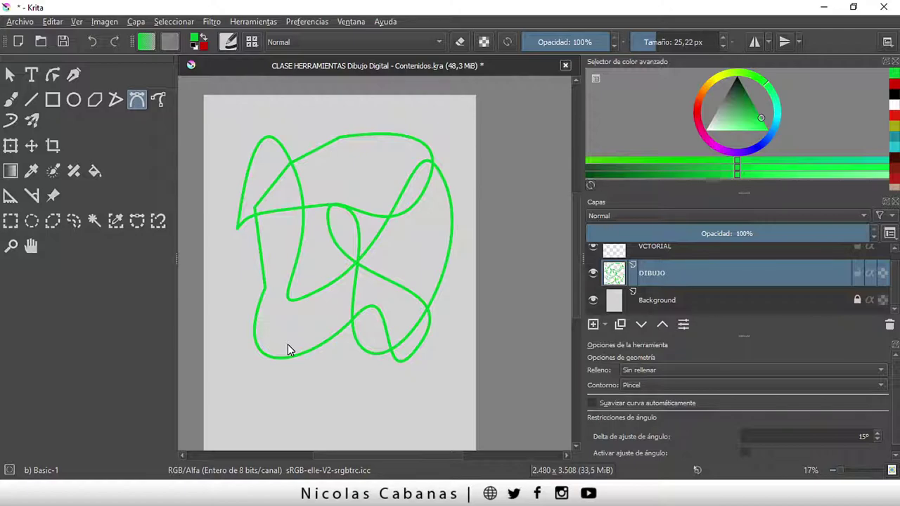
# Step: Add a green freehand loop and stroke with the Freehand Path tool
pyautogui.click(159, 99)
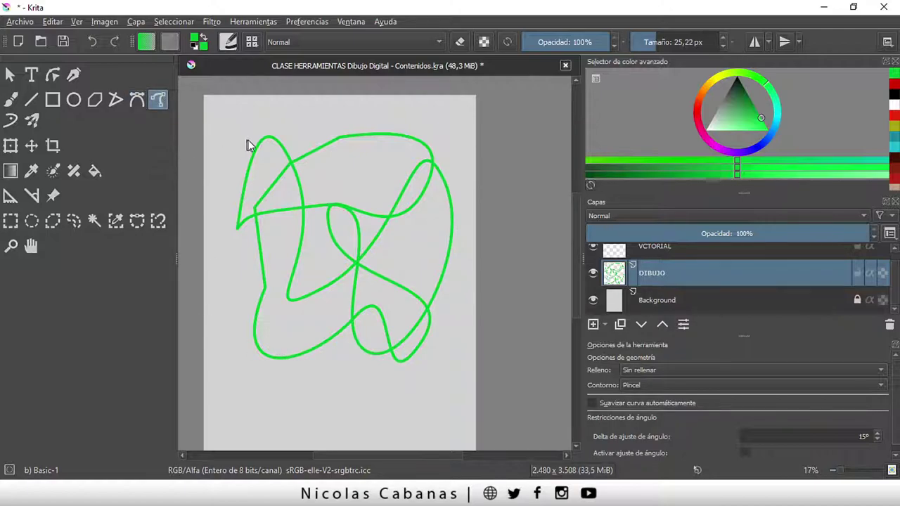
pyautogui.moveTo(308, 199); pyautogui.dragTo(307, 205)
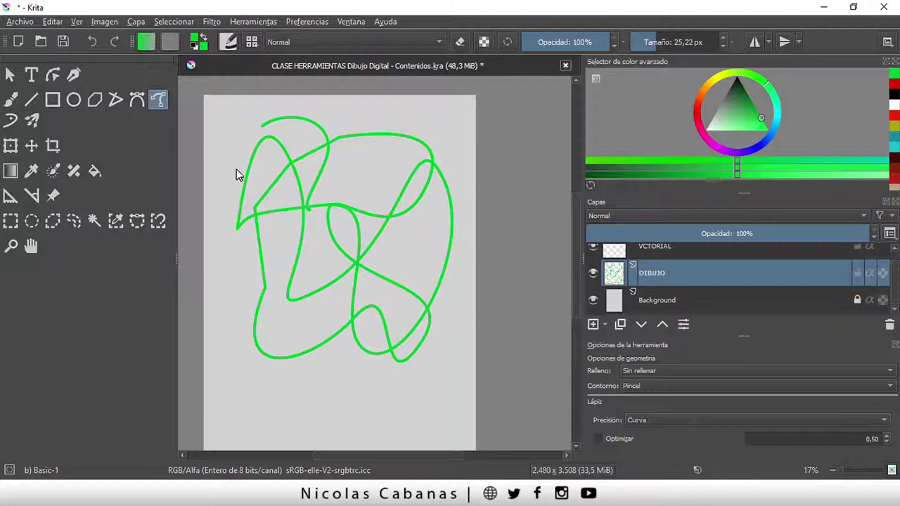
pyautogui.moveTo(288, 121)
pyautogui.mouseDown()
pyautogui.moveTo(306, 343)
pyautogui.moveTo(411, 297)
pyautogui.mouseUp()
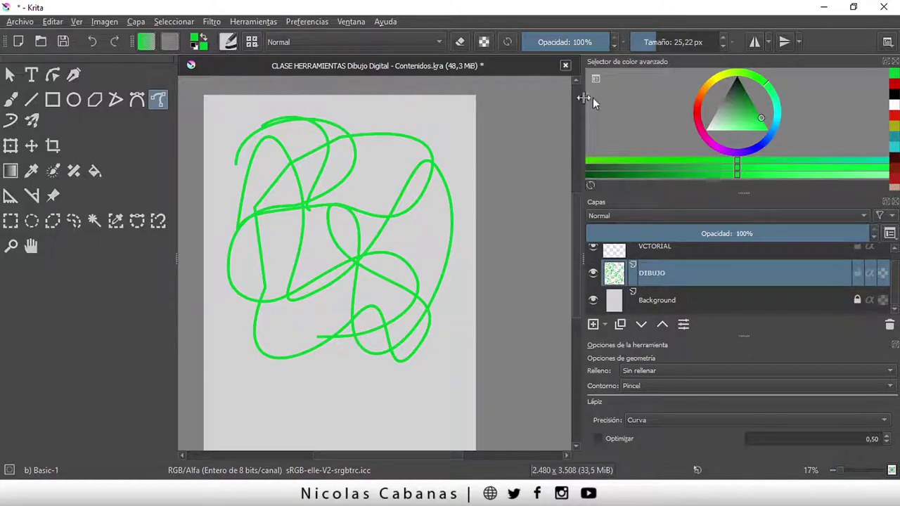
# Step: Switch to red and draw squiggles below, a loop on top and an S-curve through the scribble
pyautogui.click(700, 111)
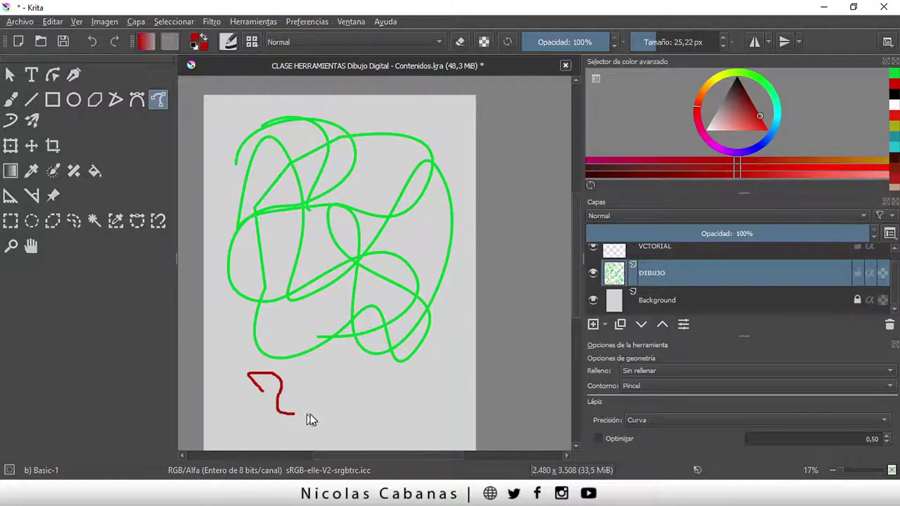
pyautogui.moveTo(307, 413)
pyautogui.mouseDown()
pyautogui.moveTo(333, 364)
pyautogui.moveTo(344, 391)
pyautogui.mouseUp()
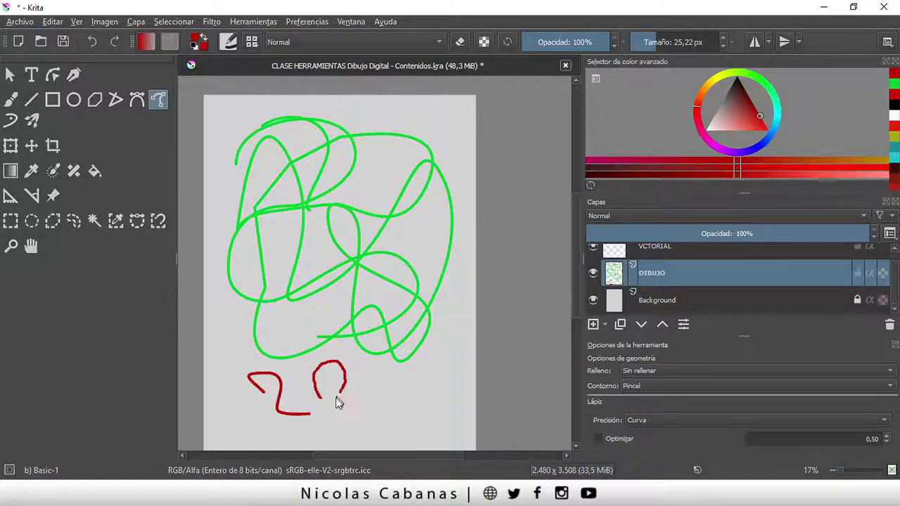
pyautogui.moveTo(370, 426); pyautogui.dragTo(376, 407)
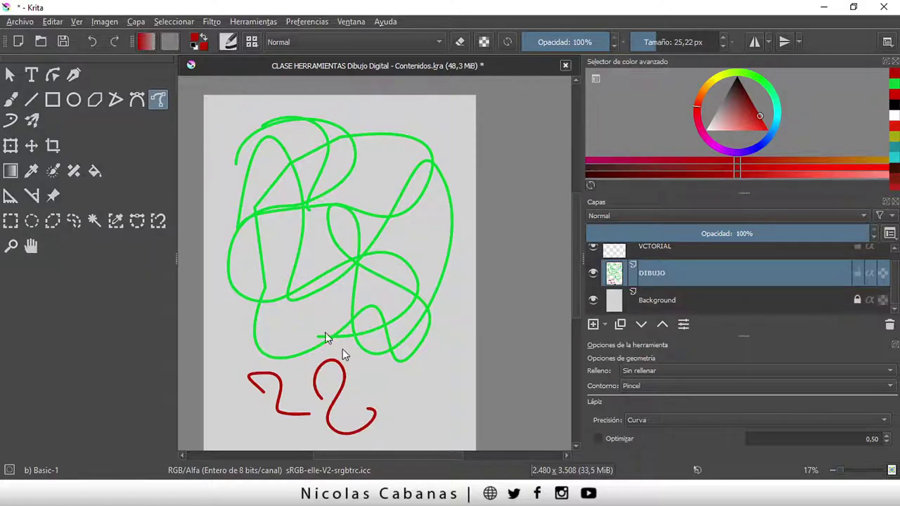
pyautogui.click(10, 100)
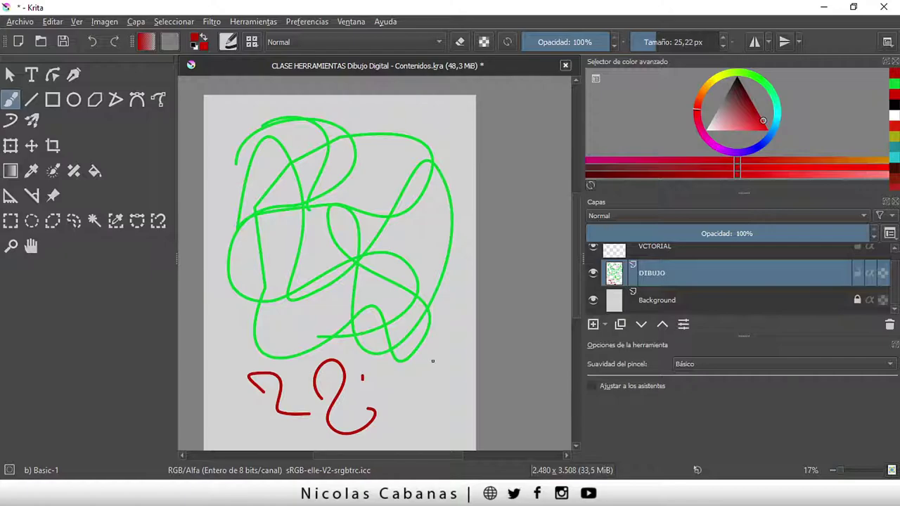
pyautogui.moveTo(357, 136)
pyautogui.mouseDown()
pyautogui.moveTo(396, 159)
pyautogui.moveTo(340, 209)
pyautogui.mouseUp()
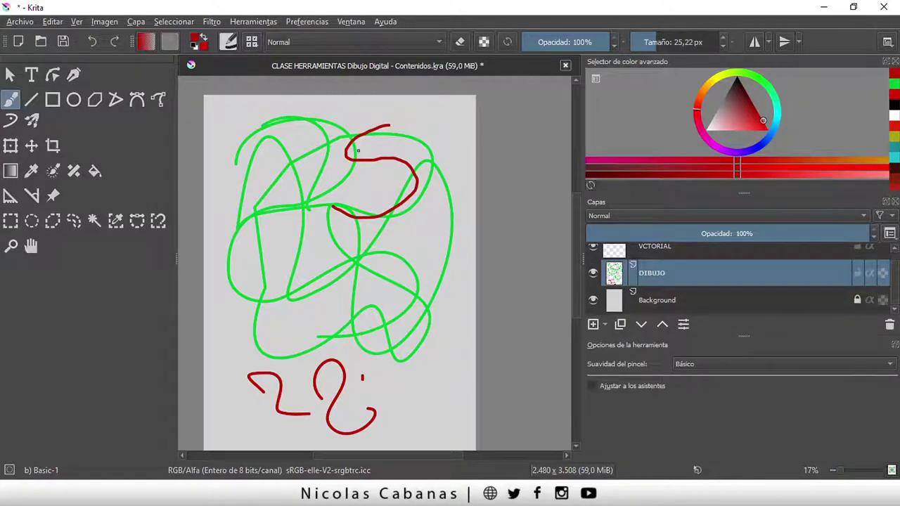
pyautogui.click(159, 105)
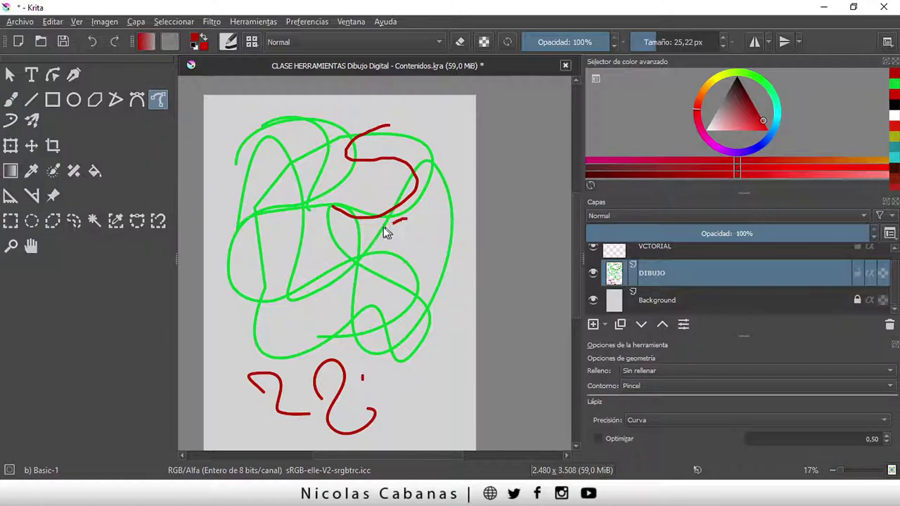
pyautogui.moveTo(383, 227); pyautogui.dragTo(401, 294)
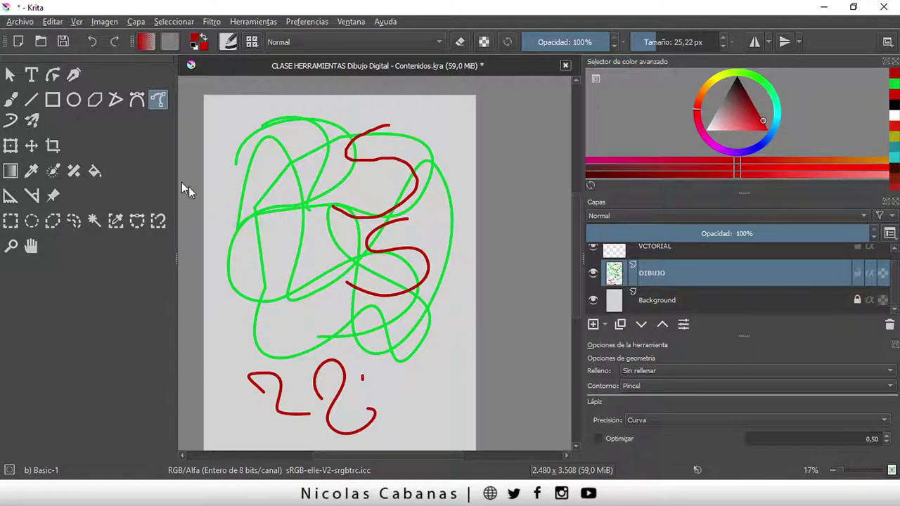
pyautogui.click(173, 22)
# Step: Select the whole canvas, delete all the green and red curves, and deselect
pyautogui.click(186, 33)
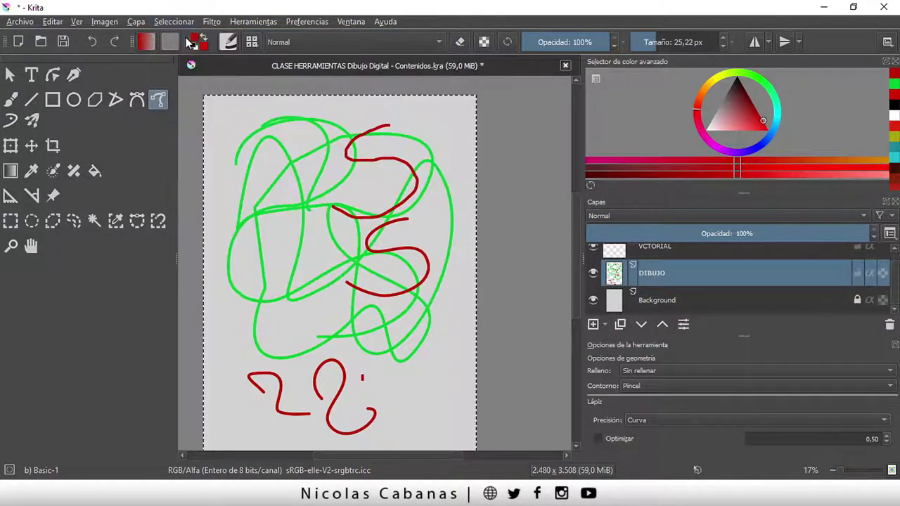
pyautogui.press('Delete')
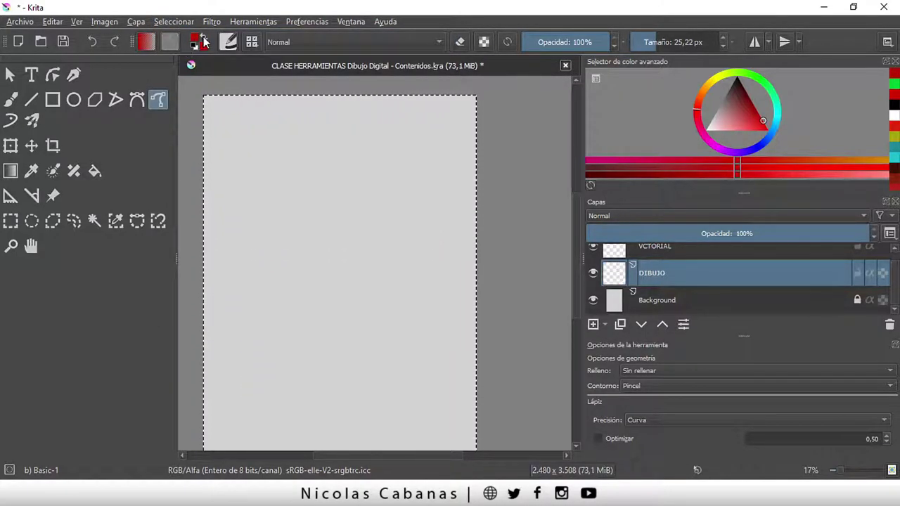
pyautogui.click(174, 22)
pyautogui.click(195, 50)
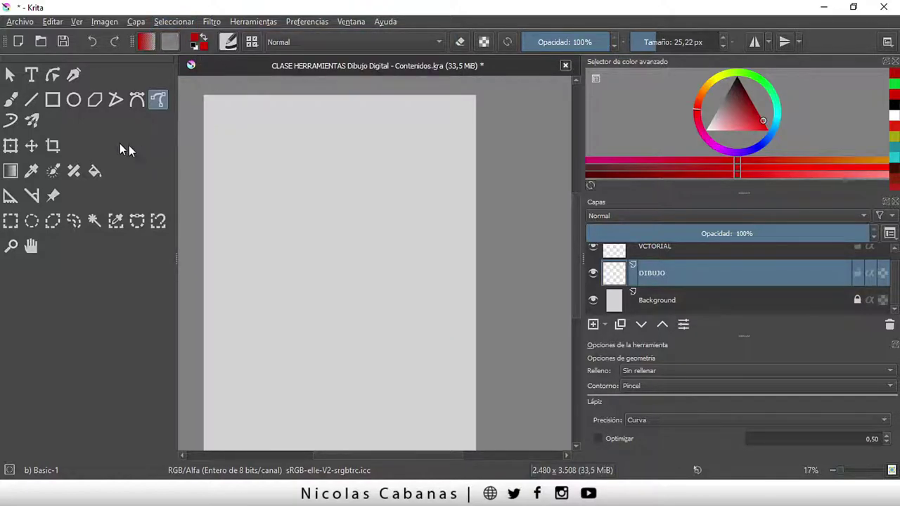
# Step: Try two red Dynamic Brush test strokes, then undo them
pyautogui.click(10, 120)
pyautogui.moveTo(246, 177); pyautogui.dragTo(314, 260)
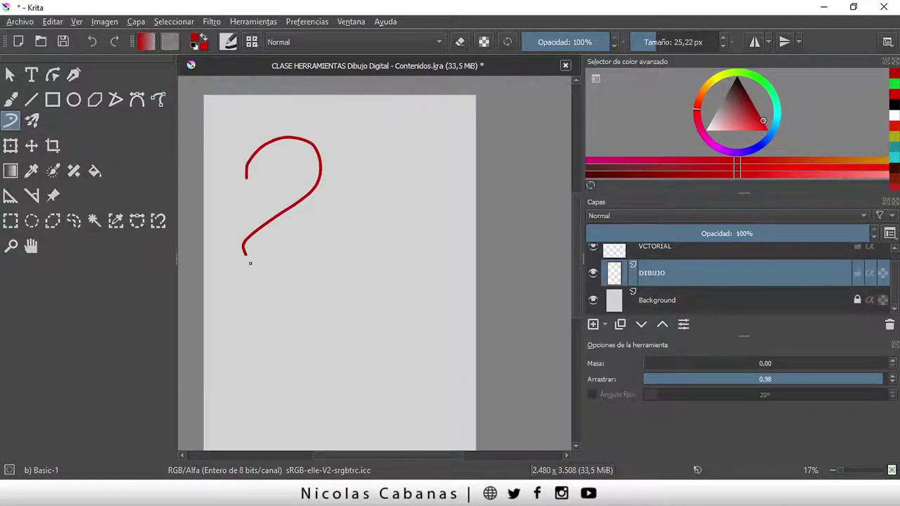
pyautogui.moveTo(315, 226); pyautogui.dragTo(333, 208)
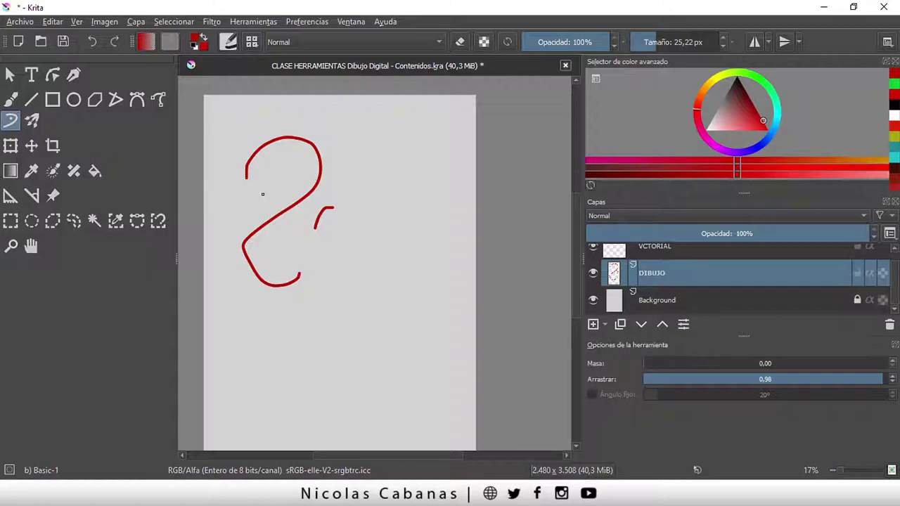
pyautogui.press('ctrl')
pyautogui.hotkey('ctrl', 'z')
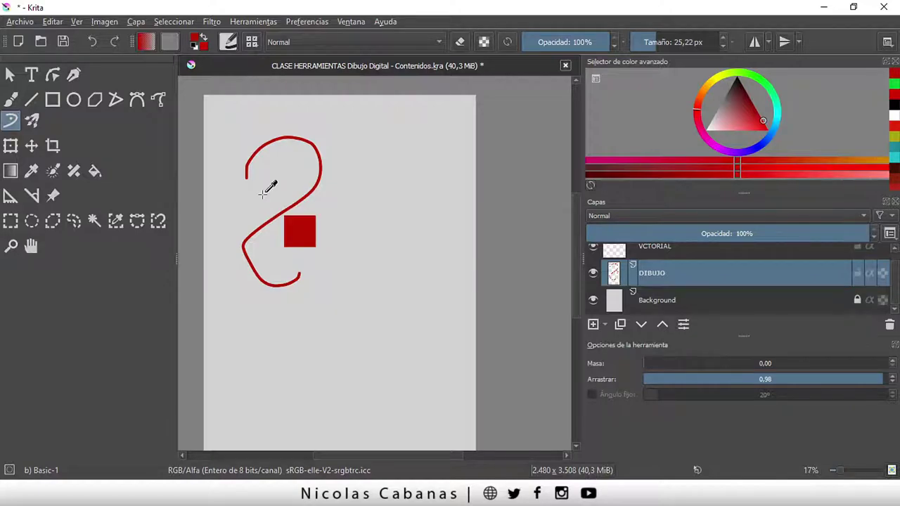
pyautogui.hotkey('ctrl', 'z')
pyautogui.hotkey('ctrl', 'z')
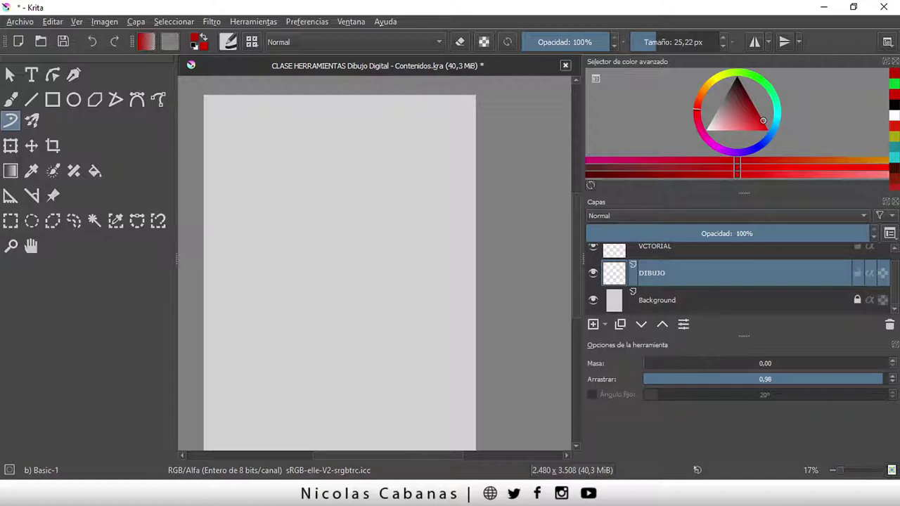
pyautogui.click(32, 123)
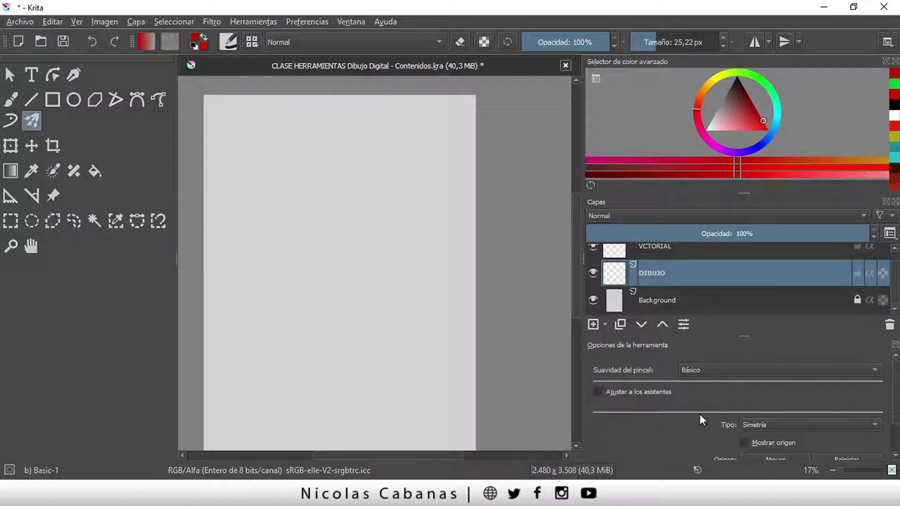
# Step: Enlarge the tool options docker, then paint six-way symmetric red squiggly arms around a central ring
pyautogui.scroll(-2, 699, 415)
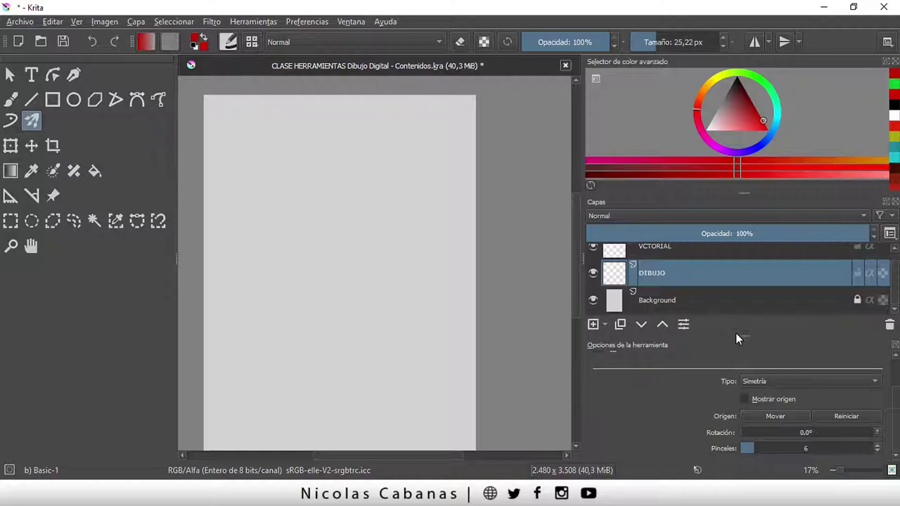
pyautogui.moveTo(738, 337); pyautogui.dragTo(740, 232)
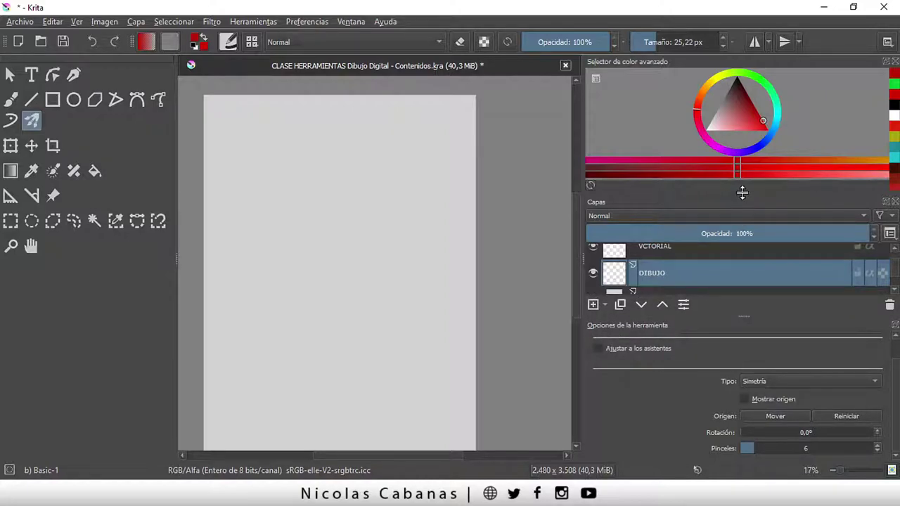
pyautogui.moveTo(742, 193); pyautogui.dragTo(741, 161)
pyautogui.moveTo(749, 317); pyautogui.dragTo(750, 299)
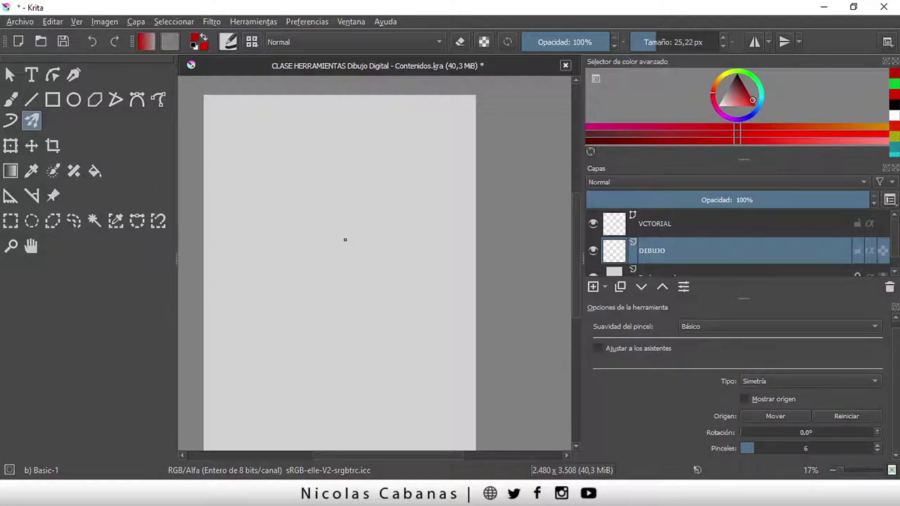
pyautogui.moveTo(346, 232)
pyautogui.mouseDown()
pyautogui.moveTo(376, 204)
pyautogui.moveTo(353, 187)
pyautogui.moveTo(357, 161)
pyautogui.moveTo(380, 150)
pyautogui.moveTo(381, 169)
pyautogui.moveTo(334, 189)
pyautogui.moveTo(315, 247)
pyautogui.moveTo(361, 244)
pyautogui.moveTo(365, 270)
pyautogui.moveTo(331, 278)
pyautogui.moveTo(380, 218)
pyautogui.moveTo(422, 190)
pyautogui.mouseUp()
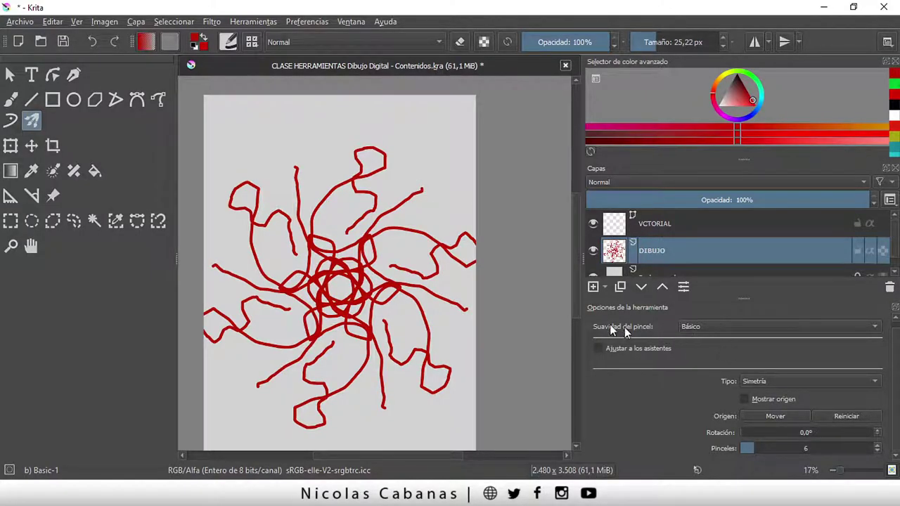
# Step: Keep the Simetría type, enable Mostrar origen and adjust the guides' Rotación
pyautogui.click(754, 381)
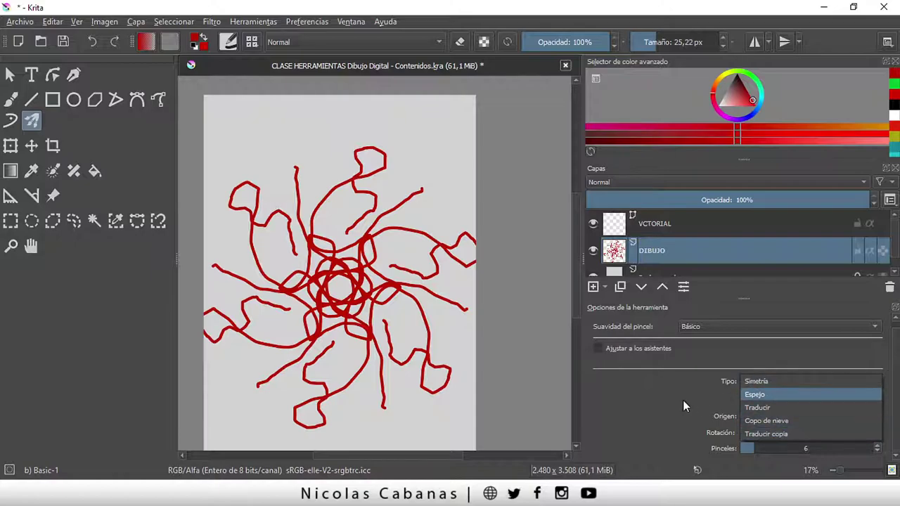
pyautogui.click(714, 402)
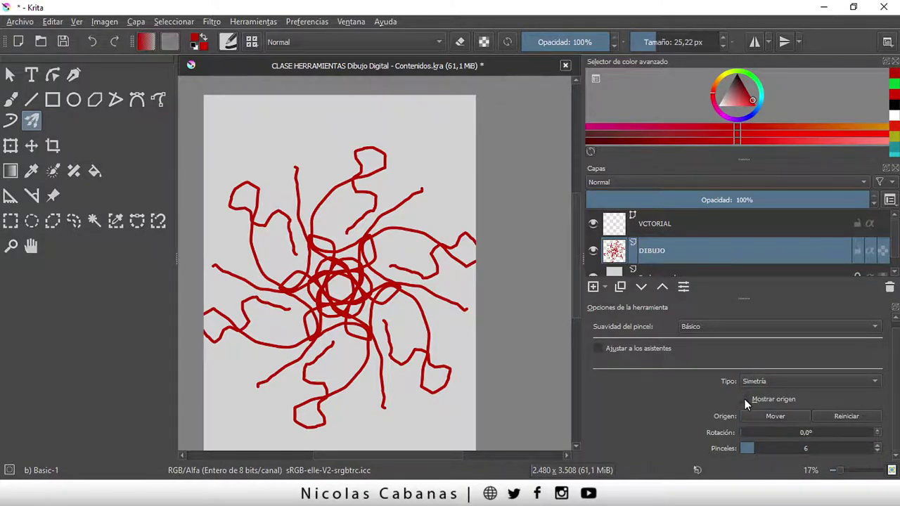
pyautogui.click(744, 398)
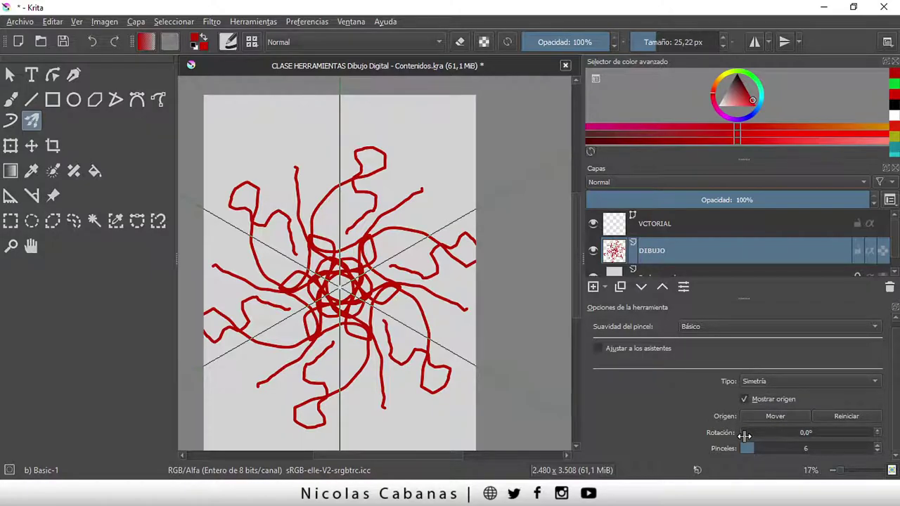
pyautogui.moveTo(744, 435); pyautogui.dragTo(734, 432)
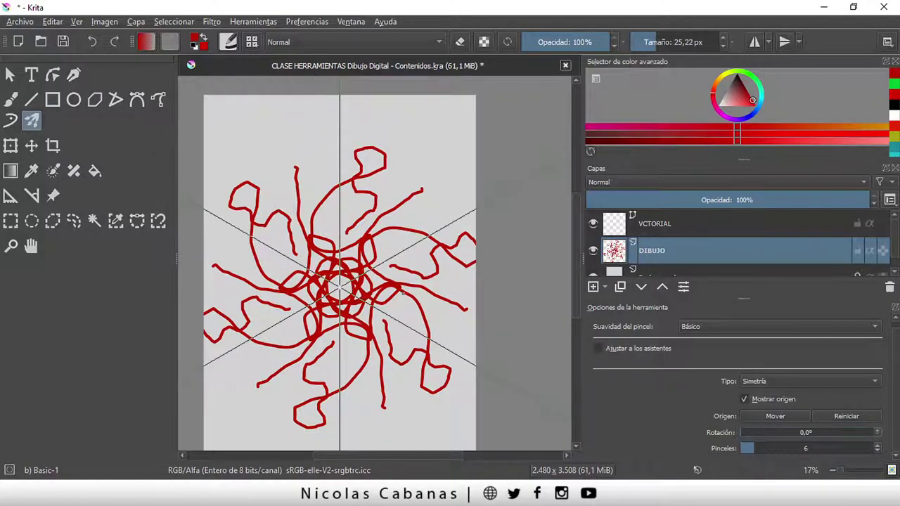
# Step: Undo the red pattern and raise the Pinceles count to 12
pyautogui.click(96, 41)
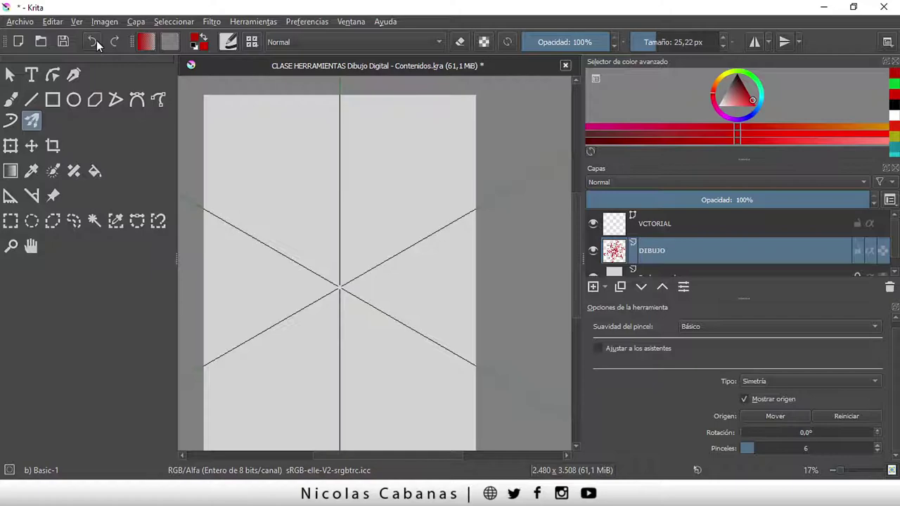
pyautogui.click(762, 450)
pyautogui.moveTo(763, 450); pyautogui.dragTo(770, 450)
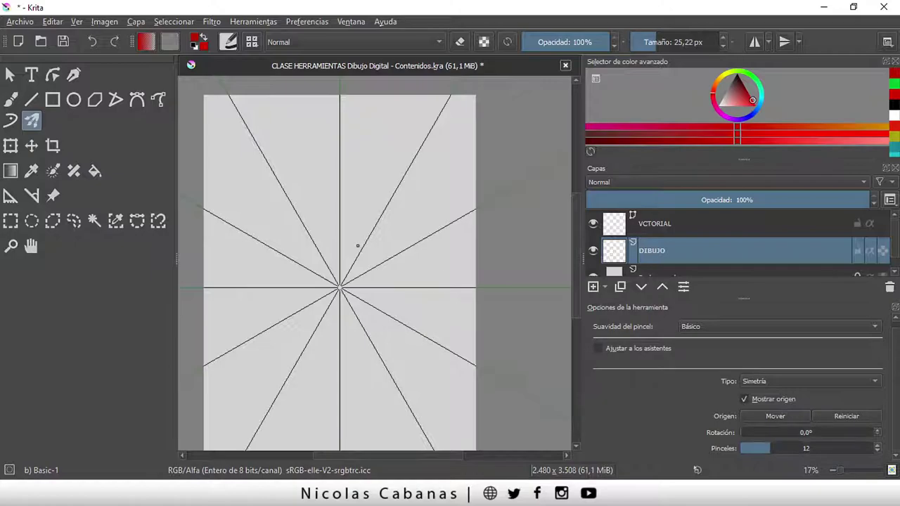
# Step: Paint a red 12-fold symmetric swirl, then green strokes radiating from the centre
pyautogui.moveTo(365, 252)
pyautogui.mouseDown()
pyautogui.moveTo(408, 212)
pyautogui.moveTo(415, 188)
pyautogui.moveTo(404, 151)
pyautogui.moveTo(418, 207)
pyautogui.moveTo(366, 244)
pyautogui.moveTo(347, 281)
pyautogui.moveTo(394, 278)
pyautogui.mouseUp()
pyautogui.click(757, 83)
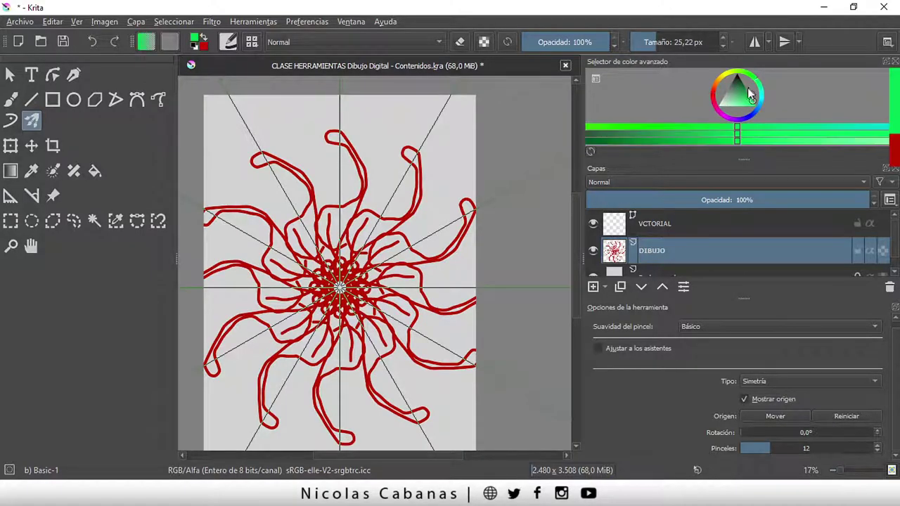
pyautogui.moveTo(339, 287)
pyautogui.mouseDown()
pyautogui.moveTo(319, 324)
pyautogui.moveTo(330, 393)
pyautogui.mouseUp()
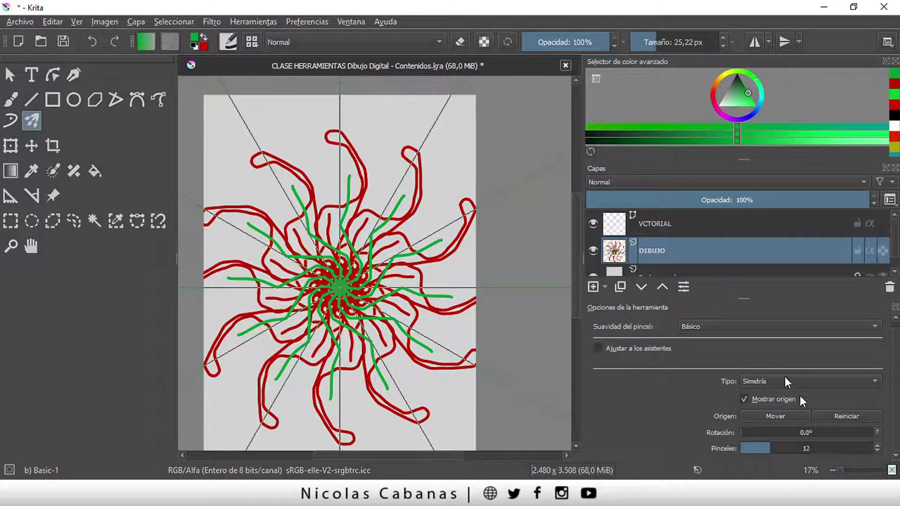
# Step: Paint five-way magenta lines with Pinceles at 5, then hide the symmetry guides via Mostrar origen
pyautogui.moveTo(773, 449); pyautogui.dragTo(749, 449)
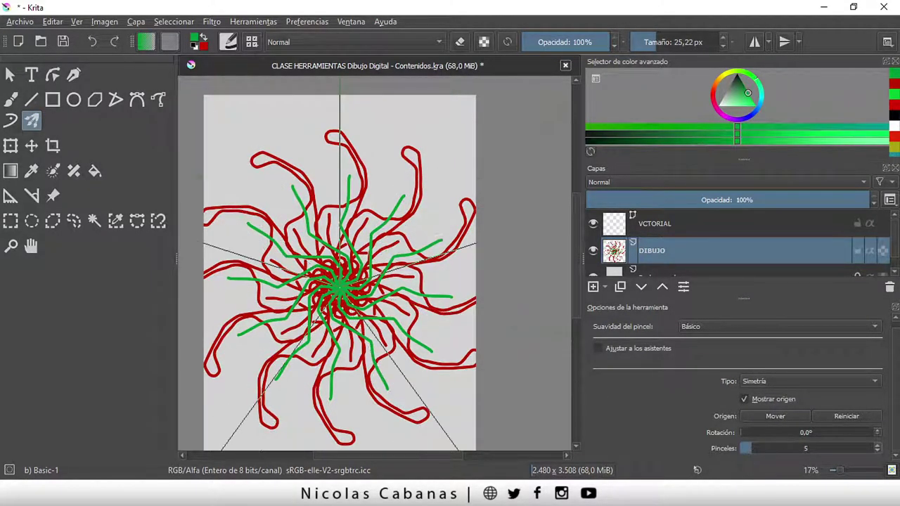
pyautogui.moveTo(339, 286); pyautogui.dragTo(343, 424)
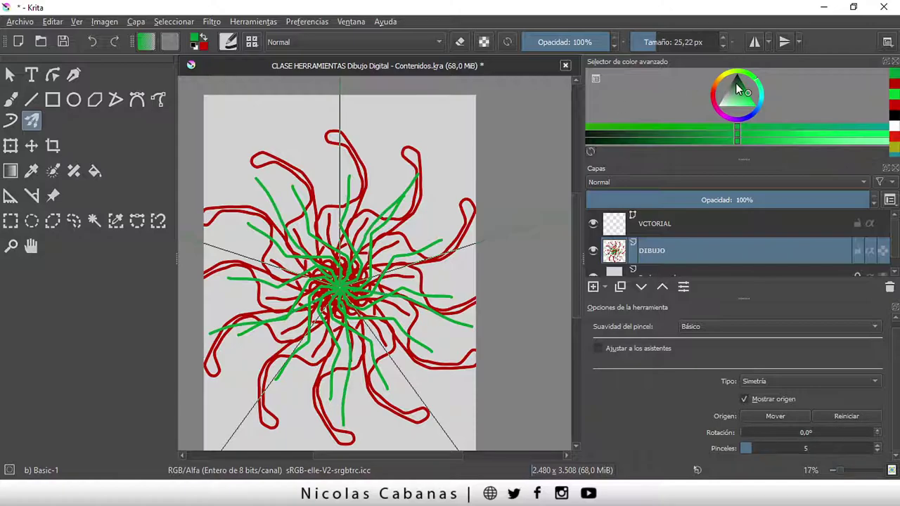
pyautogui.moveTo(719, 88)
pyautogui.mouseDown()
pyautogui.moveTo(726, 78)
pyautogui.moveTo(714, 104)
pyautogui.mouseUp()
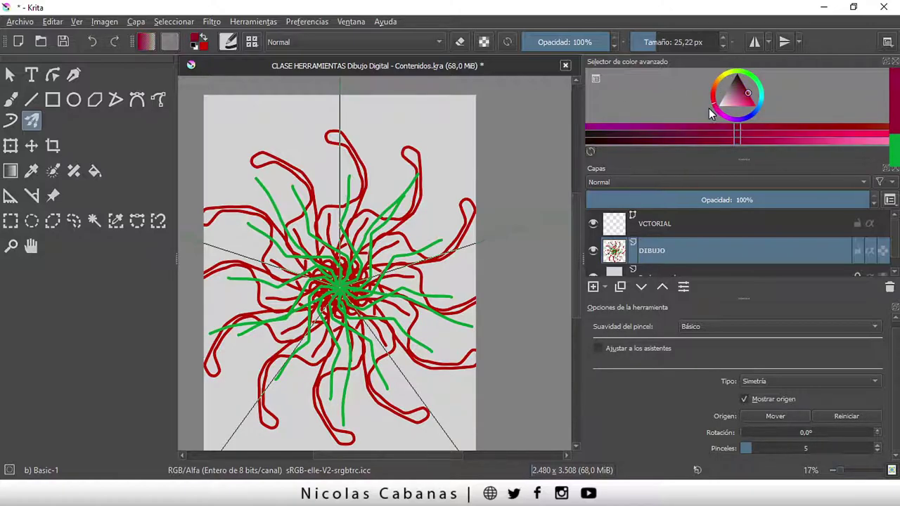
pyautogui.moveTo(350, 267)
pyautogui.mouseDown()
pyautogui.moveTo(366, 175)
pyautogui.moveTo(413, 104)
pyautogui.moveTo(419, 200)
pyautogui.mouseUp()
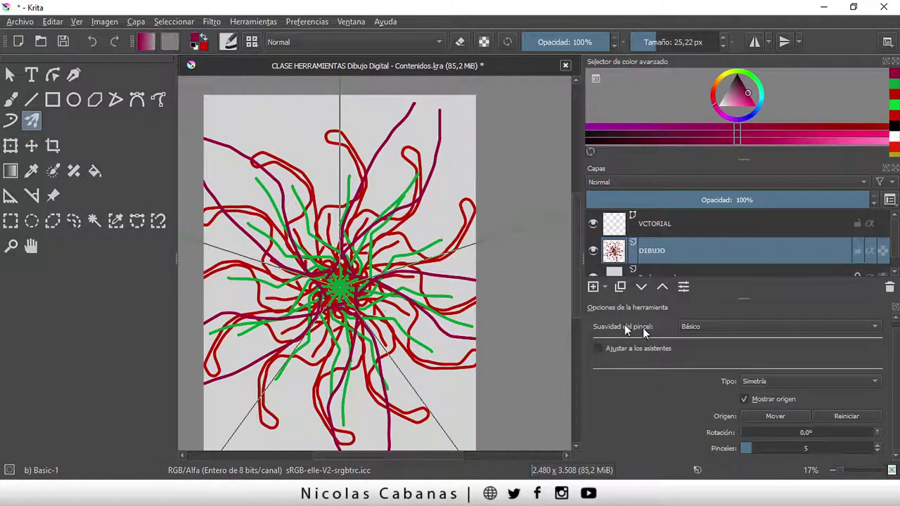
pyautogui.click(744, 398)
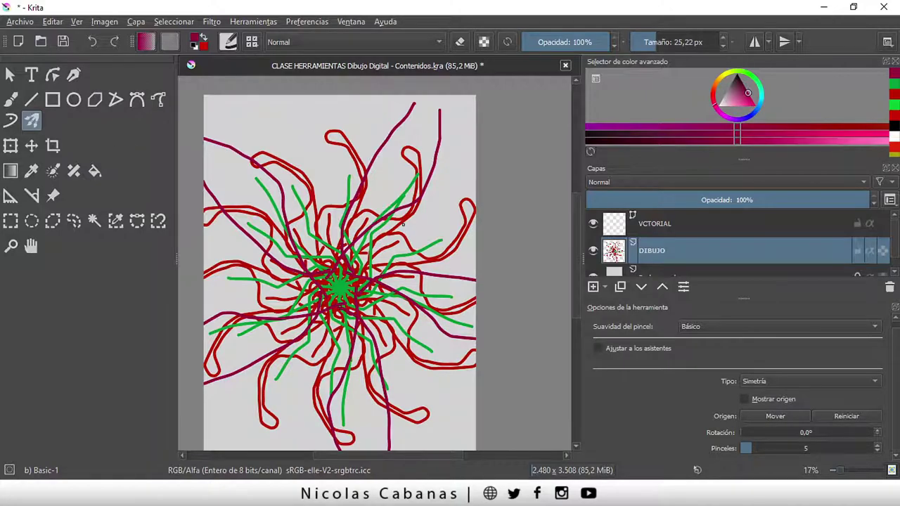
# Step: Select the whole canvas and delete the old flower drawing from the DIBUJO layer
pyautogui.click(181, 22)
pyautogui.click(186, 35)
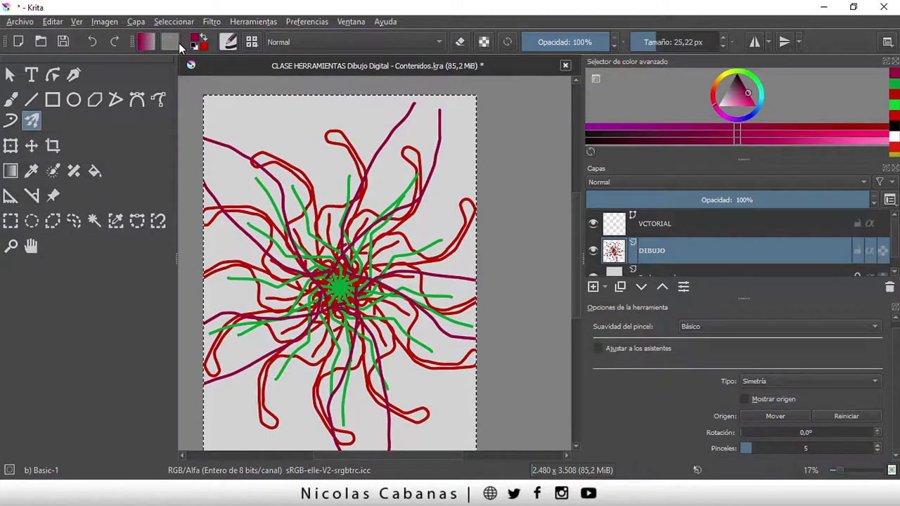
pyautogui.press('Delete')
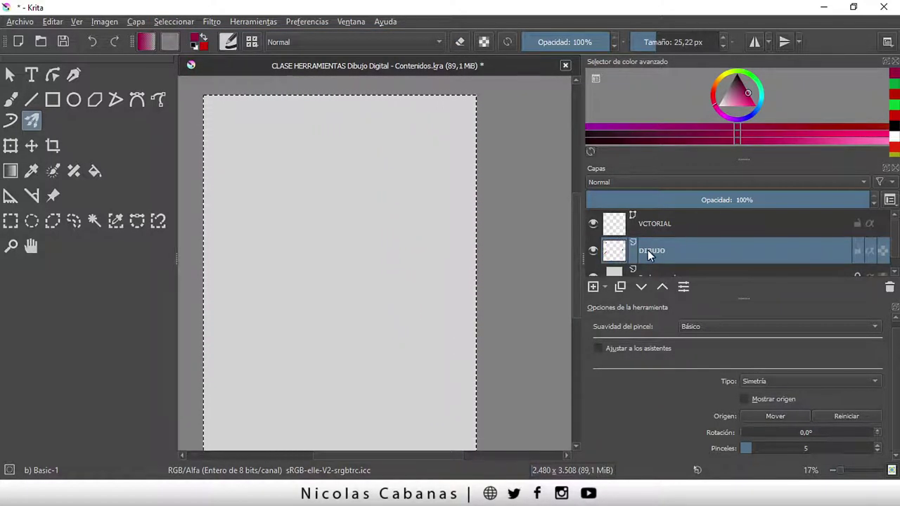
# Step: Deselect, then draw a five-armed magenta zigzag star at the page centre with the Multibrush
pyautogui.click(164, 20)
pyautogui.click(180, 51)
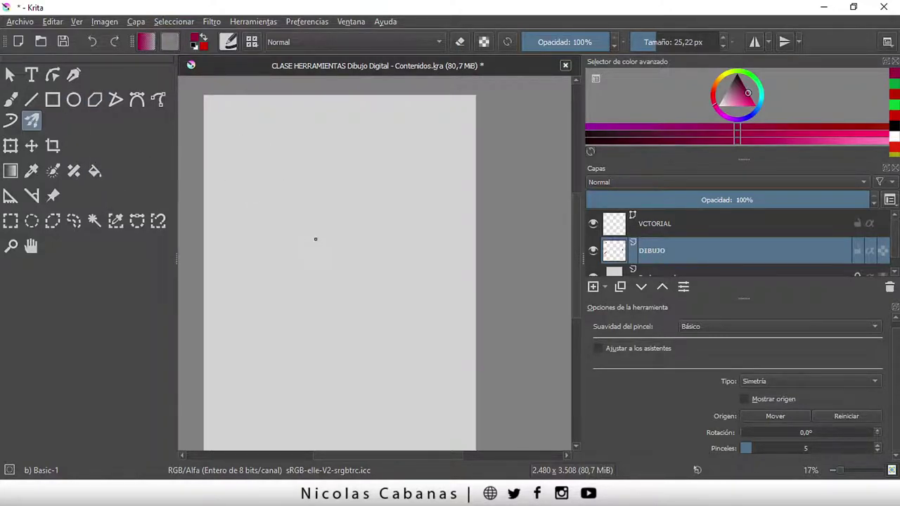
pyautogui.moveTo(329, 252); pyautogui.dragTo(335, 218)
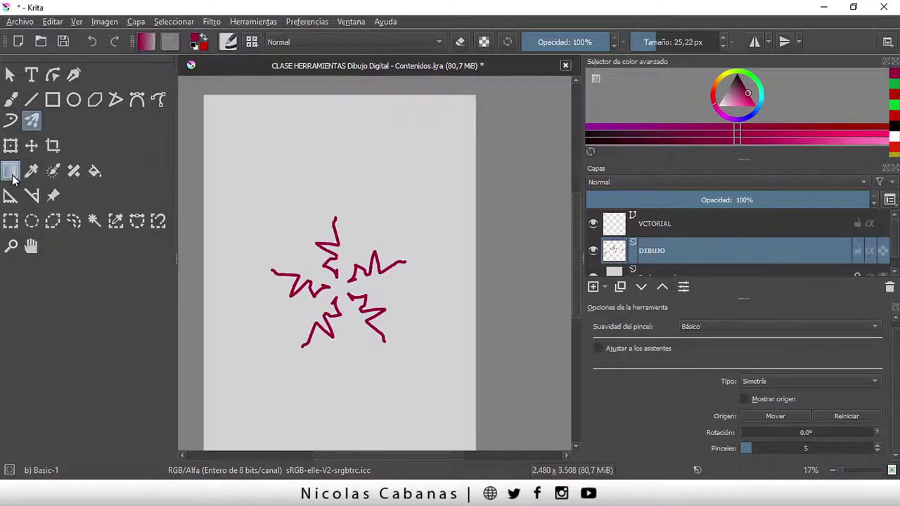
pyautogui.click(12, 147)
# Step: Move, scale down and slightly tilt the zigzag star with the Transform tool, then apply it
pyautogui.click(11, 146)
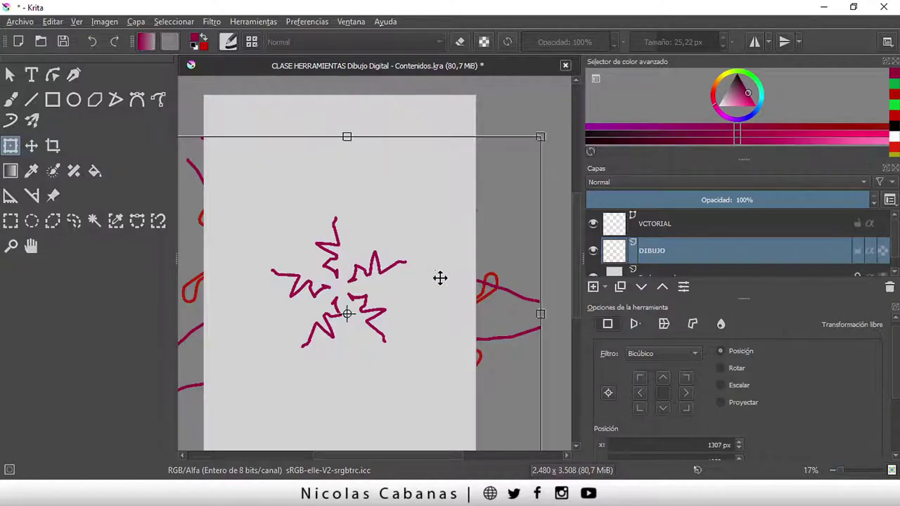
pyautogui.scroll(-2, 383, 291)
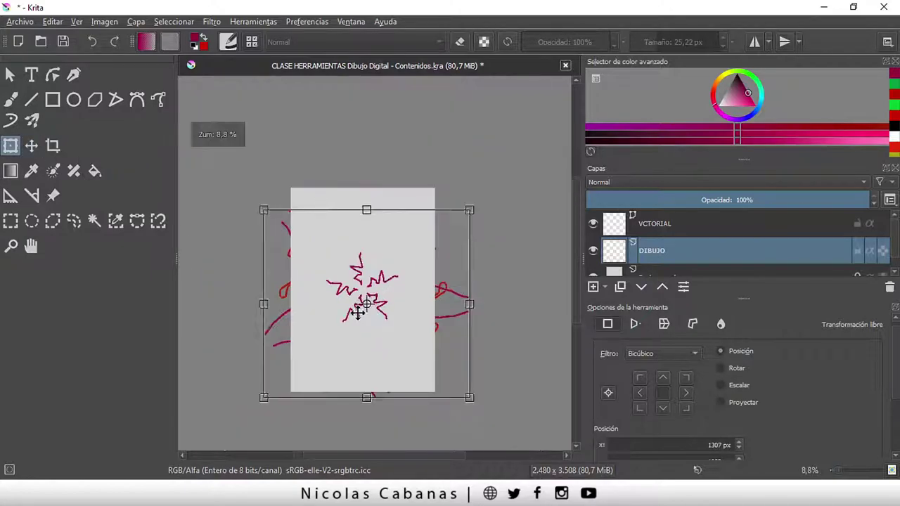
pyautogui.scroll(1, 362, 312)
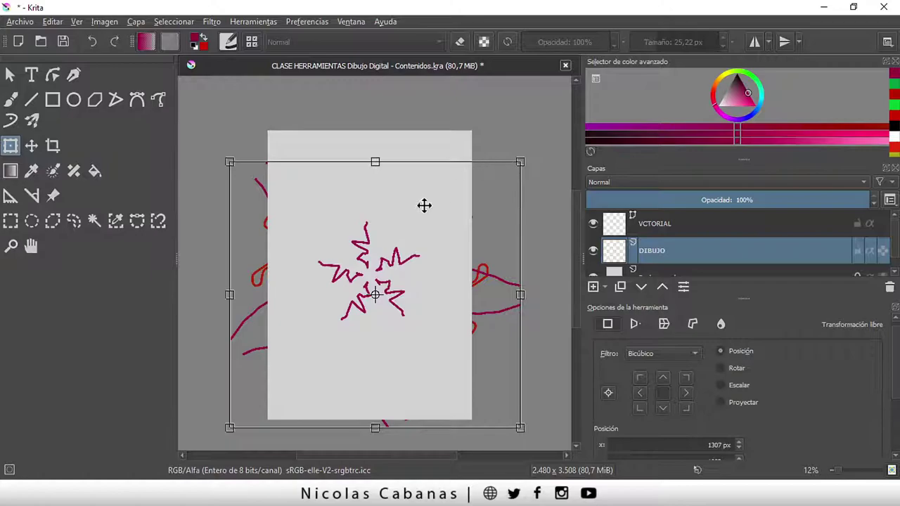
pyautogui.moveTo(420, 198)
pyautogui.mouseDown()
pyautogui.moveTo(399, 197)
pyautogui.moveTo(407, 195)
pyautogui.mouseUp()
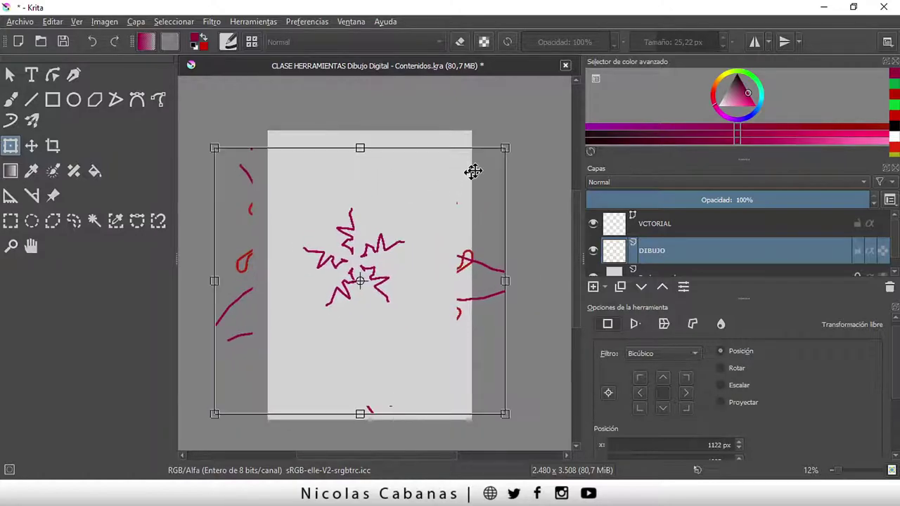
pyautogui.moveTo(508, 148)
pyautogui.mouseDown()
pyautogui.moveTo(497, 175)
pyautogui.moveTo(317, 161)
pyautogui.moveTo(462, 165)
pyautogui.moveTo(438, 166)
pyautogui.moveTo(434, 159)
pyautogui.moveTo(470, 152)
pyautogui.moveTo(373, 235)
pyautogui.mouseUp()
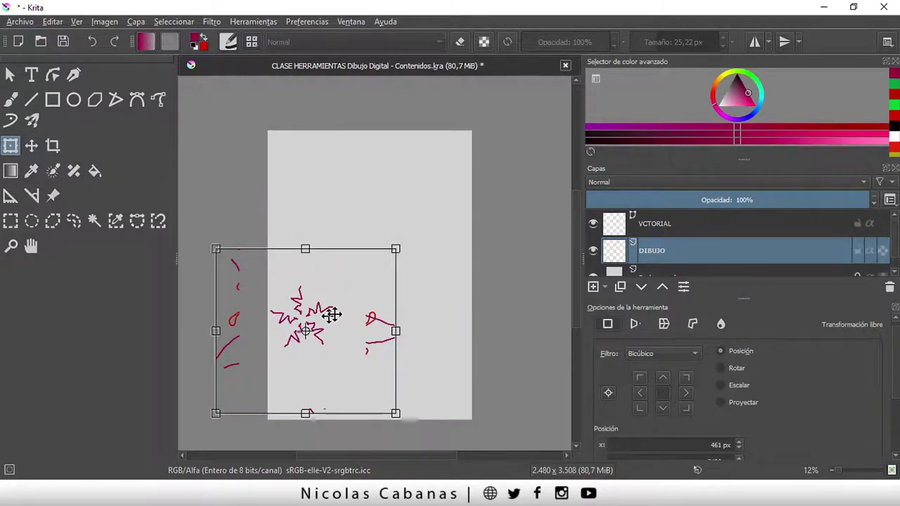
pyautogui.moveTo(328, 312)
pyautogui.mouseDown()
pyautogui.moveTo(389, 273)
pyautogui.moveTo(387, 263)
pyautogui.mouseUp()
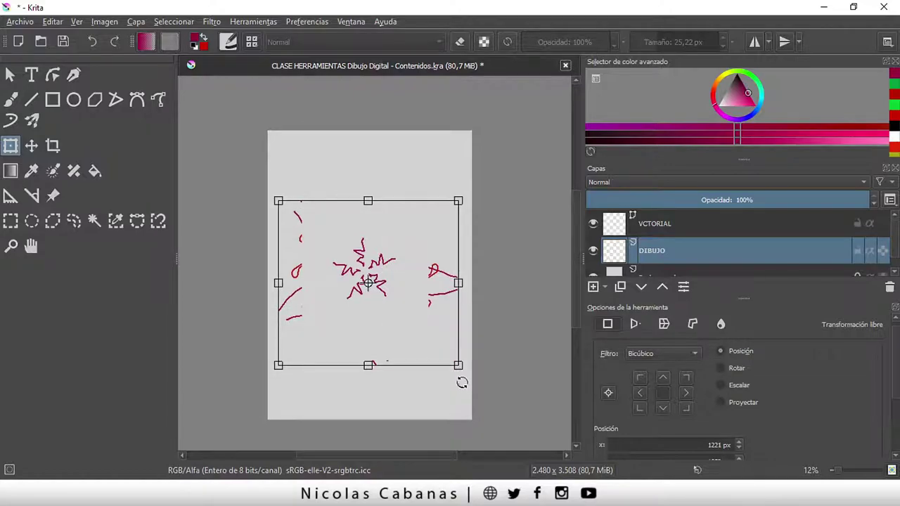
pyautogui.moveTo(469, 385)
pyautogui.mouseDown()
pyautogui.moveTo(482, 358)
pyautogui.moveTo(473, 373)
pyautogui.moveTo(428, 382)
pyautogui.moveTo(471, 361)
pyautogui.moveTo(452, 387)
pyautogui.mouseUp()
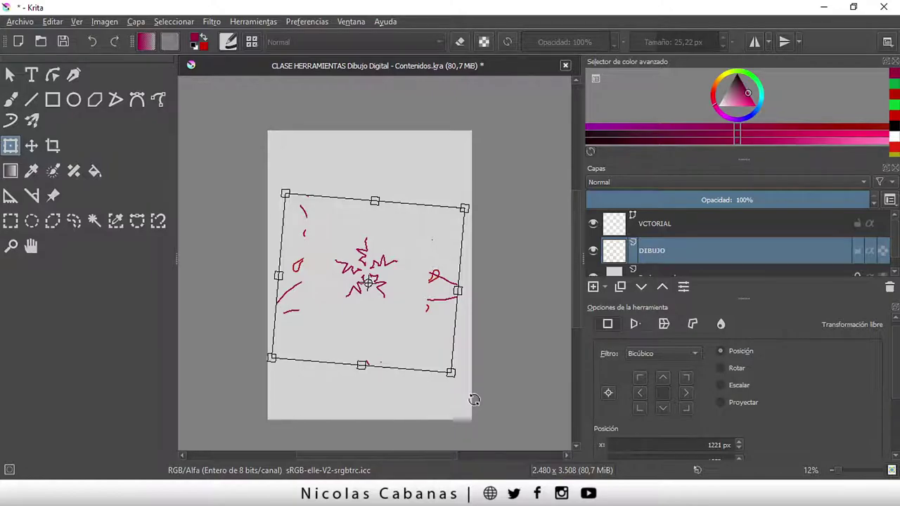
pyautogui.press('Return')
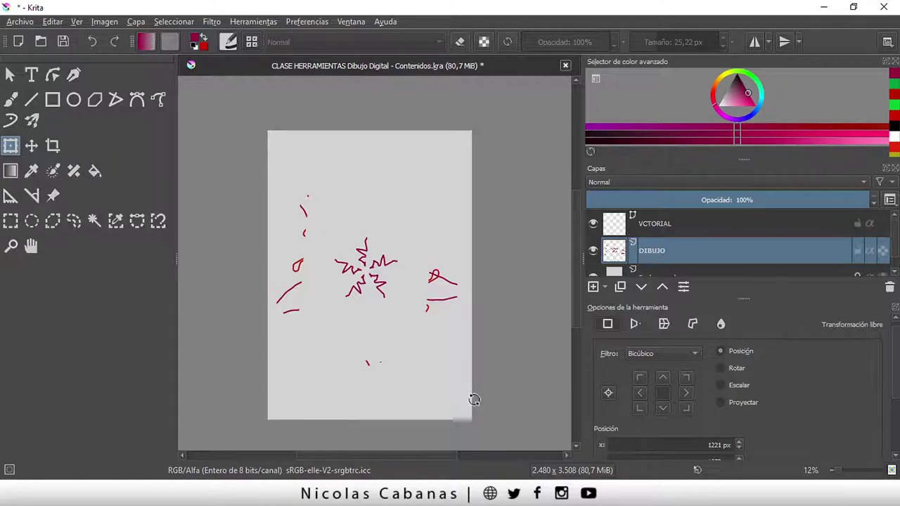
pyautogui.scroll(2, 379, 289)
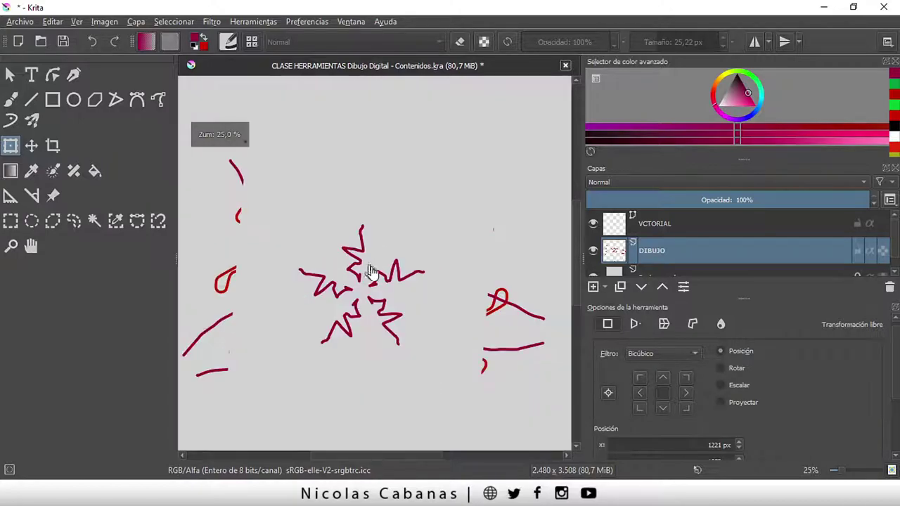
pyautogui.scroll(-1, 371, 288)
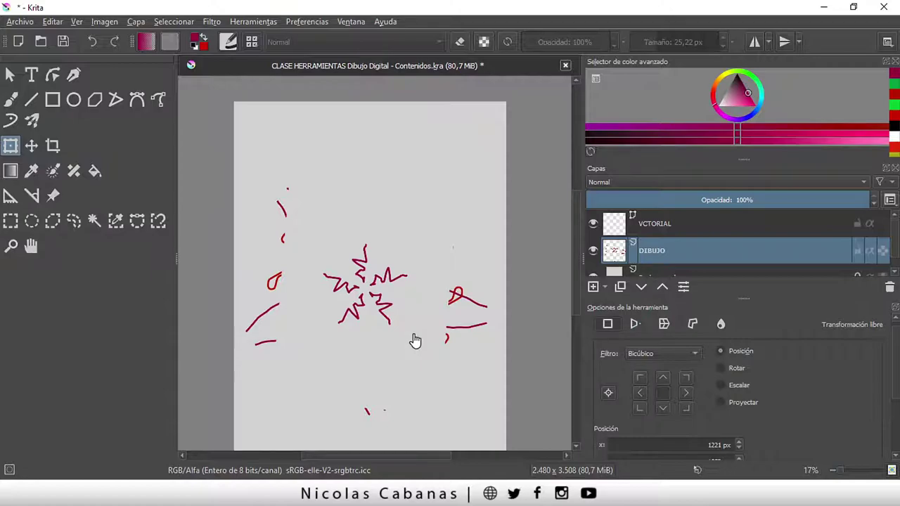
pyautogui.scroll(-1, 409, 349)
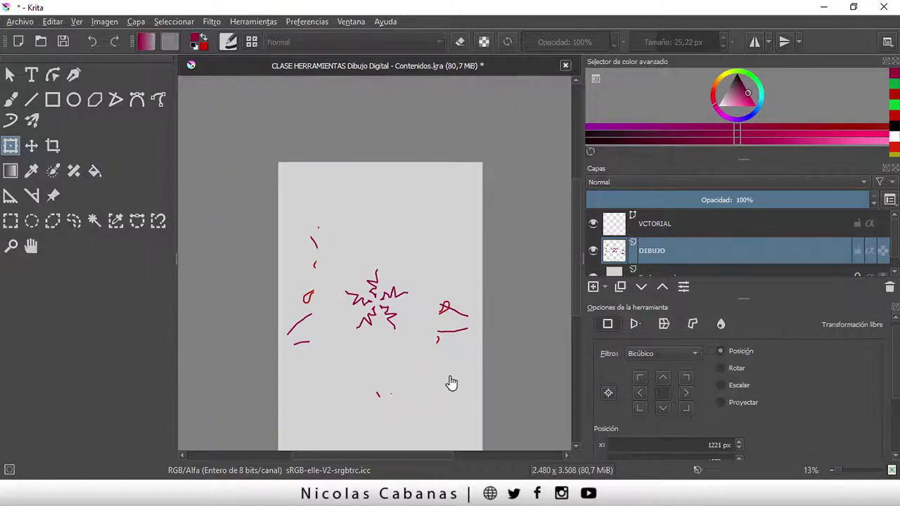
pyautogui.scroll(1, 450, 382)
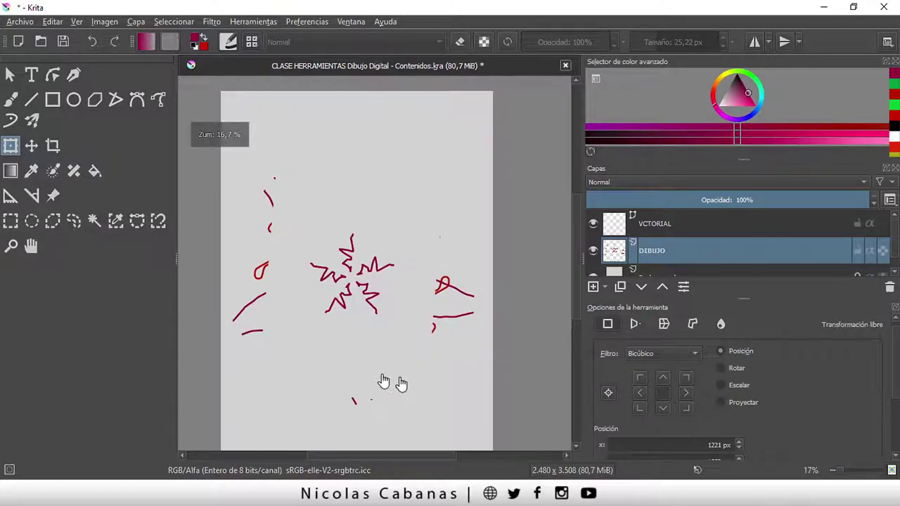
# Step: Drag the star and its strokes upward with the Move tool, then nudge them back down slightly
pyautogui.click(37, 150)
pyautogui.moveTo(322, 304)
pyautogui.mouseDown()
pyautogui.moveTo(362, 253)
pyautogui.moveTo(358, 269)
pyautogui.moveTo(338, 271)
pyautogui.moveTo(352, 256)
pyautogui.mouseUp()
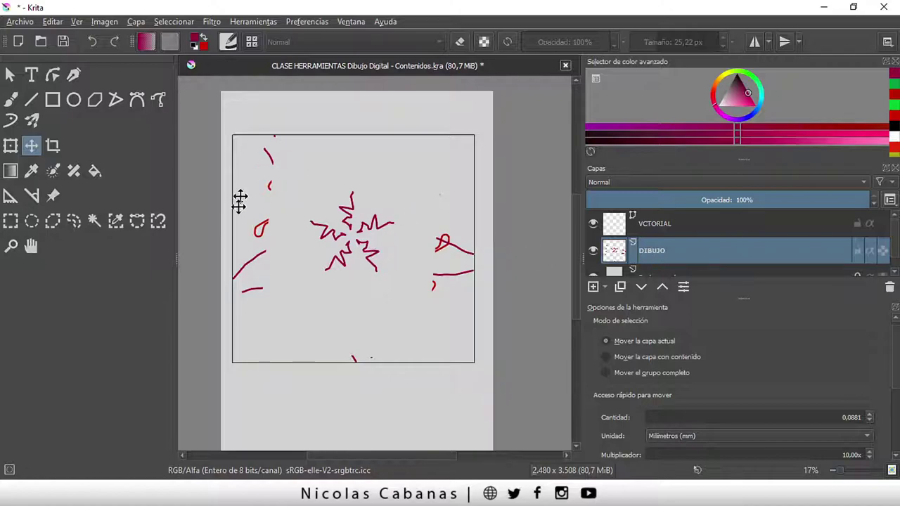
pyautogui.moveTo(351, 268); pyautogui.dragTo(345, 290)
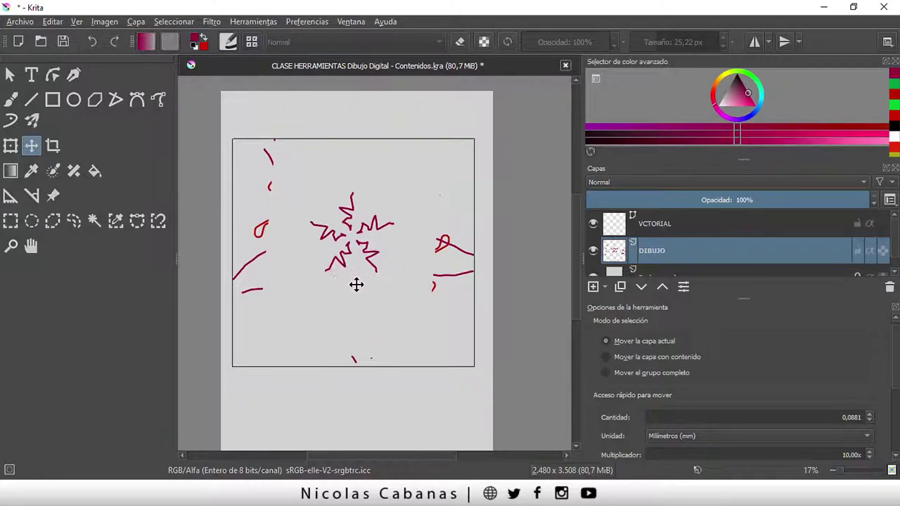
pyautogui.click(53, 148)
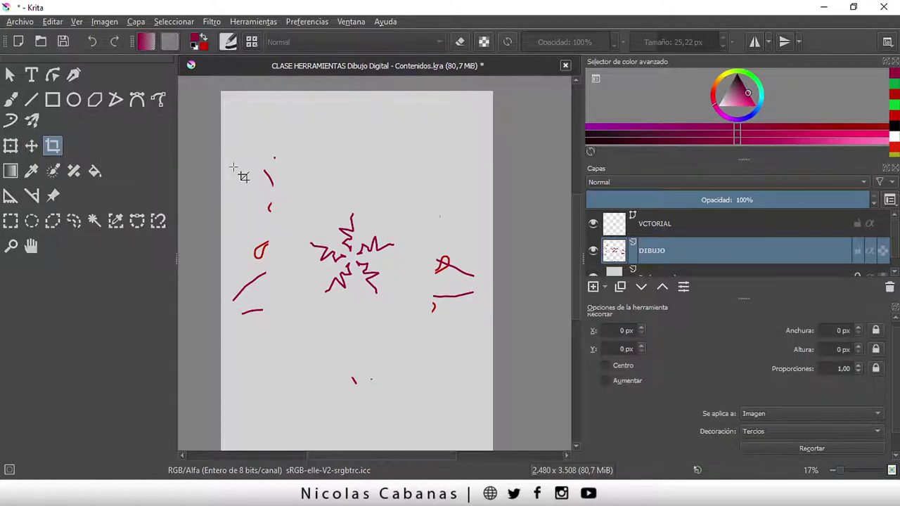
pyautogui.scroll(-1, 239, 172)
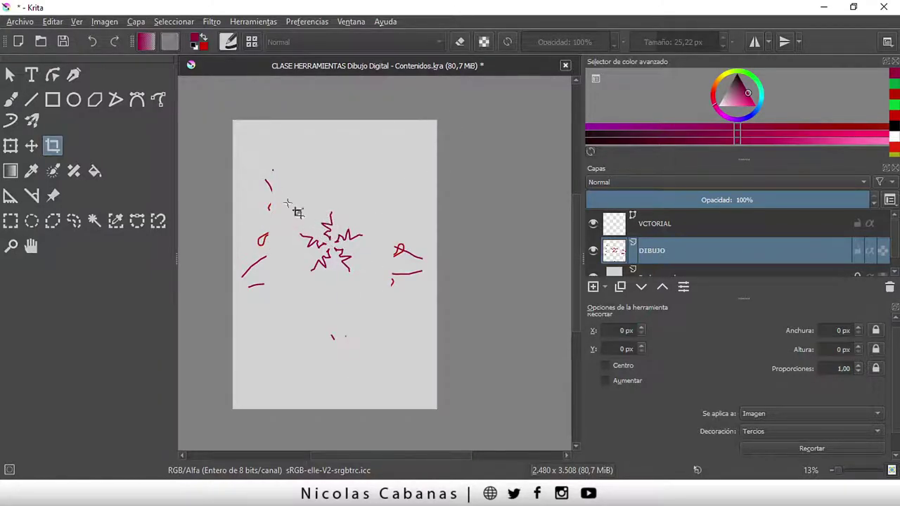
pyautogui.moveTo(252, 176); pyautogui.dragTo(368, 287)
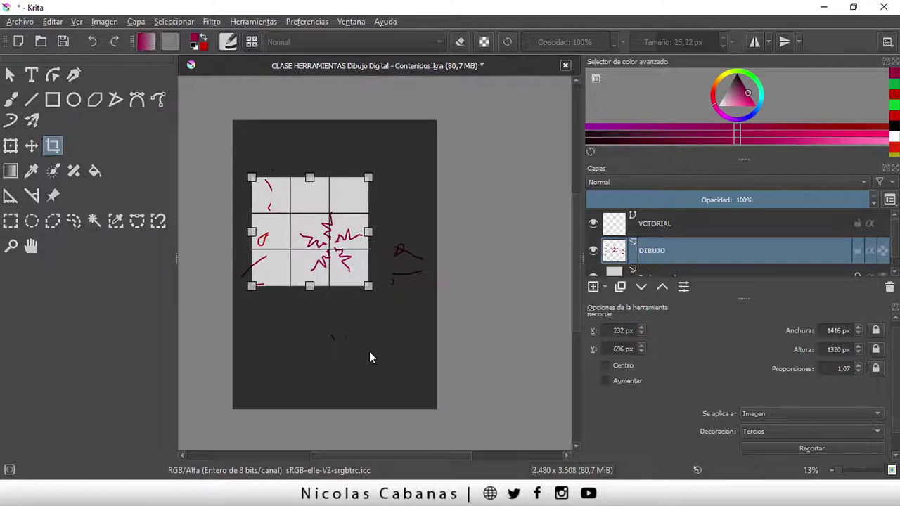
pyautogui.press('Return')
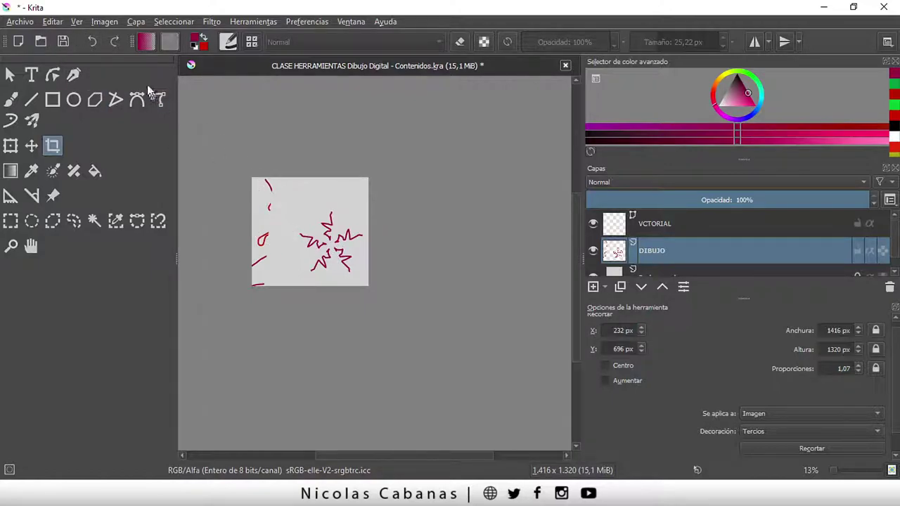
pyautogui.click(92, 42)
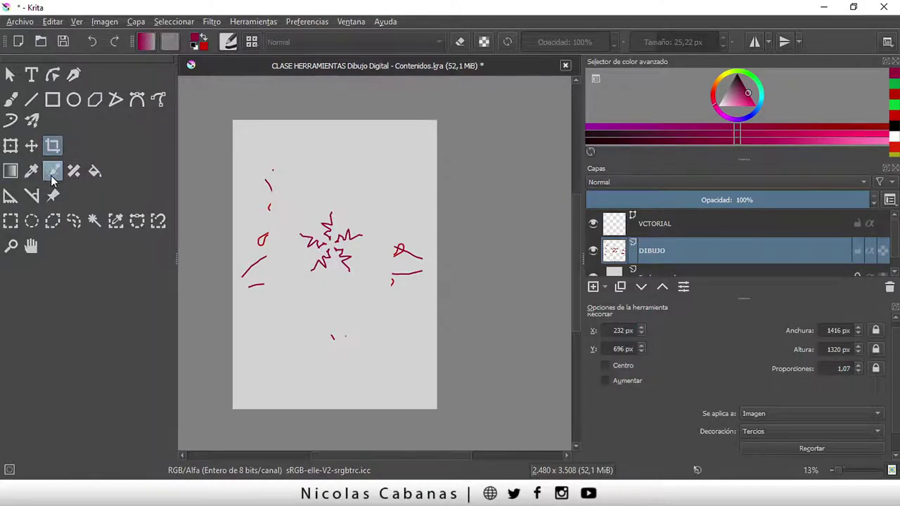
pyautogui.click(10, 174)
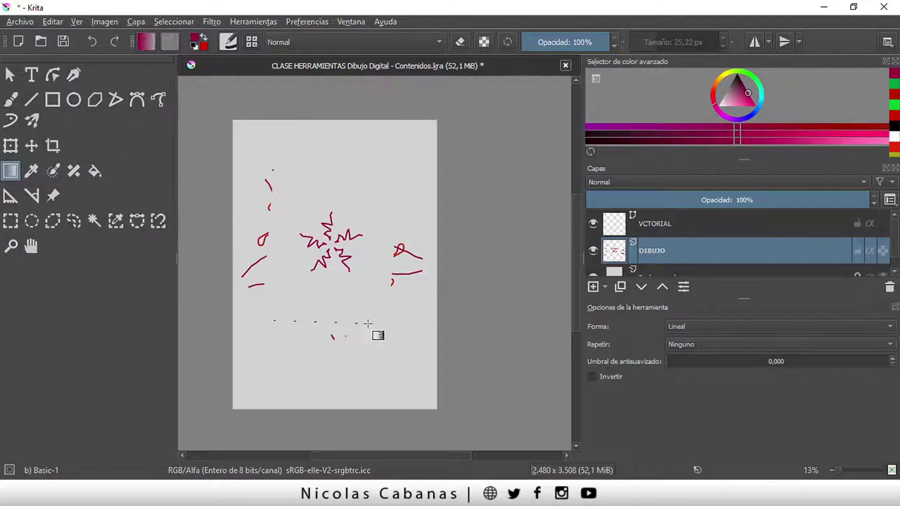
pyautogui.moveTo(297, 320); pyautogui.dragTo(390, 314)
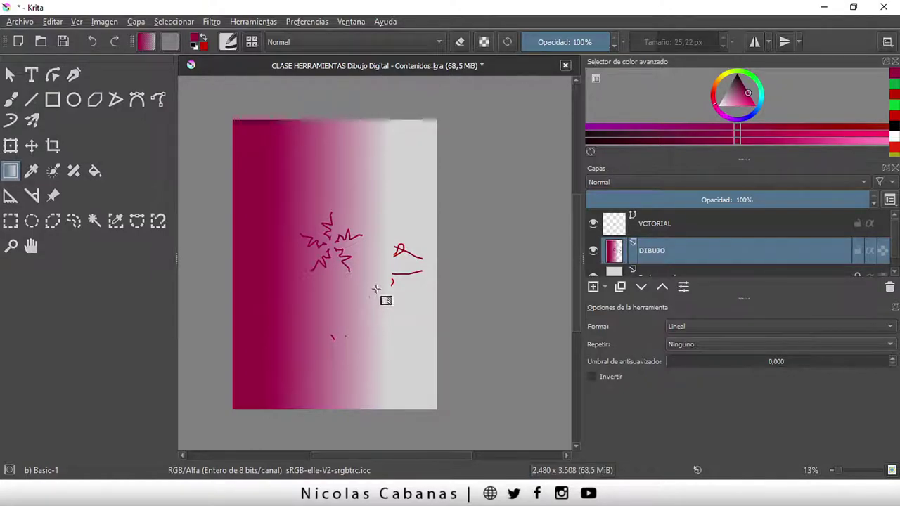
pyautogui.click(94, 43)
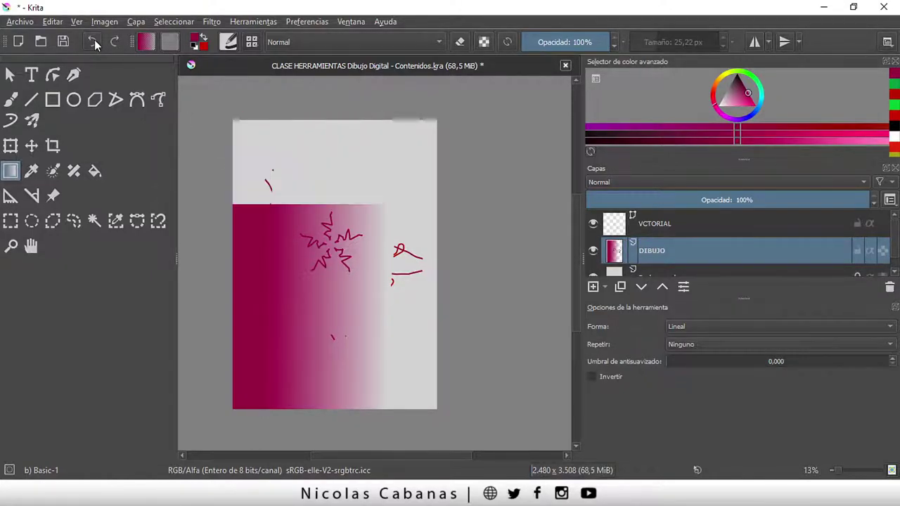
pyautogui.click(32, 175)
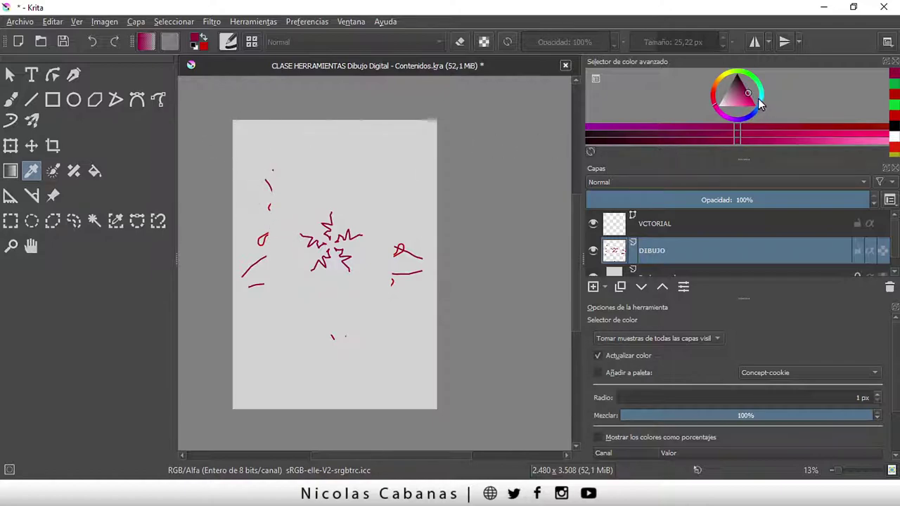
# Step: Sample the red colour from the small loop stroke with the Color Sampler
pyautogui.click(262, 241)
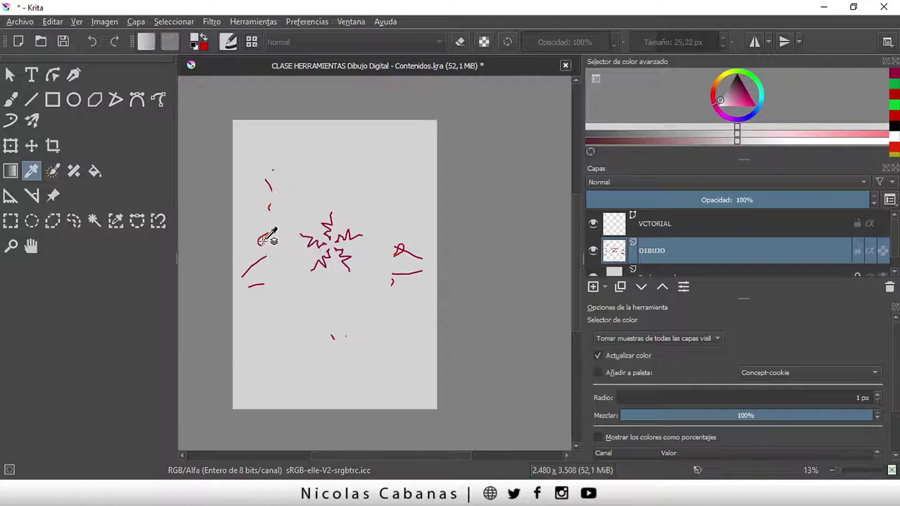
pyautogui.click(268, 235)
pyautogui.click(265, 238)
pyautogui.click(265, 239)
pyautogui.click(266, 238)
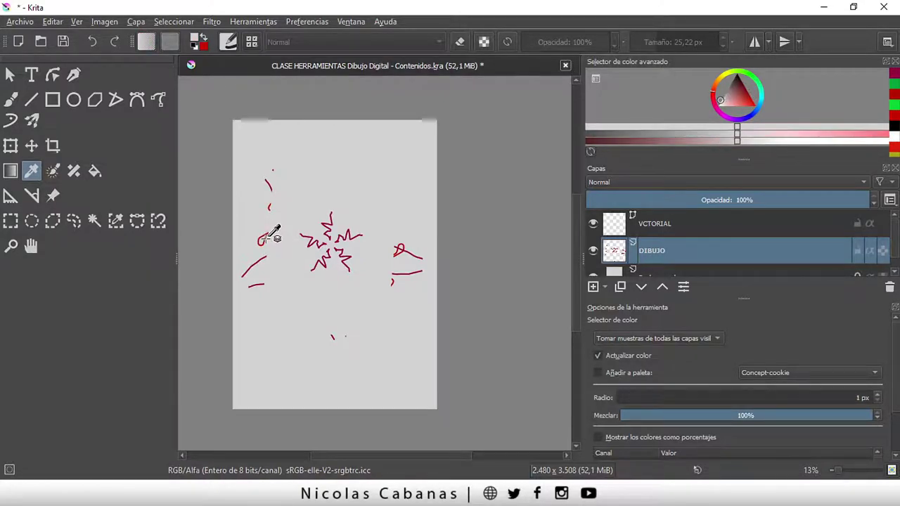
pyautogui.click(265, 238)
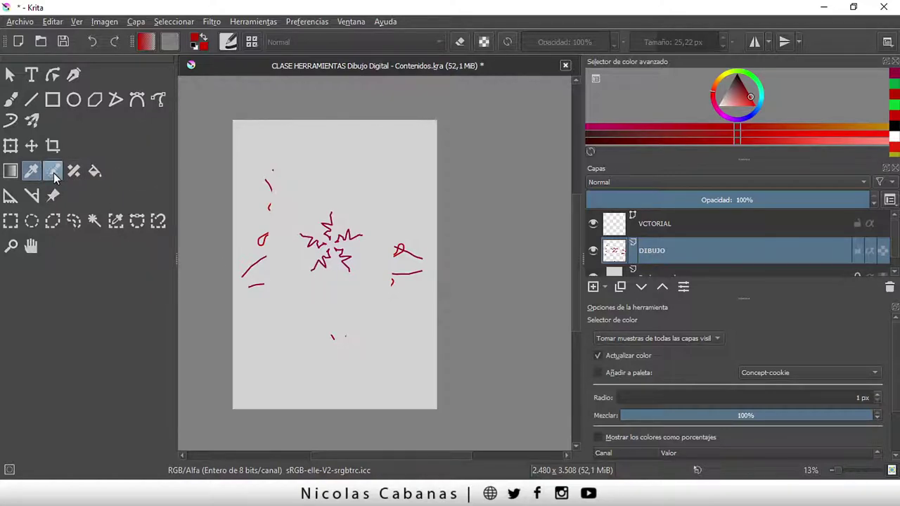
pyautogui.click(94, 172)
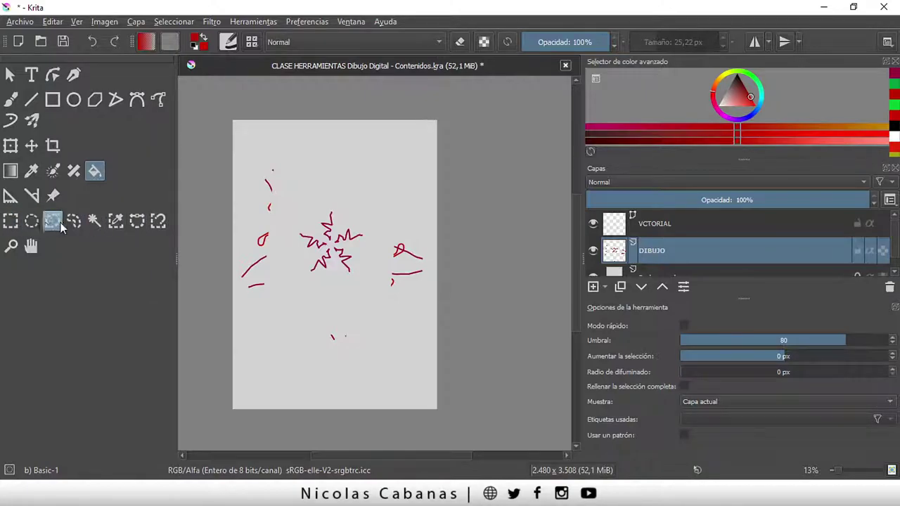
# Step: Browse the Seleccionar menu, then choose the Rectangular Selection tool
pyautogui.scroll(1, 210, 273)
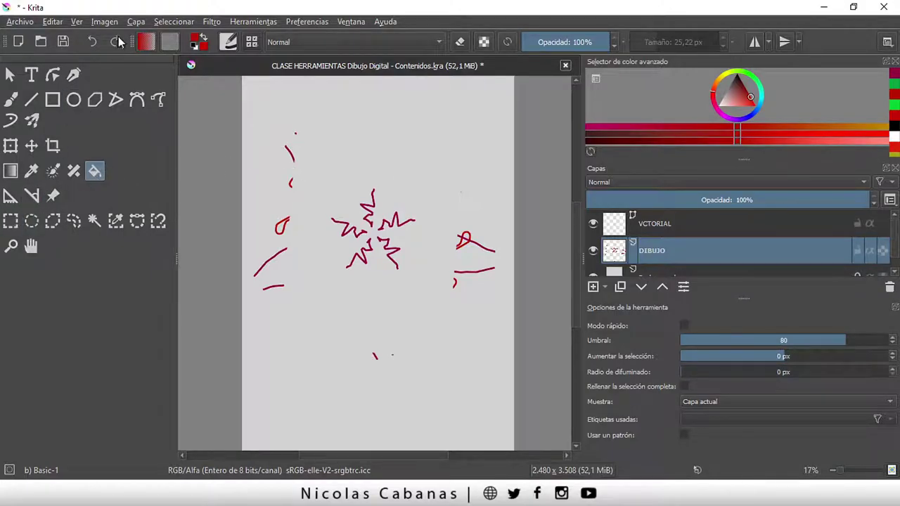
pyautogui.click(175, 26)
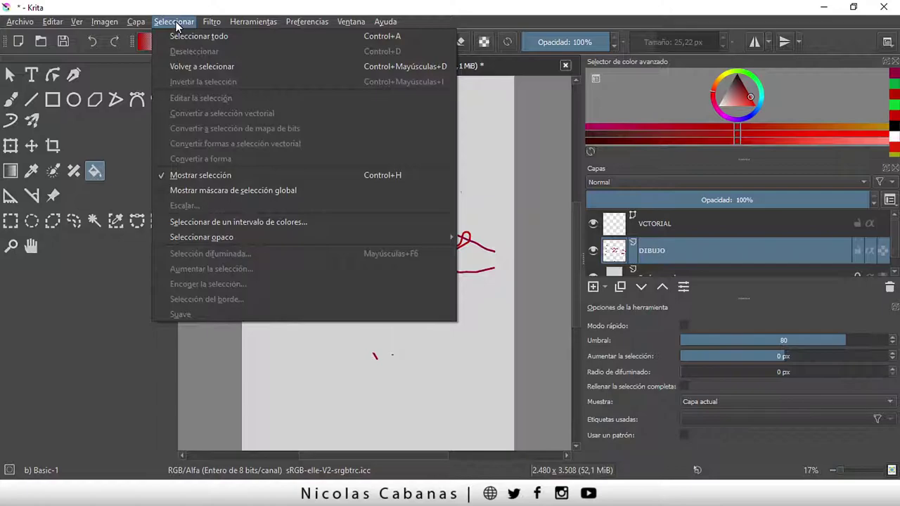
pyautogui.click(178, 26)
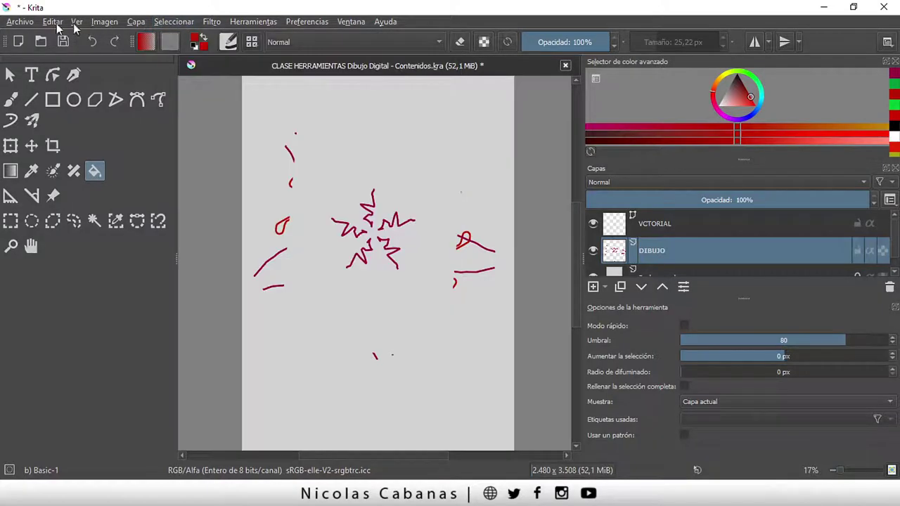
pyautogui.click(184, 26)
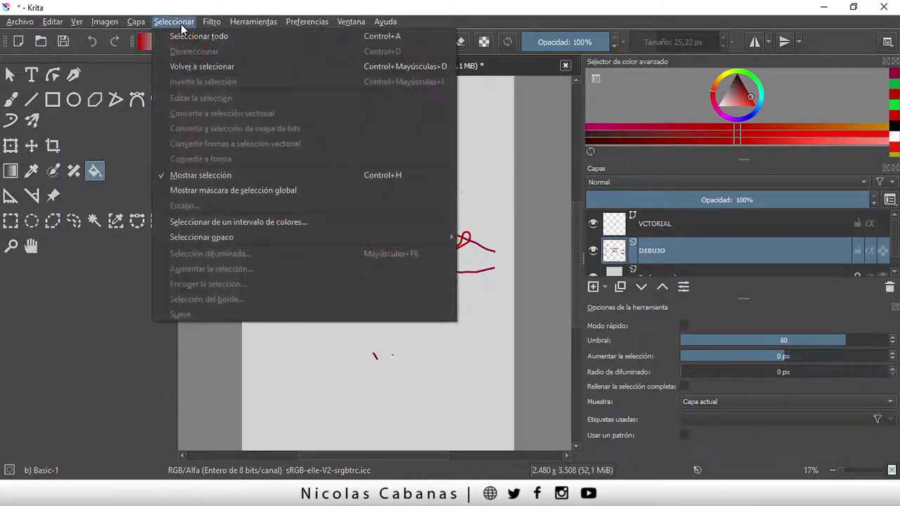
pyautogui.click(7, 225)
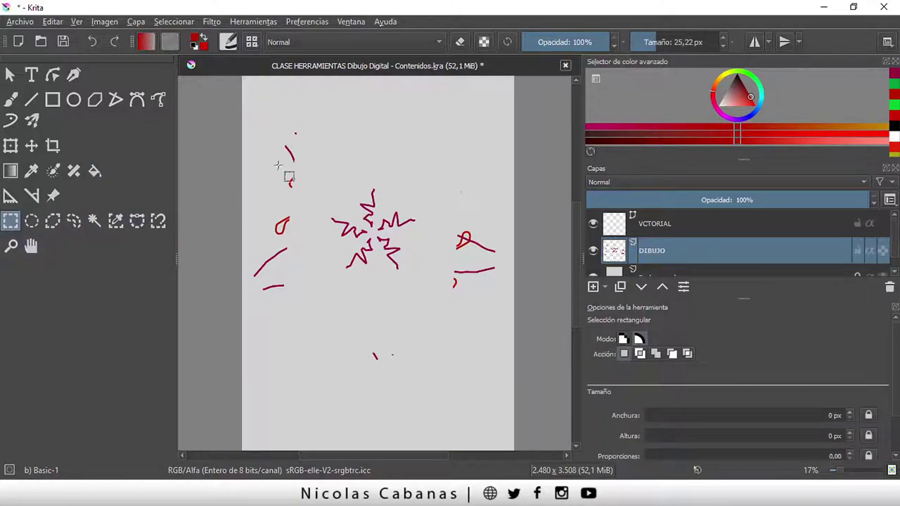
# Step: Select a square area at upper left and paint red inside it with a 106 px brush
pyautogui.moveTo(263, 121); pyautogui.dragTo(316, 172)
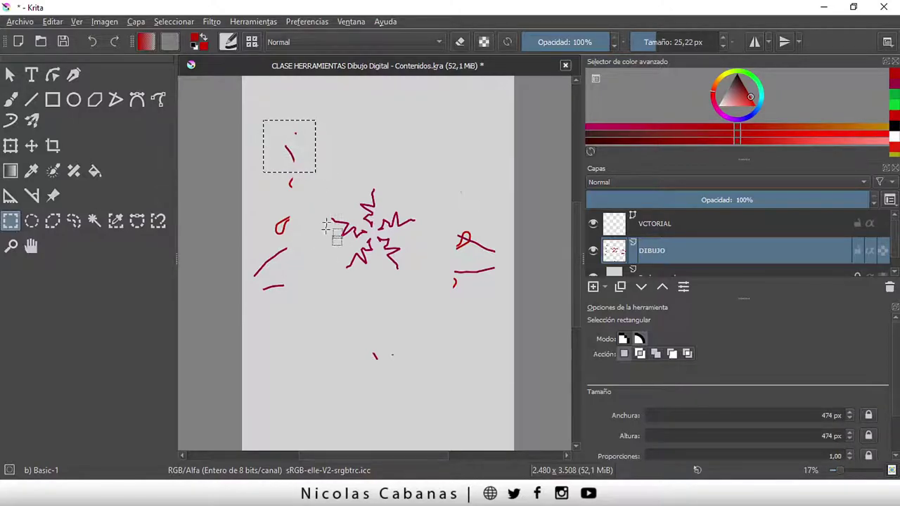
pyautogui.scroll(1, 311, 88)
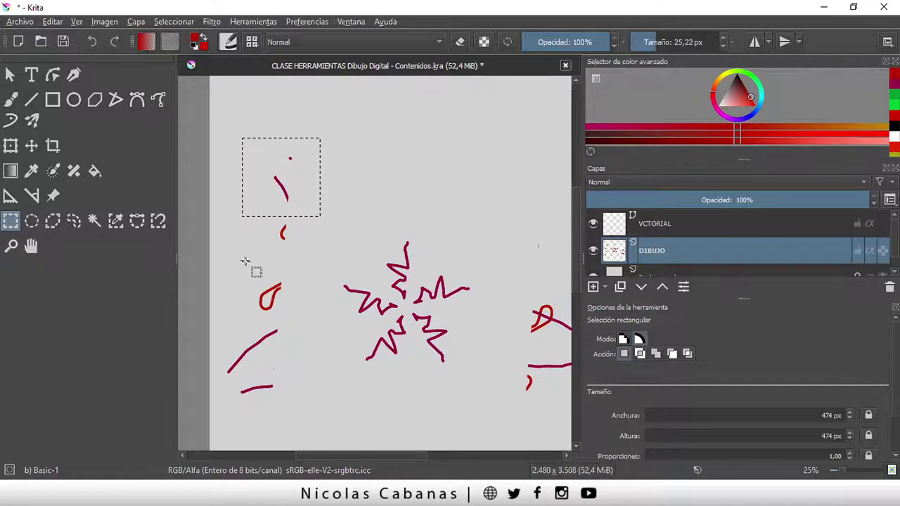
pyautogui.click(12, 101)
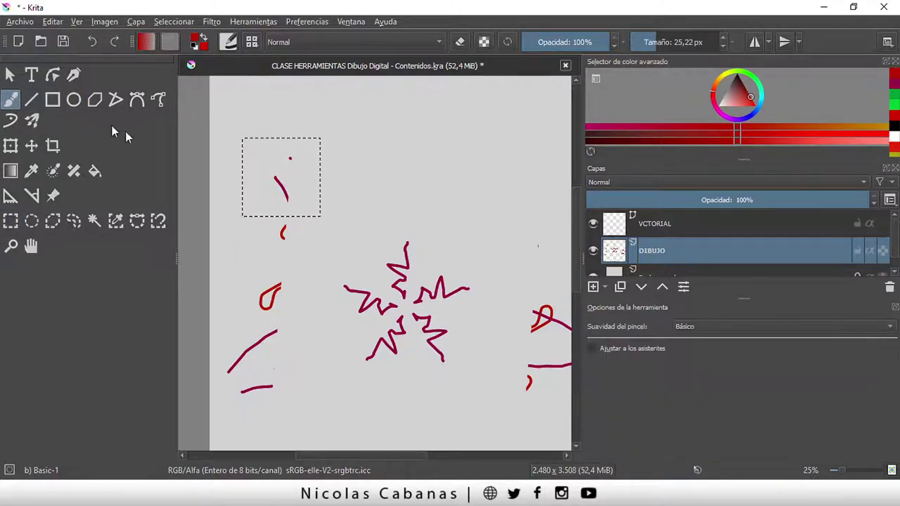
pyautogui.moveTo(650, 42); pyautogui.dragTo(667, 42)
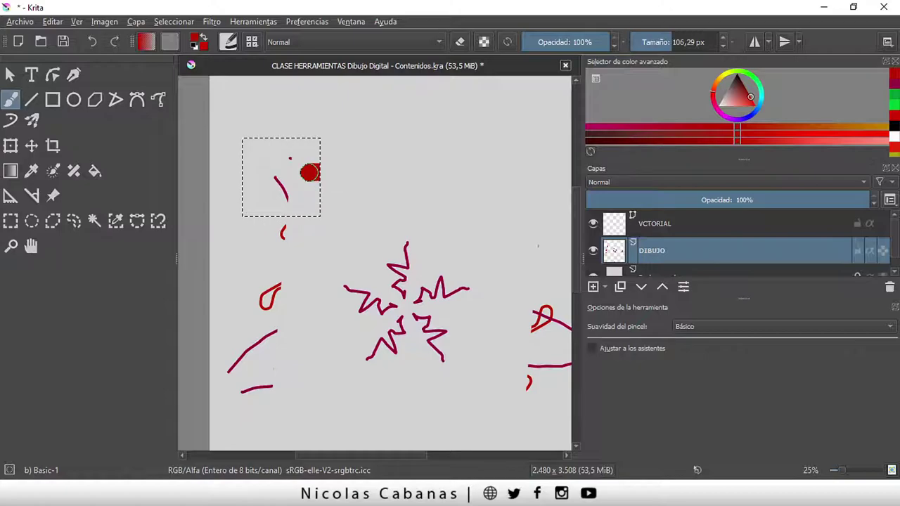
pyautogui.moveTo(309, 173); pyautogui.dragTo(256, 185)
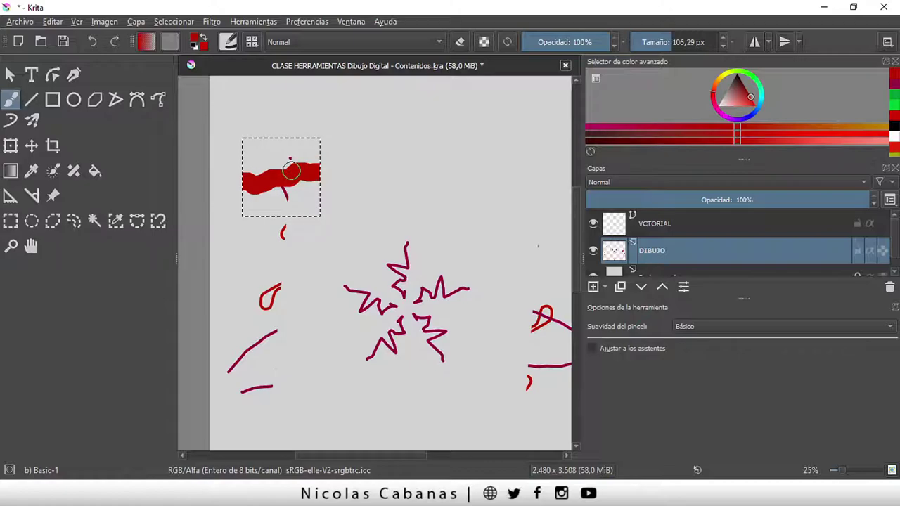
pyautogui.moveTo(291, 170); pyautogui.dragTo(312, 175)
# Step: Erase the red paint, upper-left strokes and small loop using rectangular selections
pyautogui.click(10, 221)
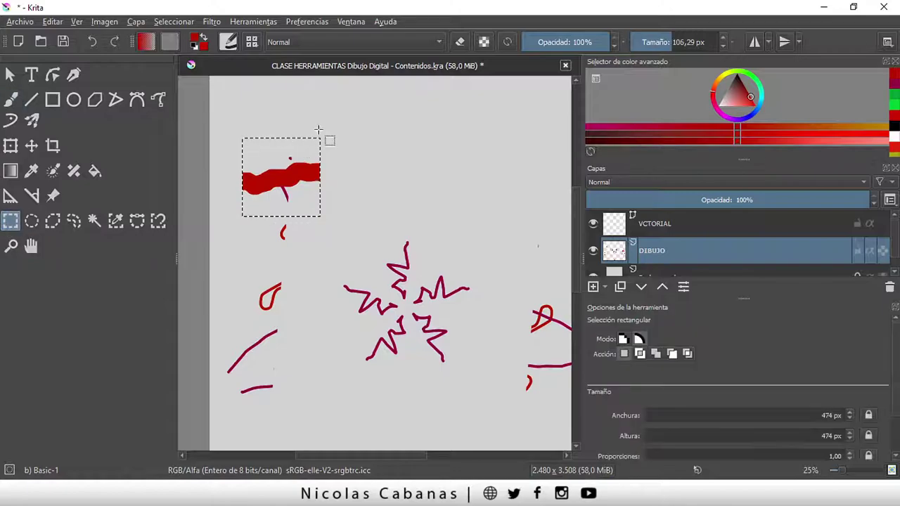
pyautogui.moveTo(333, 125); pyautogui.dragTo(221, 259)
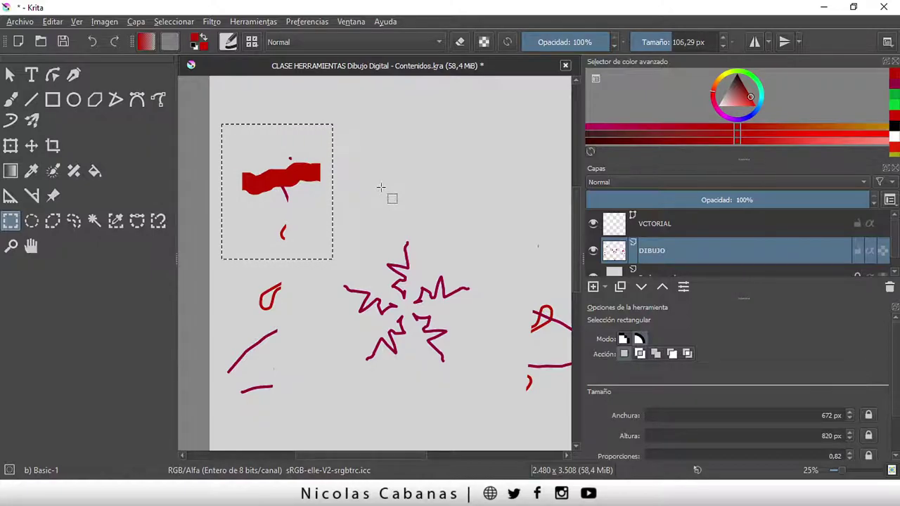
pyautogui.press('Delete')
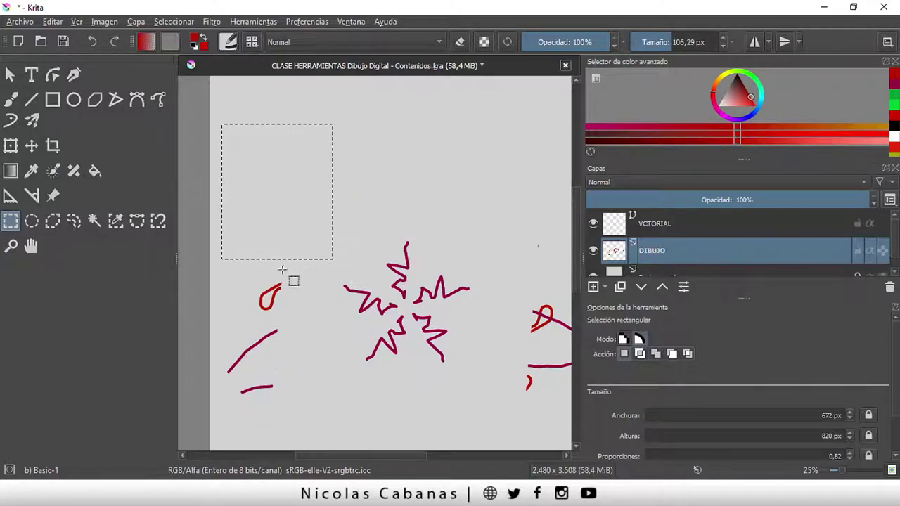
pyautogui.moveTo(285, 273)
pyautogui.mouseDown()
pyautogui.moveTo(244, 329)
pyautogui.moveTo(247, 320)
pyautogui.mouseUp()
pyautogui.press('Delete')
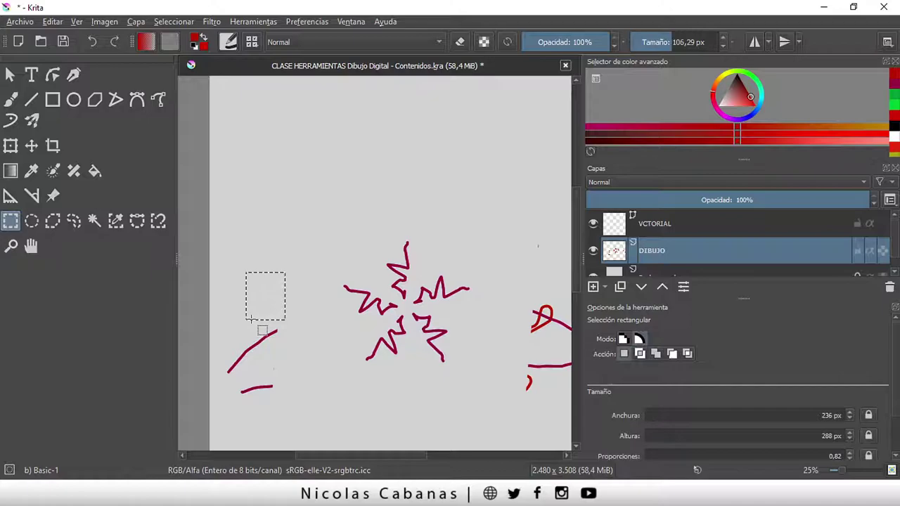
pyautogui.click(31, 229)
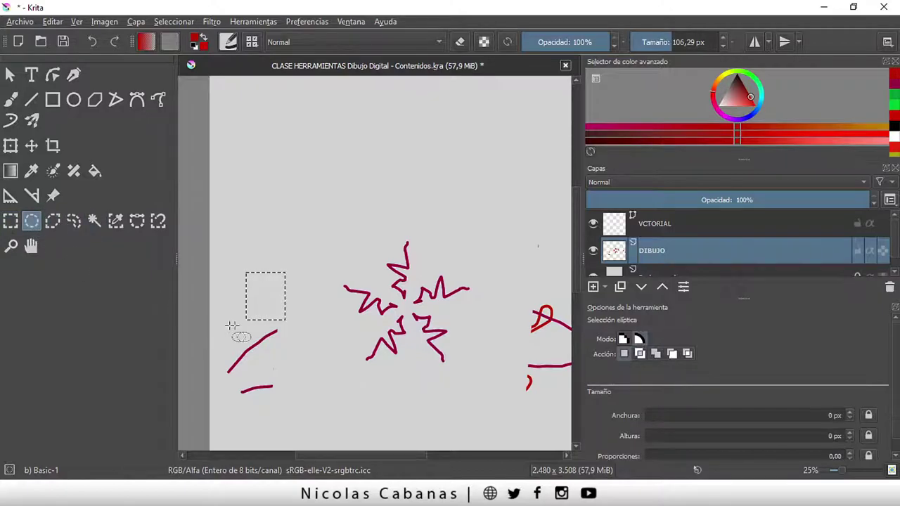
pyautogui.moveTo(220, 337); pyautogui.dragTo(246, 363)
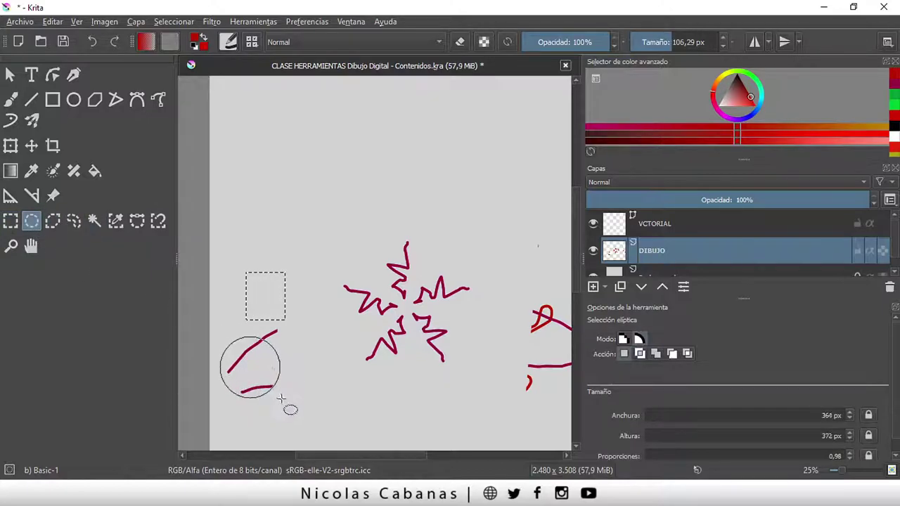
# Step: Draw several elliptical selections around the lower-left strokes and the page centre
pyautogui.moveTo(273, 385); pyautogui.dragTo(289, 402)
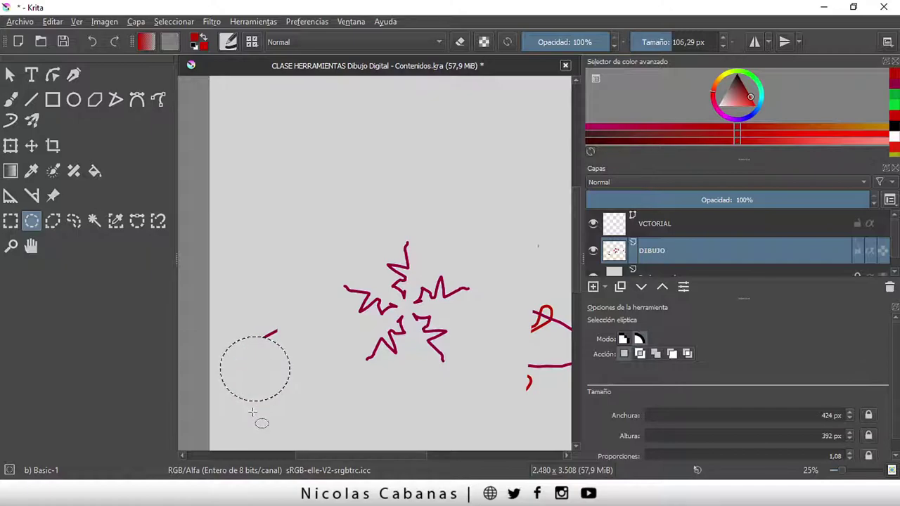
pyautogui.moveTo(281, 183); pyautogui.dragTo(350, 182)
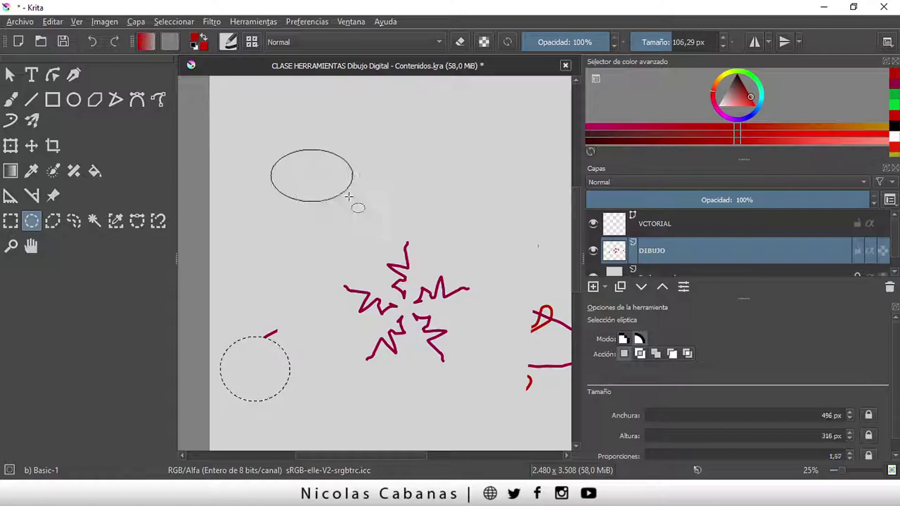
pyautogui.moveTo(350, 182)
pyautogui.mouseDown()
pyautogui.moveTo(360, 243)
pyautogui.moveTo(387, 255)
pyautogui.moveTo(422, 297)
pyautogui.moveTo(368, 243)
pyautogui.moveTo(417, 269)
pyautogui.moveTo(432, 312)
pyautogui.moveTo(467, 346)
pyautogui.moveTo(398, 274)
pyautogui.moveTo(478, 335)
pyautogui.moveTo(419, 298)
pyautogui.moveTo(373, 251)
pyautogui.mouseUp()
pyautogui.moveTo(332, 198); pyautogui.dragTo(285, 282)
pyautogui.moveTo(242, 309); pyautogui.dragTo(304, 364)
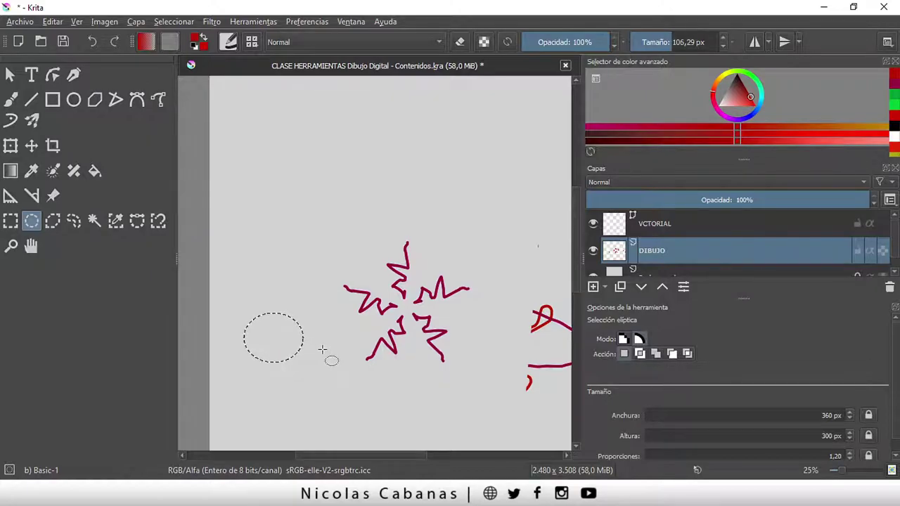
pyautogui.click(53, 225)
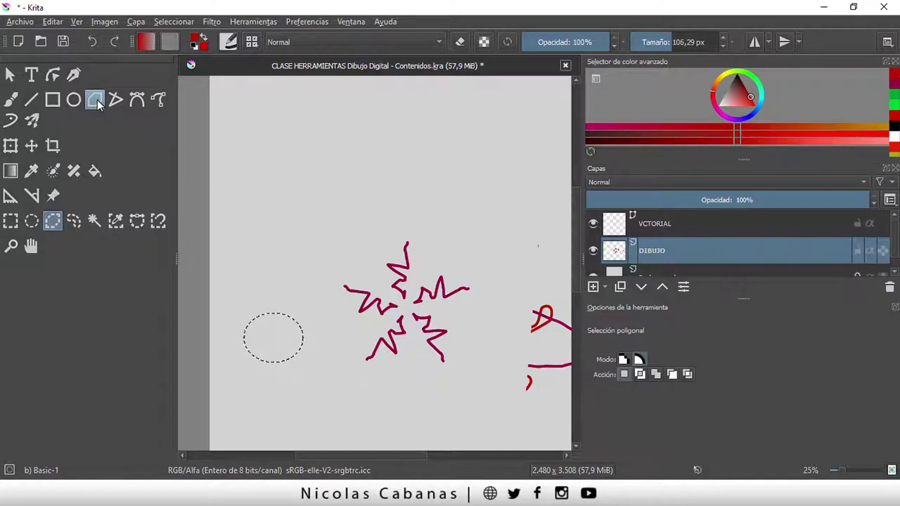
# Step: Draw a five-corner polygonal selection around the upper strokes
pyautogui.click(324, 104)
pyautogui.click(278, 165)
pyautogui.click(306, 227)
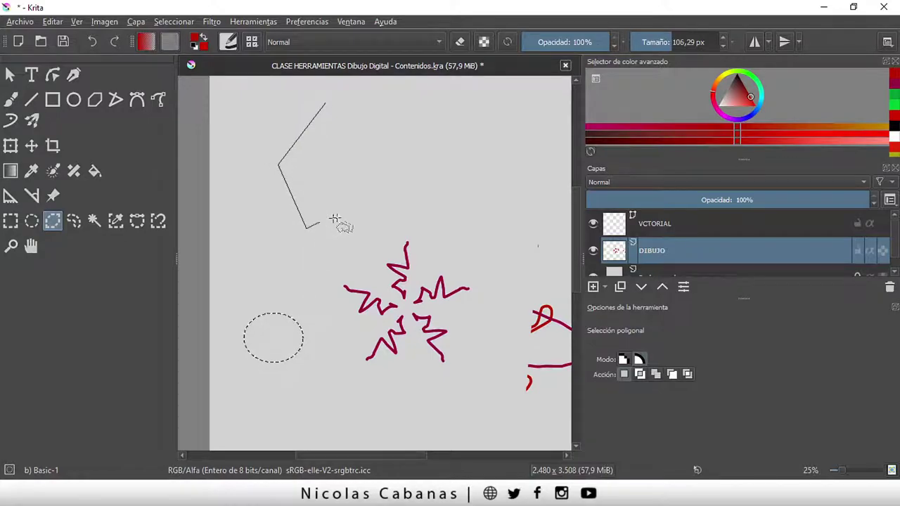
pyautogui.click(415, 213)
pyautogui.click(440, 153)
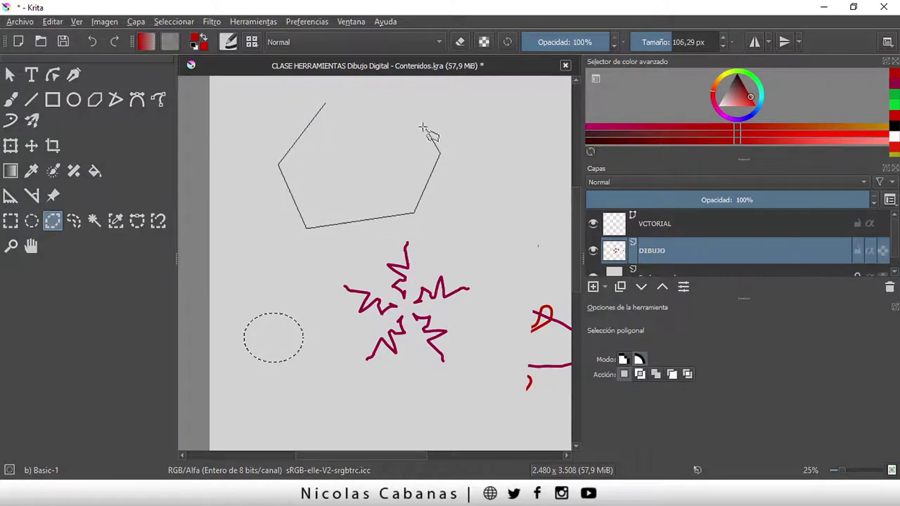
pyautogui.press('Return')
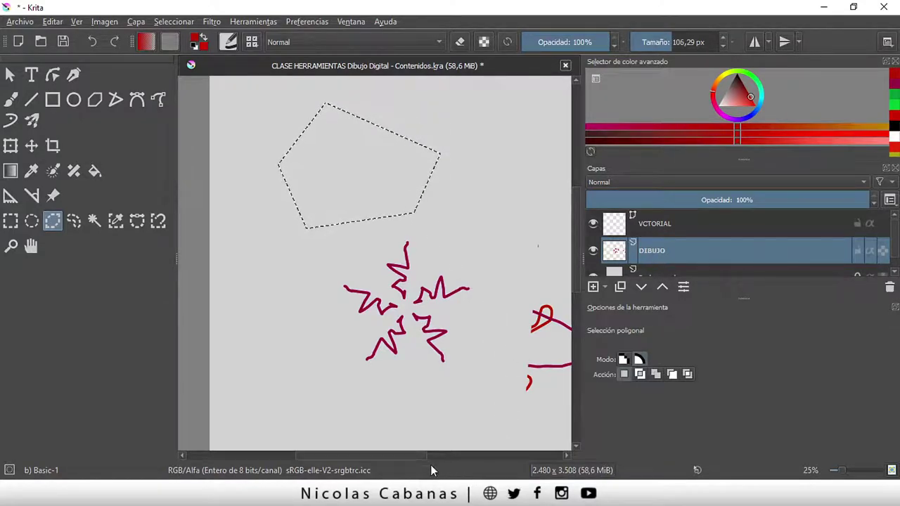
pyautogui.moveTo(426, 454); pyautogui.dragTo(444, 457)
# Step: Outline the right-side strokes with a polygon, delete them, and deselect
pyautogui.click(404, 264)
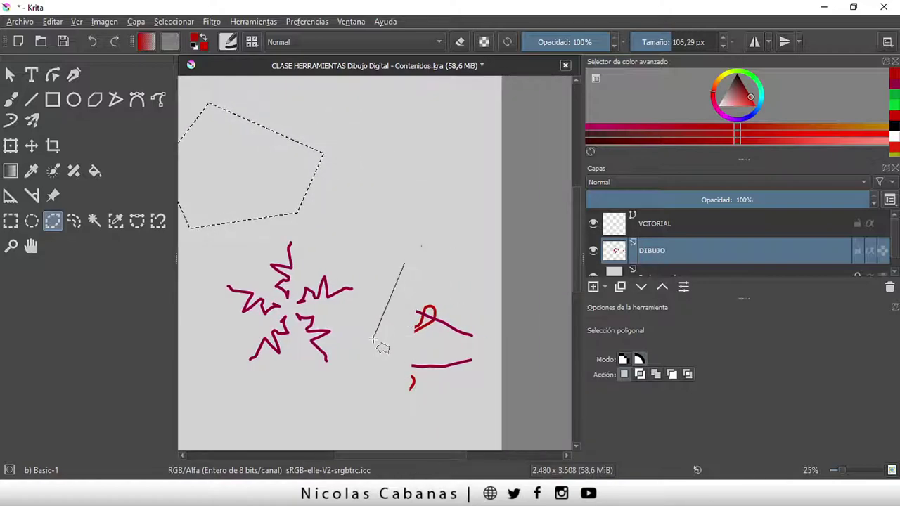
pyautogui.click(373, 346)
pyautogui.click(386, 436)
pyautogui.click(474, 402)
pyautogui.click(488, 346)
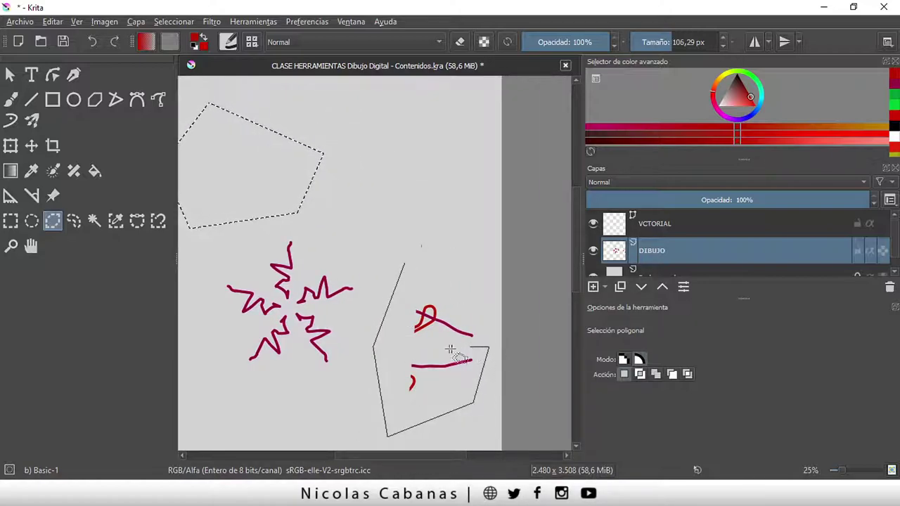
pyautogui.click(421, 346)
pyautogui.click(389, 331)
pyautogui.click(430, 256)
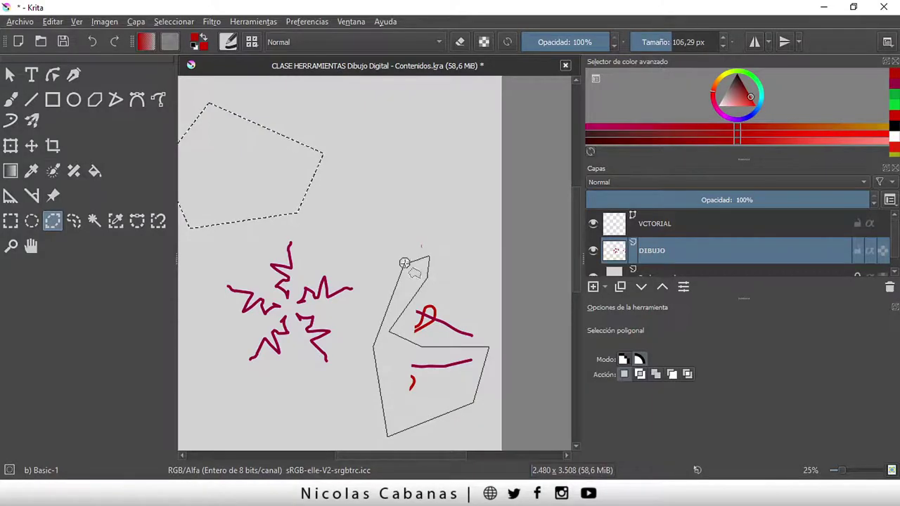
pyautogui.click(404, 264)
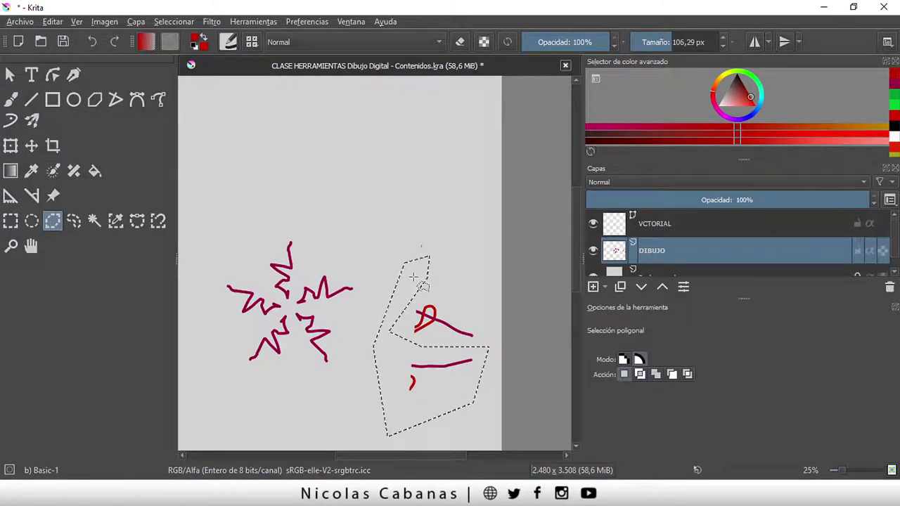
pyautogui.press('Delete')
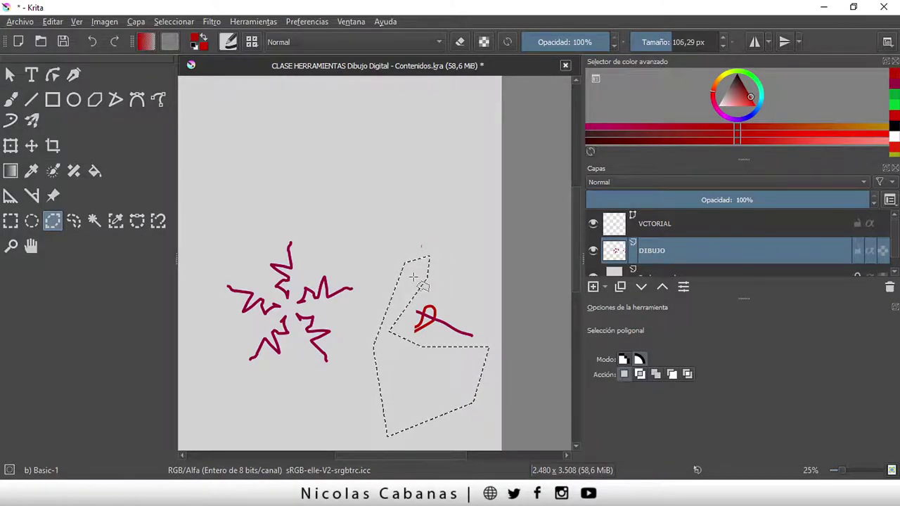
pyautogui.click(185, 24)
pyautogui.click(201, 54)
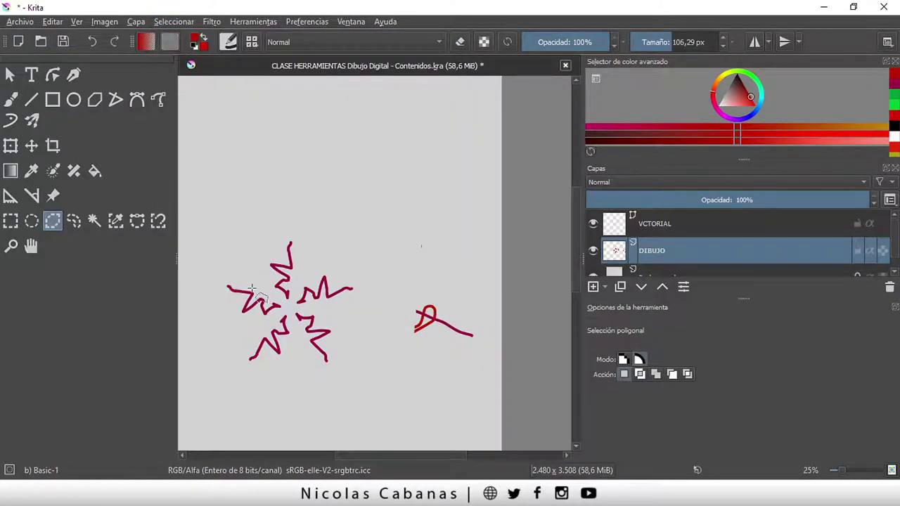
# Step: Freehand-select and delete the right red loop, deselect, then outline a new area beside the star
pyautogui.click(74, 222)
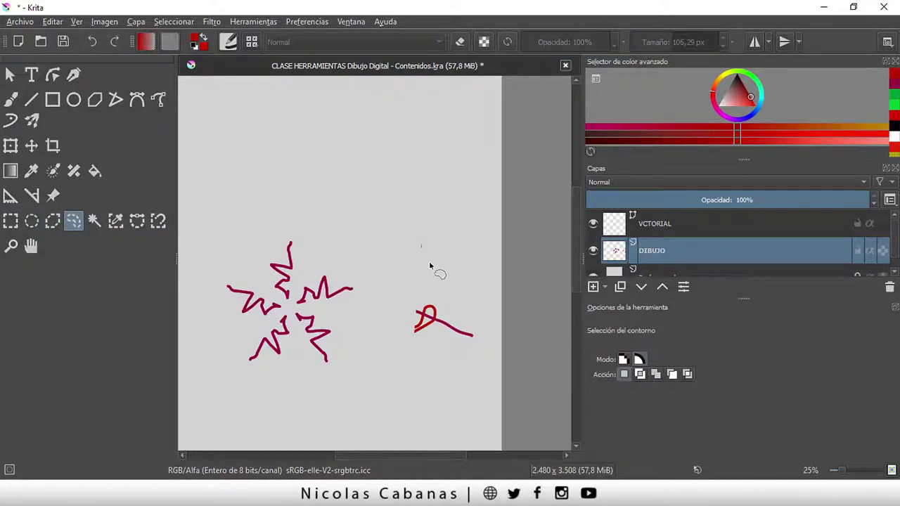
pyautogui.moveTo(428, 262)
pyautogui.mouseDown()
pyautogui.moveTo(396, 350)
pyautogui.moveTo(446, 377)
pyautogui.moveTo(482, 367)
pyautogui.moveTo(490, 301)
pyautogui.moveTo(440, 251)
pyautogui.mouseUp()
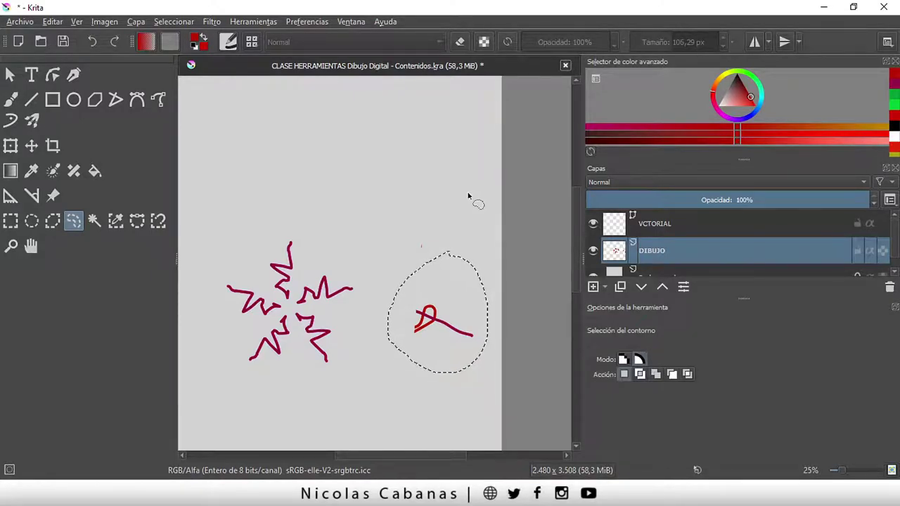
pyautogui.press('Delete')
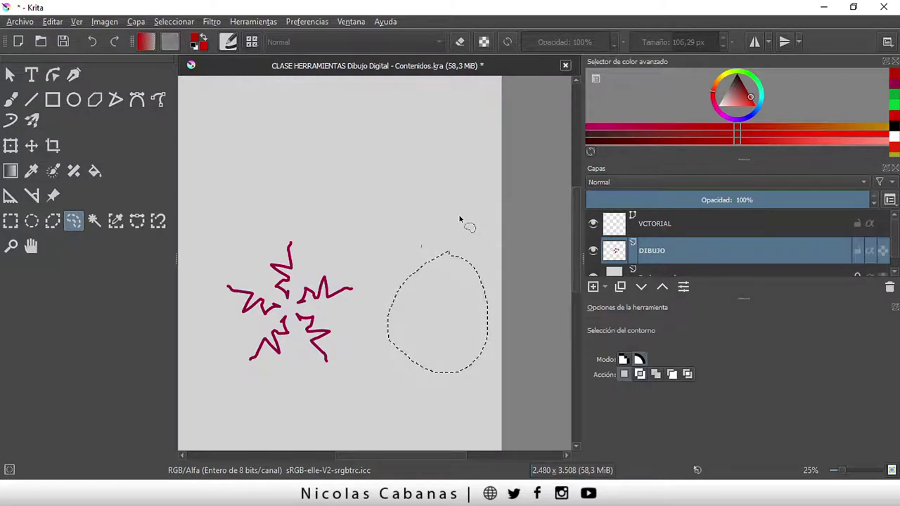
pyautogui.hotkey('ctrl', 'shift', 'a')
pyautogui.moveTo(403, 265); pyautogui.dragTo(424, 222)
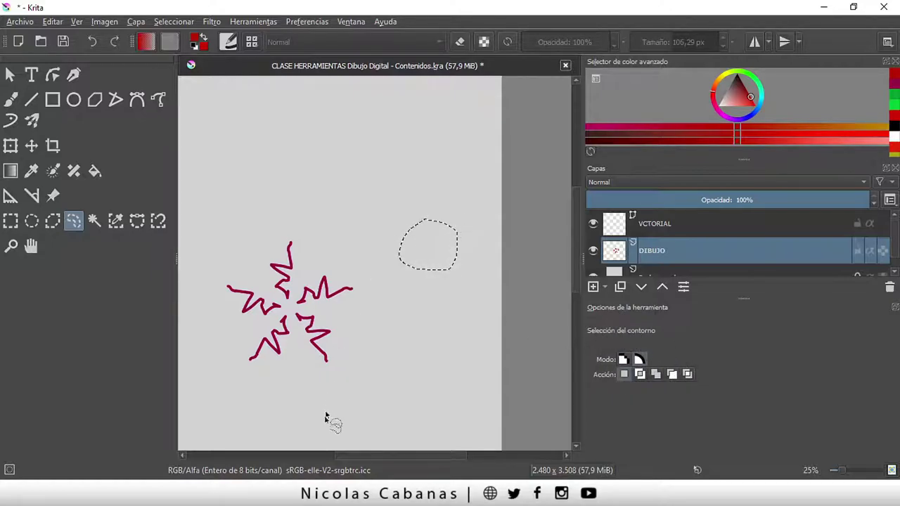
pyautogui.moveTo(365, 456); pyautogui.dragTo(345, 453)
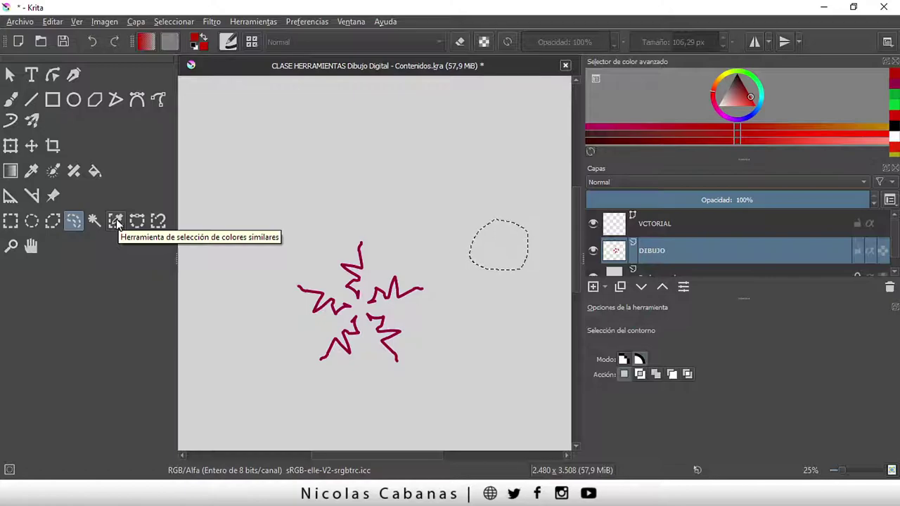
# Step: Select the maroon star by similar colour, then clear the selection
pyautogui.click(116, 221)
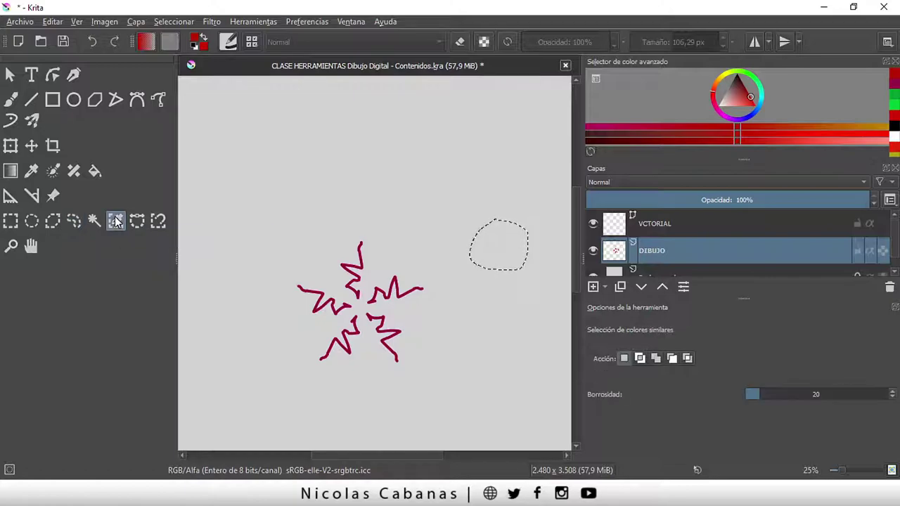
pyautogui.click(351, 255)
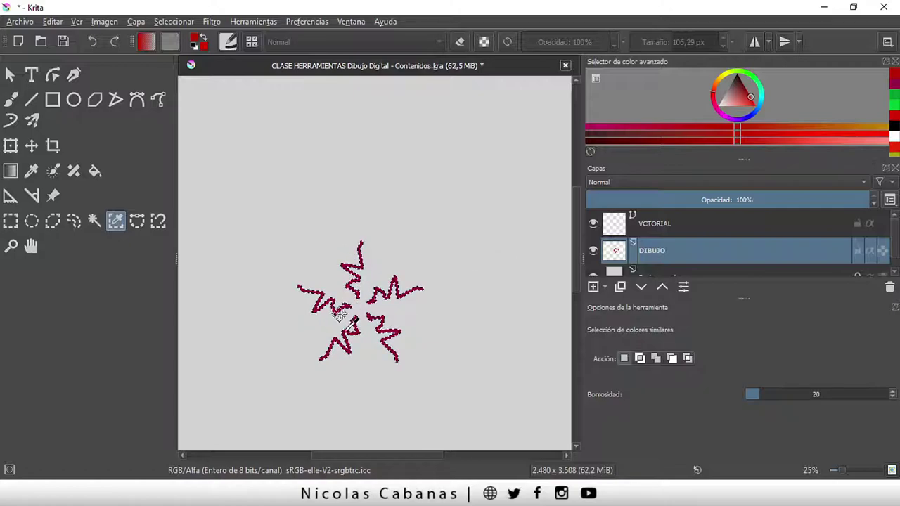
pyautogui.click(173, 21)
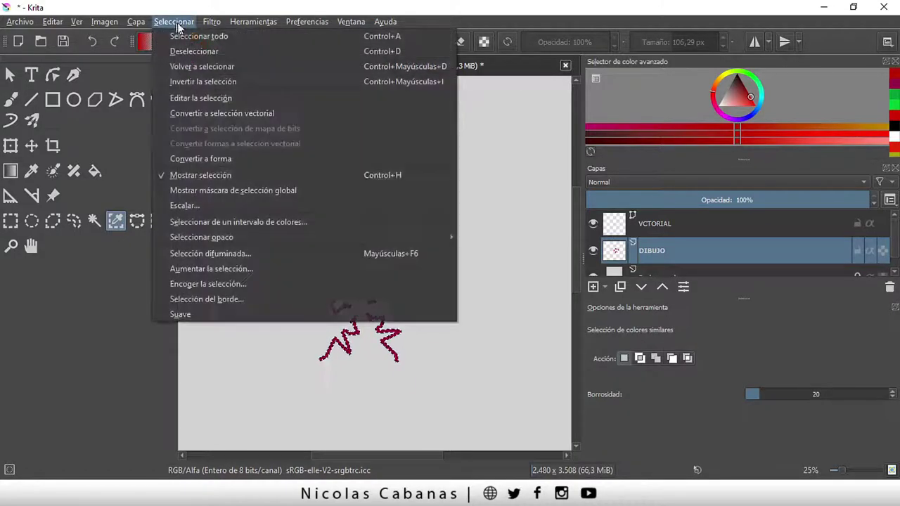
pyautogui.click(194, 51)
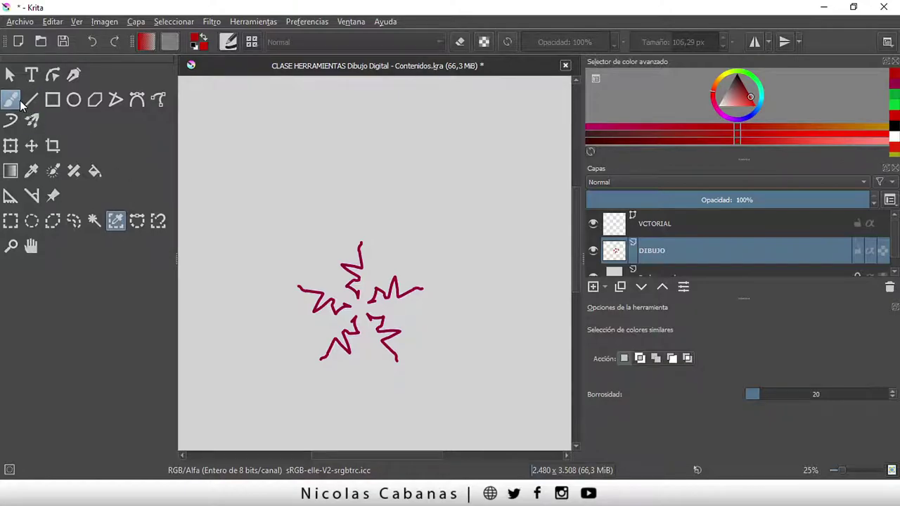
# Step: Paint mirrored green strokes at 11,48 px, then yellow strokes, around the star with the Multibrush
pyautogui.click(38, 120)
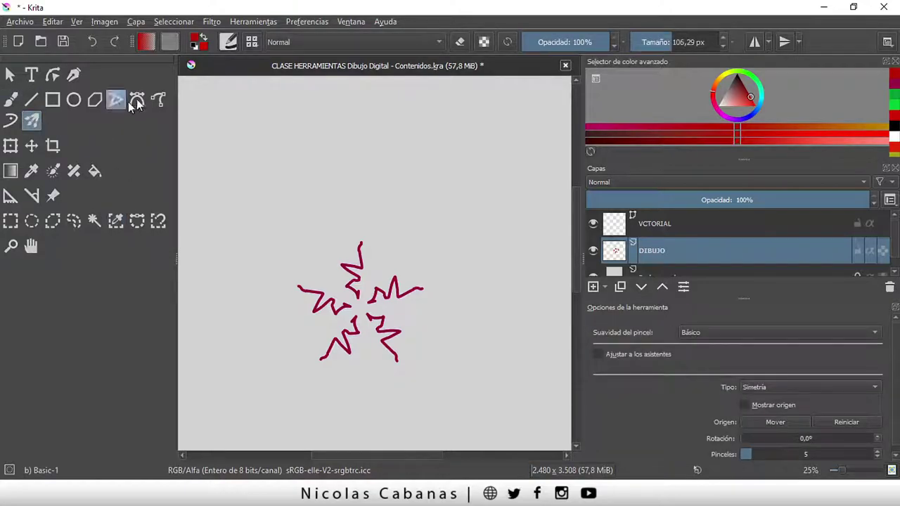
pyautogui.click(754, 80)
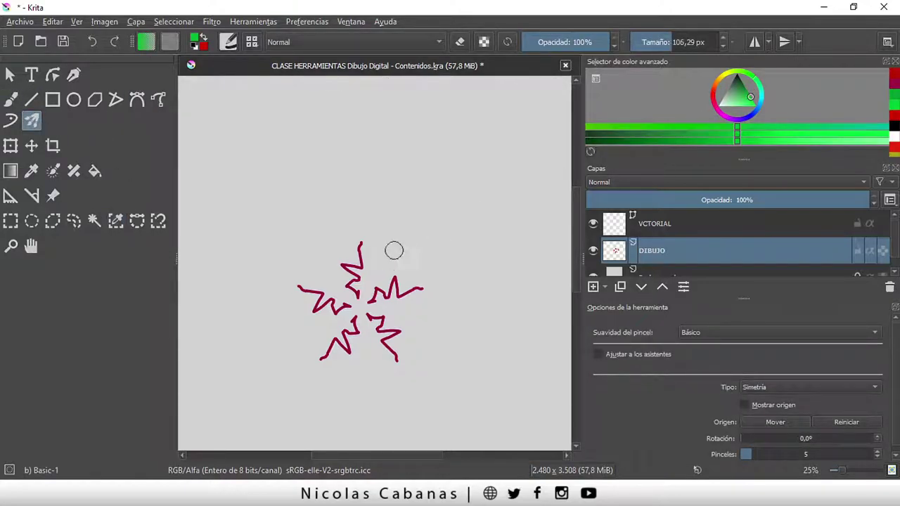
pyautogui.click(654, 43)
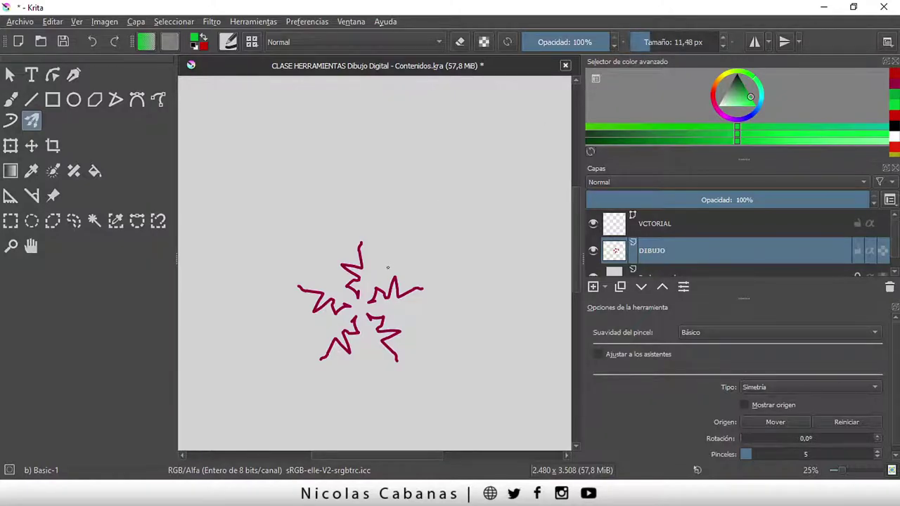
pyautogui.moveTo(399, 250); pyautogui.dragTo(436, 210)
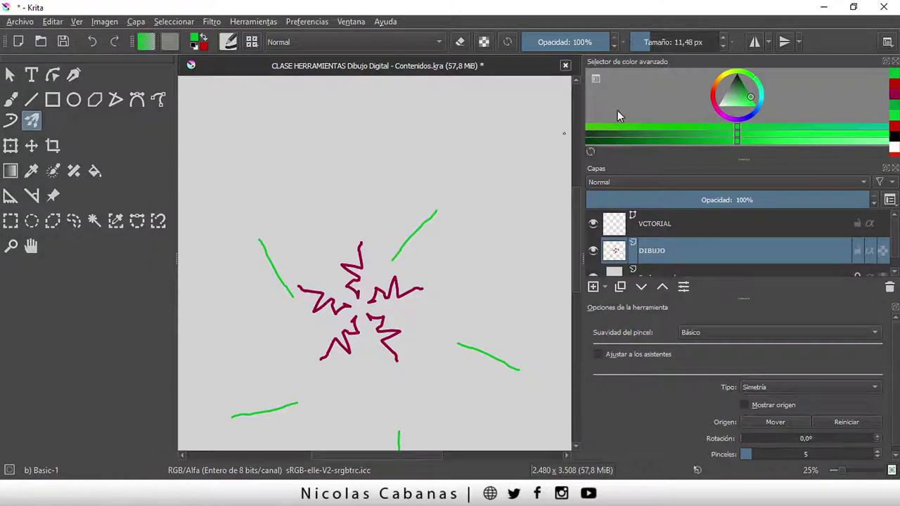
pyautogui.click(724, 79)
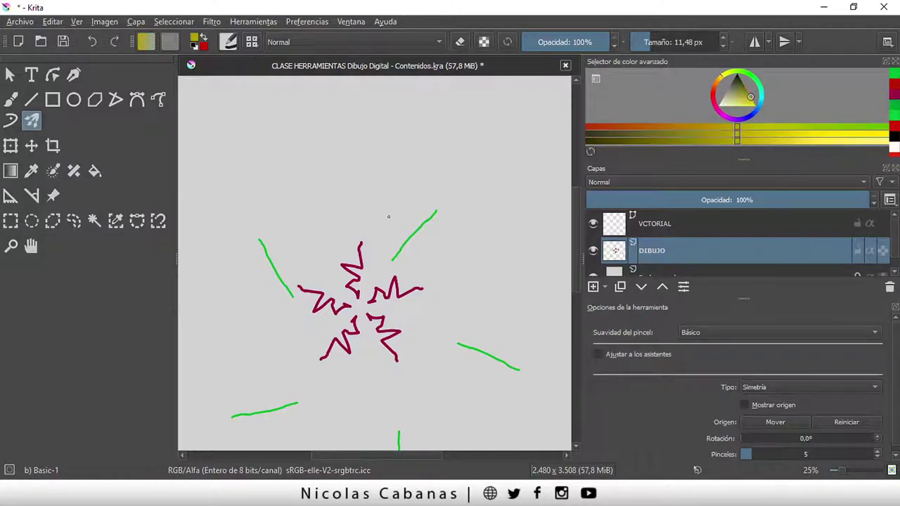
pyautogui.moveTo(332, 242); pyautogui.dragTo(312, 208)
pyautogui.moveTo(403, 242); pyautogui.dragTo(462, 215)
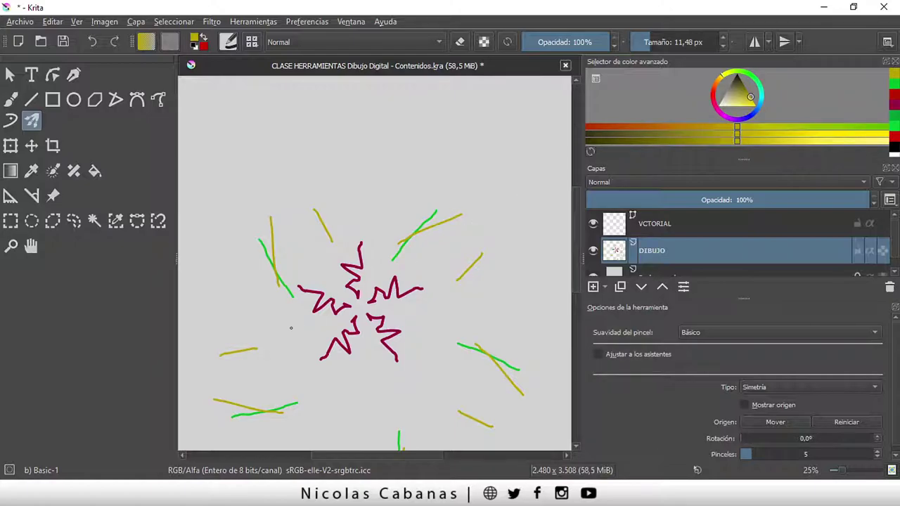
# Step: Select the green and yellow strokes around the star by similar colour
pyautogui.click(114, 223)
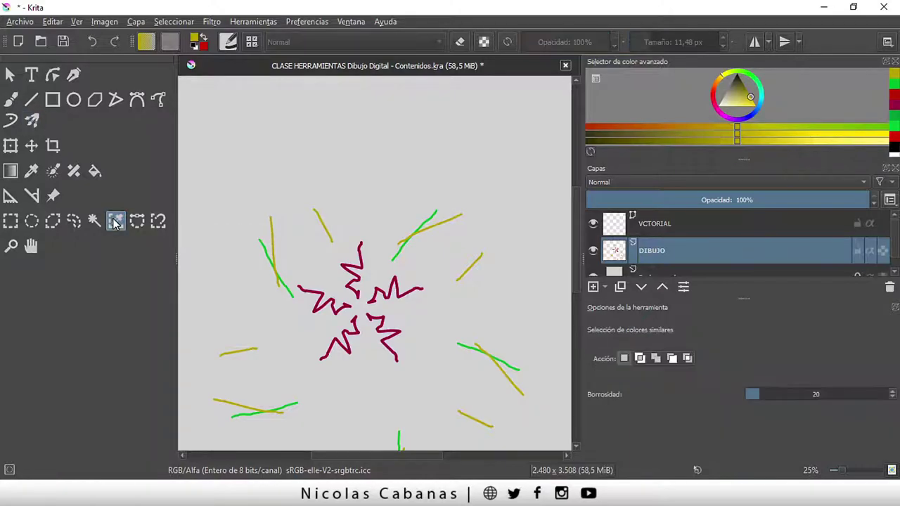
pyautogui.click(262, 233)
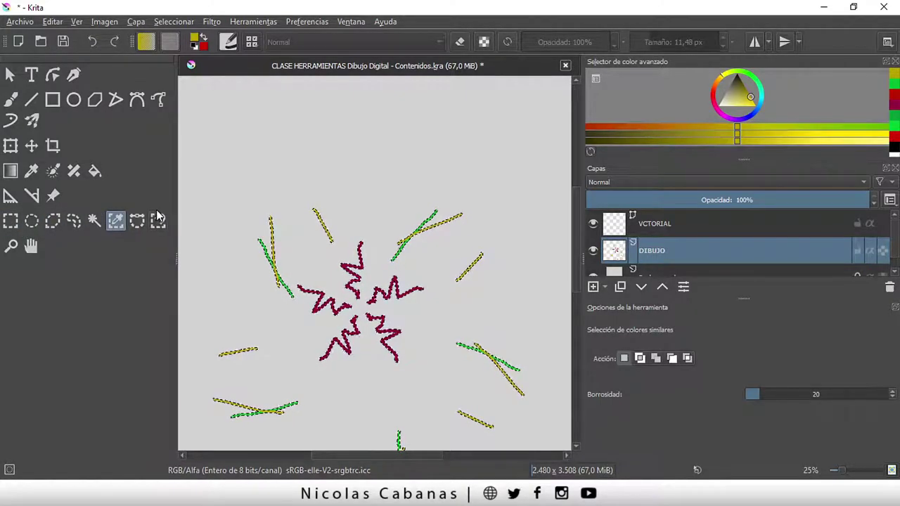
pyautogui.click(137, 221)
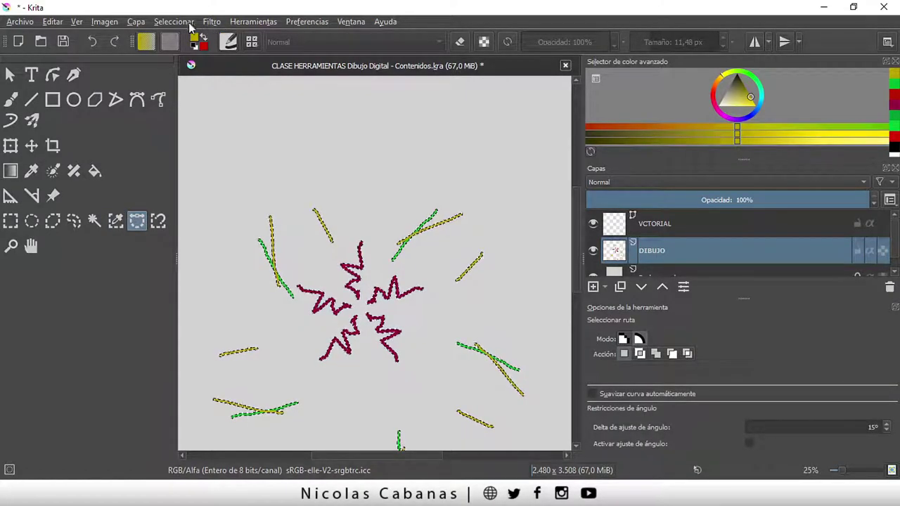
# Step: Deselect, then enclose the upper-left green and yellow strokes in a closed curved path selection
pyautogui.click(190, 24)
pyautogui.click(190, 50)
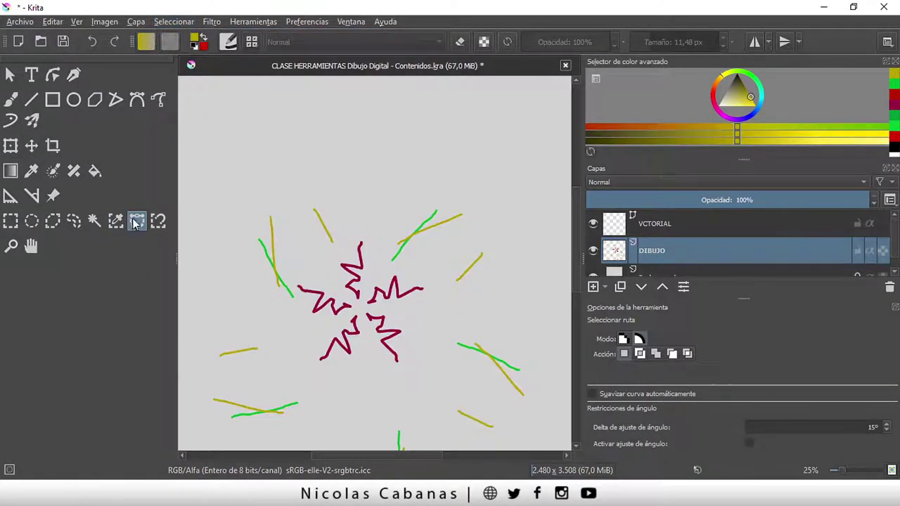
pyautogui.moveTo(240, 214); pyautogui.dragTo(223, 282)
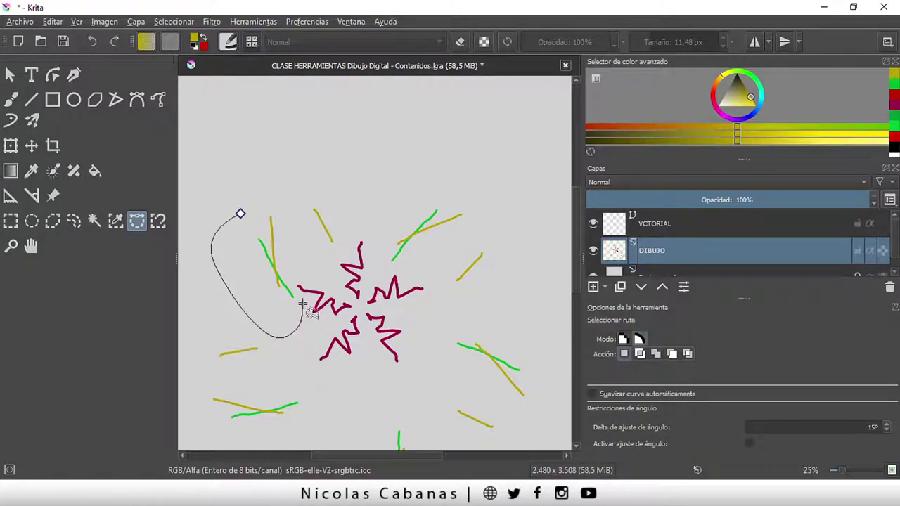
pyautogui.click(294, 205)
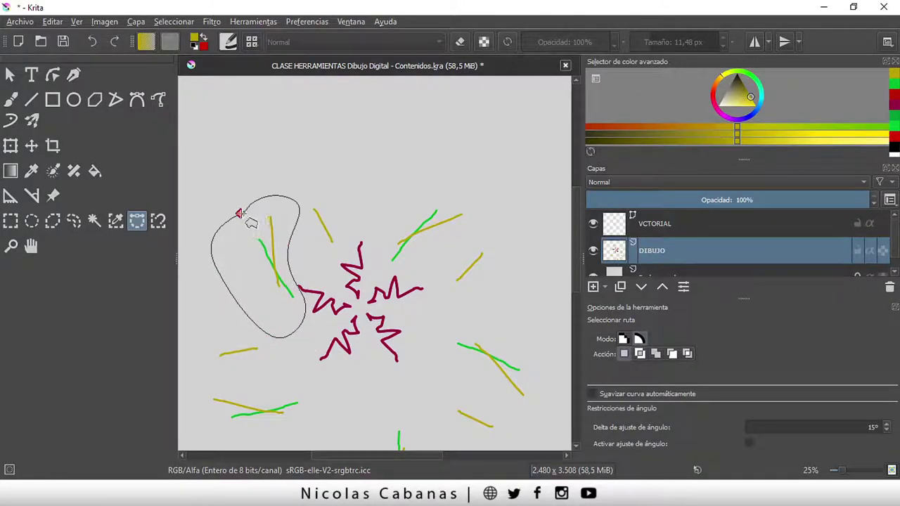
pyautogui.click(241, 214)
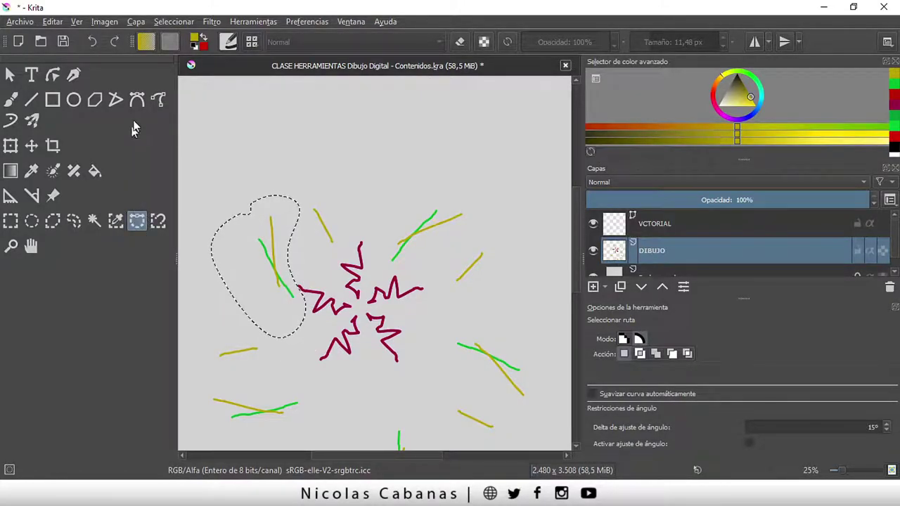
pyautogui.click(158, 221)
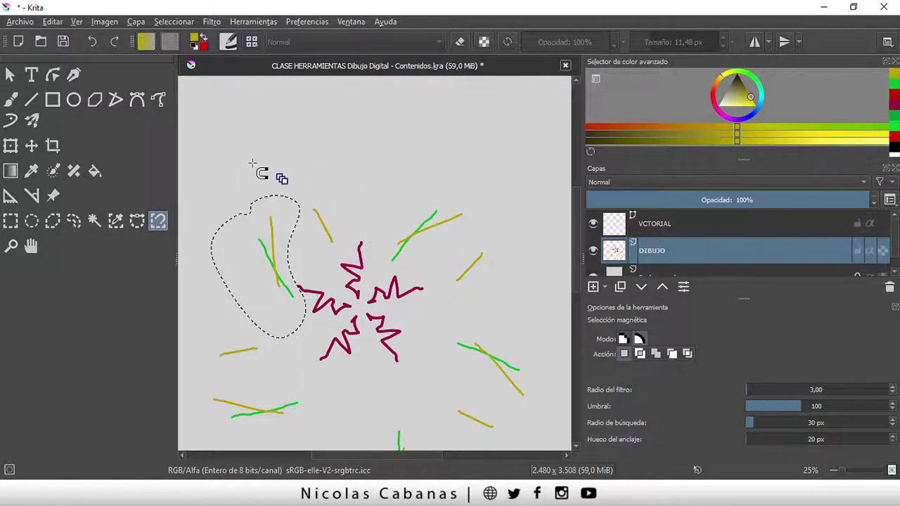
# Step: Wait for Krita to restart and show the Welcome screen with recent documents
pyautogui.click(252, 163)
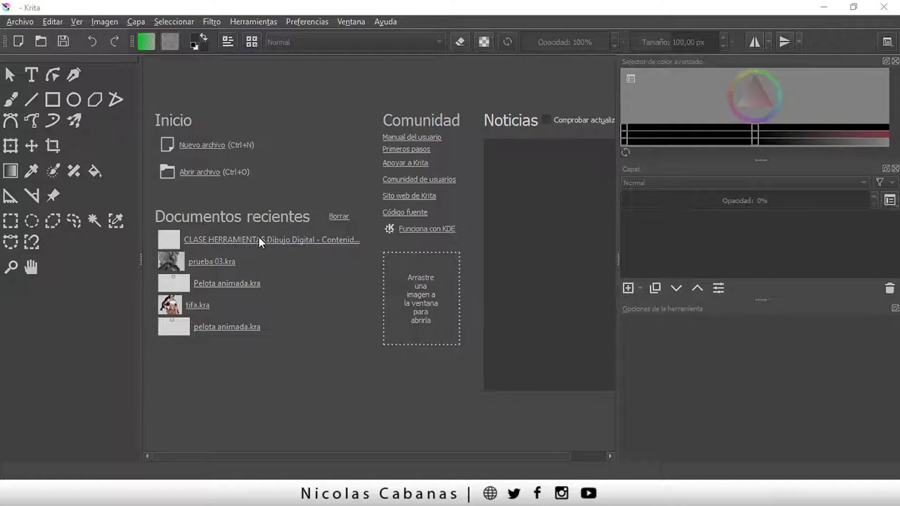
# Step: Reopen 'CLASE HERRAMIENTAS Dibujo Digital - Contenidos.kra' from the recent documents list
pyautogui.click(19, 21)
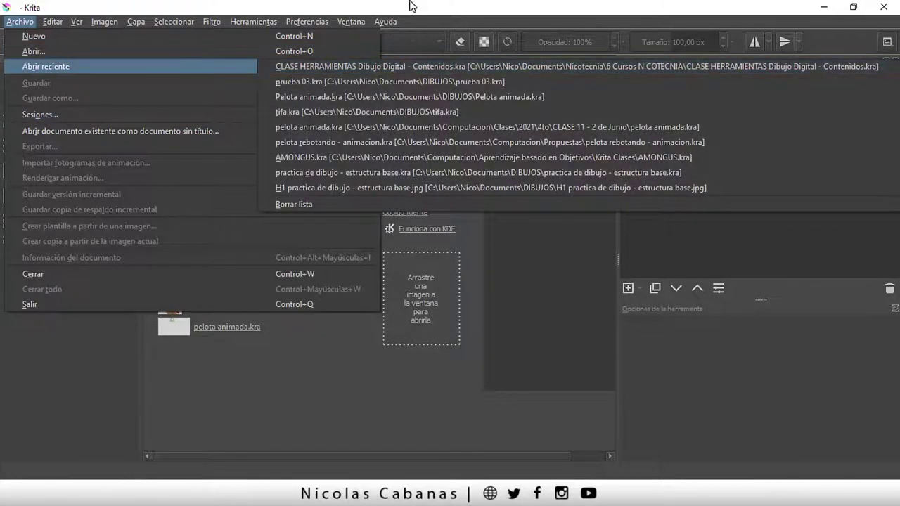
pyautogui.click(272, 140)
pyautogui.click(236, 240)
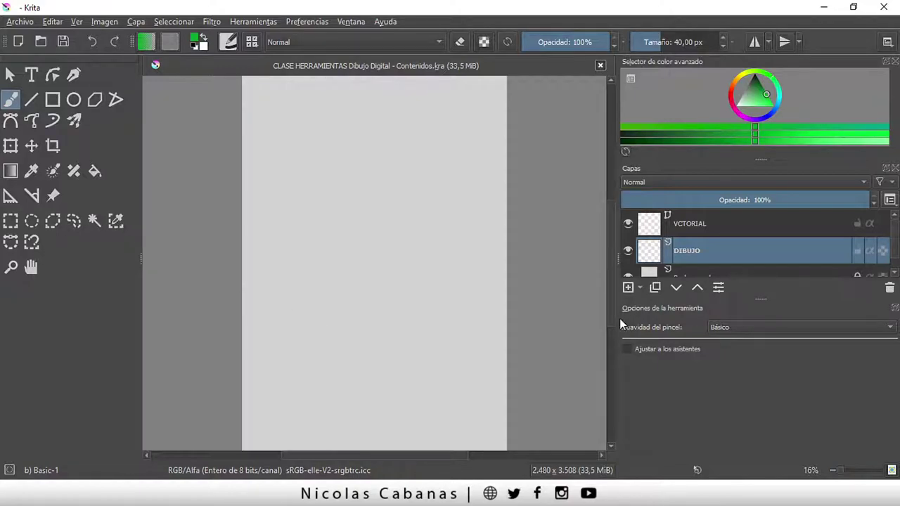
# Step: In black, draw a circle for the head and a small rectangle neck below it
pyautogui.moveTo(760, 298); pyautogui.dragTo(761, 327)
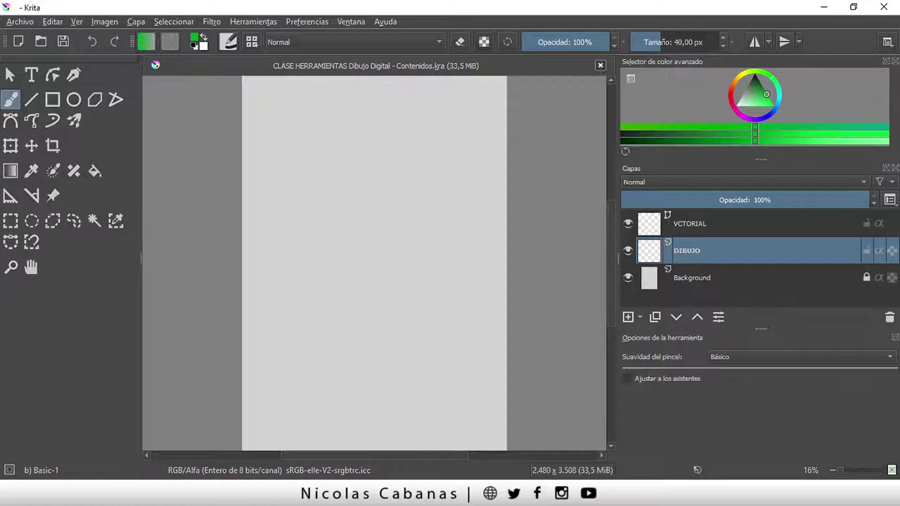
pyautogui.click(73, 100)
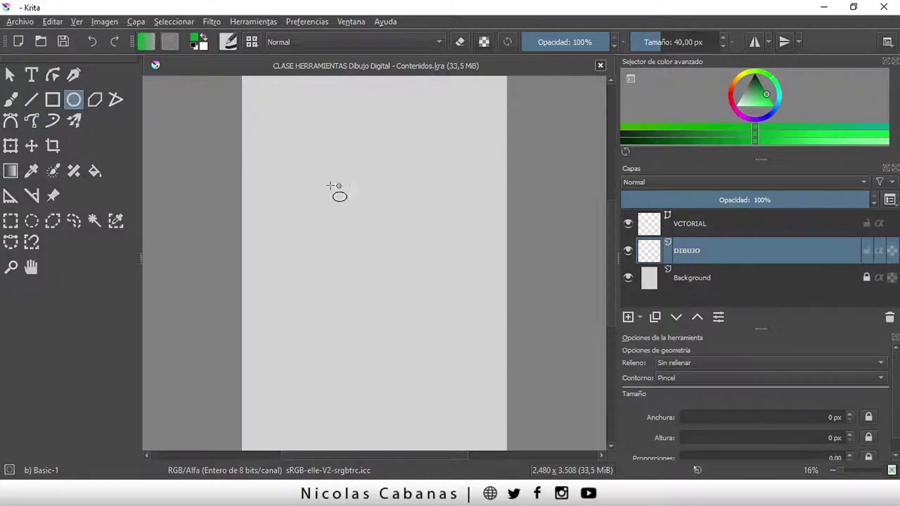
pyautogui.click(758, 92)
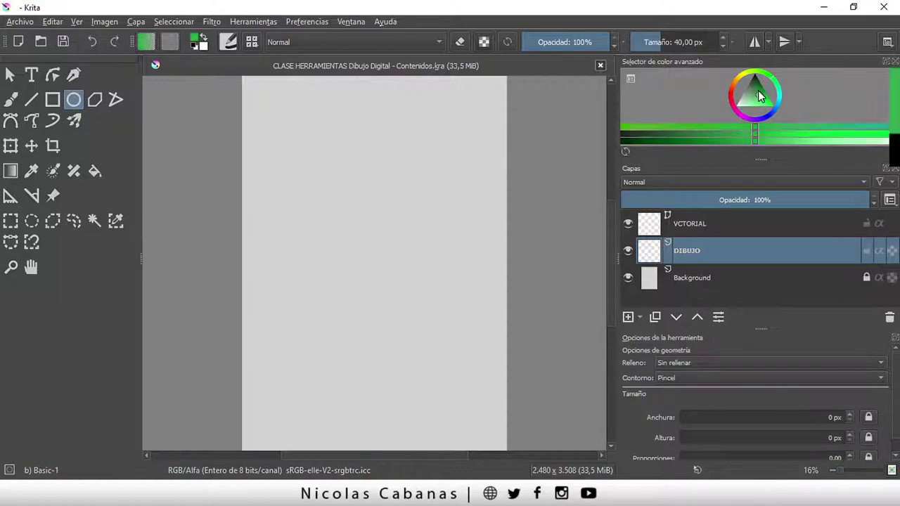
pyautogui.moveTo(758, 92); pyautogui.dragTo(739, 106)
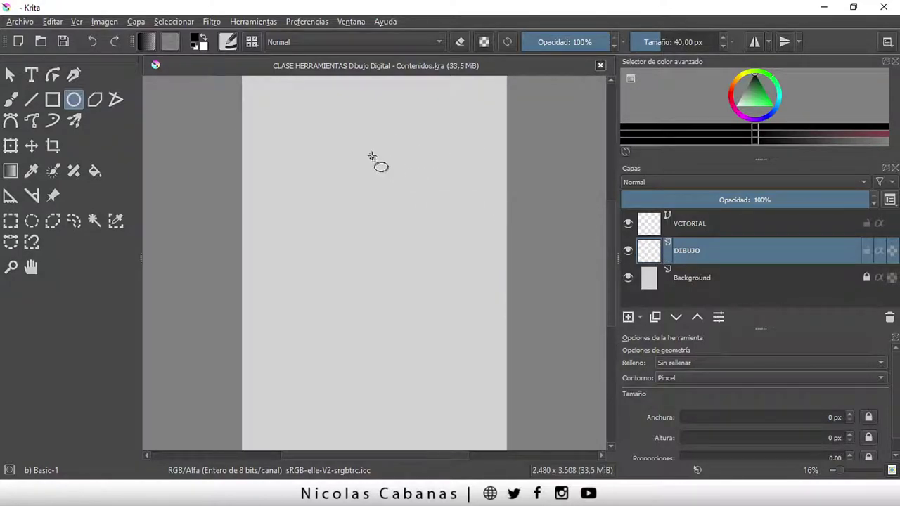
pyautogui.moveTo(372, 156); pyautogui.dragTo(461, 250)
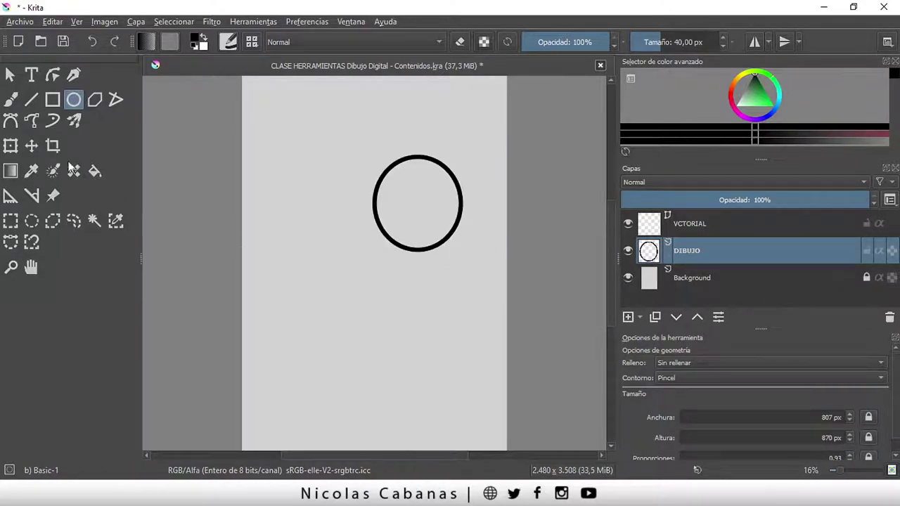
pyautogui.click(53, 99)
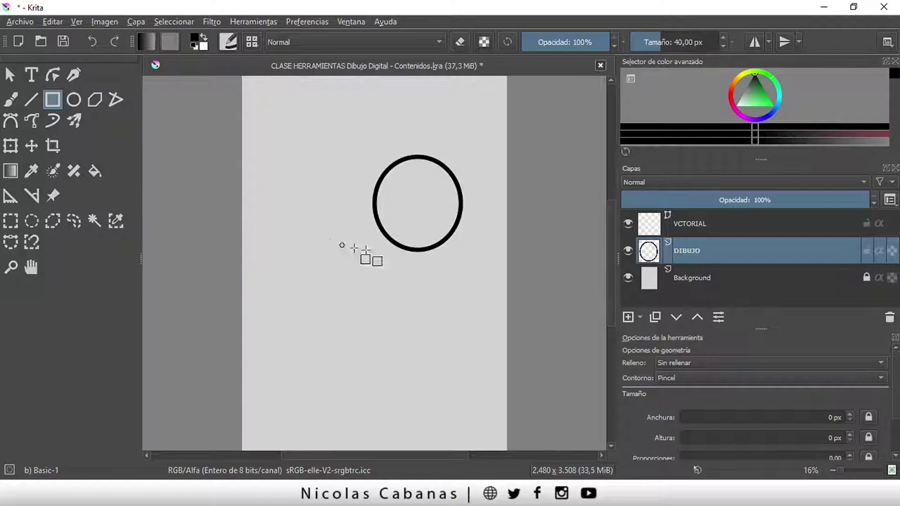
pyautogui.moveTo(409, 251); pyautogui.dragTo(455, 359)
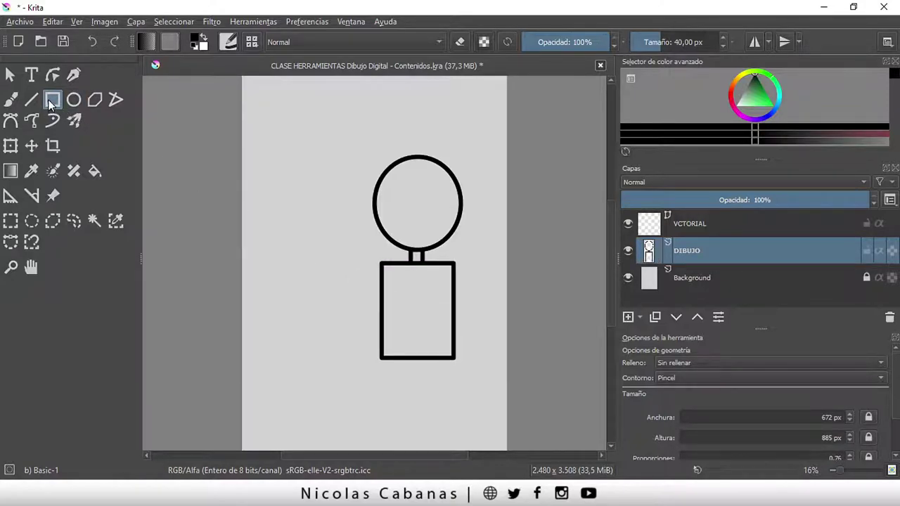
# Step: Draw the bent arm raised to the left as a closed Bezier curve shape
pyautogui.click(100, 103)
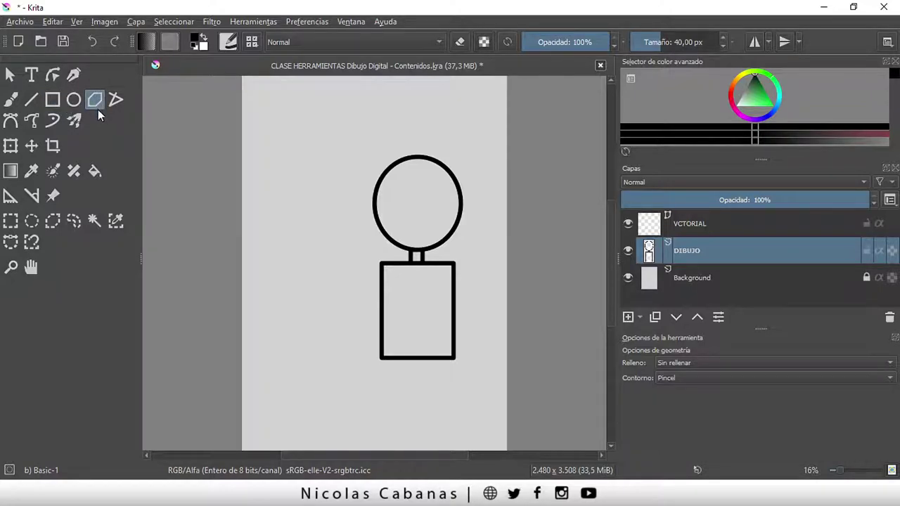
pyautogui.click(13, 121)
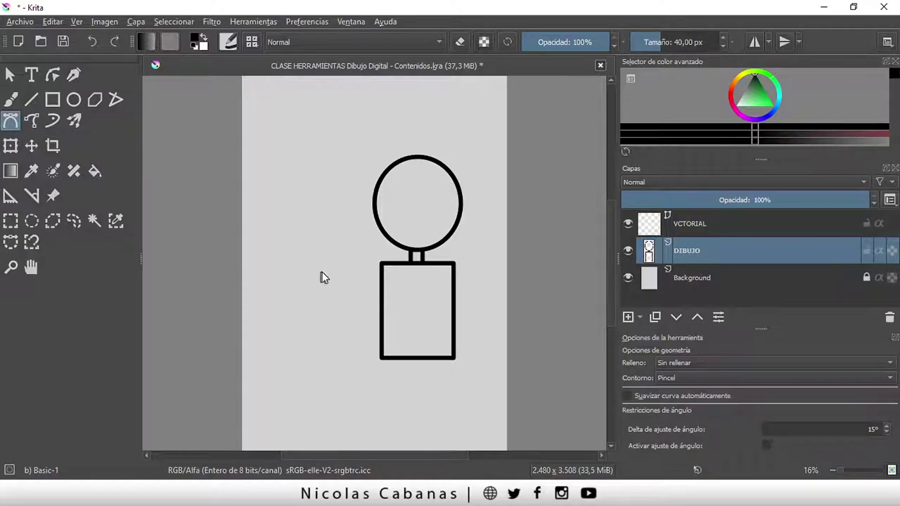
pyautogui.moveTo(374, 264); pyautogui.dragTo(339, 286)
pyautogui.click(340, 280)
pyautogui.click(308, 250)
pyautogui.click(296, 265)
pyautogui.moveTo(378, 268); pyautogui.dragTo(352, 272)
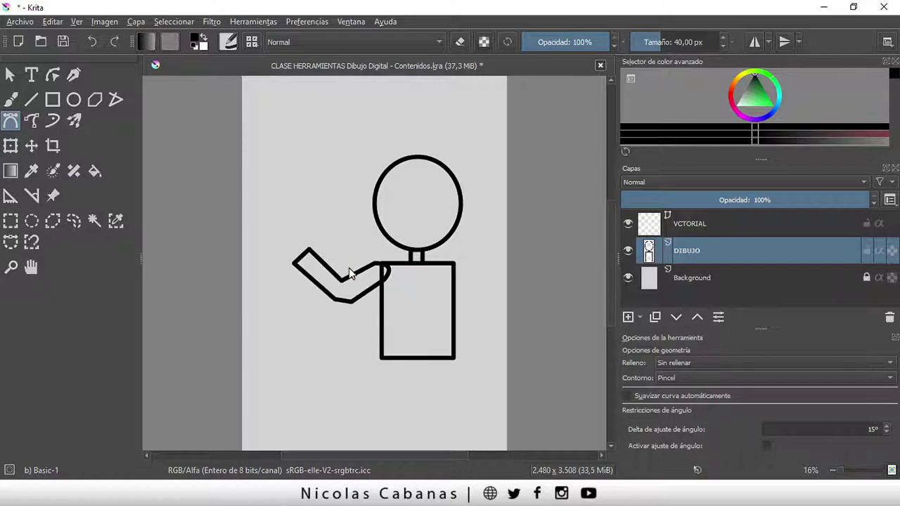
# Step: Add a spiky zigzag hand outline at the arm's tip, closed at its start point
pyautogui.click(306, 251)
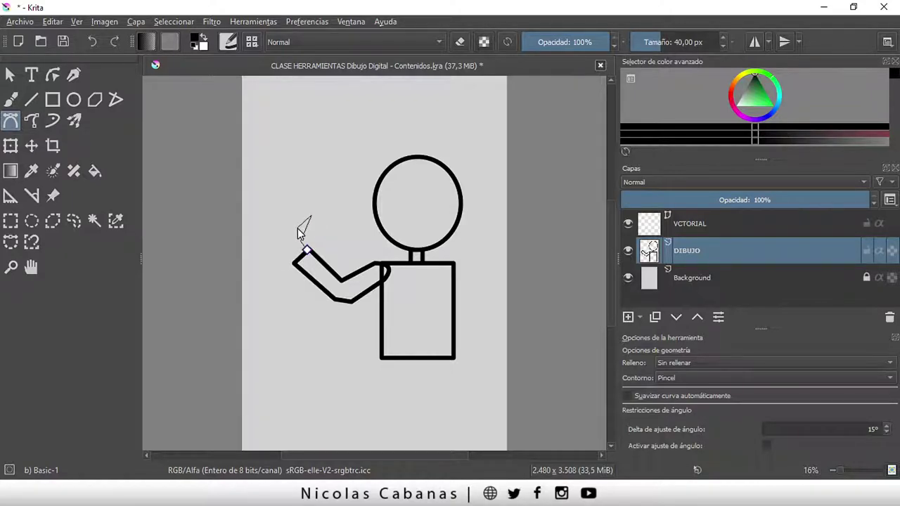
pyautogui.click(284, 225)
pyautogui.click(272, 231)
pyautogui.click(256, 233)
pyautogui.click(269, 239)
pyautogui.click(251, 251)
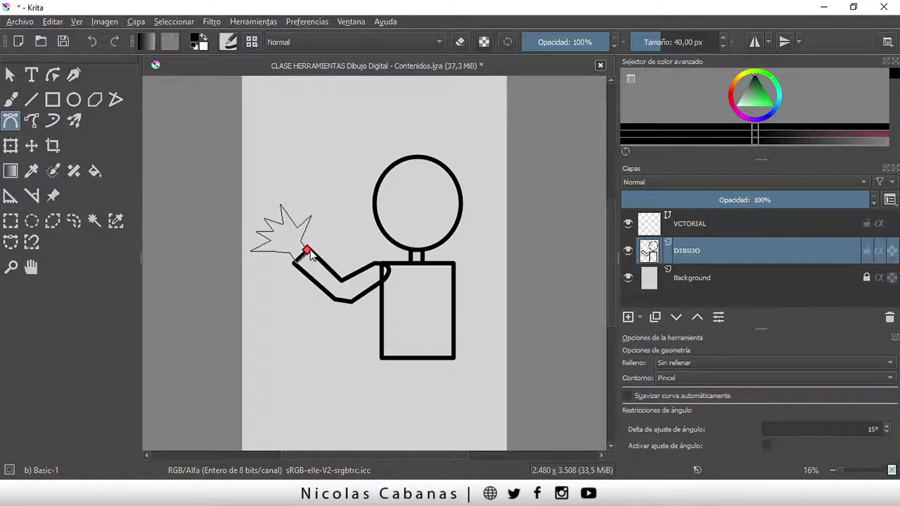
pyautogui.click(309, 251)
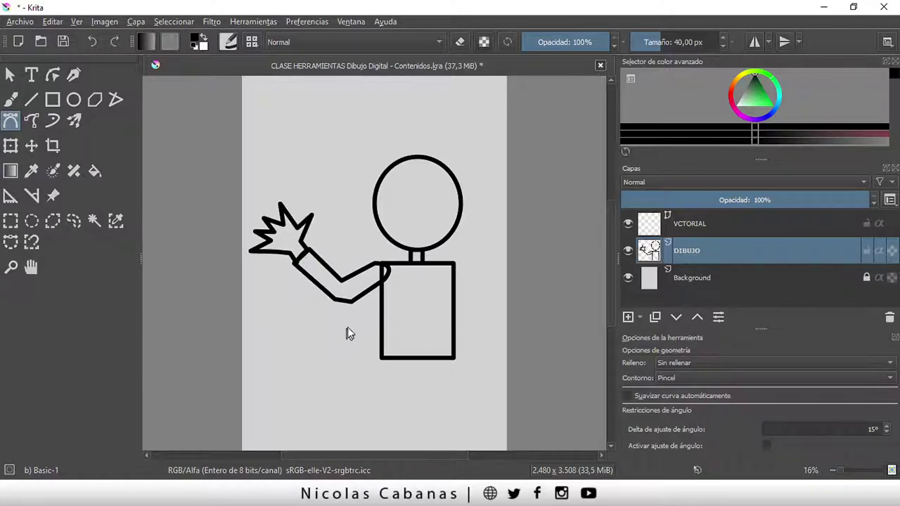
# Step: Move the figure higher on the page and draw a square box below the torso
pyautogui.click(54, 101)
pyautogui.scroll(-1, 396, 379)
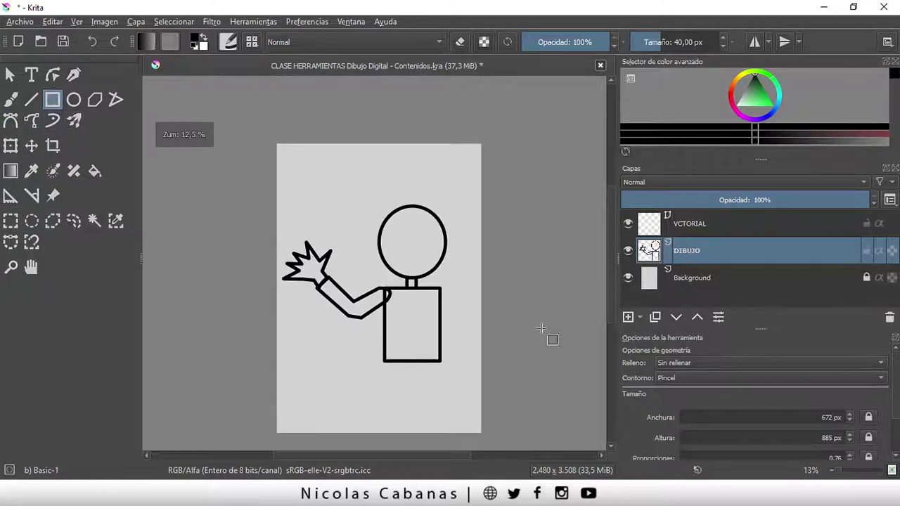
pyautogui.moveTo(607, 281); pyautogui.dragTo(609, 302)
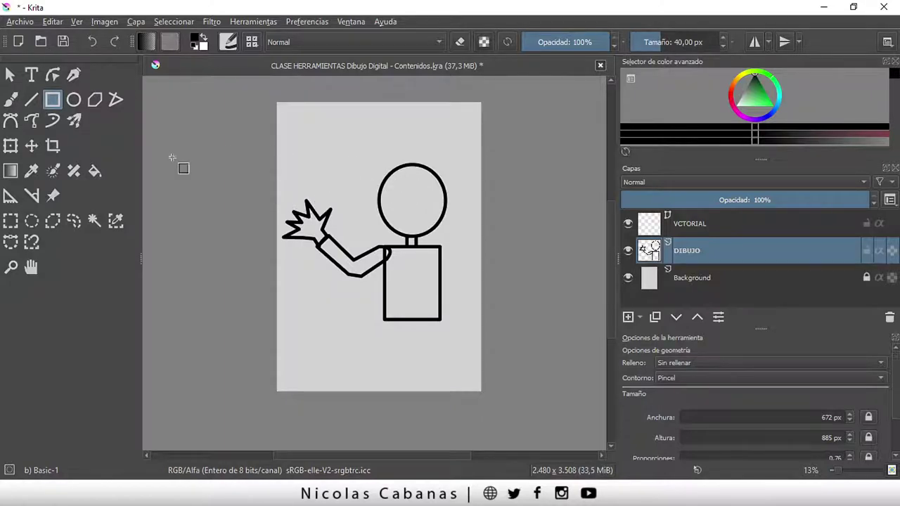
pyautogui.click(32, 145)
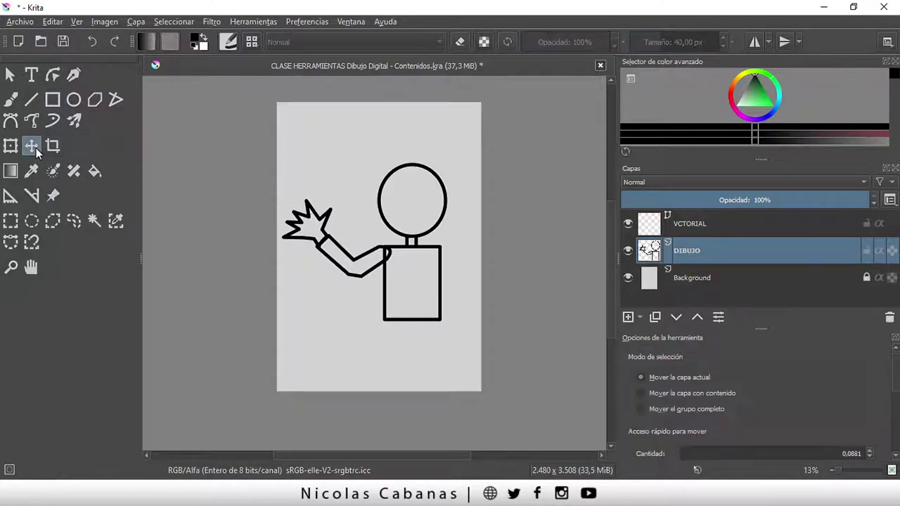
pyautogui.moveTo(422, 239)
pyautogui.mouseDown()
pyautogui.moveTo(426, 207)
pyautogui.moveTo(424, 215)
pyautogui.mouseUp()
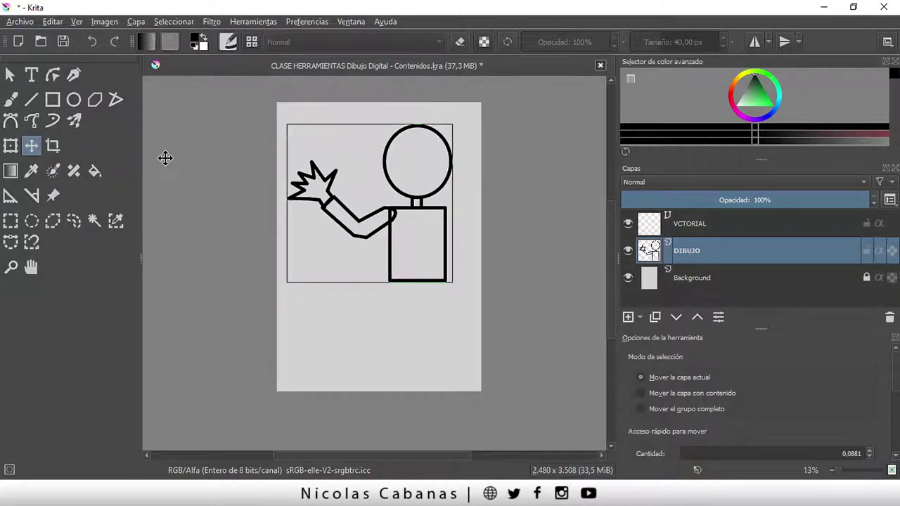
pyautogui.click(53, 100)
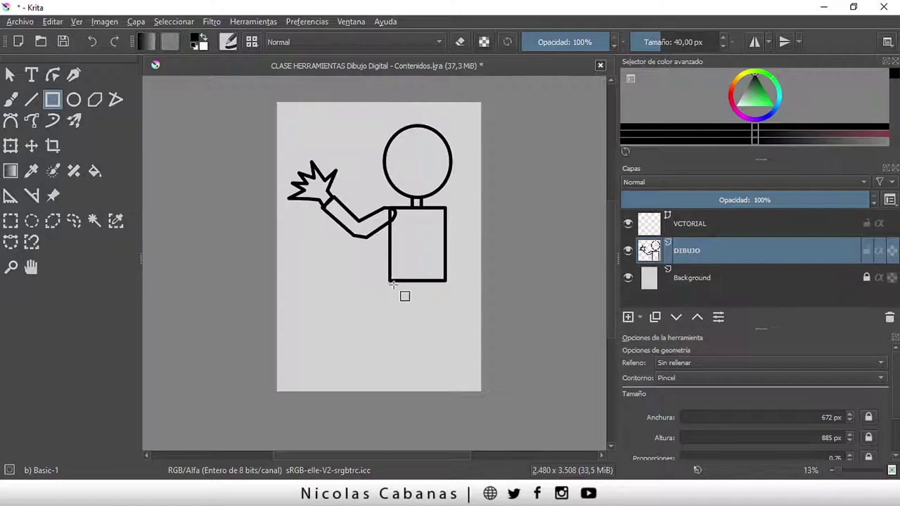
pyautogui.moveTo(392, 284); pyautogui.dragTo(444, 338)
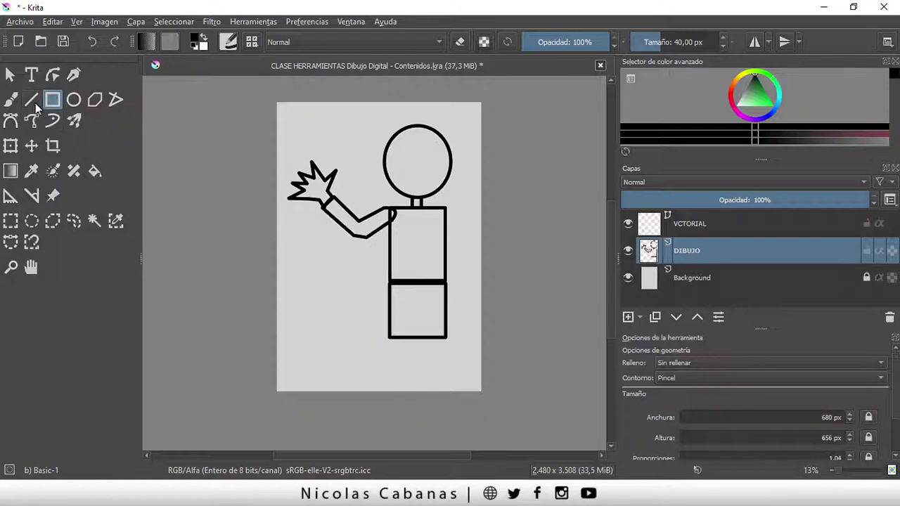
# Step: Draw the first leg ending in a foot as a Bezier curve below the shorts
pyautogui.click(12, 121)
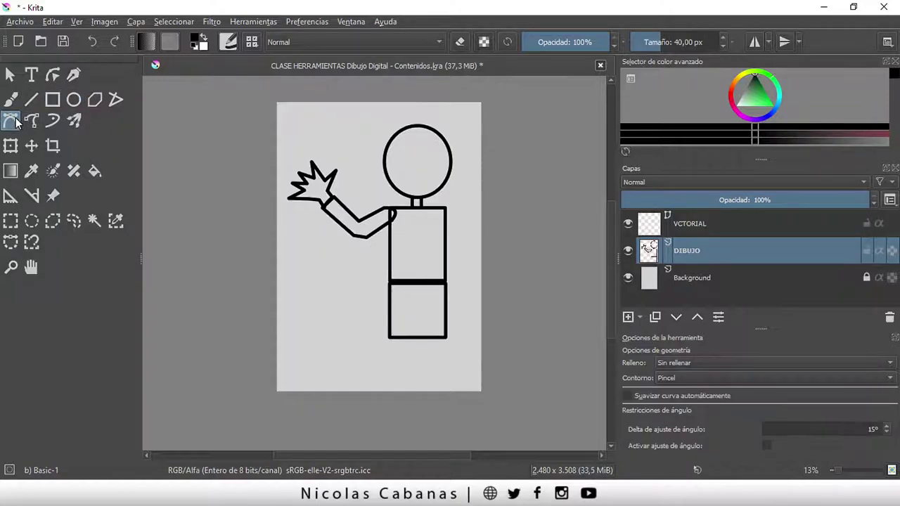
pyautogui.click(393, 363)
pyautogui.moveTo(372, 383); pyautogui.dragTo(369, 383)
pyautogui.click(390, 338)
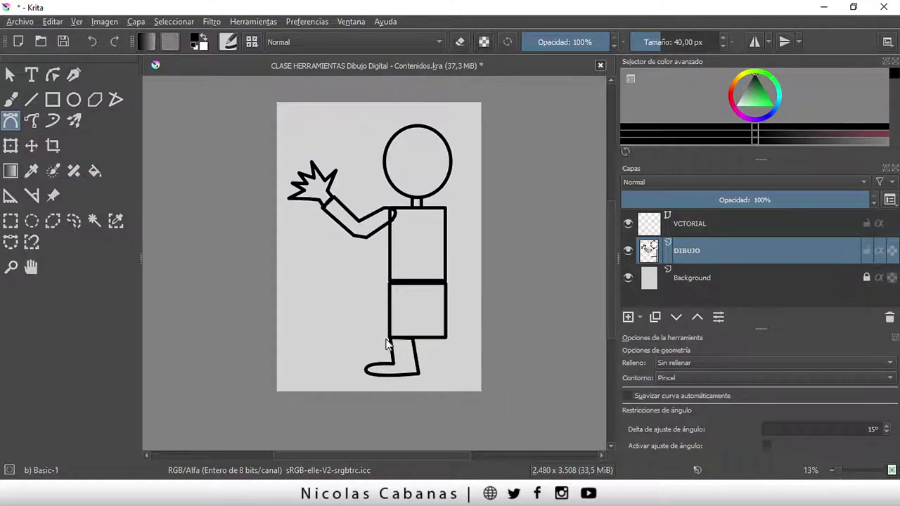
pyautogui.scroll(2, 391, 357)
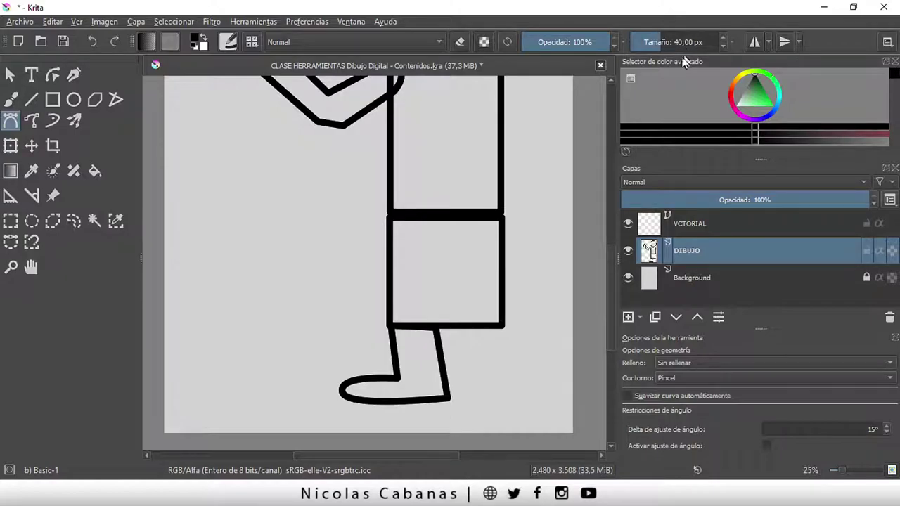
pyautogui.scroll(-1, 517, 223)
pyautogui.scroll(1, 614, 251)
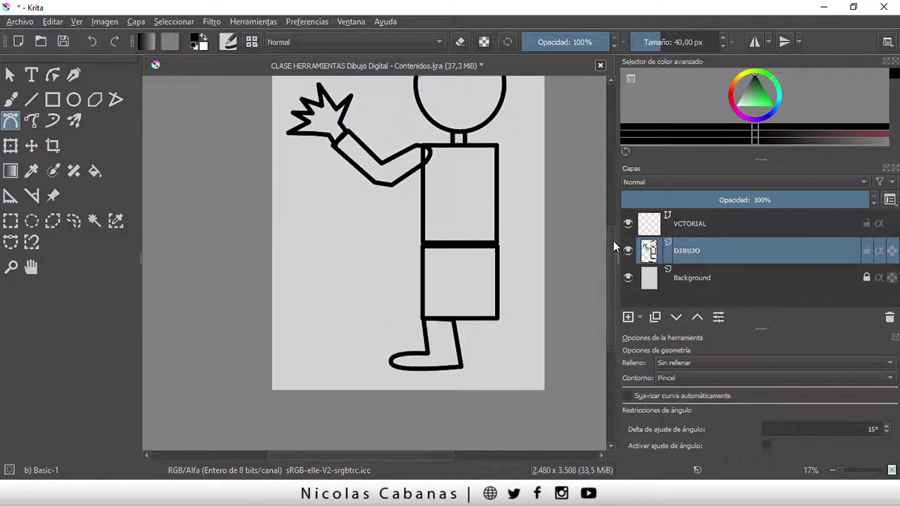
pyautogui.scroll(1, 613, 241)
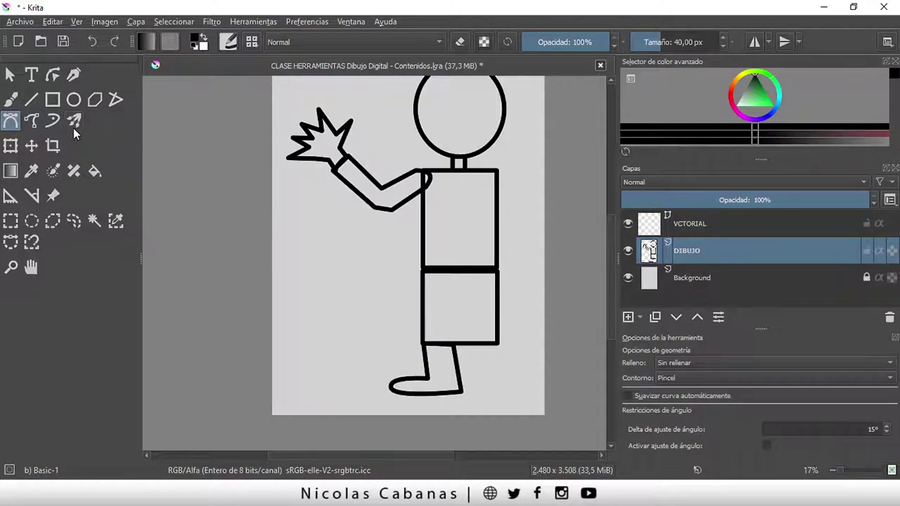
# Step: Draw the second leg and its rounded shoe as a freehand path
pyautogui.click(35, 121)
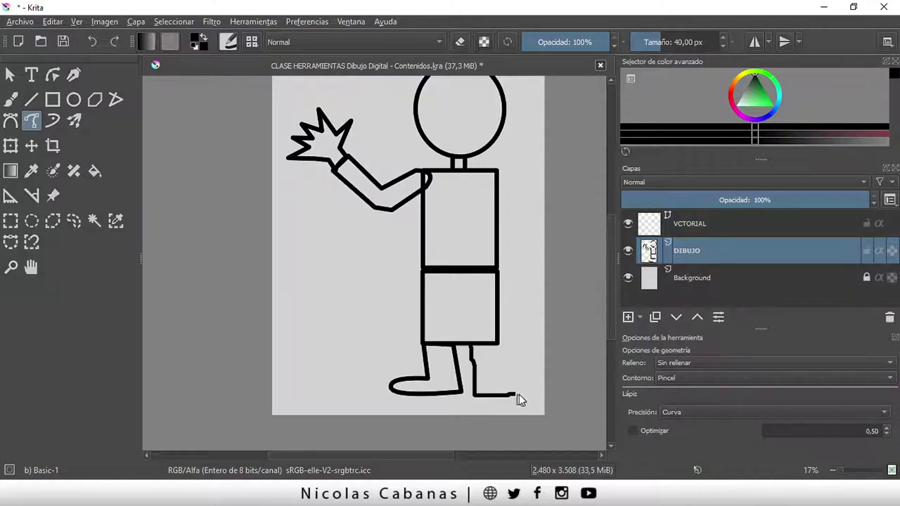
pyautogui.moveTo(517, 395)
pyautogui.mouseDown()
pyautogui.moveTo(496, 347)
pyautogui.moveTo(470, 347)
pyautogui.mouseUp()
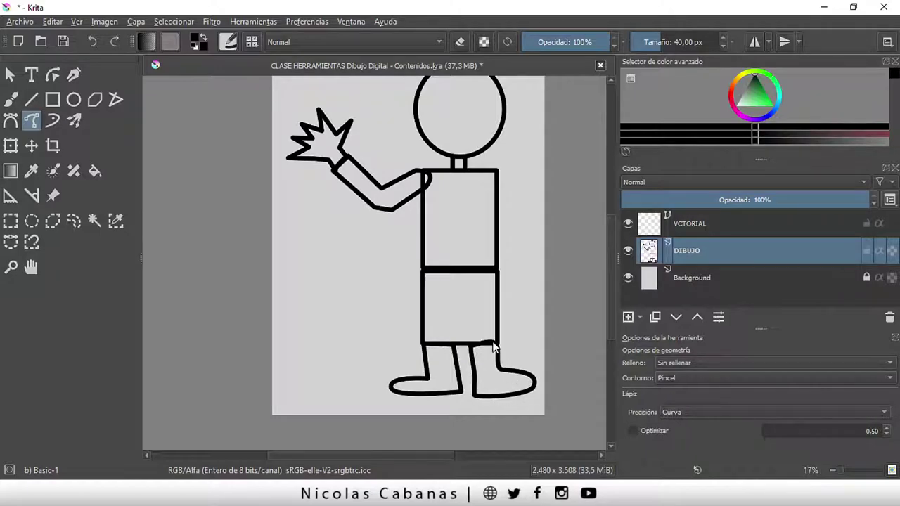
pyautogui.scroll(1, 458, 156)
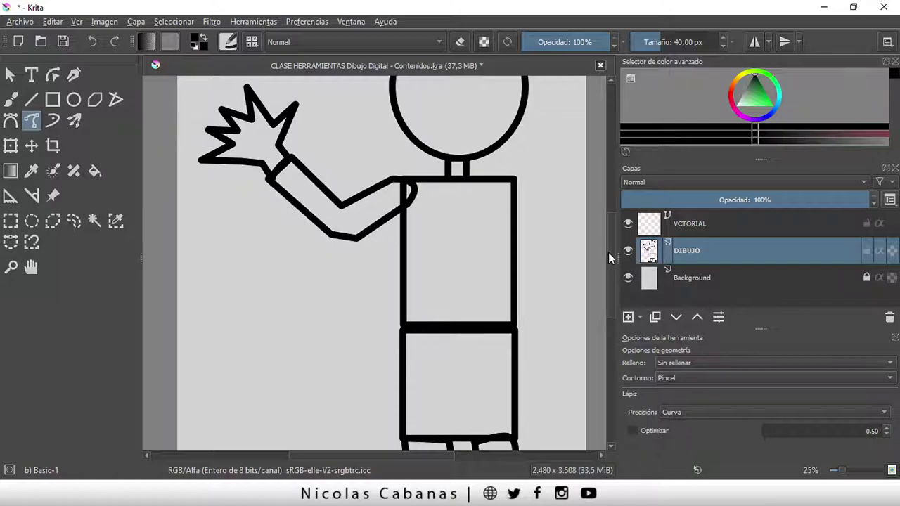
pyautogui.moveTo(608, 253); pyautogui.dragTo(611, 221)
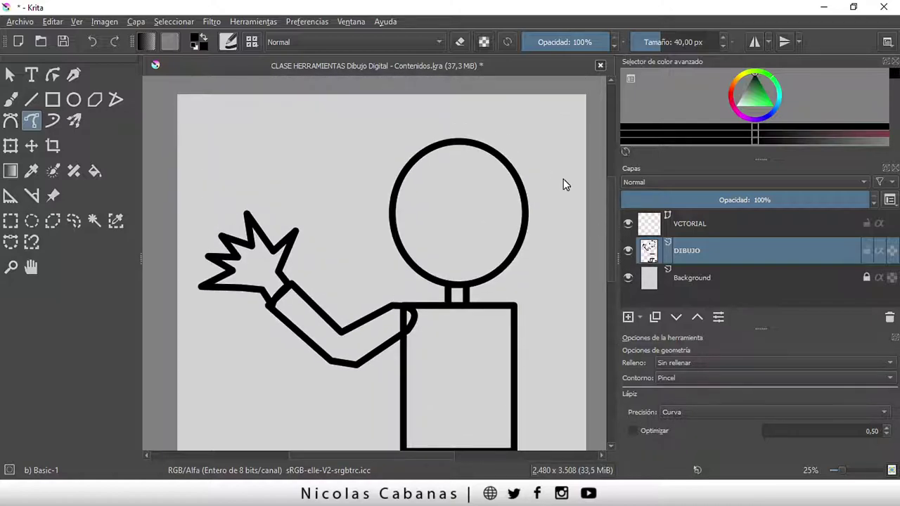
pyautogui.scroll(1, 538, 168)
pyautogui.scroll(1, 528, 176)
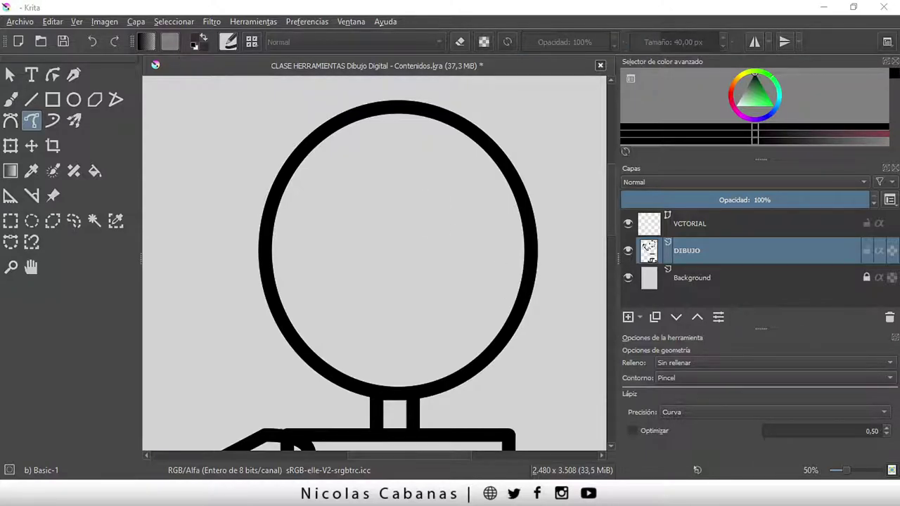
# Step: Outline the right eye inside the head as an angular polyline
pyautogui.click(9, 122)
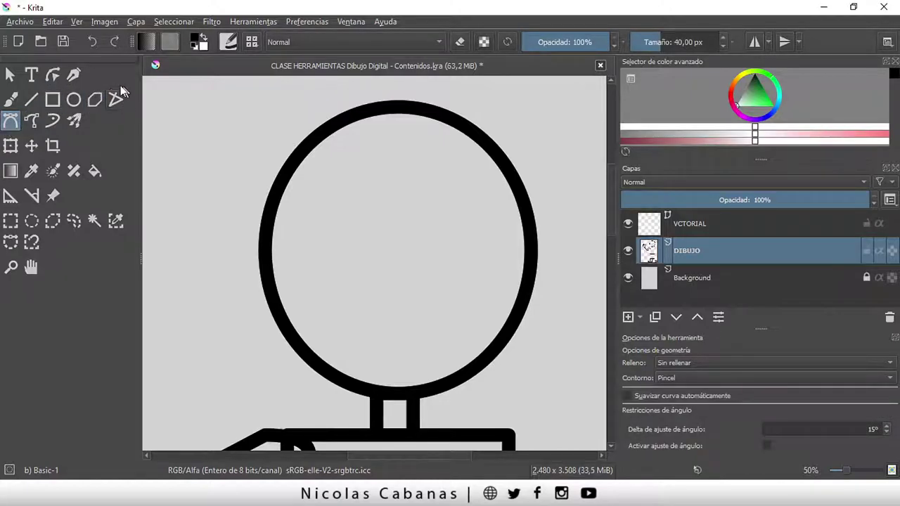
pyautogui.click(116, 99)
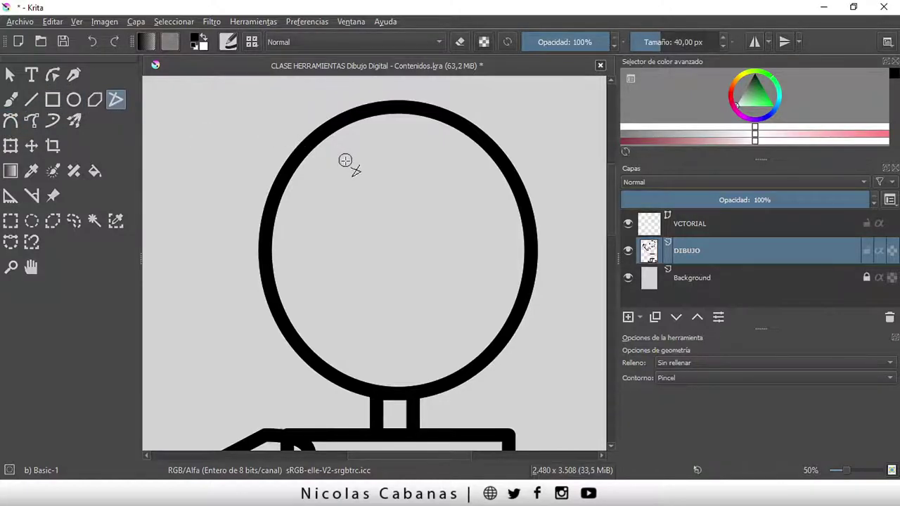
pyautogui.click(425, 217)
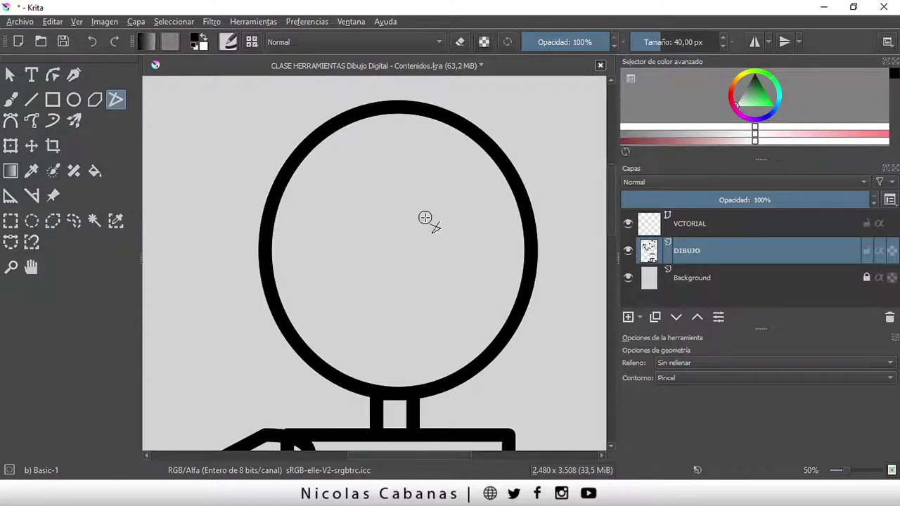
pyautogui.click(474, 204)
pyautogui.click(483, 263)
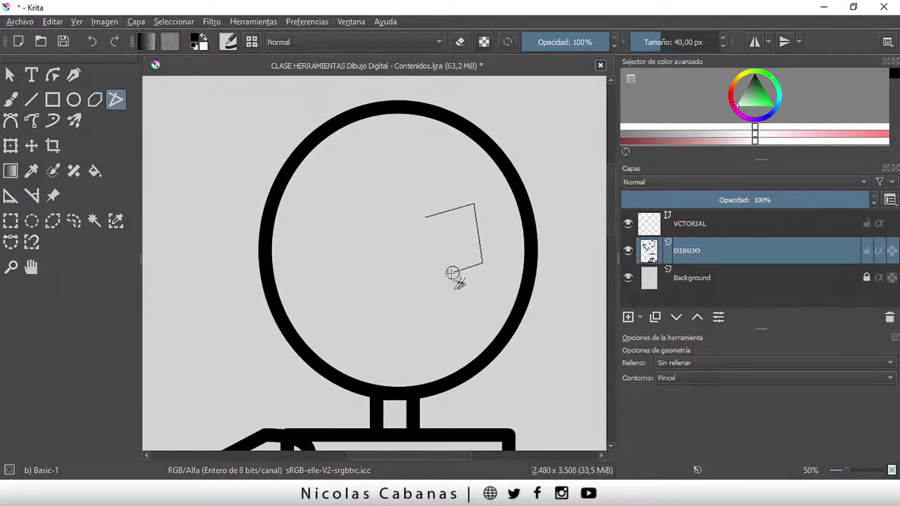
pyautogui.click(467, 270)
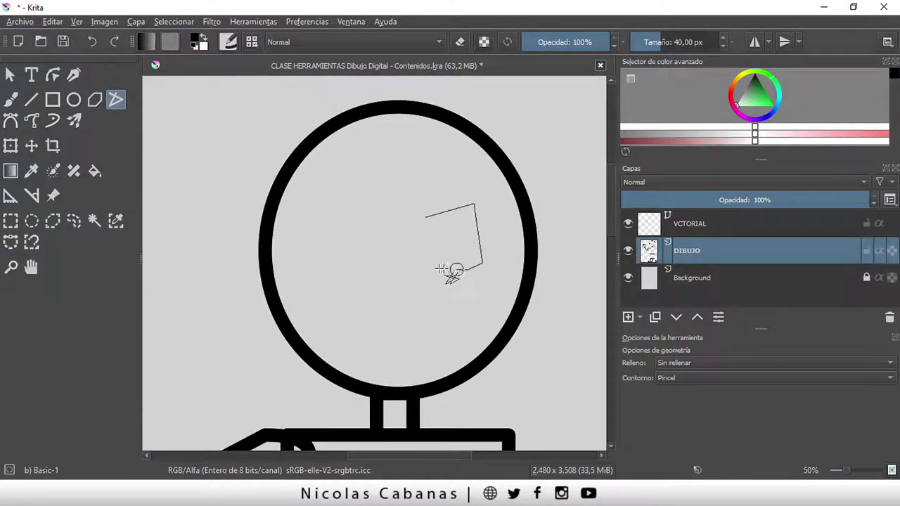
pyautogui.click(405, 270)
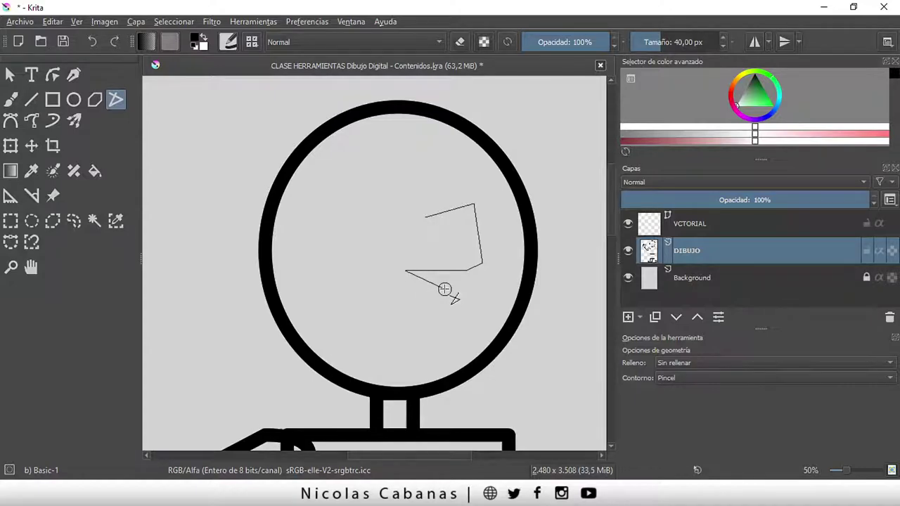
pyautogui.press('Return')
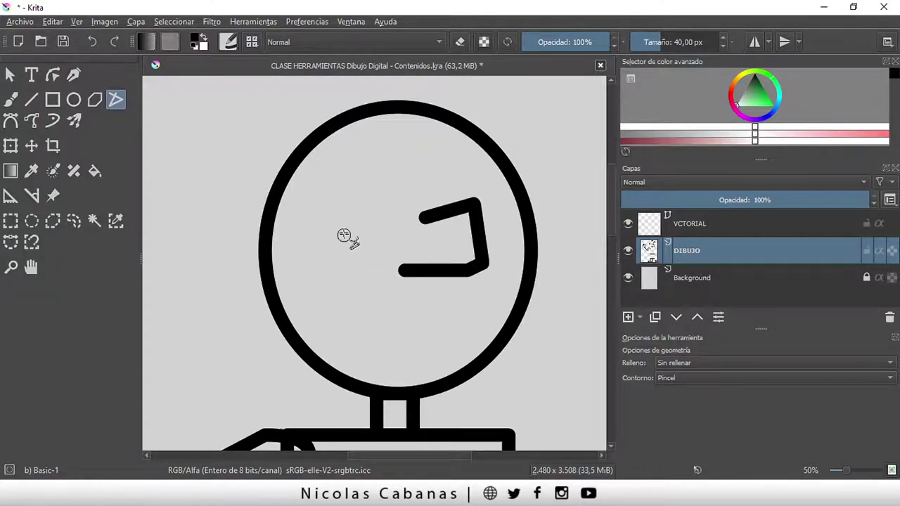
# Step: Outline the left eye as a matching angular polyline
pyautogui.click(343, 224)
pyautogui.click(312, 210)
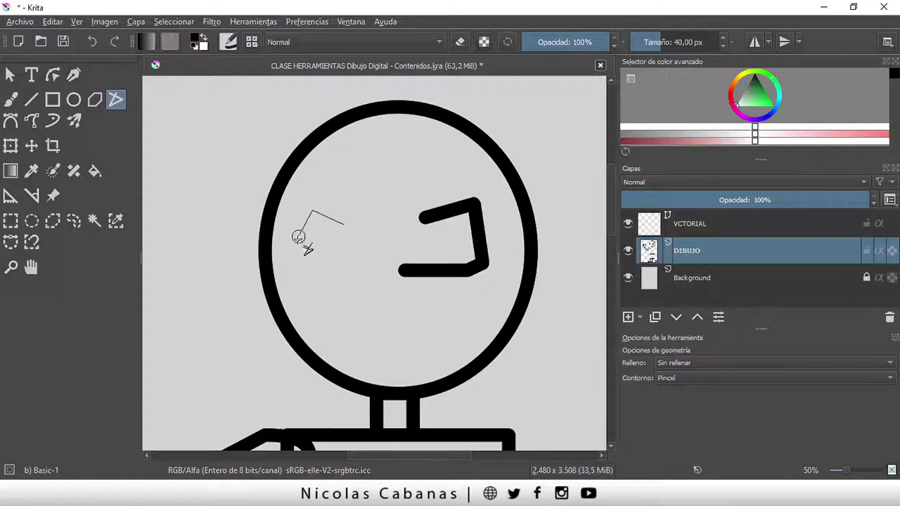
pyautogui.click(295, 246)
pyautogui.click(298, 280)
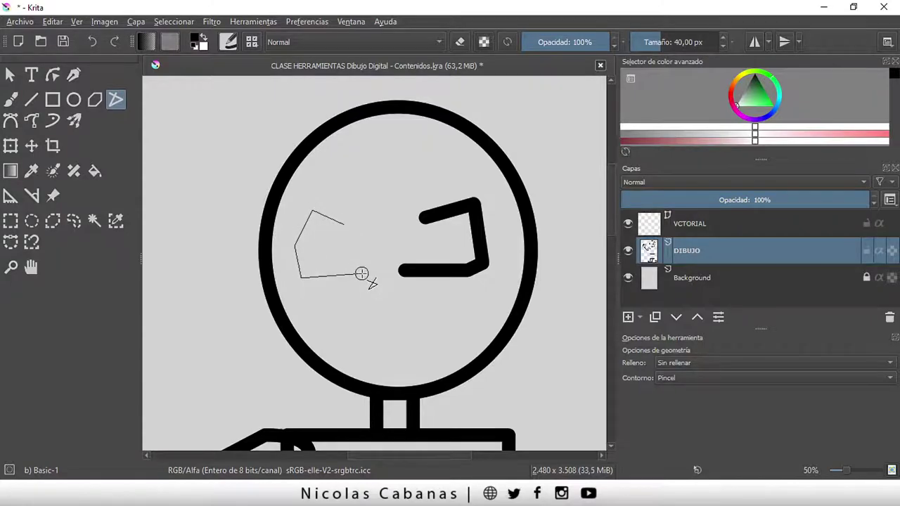
pyautogui.click(366, 273)
pyautogui.press('Return')
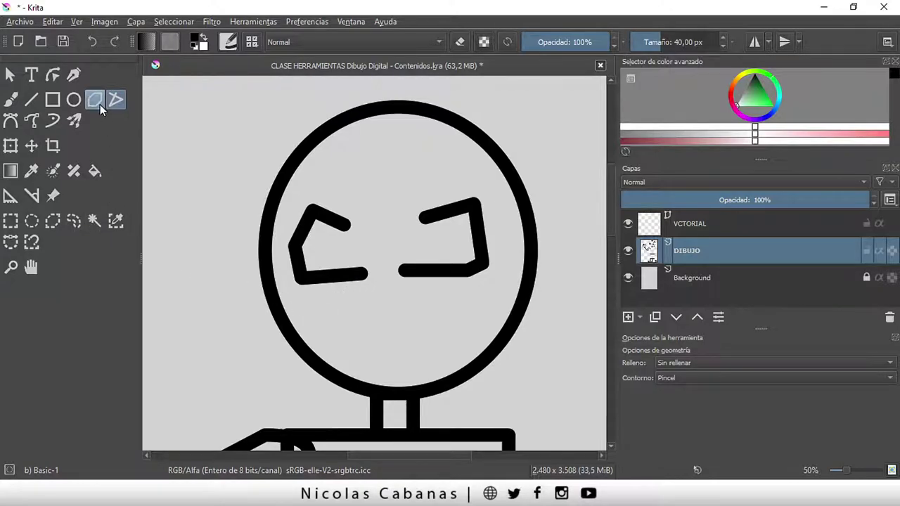
# Step: Draw a round pupil in each eye with the Ellipse tool
pyautogui.click(74, 100)
pyautogui.moveTo(410, 233); pyautogui.dragTo(431, 253)
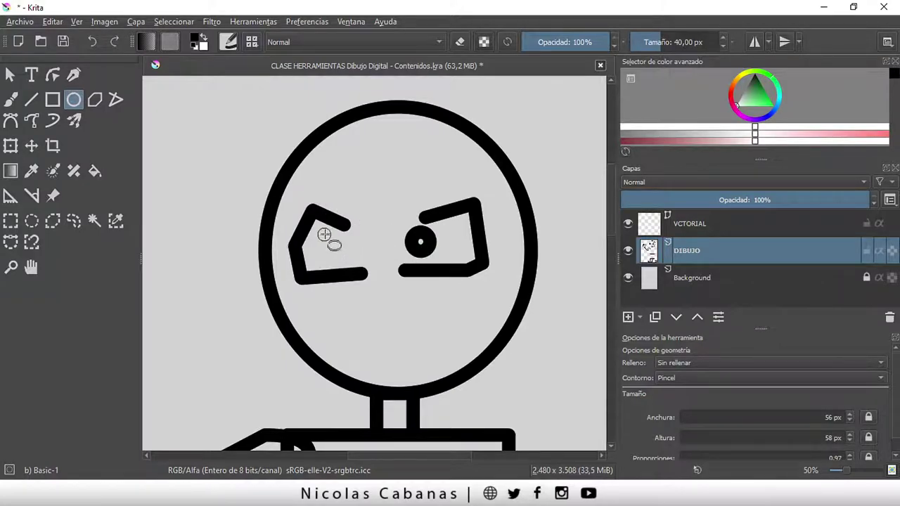
pyautogui.moveTo(334, 232); pyautogui.dragTo(356, 256)
# Step: Draw a curved Bezier smile beneath the eyes and commit it
pyautogui.click(10, 121)
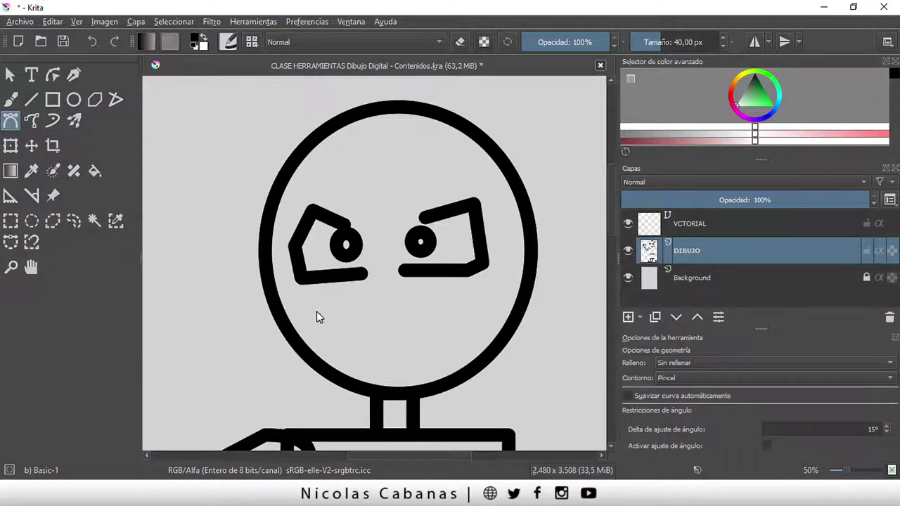
pyautogui.moveTo(323, 307); pyautogui.dragTo(388, 355)
pyautogui.moveTo(439, 307); pyautogui.dragTo(430, 317)
pyautogui.press('Return')
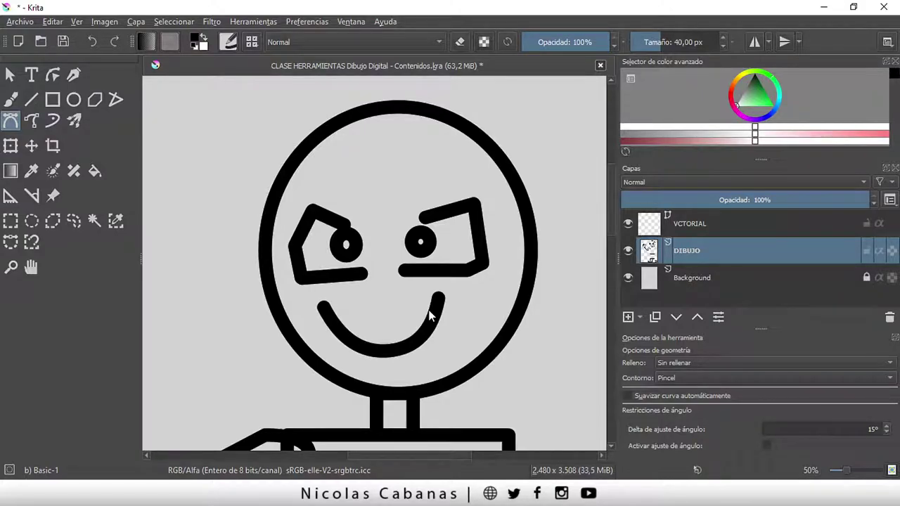
# Step: Zoom out to view the whole figure, ending with the DIBUJO layer active
pyautogui.keyDown('ctrl'); pyautogui.scroll(-2, 492, 316); pyautogui.keyUp('ctrl')
pyautogui.keyDown('ctrl'); pyautogui.scroll(-1, 520, 352); pyautogui.keyUp('ctrl')
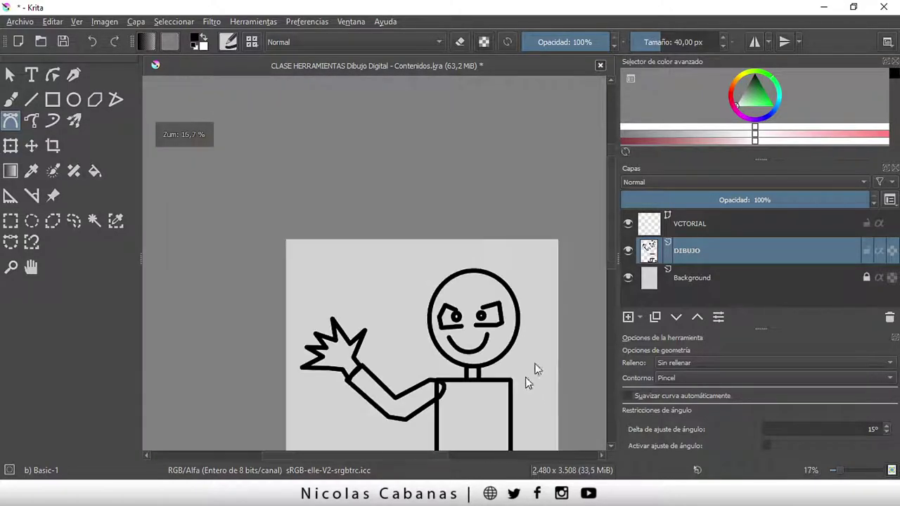
pyautogui.moveTo(608, 246); pyautogui.dragTo(608, 295)
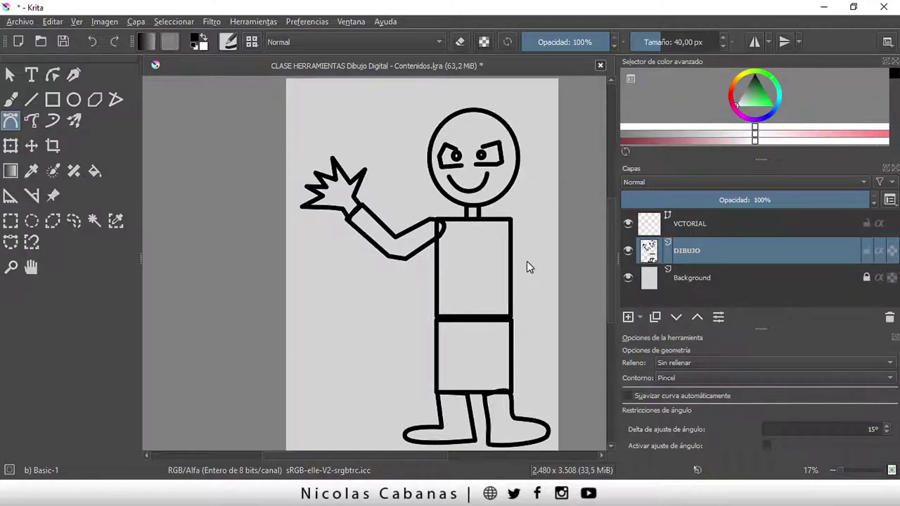
pyautogui.click(695, 225)
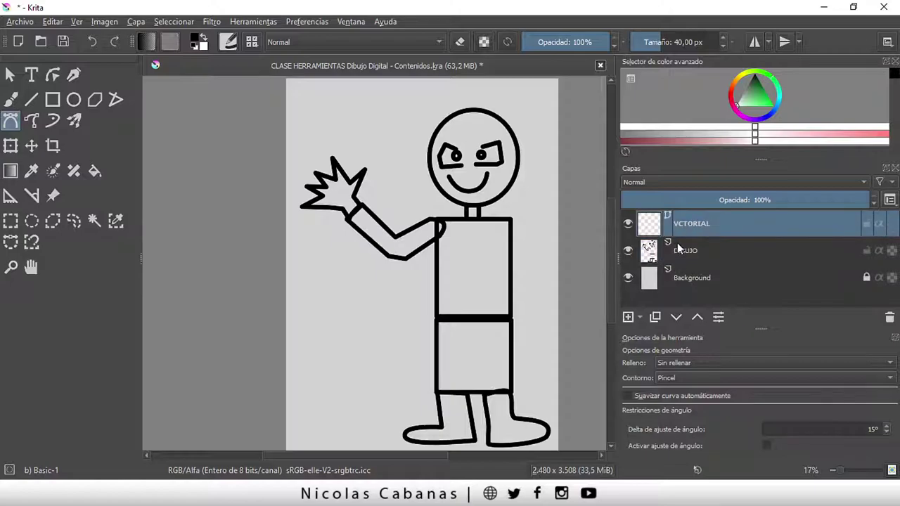
pyautogui.click(700, 247)
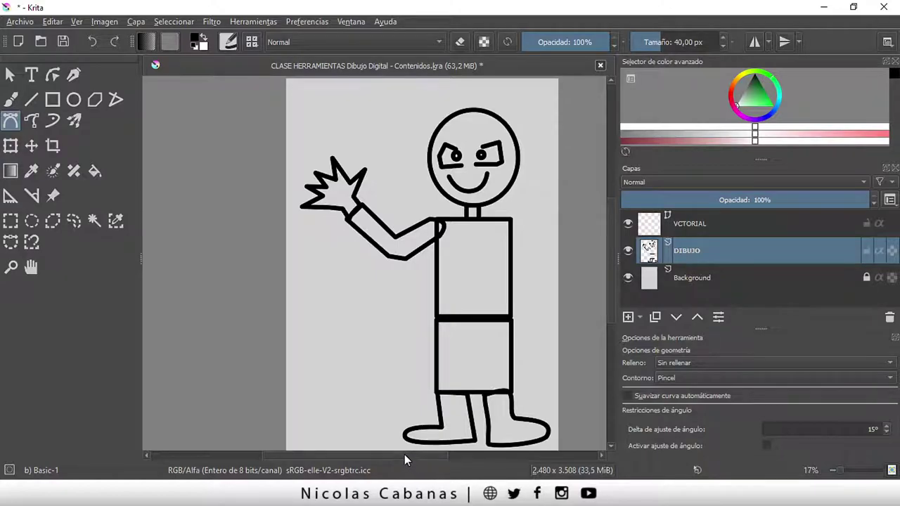
pyautogui.moveTo(405, 455); pyautogui.dragTo(419, 454)
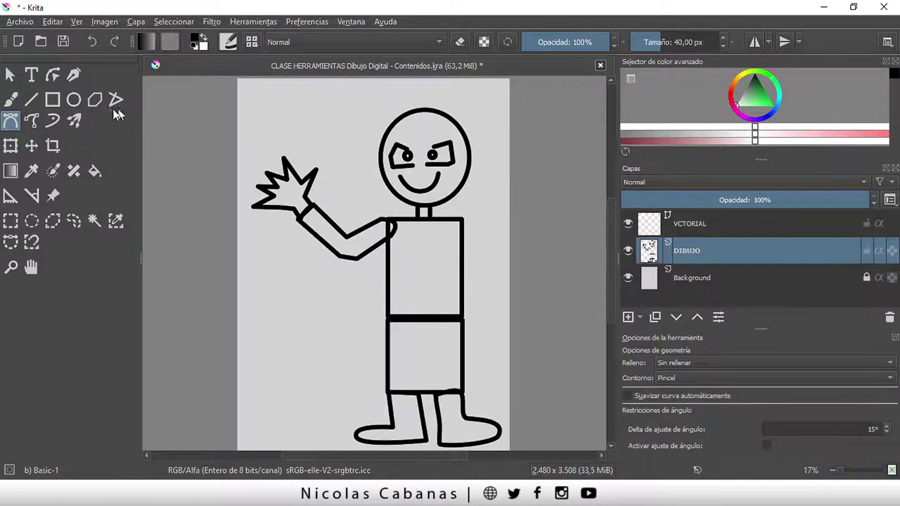
# Step: Nudge the figure drawing up and to the left with the Move tool and arrow keys
pyautogui.click(34, 149)
pyautogui.click(428, 261)
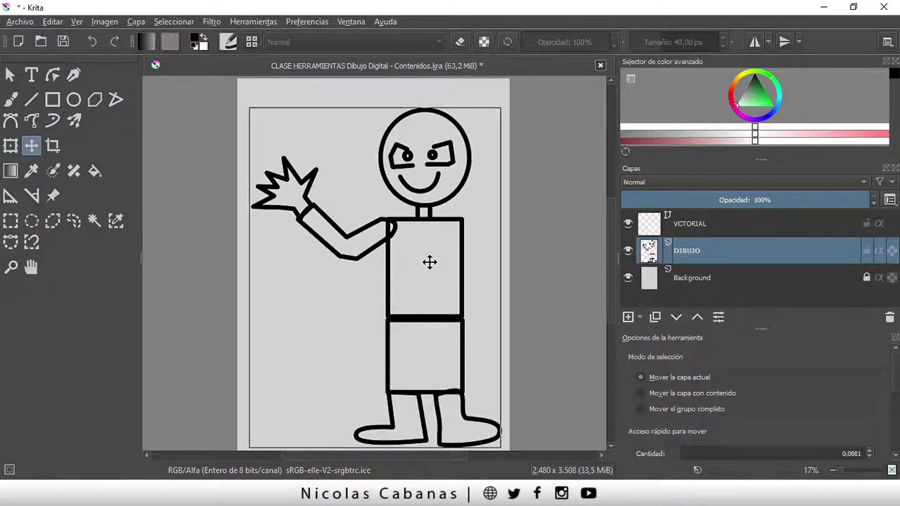
pyautogui.press('Left')
pyautogui.press('Up')
pyautogui.press('Left')
pyautogui.press('Up')
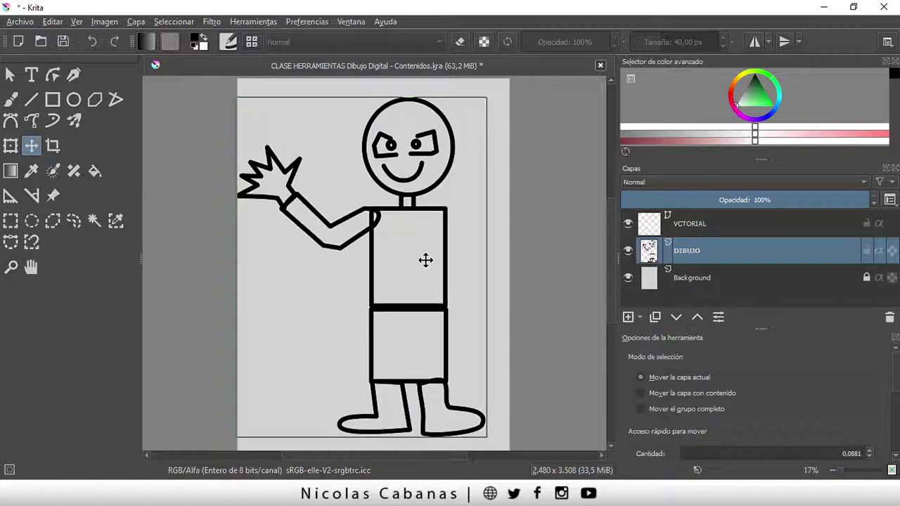
pyautogui.press('Left')
pyautogui.press('Left')
pyautogui.press('Right')
pyautogui.press('Down')
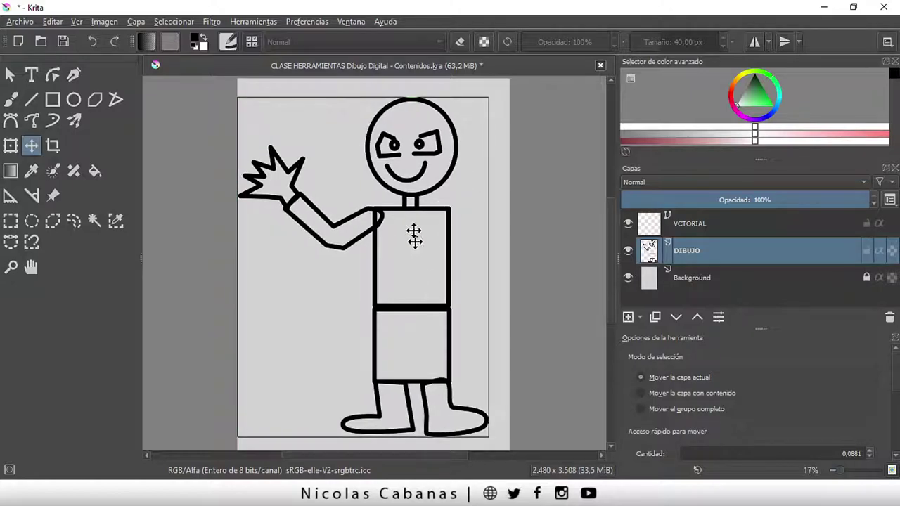
# Step: Scale the figure down with the Transform tool and move it toward the page centre
pyautogui.click(13, 147)
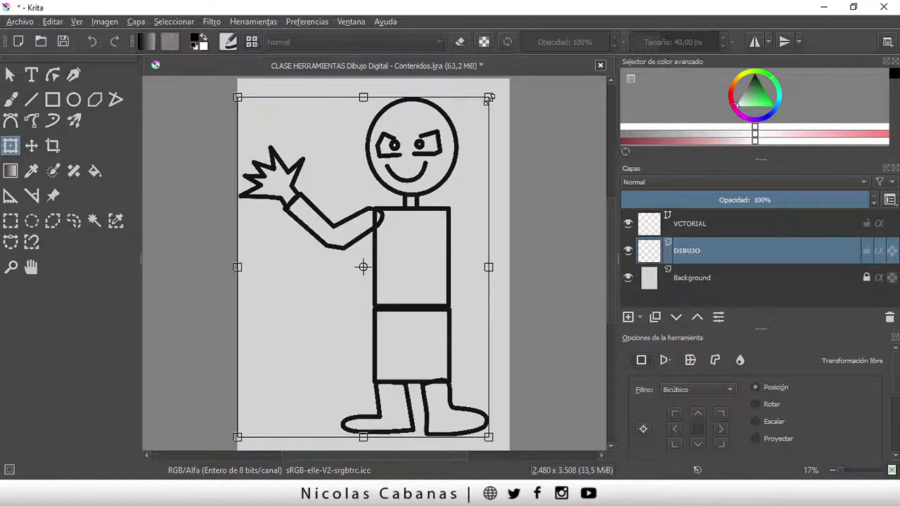
pyautogui.moveTo(490, 99); pyautogui.dragTo(409, 211)
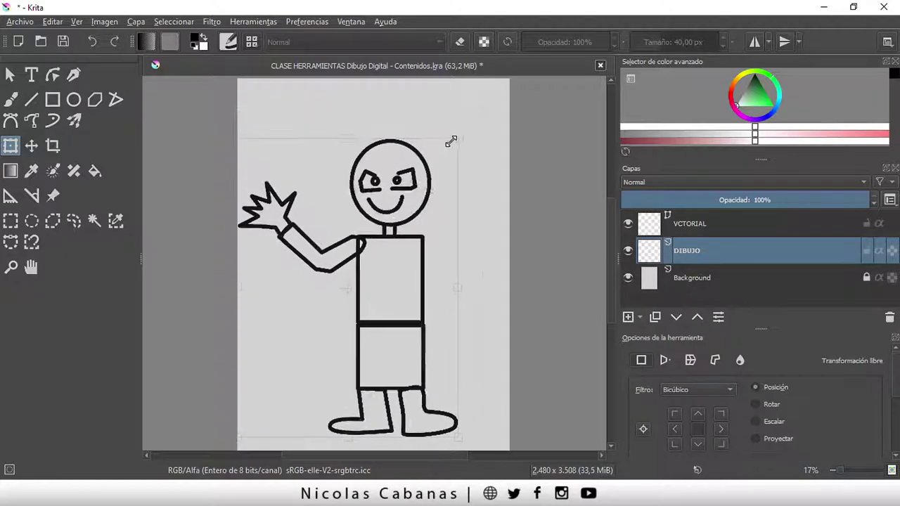
pyautogui.moveTo(372, 288); pyautogui.dragTo(386, 244)
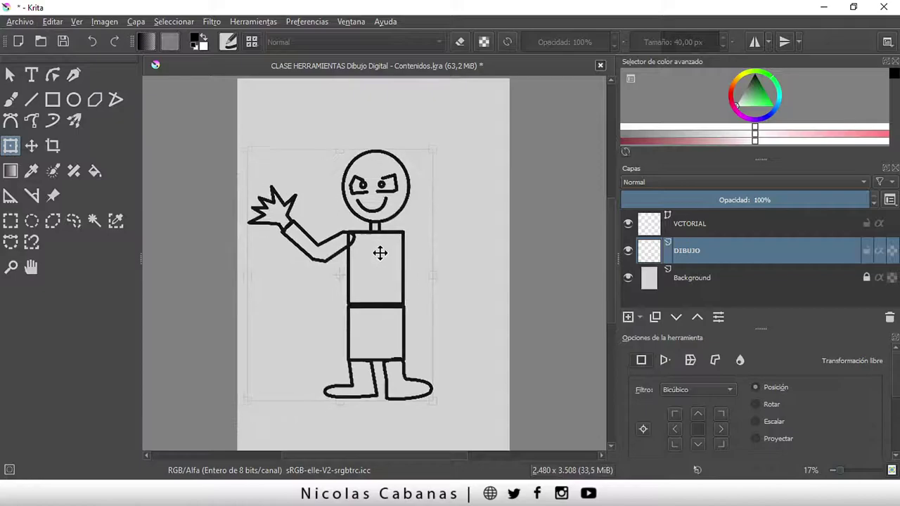
pyautogui.press('Return')
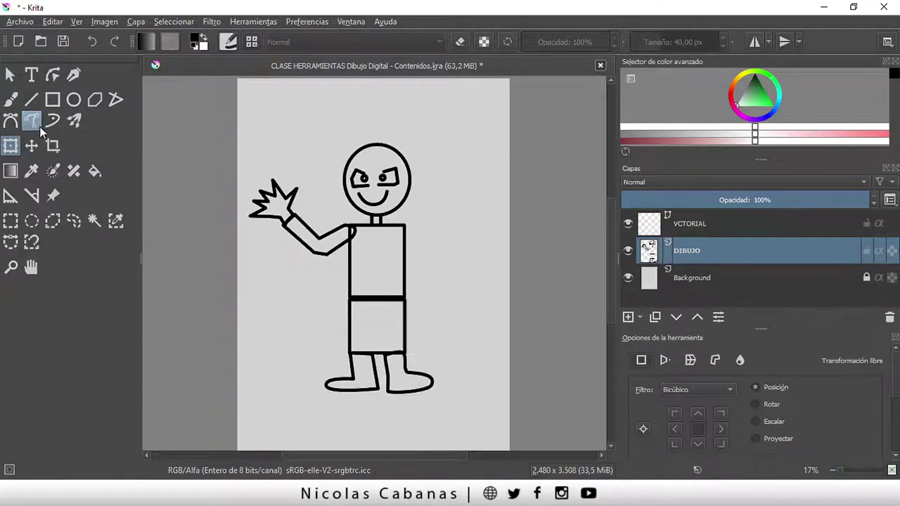
# Step: Draw the raised right arm from the shoulder with the Bézier curve tool
pyautogui.click(11, 122)
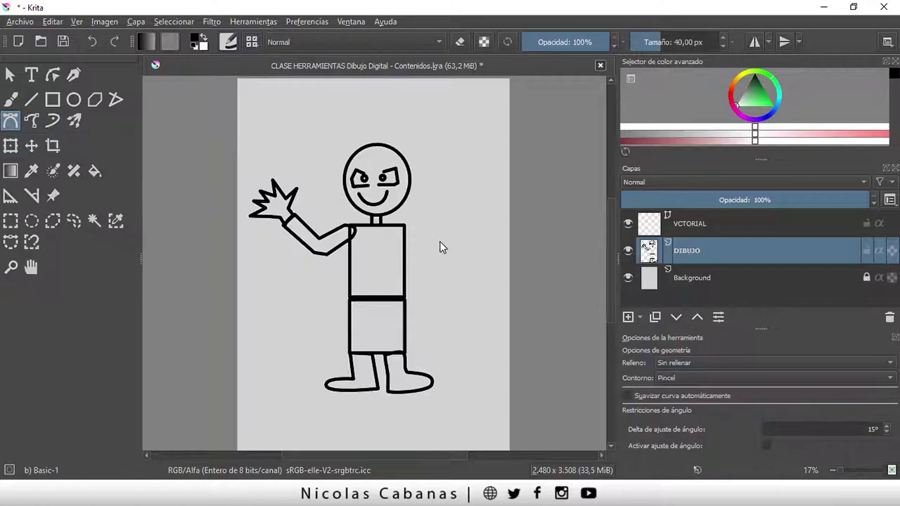
pyautogui.click(403, 234)
pyautogui.click(463, 224)
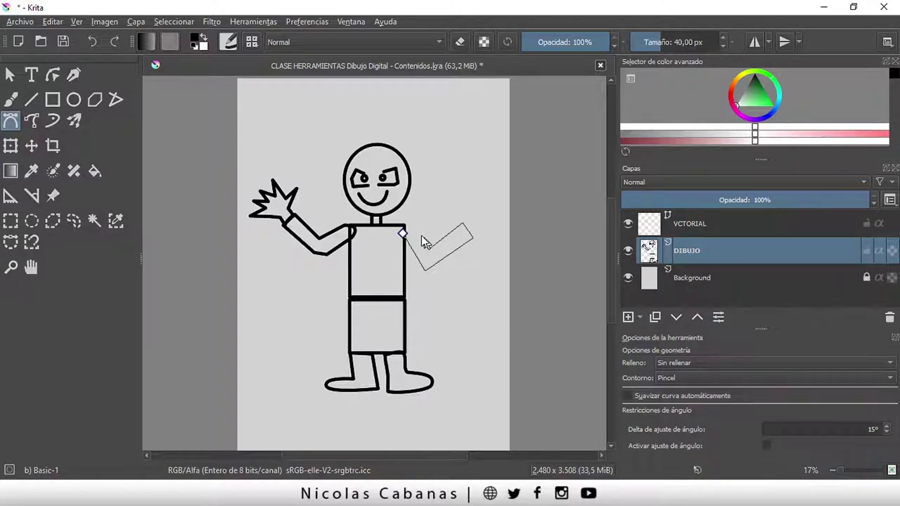
pyautogui.moveTo(402, 233); pyautogui.dragTo(407, 250)
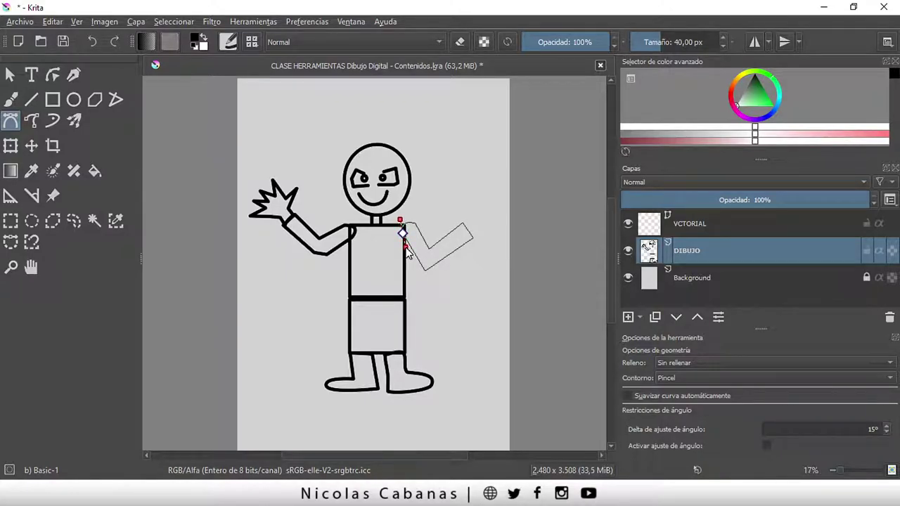
# Step: Add a spiky zigzag hand at the tip of the right arm
pyautogui.click(467, 226)
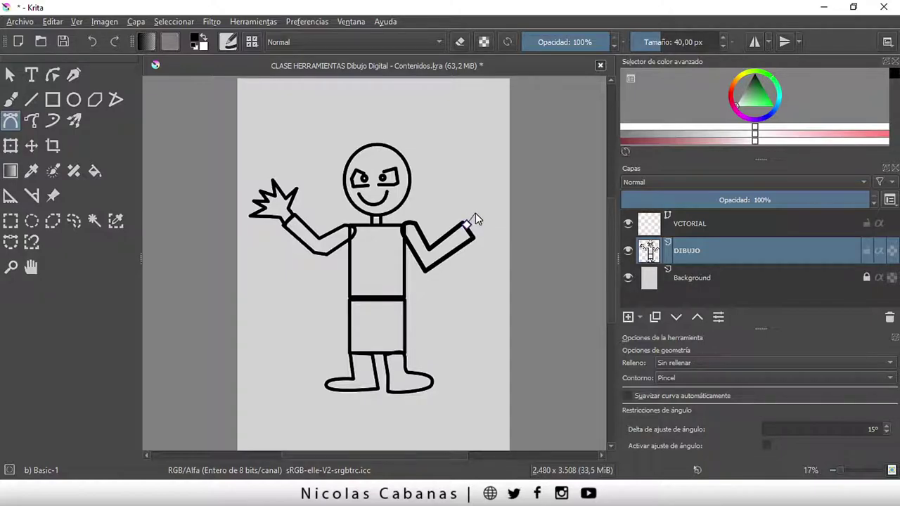
pyautogui.click(479, 210)
pyautogui.click(500, 209)
pyautogui.click(491, 234)
pyautogui.click(468, 227)
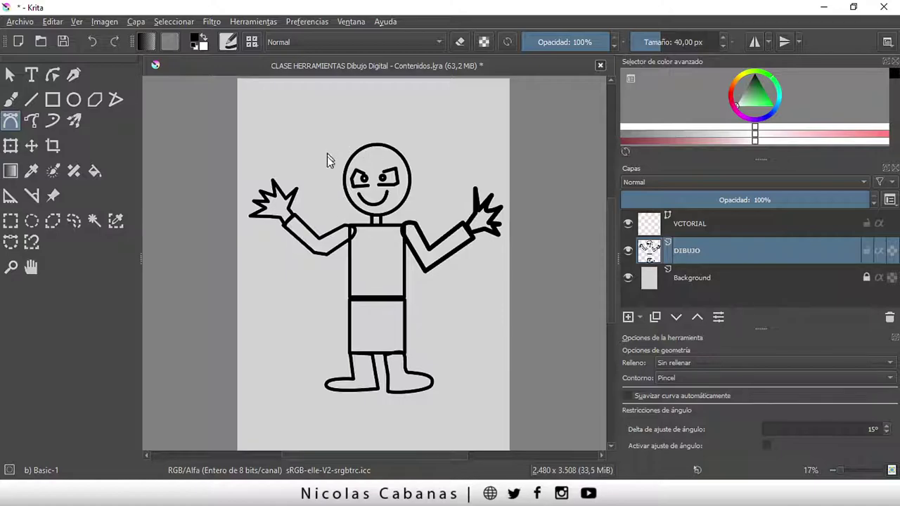
# Step: Fill the shorts with brown, then both legs and boots with a darker brown
pyautogui.click(93, 173)
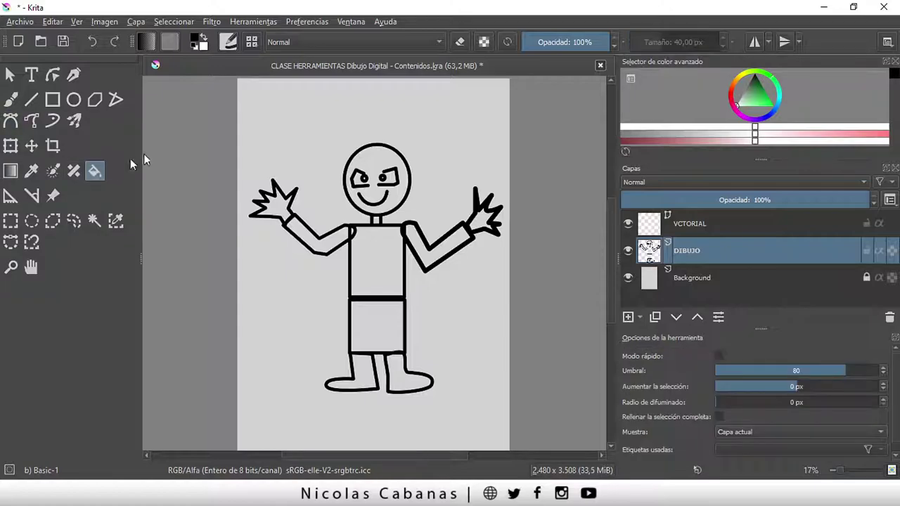
pyautogui.click(751, 88)
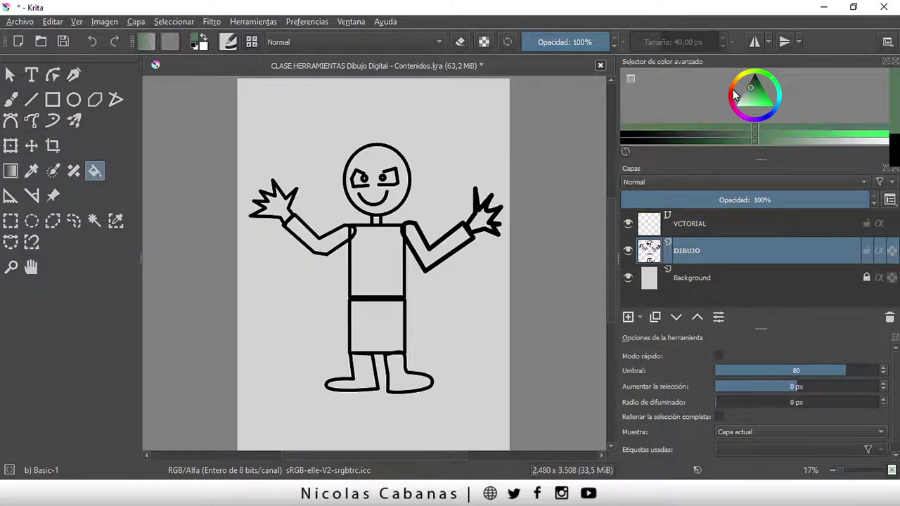
pyautogui.moveTo(759, 160); pyautogui.dragTo(759, 202)
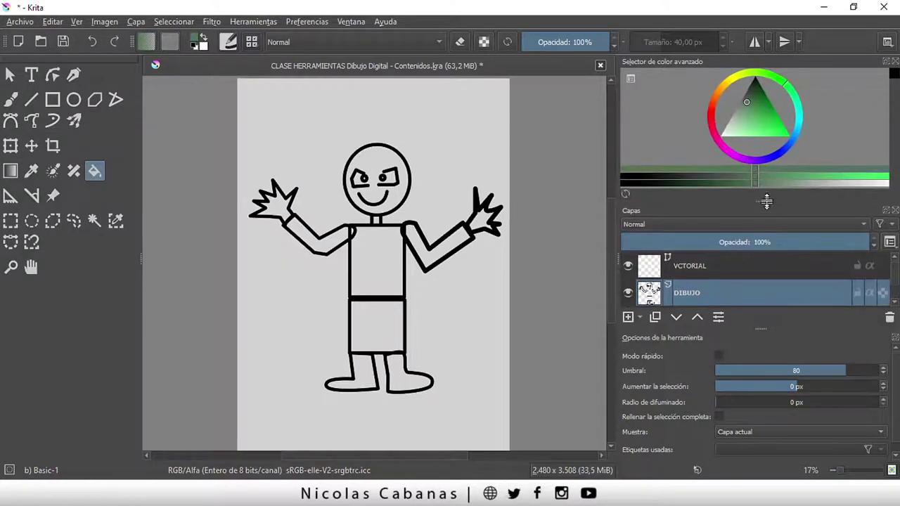
pyautogui.click(715, 112)
pyautogui.click(767, 99)
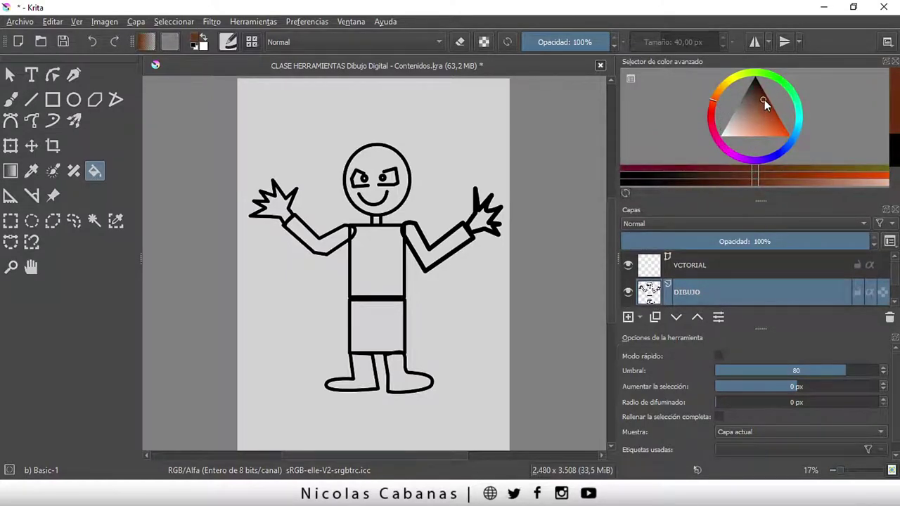
pyautogui.click(387, 323)
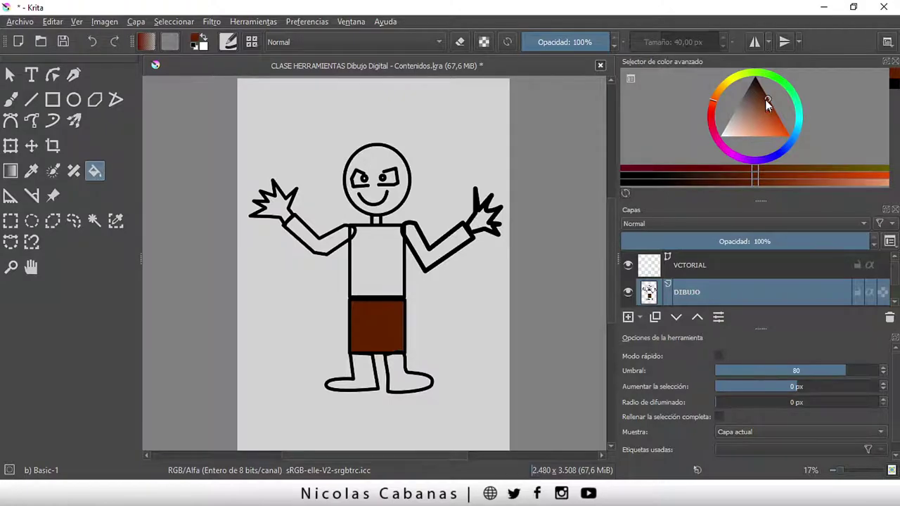
pyautogui.moveTo(765, 99); pyautogui.dragTo(761, 85)
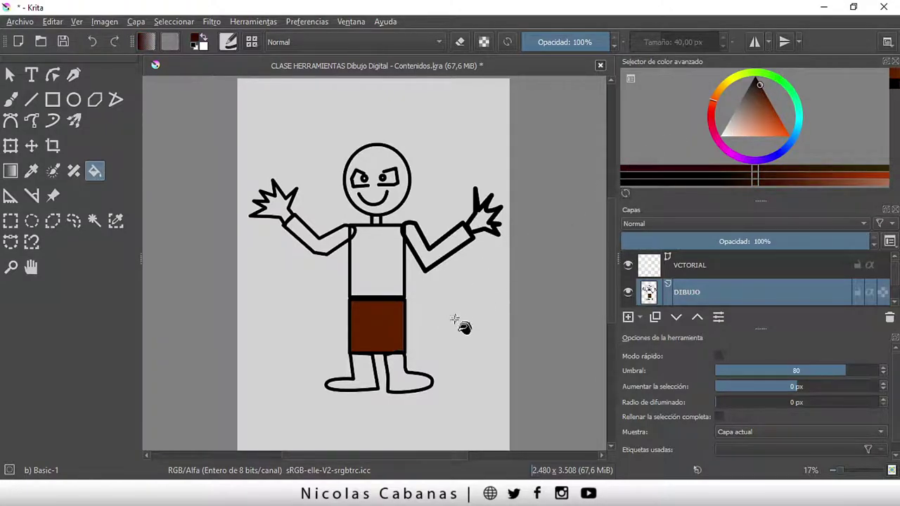
pyautogui.click(366, 376)
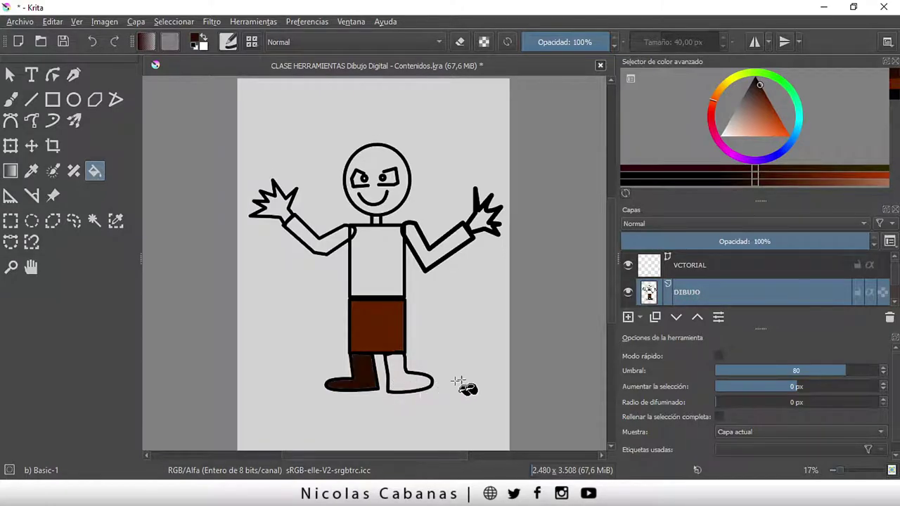
pyautogui.click(411, 376)
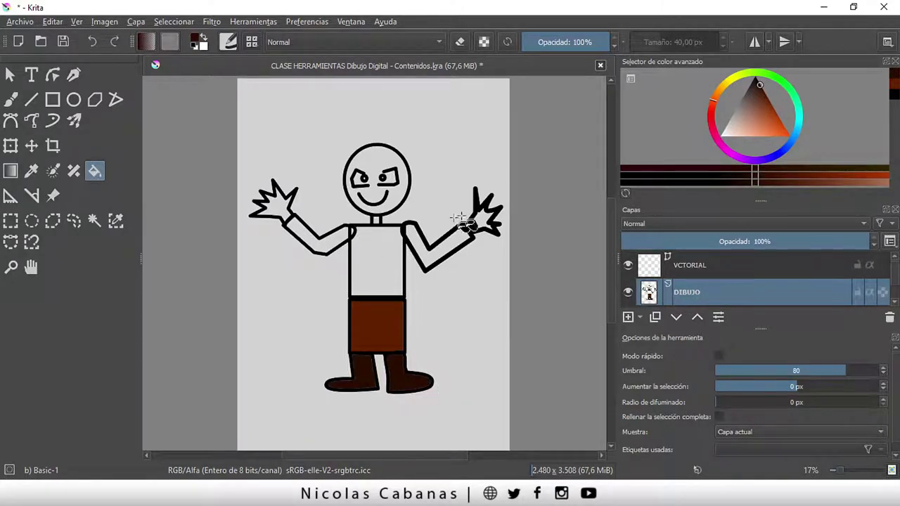
# Step: Fill the shirt with cyan, adjusting it to a lighter, brighter shade
pyautogui.click(799, 119)
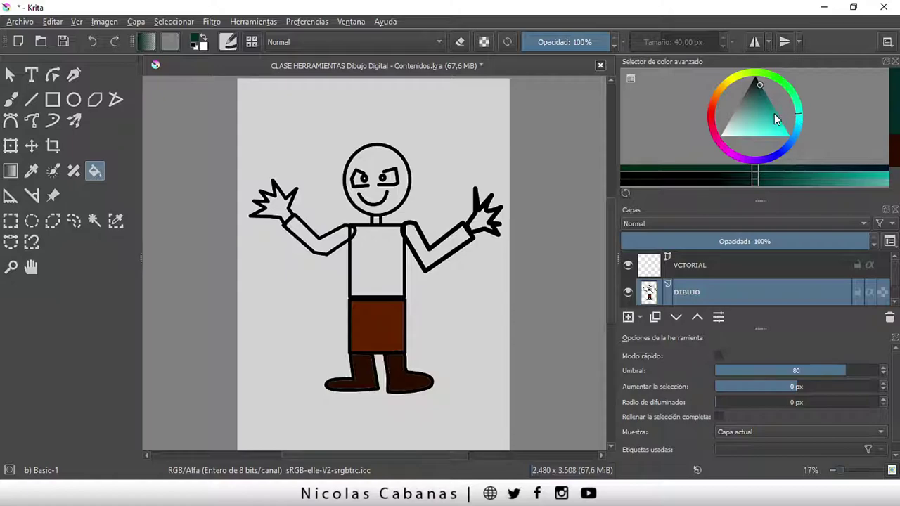
pyautogui.click(774, 111)
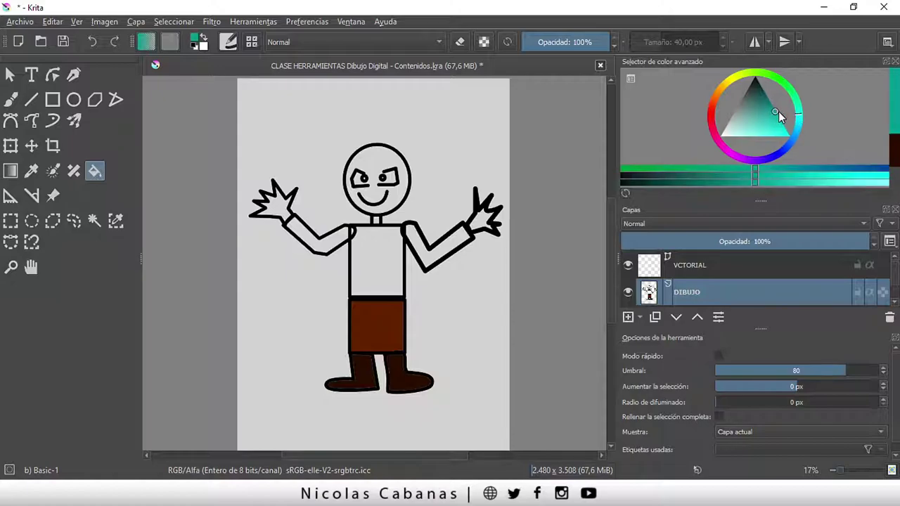
pyautogui.click(369, 264)
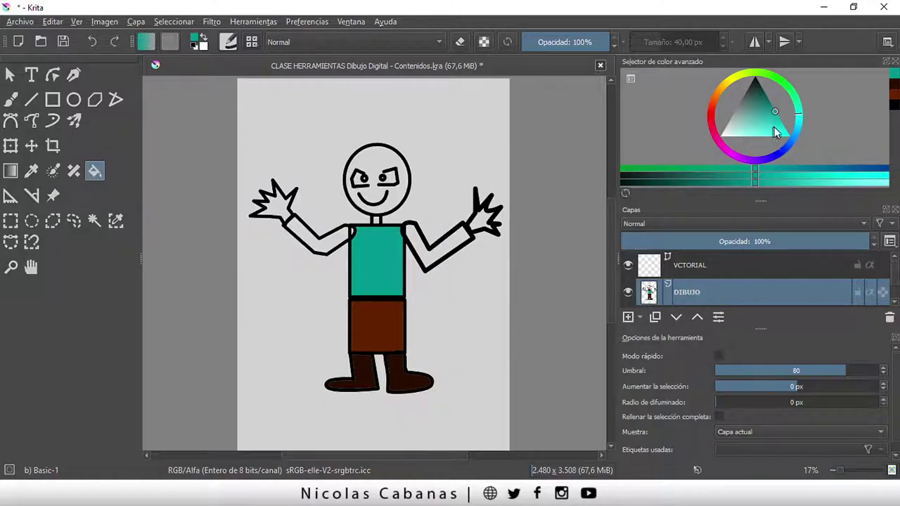
pyautogui.click(788, 133)
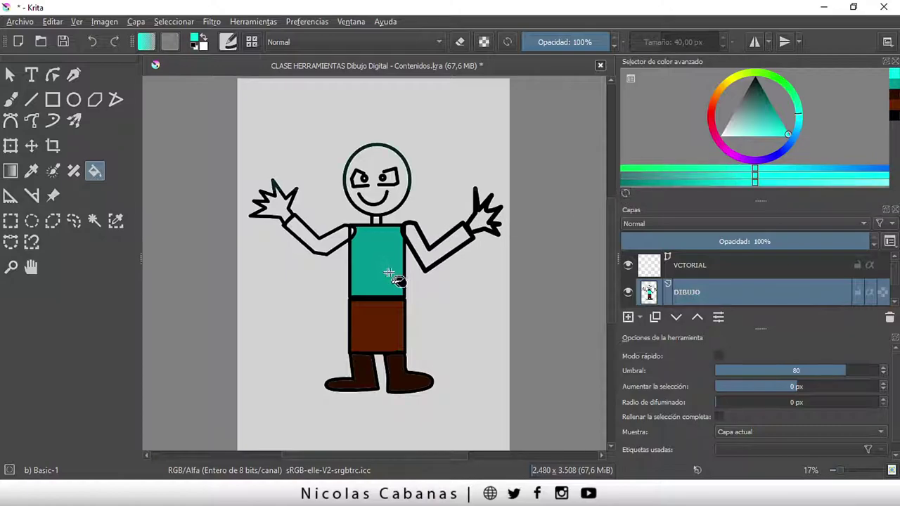
pyautogui.click(390, 273)
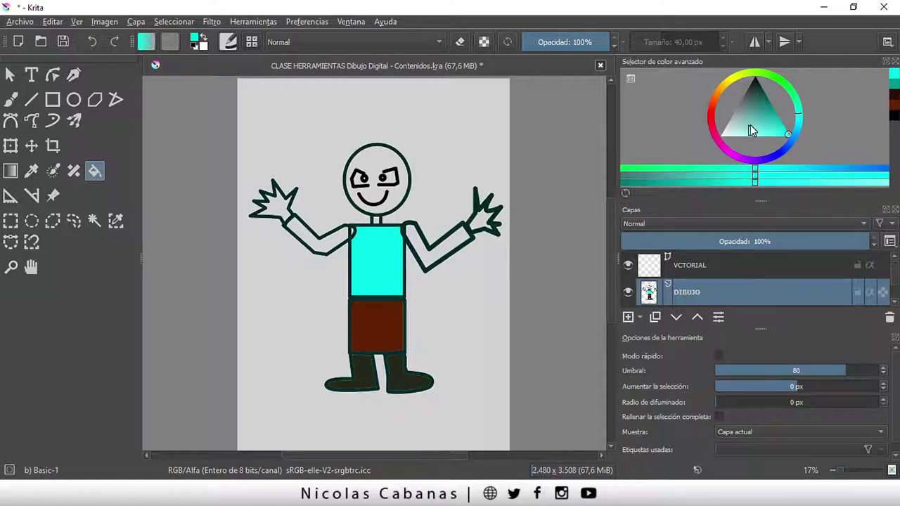
pyautogui.click(802, 124)
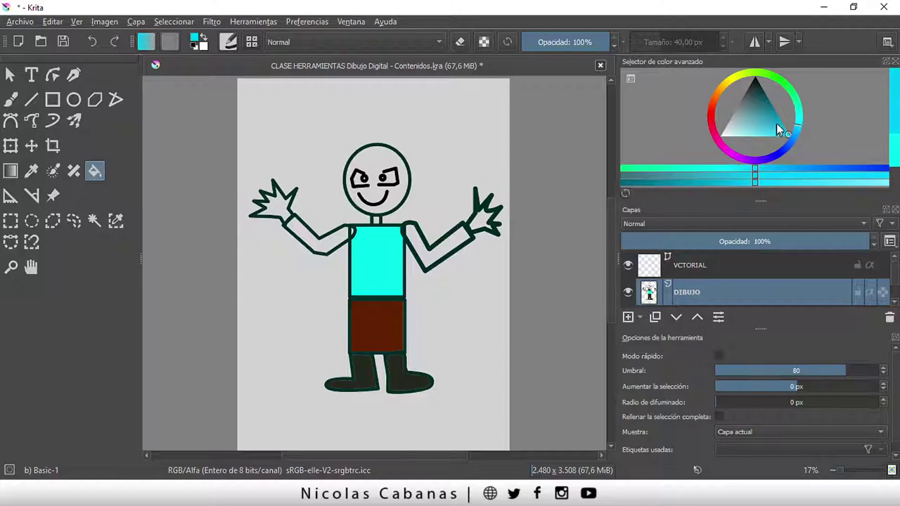
pyautogui.moveTo(790, 132)
pyautogui.mouseDown()
pyautogui.moveTo(782, 123)
pyautogui.moveTo(789, 136)
pyautogui.mouseUp()
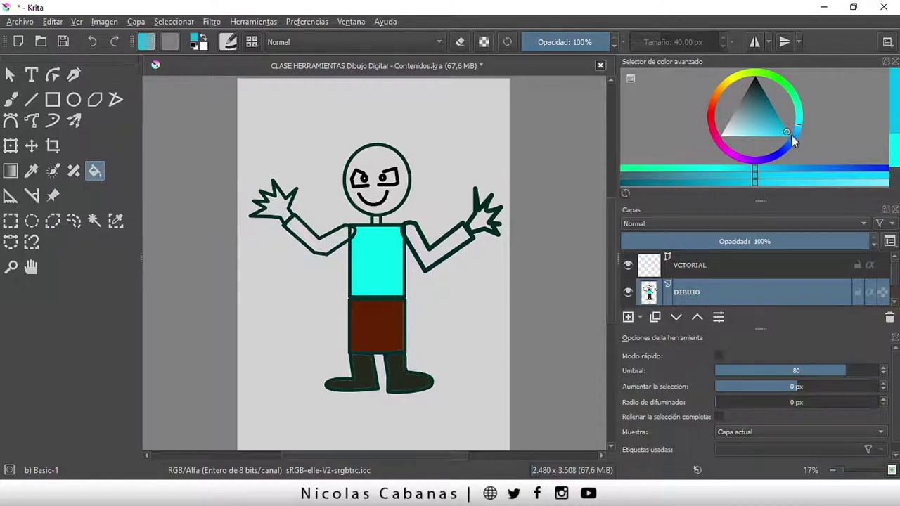
pyautogui.click(383, 267)
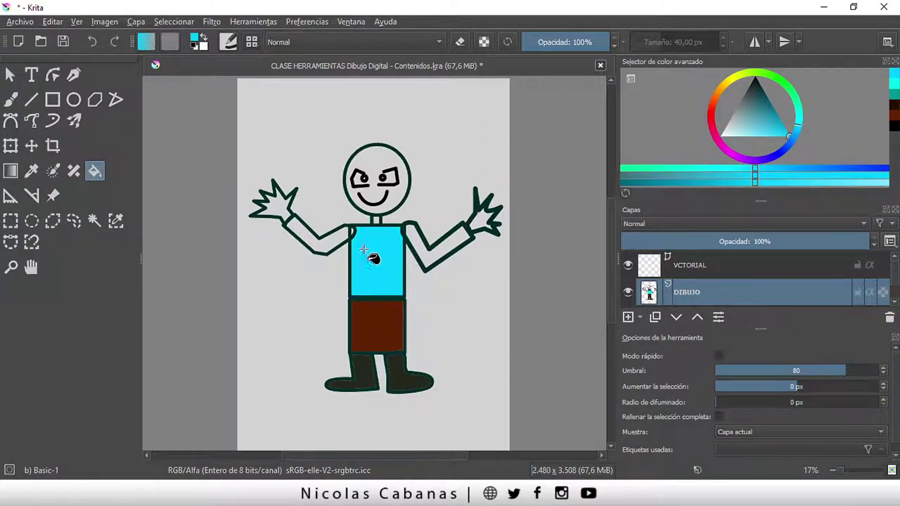
# Step: Fill the left arm and the small shoulder gap with the shirt's light cyan
pyautogui.scroll(1, 373, 263)
pyautogui.scroll(1, 359, 266)
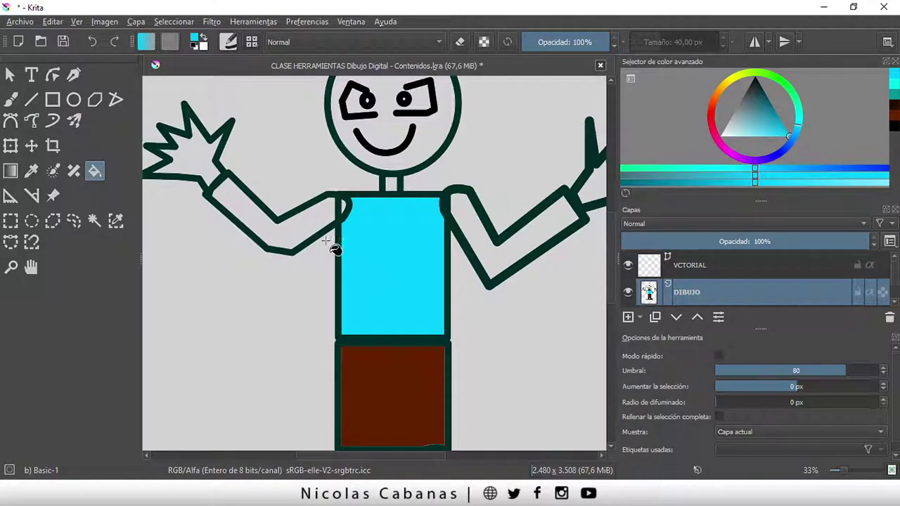
pyautogui.scroll(1, 336, 249)
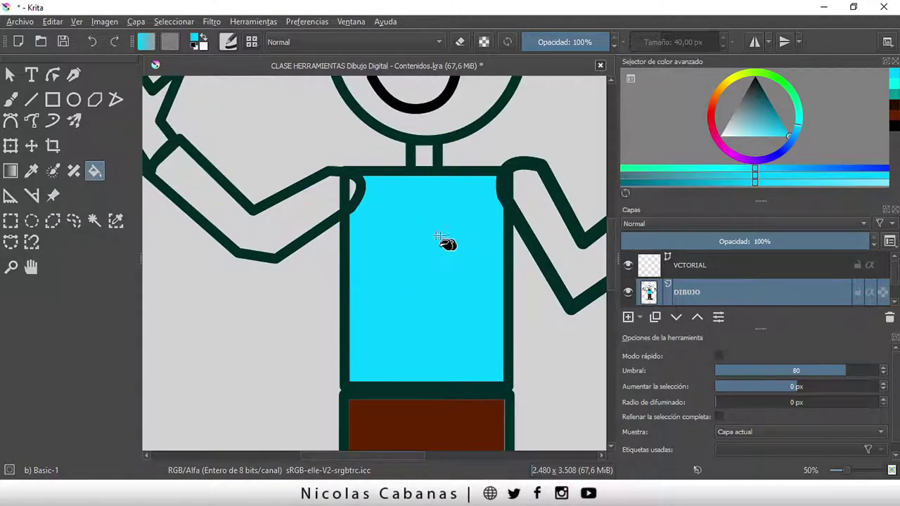
pyautogui.scroll(-1, 490, 250)
pyautogui.scroll(-1, 525, 281)
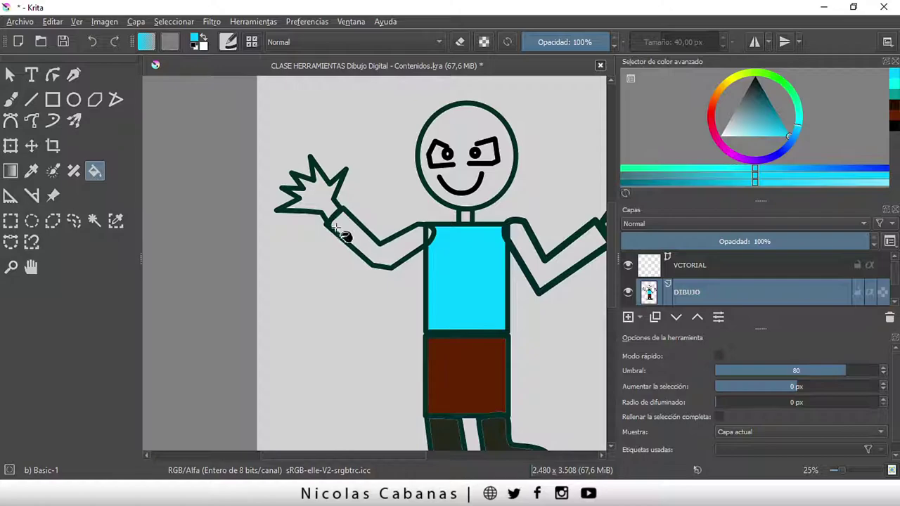
pyautogui.moveTo(386, 454); pyautogui.dragTo(430, 454)
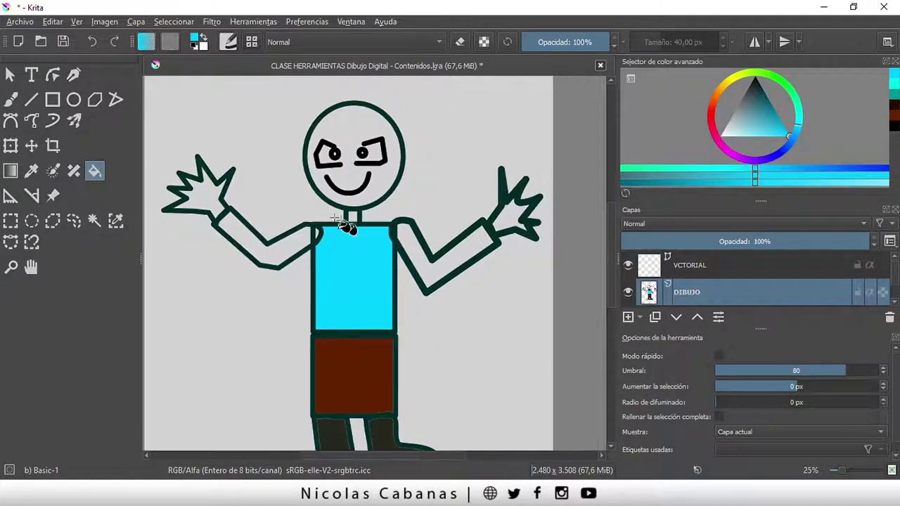
pyautogui.click(285, 248)
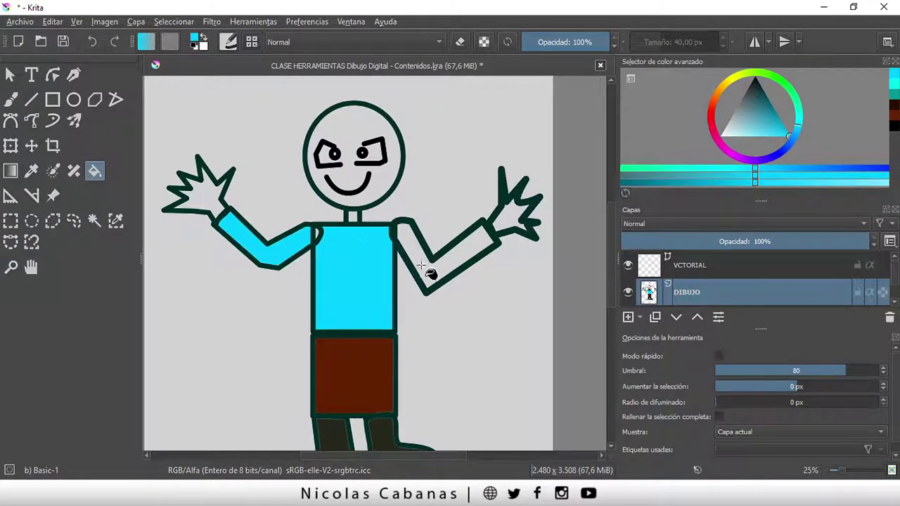
pyautogui.scroll(1, 331, 231)
pyautogui.scroll(3, 307, 241)
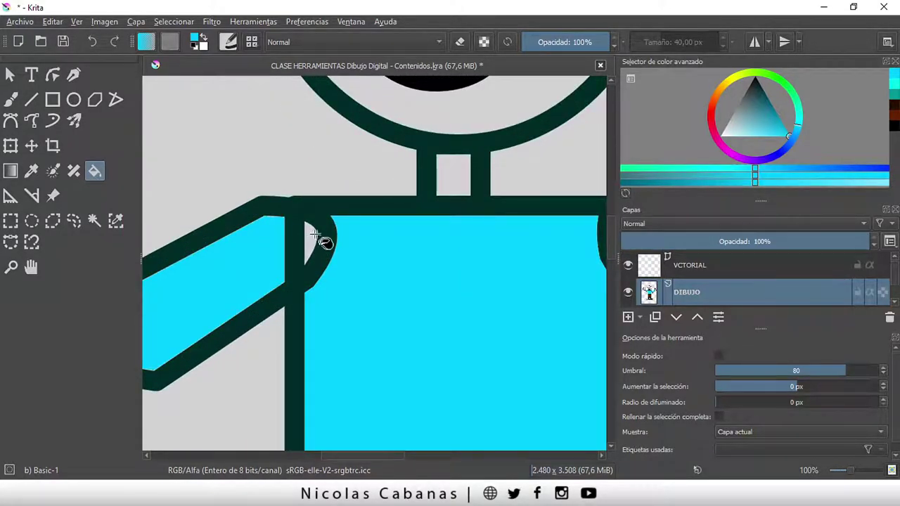
pyautogui.click(326, 222)
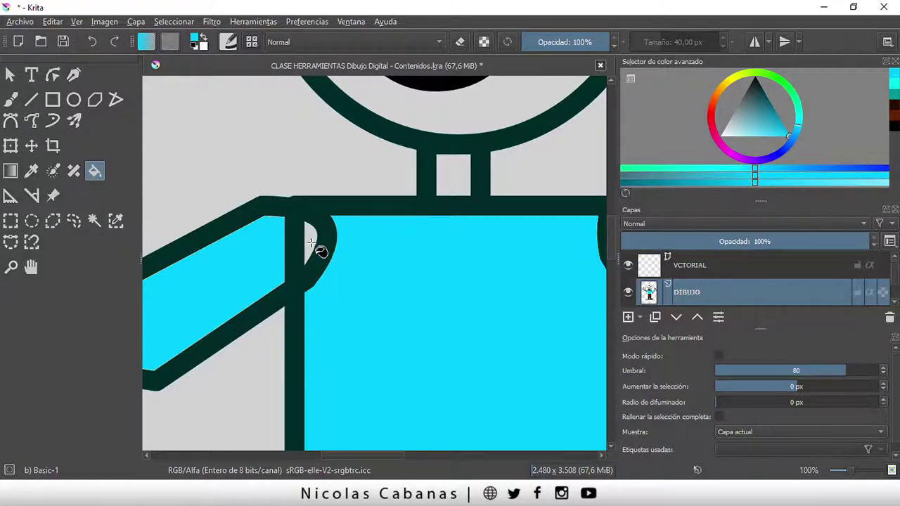
pyautogui.scroll(-3, 460, 303)
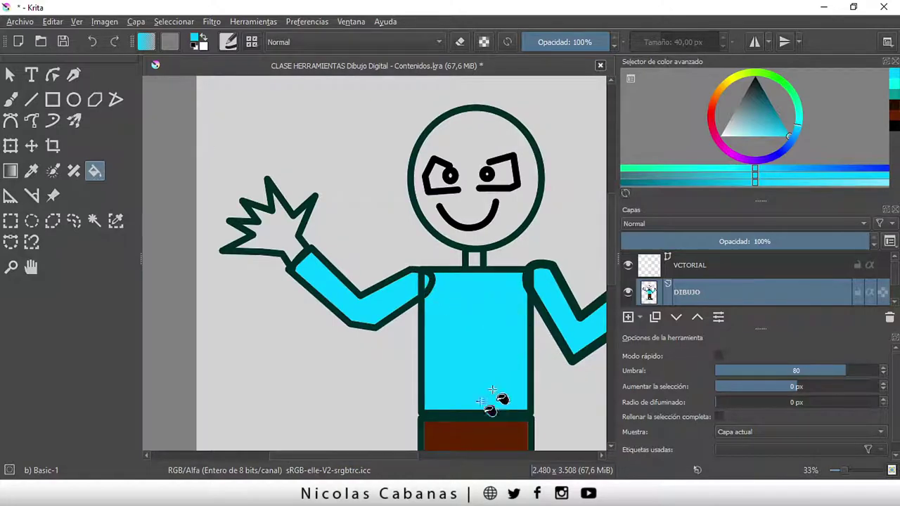
pyautogui.moveTo(390, 454); pyautogui.dragTo(418, 459)
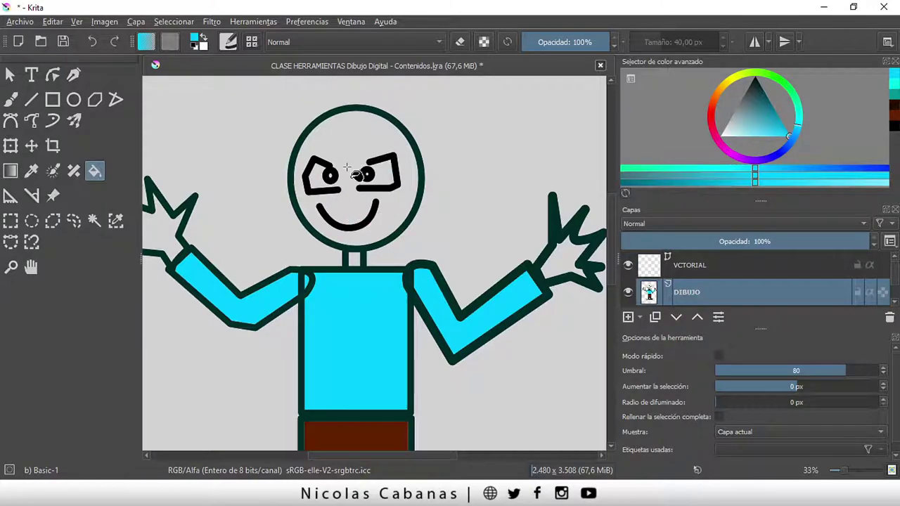
# Step: Pick a light peach skin tone and fill the head and both hands
pyautogui.click(723, 85)
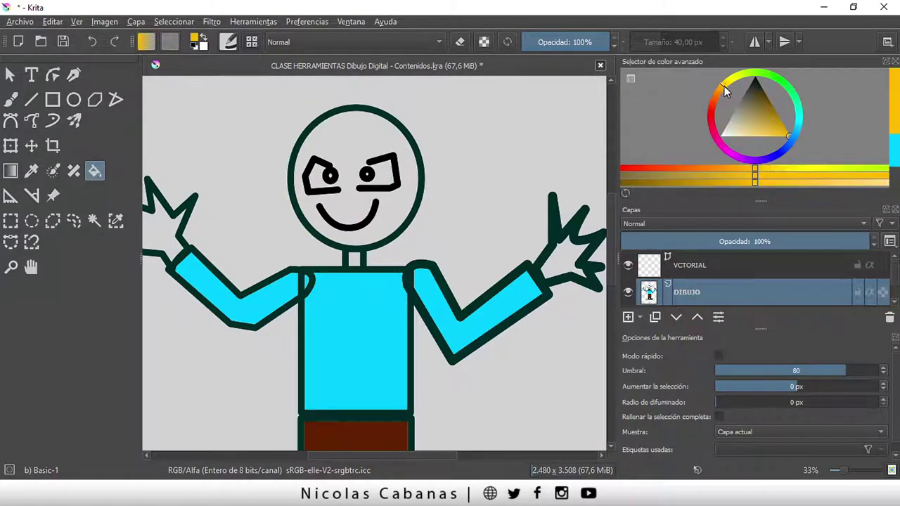
pyautogui.click(718, 95)
pyautogui.click(754, 125)
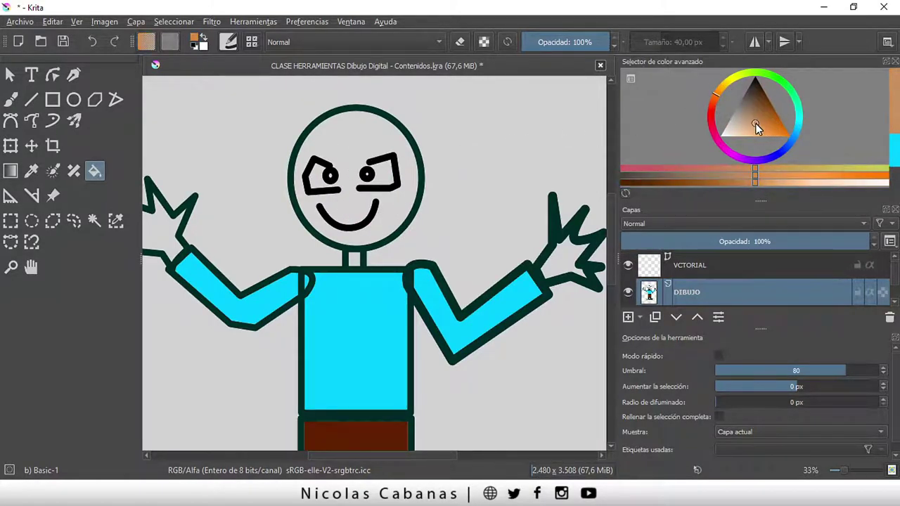
pyautogui.click(783, 182)
pyautogui.click(330, 130)
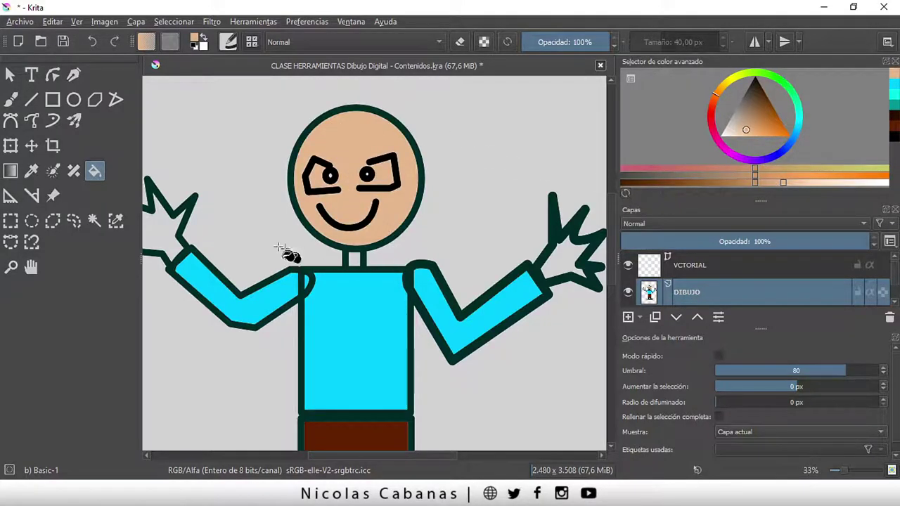
pyautogui.click(174, 234)
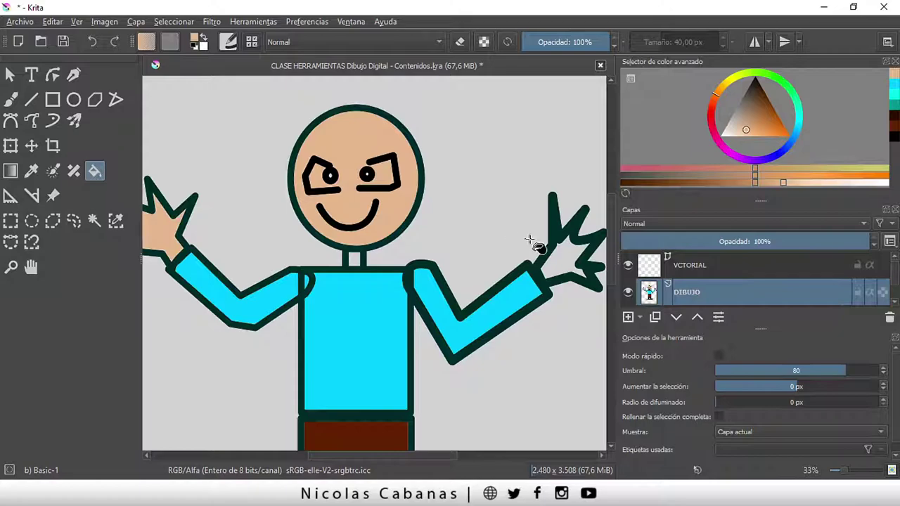
pyautogui.click(569, 257)
# Step: Zoom and pan around the canvas to inspect the coloured figure
pyautogui.scroll(-2, 421, 394)
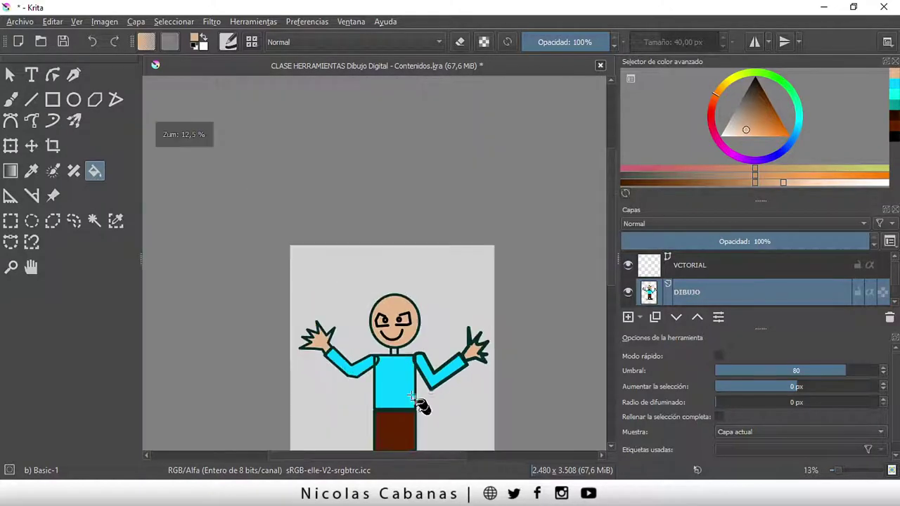
pyautogui.scroll(3, 407, 355)
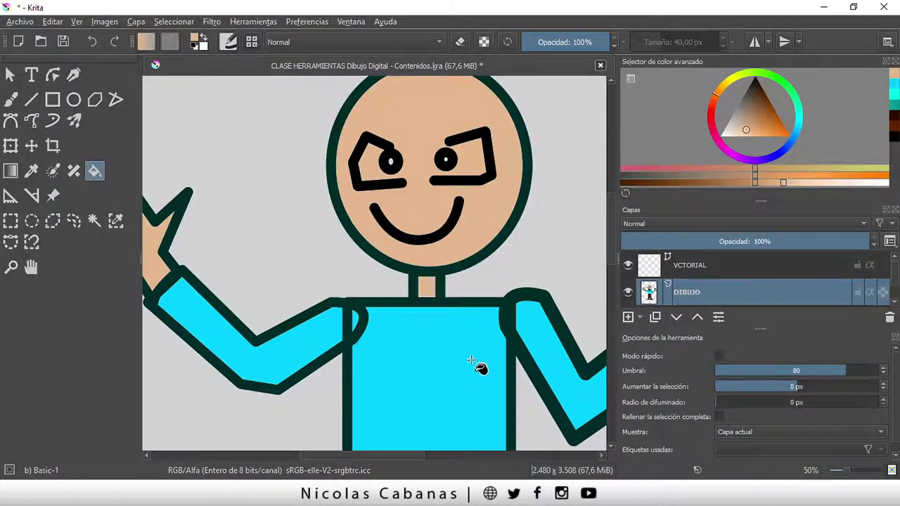
pyautogui.scroll(-3, 481, 428)
pyautogui.moveTo(396, 457); pyautogui.dragTo(417, 460)
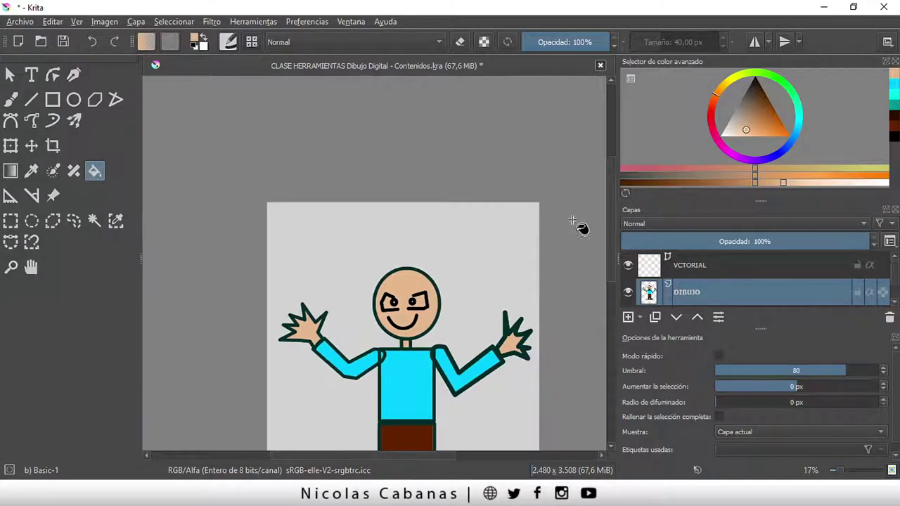
pyautogui.moveTo(607, 222)
pyautogui.mouseDown()
pyautogui.moveTo(618, 282)
pyautogui.moveTo(619, 265)
pyautogui.mouseUp()
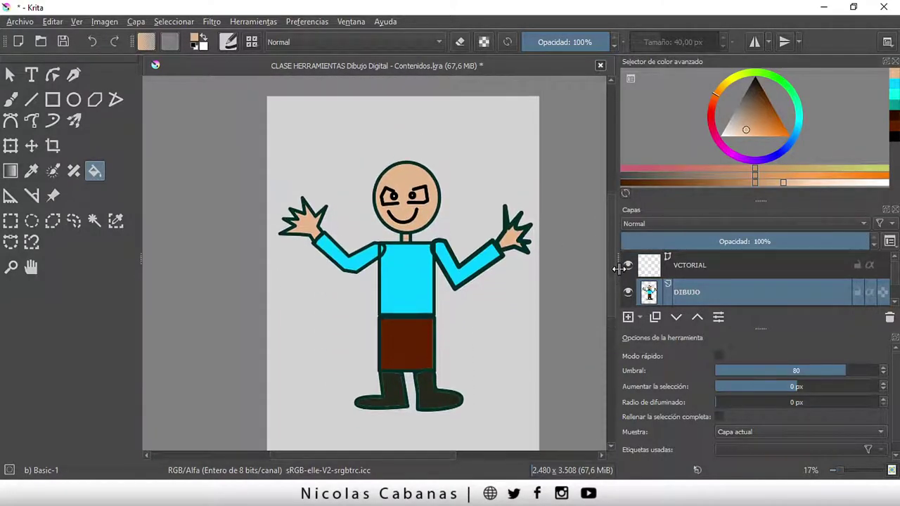
pyautogui.scroll(1, 414, 156)
pyautogui.scroll(1, 421, 159)
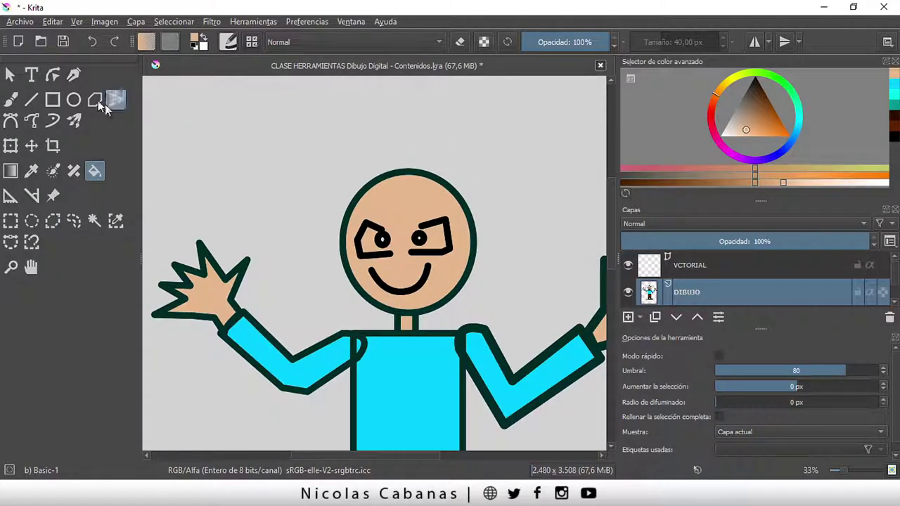
# Step: Draw a first hair outline over the head with the Bézier curve tool
pyautogui.click(11, 121)
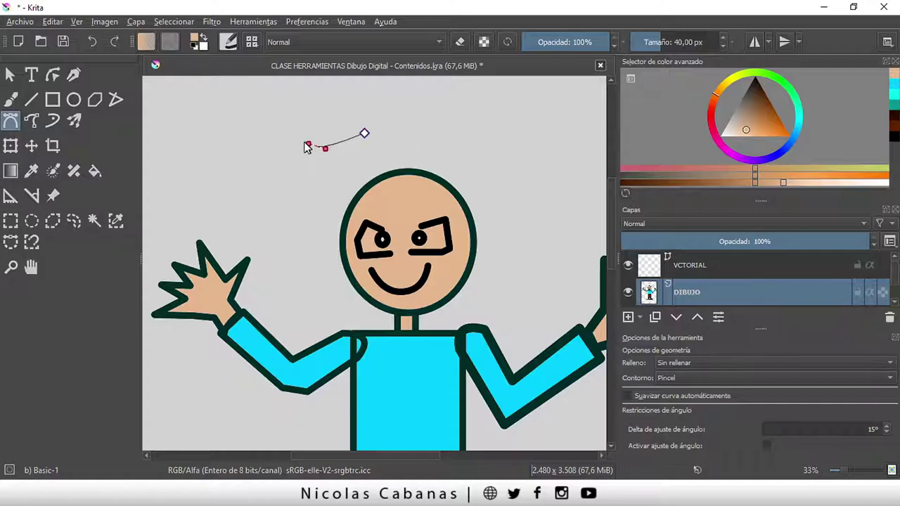
pyautogui.moveTo(308, 147); pyautogui.dragTo(304, 149)
pyautogui.moveTo(352, 228); pyautogui.dragTo(379, 219)
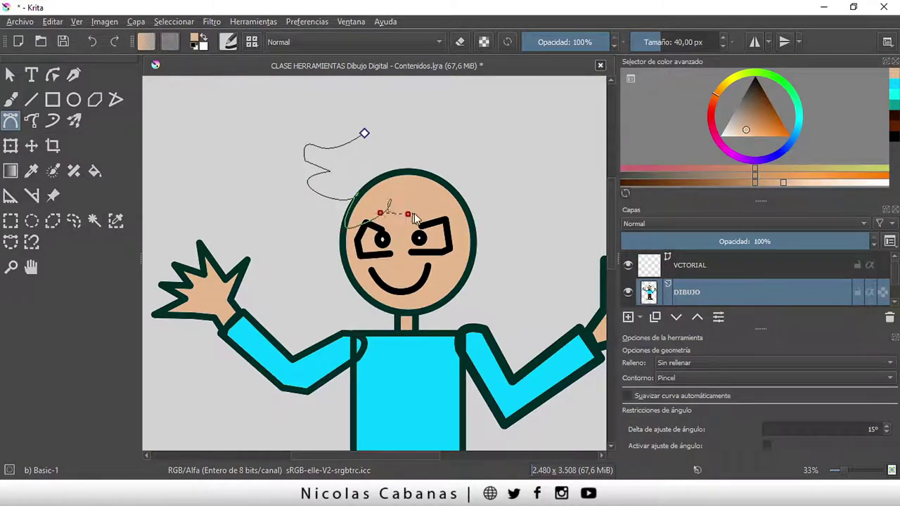
pyautogui.moveTo(425, 215); pyautogui.dragTo(433, 205)
pyautogui.moveTo(473, 246); pyautogui.dragTo(467, 277)
pyautogui.click(520, 251)
pyautogui.moveTo(486, 144); pyautogui.dragTo(460, 138)
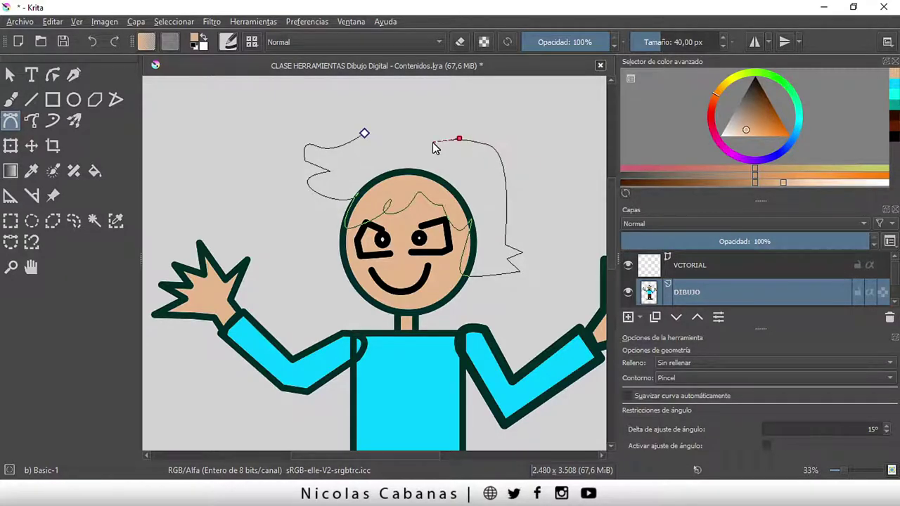
pyautogui.moveTo(365, 133)
pyautogui.mouseDown()
pyautogui.moveTo(355, 145)
pyautogui.moveTo(318, 152)
pyautogui.mouseUp()
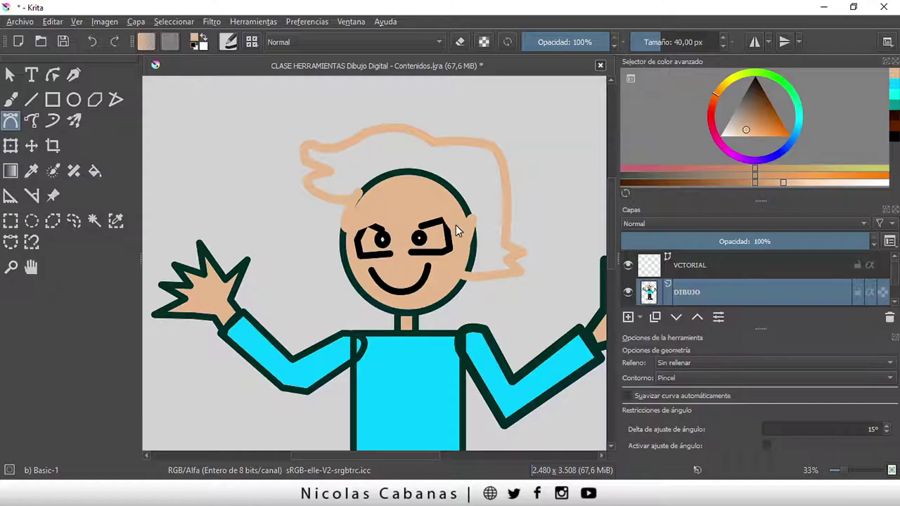
# Step: Undo the beige outline, choose yellow-green, and start a spiky hair edge on the left
pyautogui.click(93, 43)
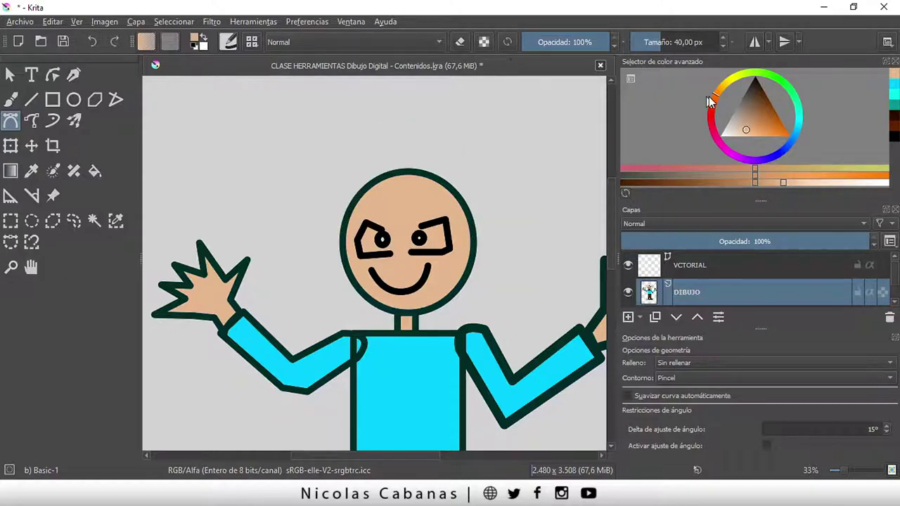
pyautogui.moveTo(725, 84); pyautogui.dragTo(732, 82)
pyautogui.moveTo(763, 124)
pyautogui.mouseDown()
pyautogui.moveTo(777, 116)
pyautogui.moveTo(790, 126)
pyautogui.mouseUp()
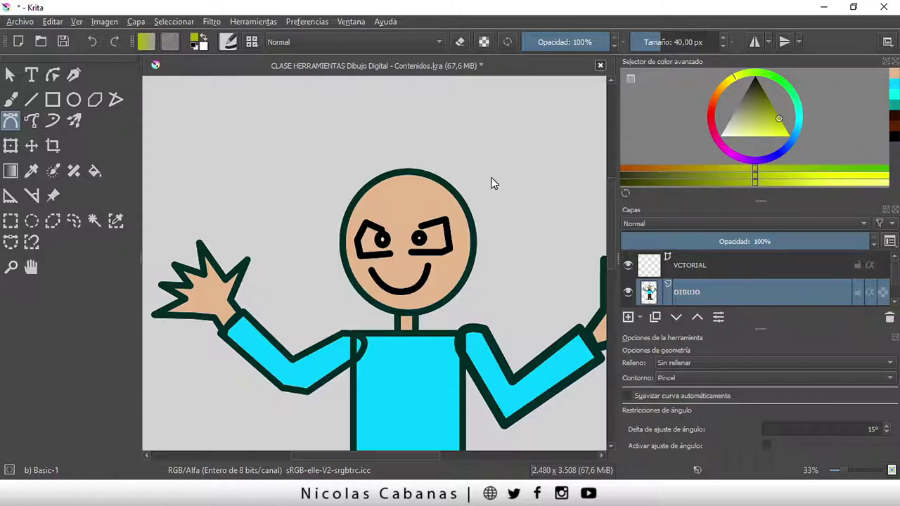
pyautogui.click(348, 149)
pyautogui.click(276, 147)
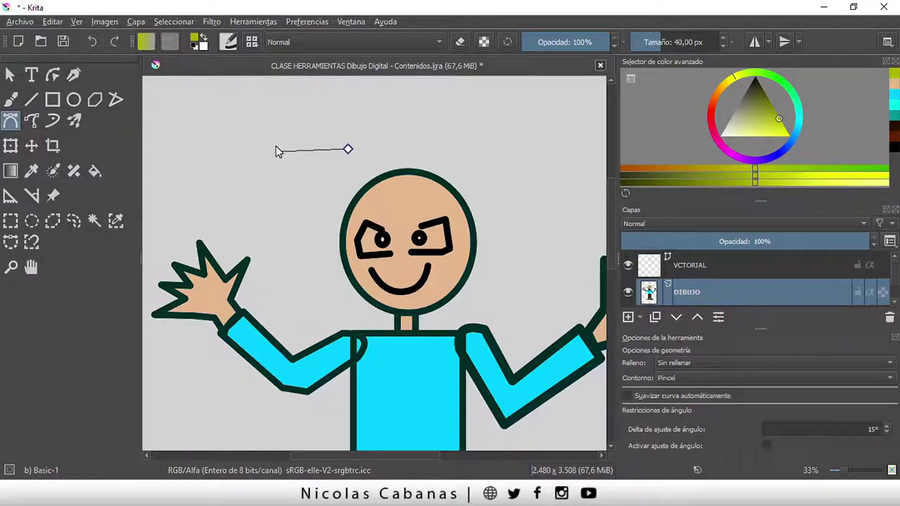
pyautogui.click(279, 176)
pyautogui.click(314, 176)
pyautogui.click(287, 198)
pyautogui.click(334, 197)
pyautogui.click(305, 229)
pyautogui.click(369, 210)
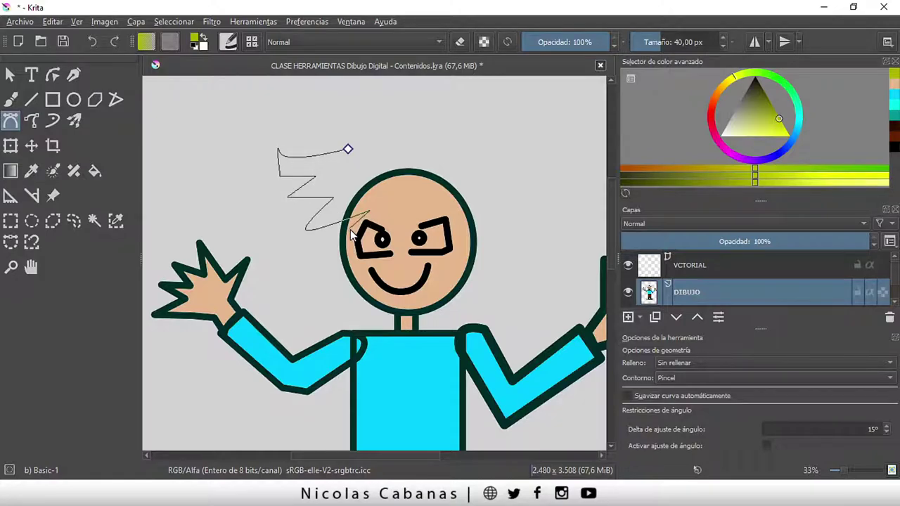
# Step: Zigzag the hair fringe across the forehead and close the outline over the head
pyautogui.click(350, 226)
pyautogui.click(399, 212)
pyautogui.click(395, 231)
pyautogui.click(439, 207)
pyautogui.click(448, 230)
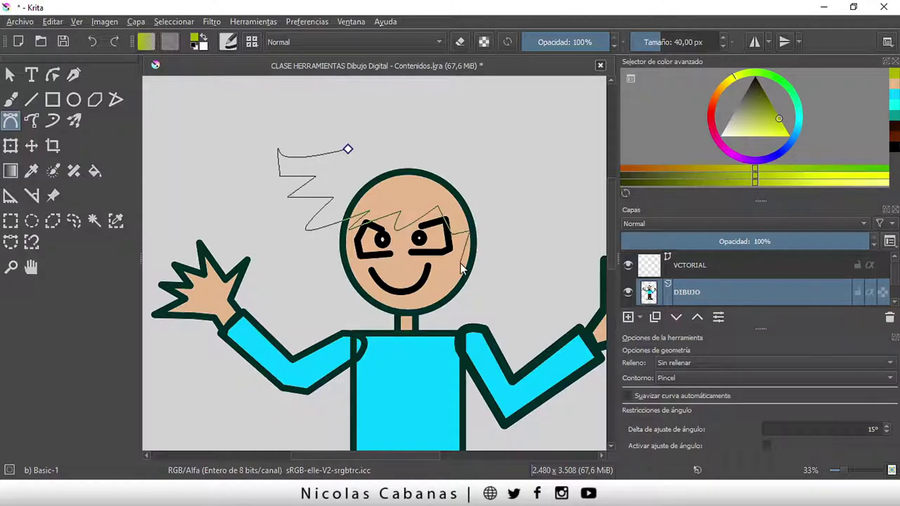
pyautogui.click(461, 266)
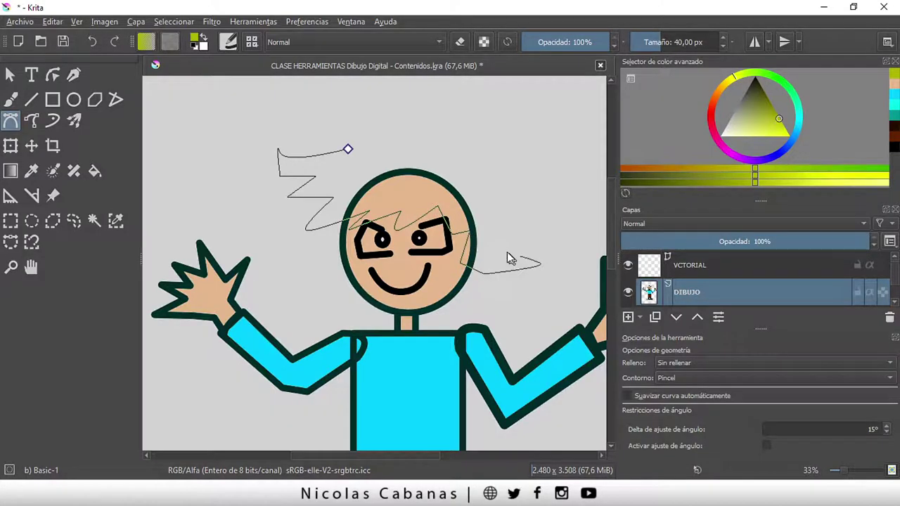
pyautogui.click(541, 241)
pyautogui.click(527, 201)
pyautogui.click(495, 156)
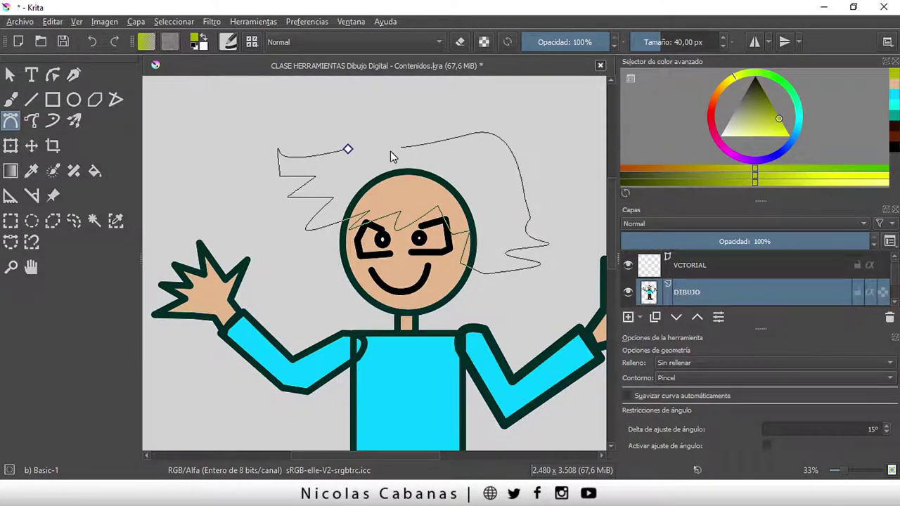
pyautogui.click(347, 149)
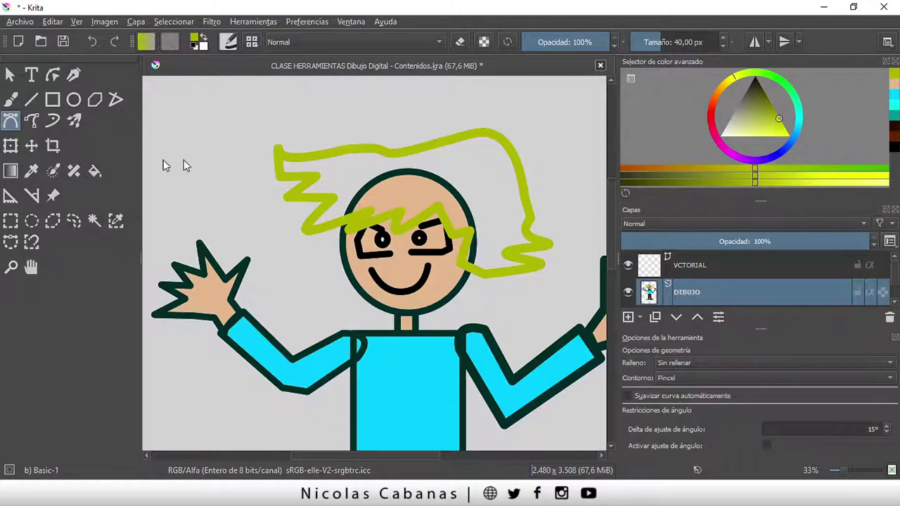
# Step: Fill the hair with brighter yellow-green, undoing the accidental fill on the face
pyautogui.click(94, 171)
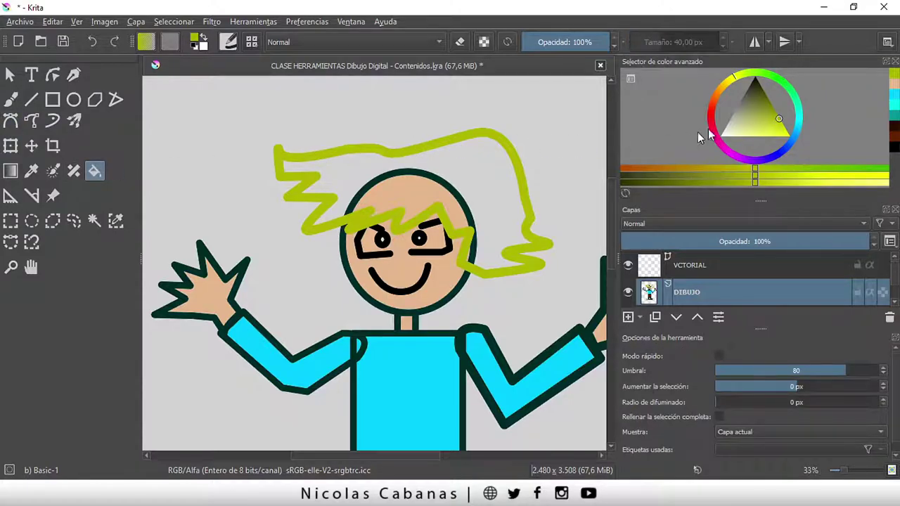
pyautogui.moveTo(780, 120); pyautogui.dragTo(783, 127)
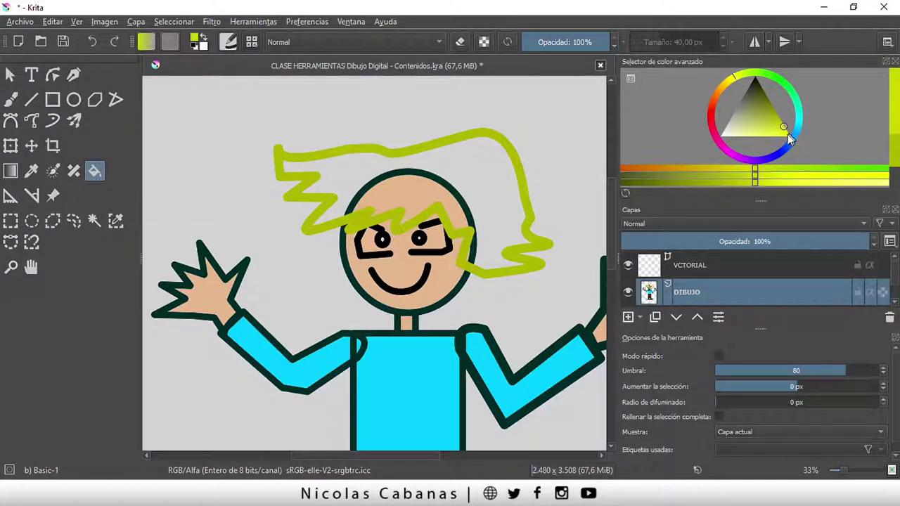
pyautogui.click(485, 176)
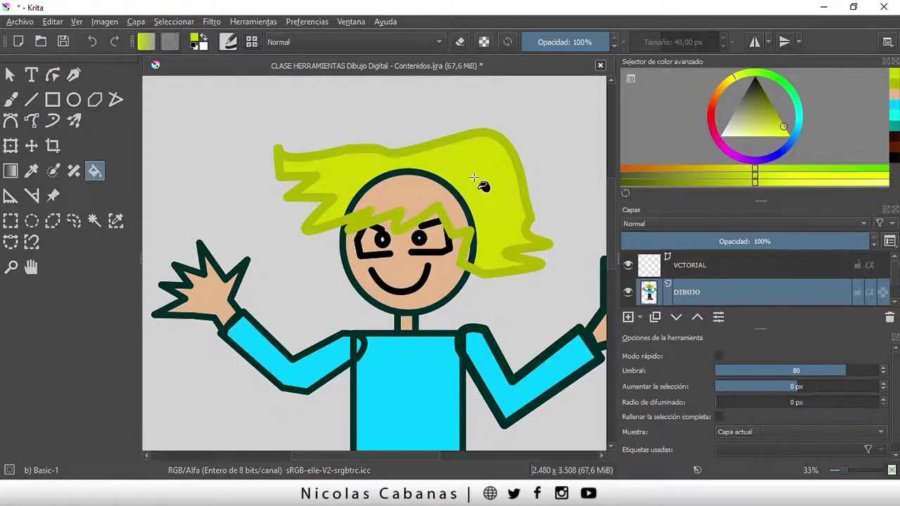
pyautogui.click(411, 192)
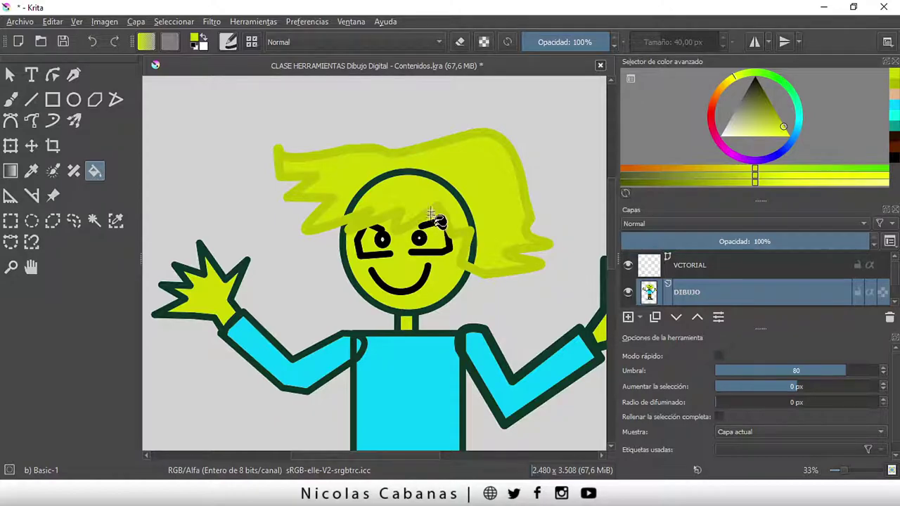
pyautogui.click(92, 42)
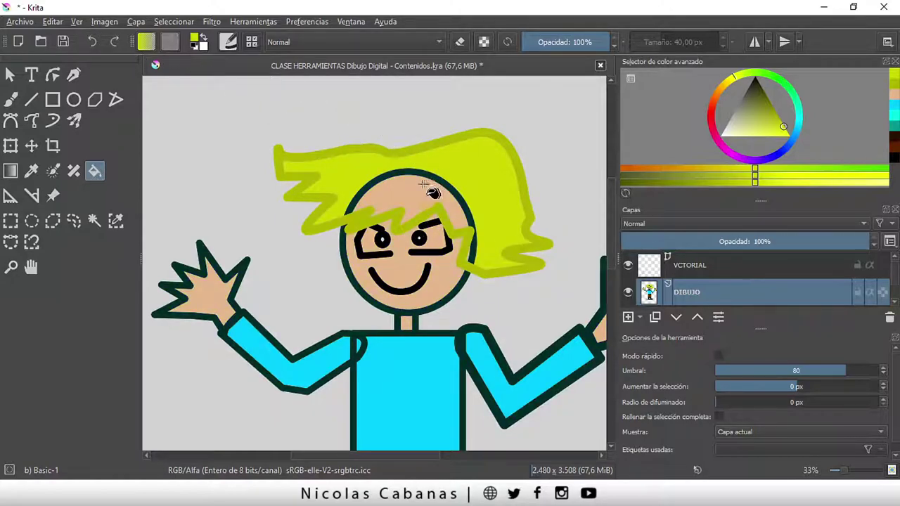
pyautogui.scroll(1, 429, 195)
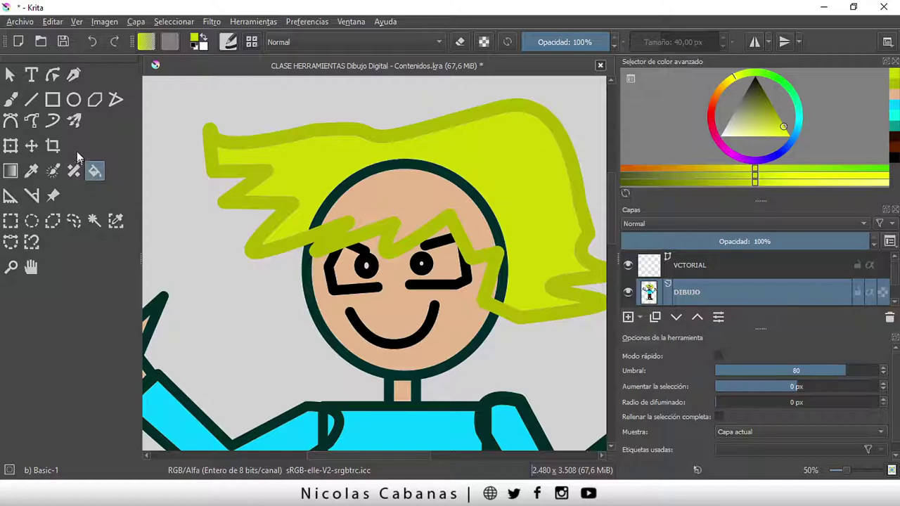
# Step: Paint yellow-green hair over the head outline with the freehand brush, briefly at 165 px
pyautogui.click(11, 99)
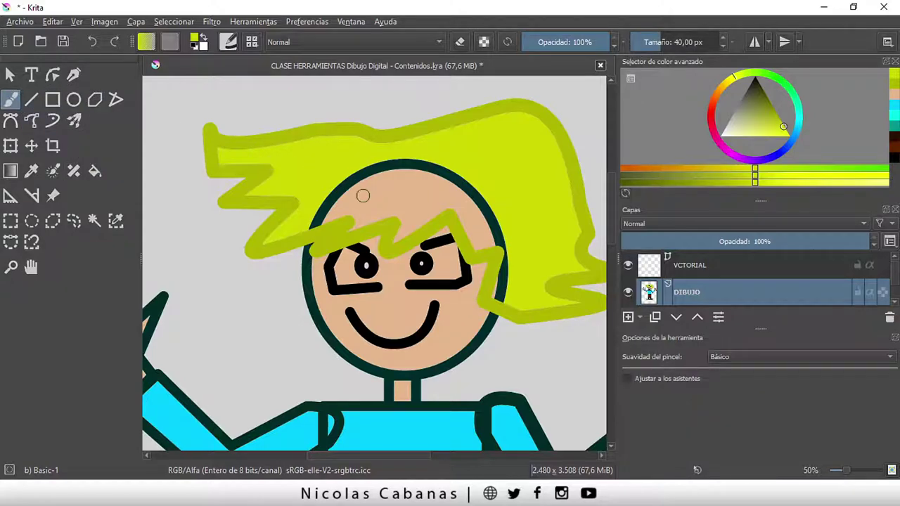
pyautogui.moveTo(362, 195)
pyautogui.mouseDown()
pyautogui.moveTo(342, 185)
pyautogui.moveTo(363, 186)
pyautogui.moveTo(311, 210)
pyautogui.mouseUp()
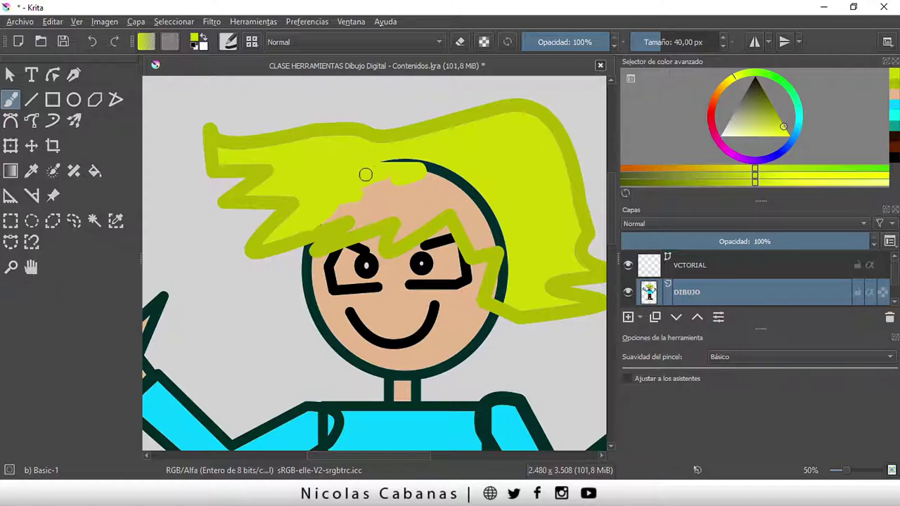
pyautogui.moveTo(407, 161); pyautogui.dragTo(469, 183)
pyautogui.moveTo(503, 225)
pyautogui.mouseDown()
pyautogui.moveTo(483, 194)
pyautogui.moveTo(447, 180)
pyautogui.mouseUp()
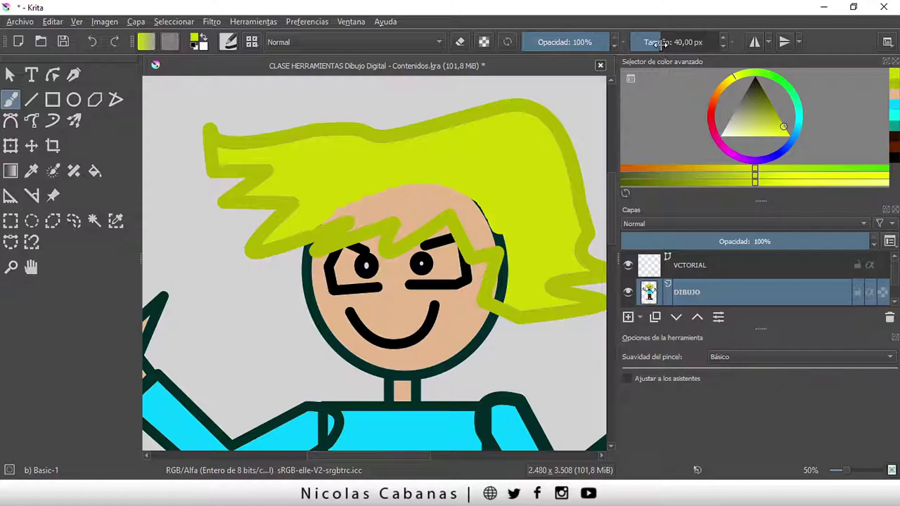
pyautogui.moveTo(657, 42); pyautogui.dragTo(706, 42)
pyautogui.moveTo(362, 188)
pyautogui.mouseDown()
pyautogui.moveTo(328, 185)
pyautogui.moveTo(317, 195)
pyautogui.moveTo(438, 169)
pyautogui.moveTo(492, 211)
pyautogui.moveTo(483, 201)
pyautogui.mouseUp()
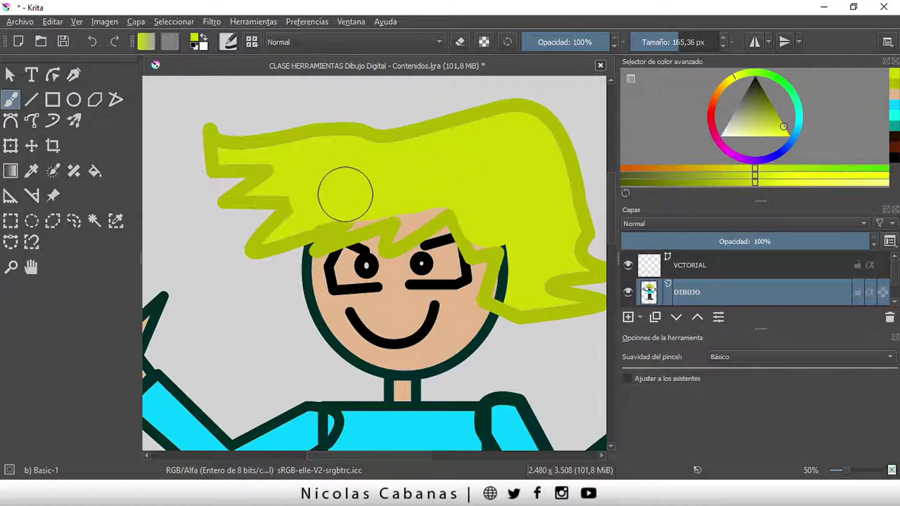
pyautogui.moveTo(678, 42); pyautogui.dragTo(641, 42)
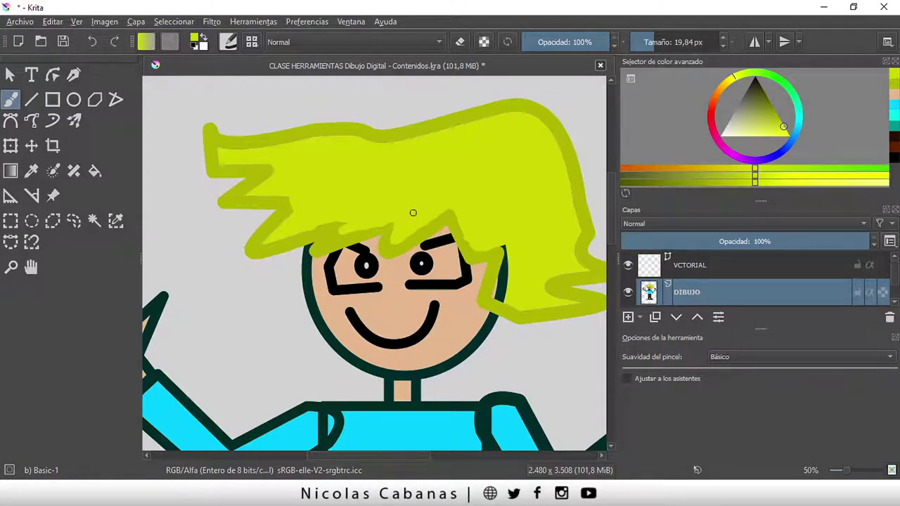
# Step: Zoom in and out to check the fully coloured figure
pyautogui.scroll(-2, 318, 222)
pyautogui.scroll(-1, 318, 223)
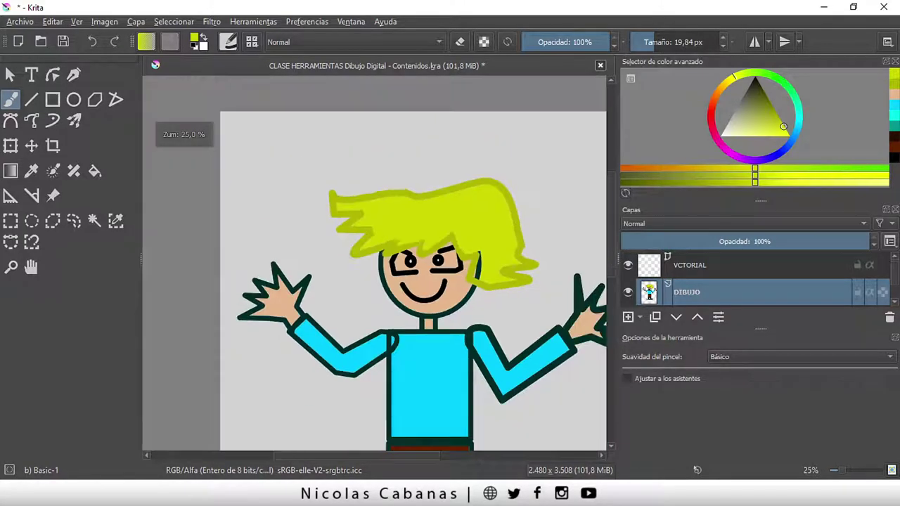
pyautogui.scroll(3, 465, 225)
pyautogui.scroll(-1, 465, 225)
pyautogui.scroll(-2, 465, 225)
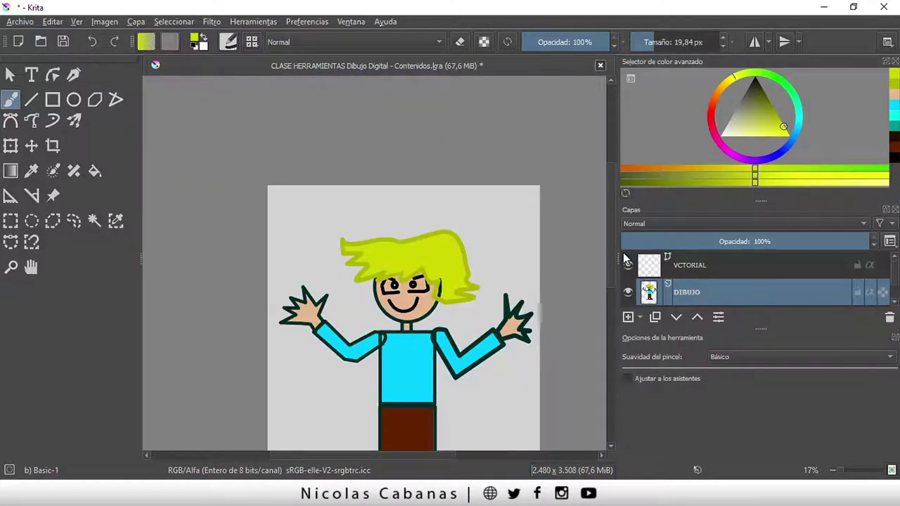
pyautogui.scroll(-2, 608, 311)
pyautogui.scroll(-3, 608, 311)
pyautogui.scroll(1, 608, 312)
pyautogui.scroll(1, 608, 312)
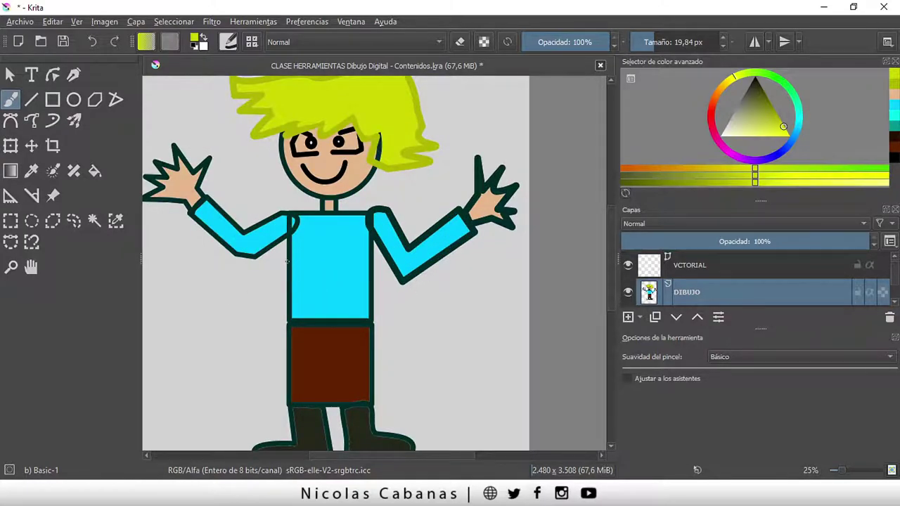
pyautogui.scroll(1, 239, 267)
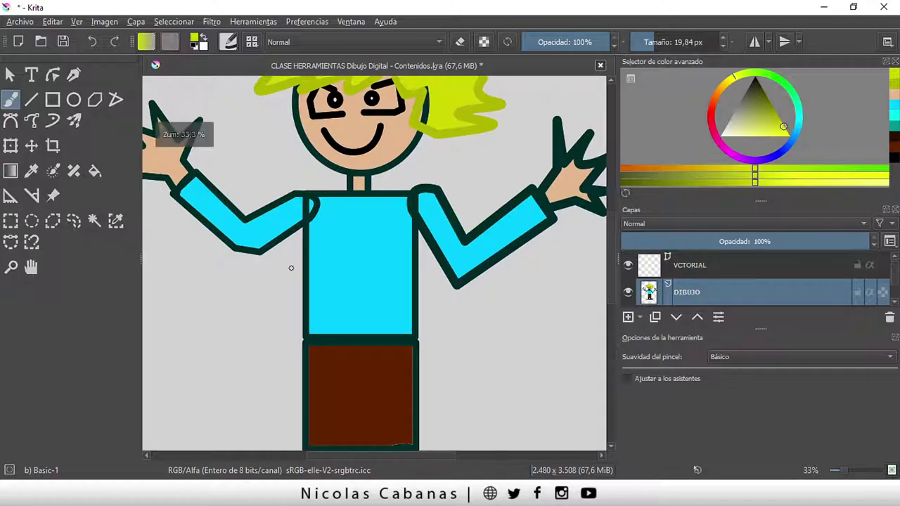
# Step: Select a vertical strip on the shirt's left side and fill it white
pyautogui.click(10, 222)
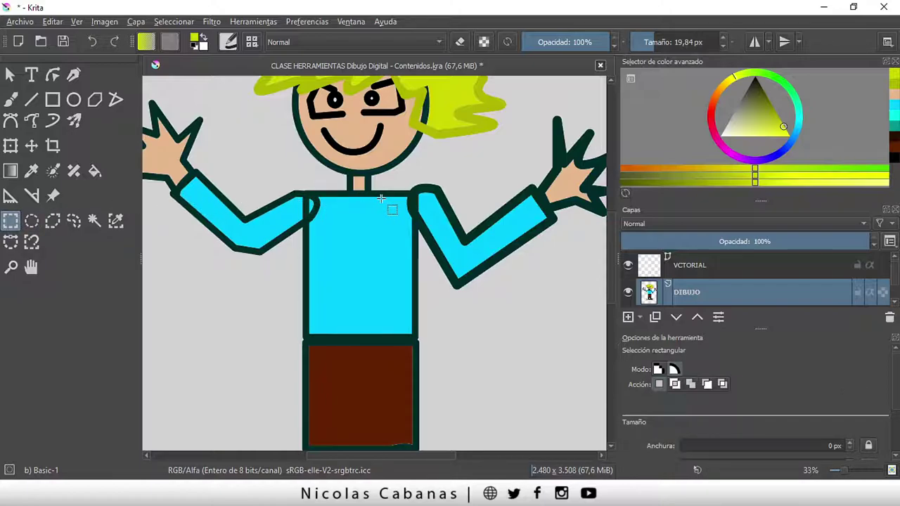
pyautogui.moveTo(380, 199); pyautogui.dragTo(403, 337)
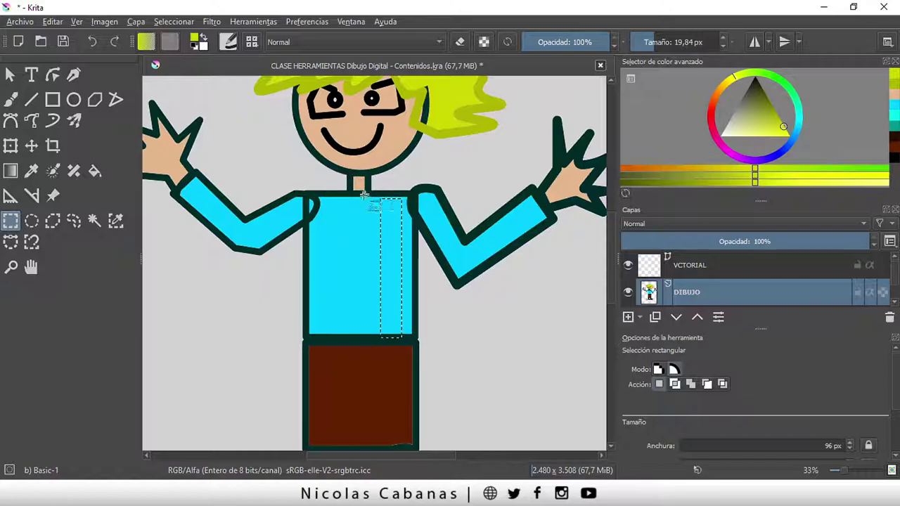
pyautogui.moveTo(337, 197); pyautogui.dragTo(338, 207)
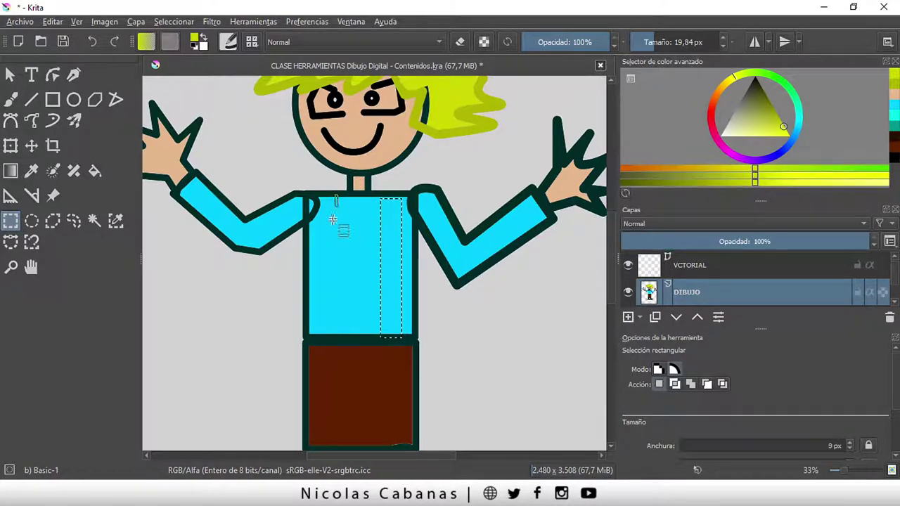
pyautogui.moveTo(320, 298); pyautogui.dragTo(316, 335)
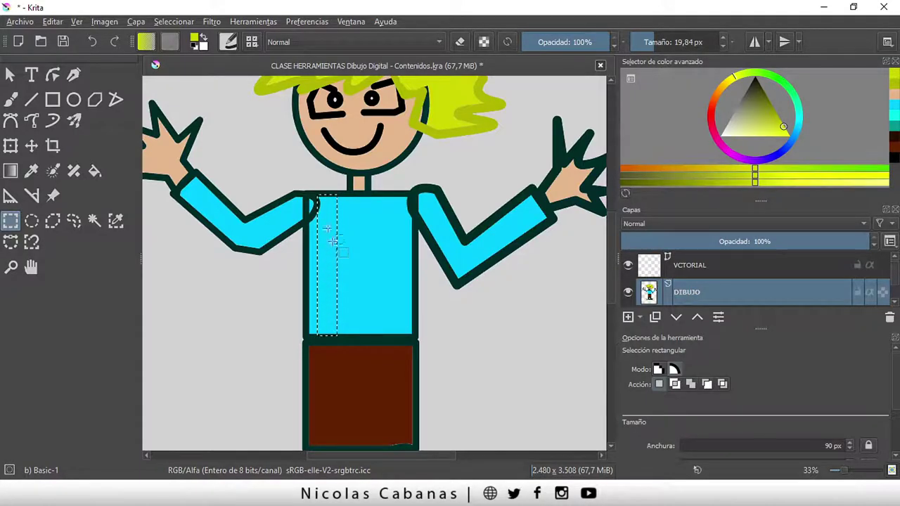
pyautogui.click(96, 171)
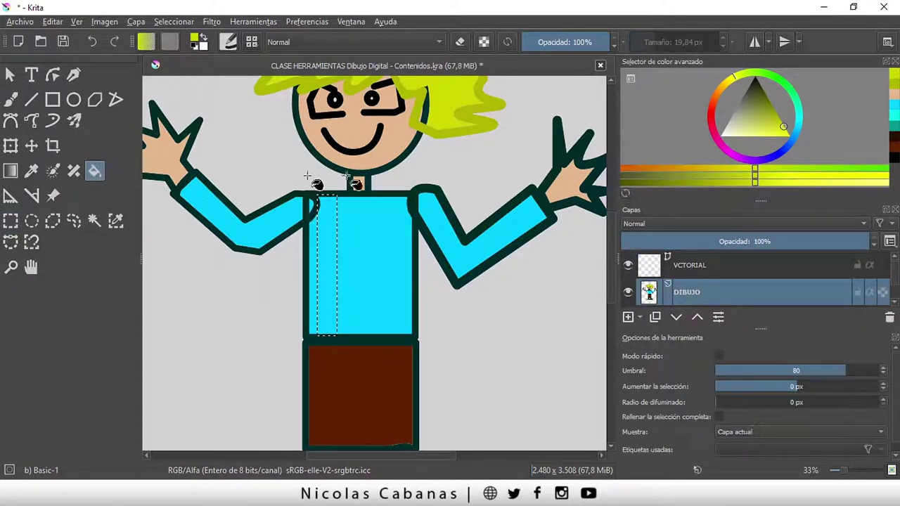
pyautogui.moveTo(736, 136); pyautogui.dragTo(707, 141)
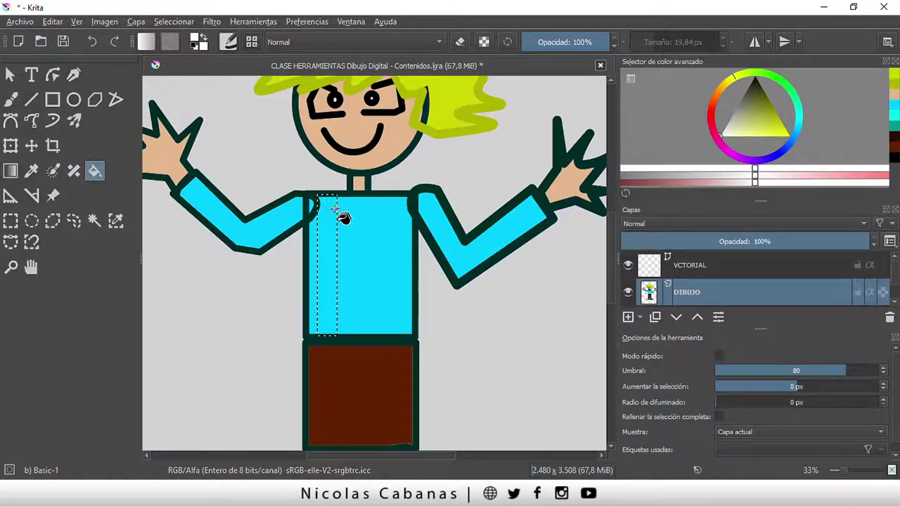
pyautogui.click(329, 271)
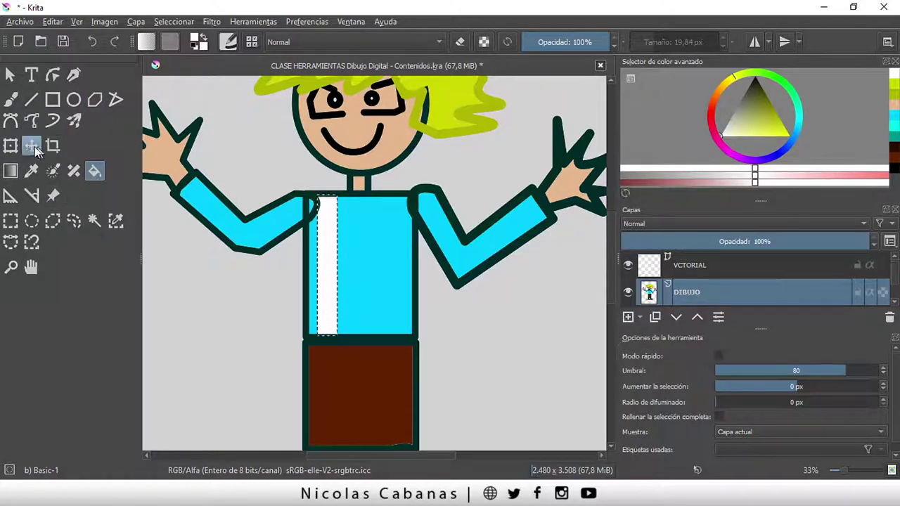
# Step: Shift the selection onto the next cyan band and fill it white
pyautogui.click(10, 223)
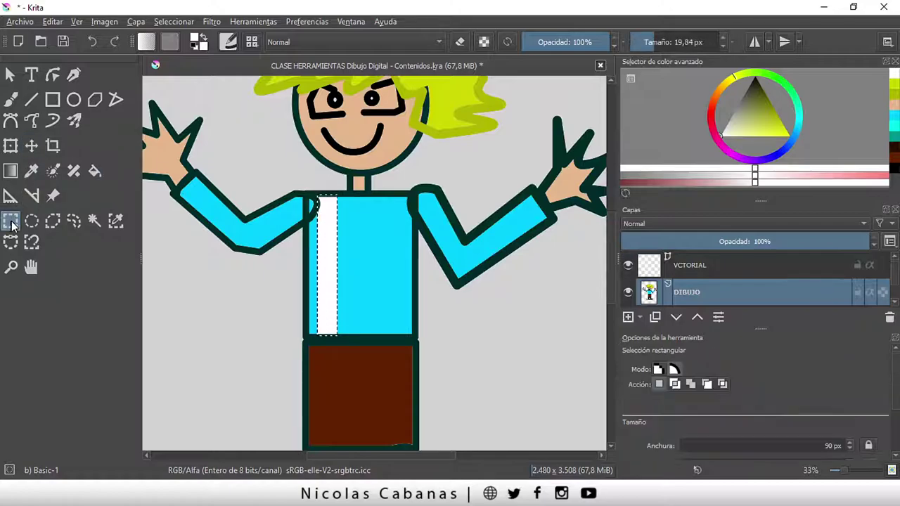
pyautogui.moveTo(346, 243); pyautogui.dragTo(370, 241)
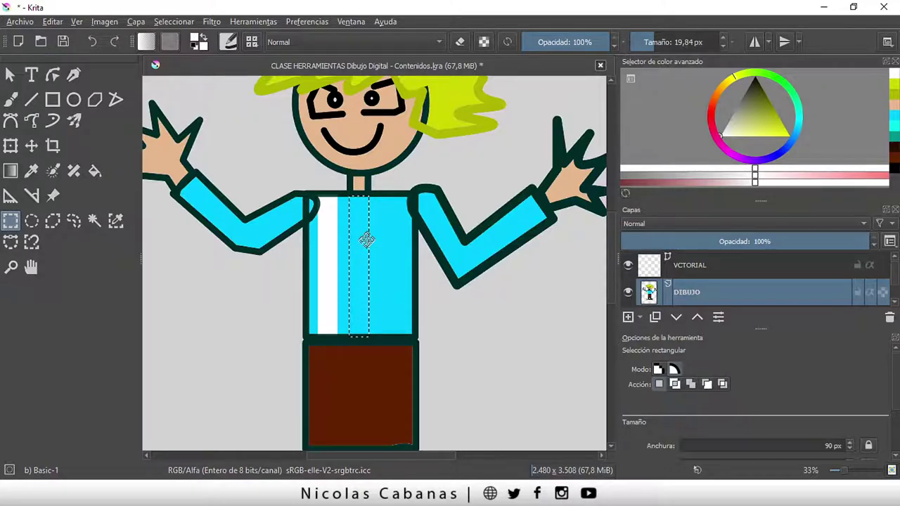
pyautogui.press('+')
pyautogui.press('+')
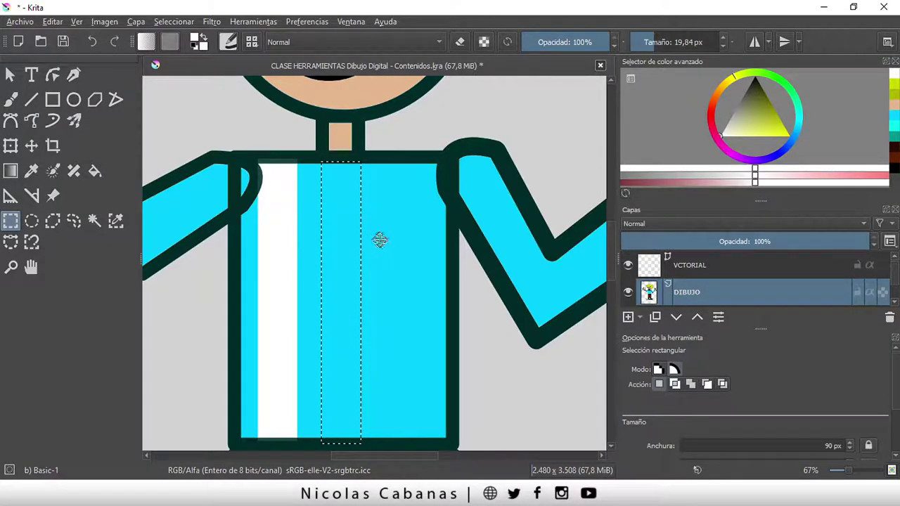
pyautogui.moveTo(380, 240)
pyautogui.mouseDown()
pyautogui.moveTo(424, 238)
pyautogui.moveTo(369, 237)
pyautogui.mouseUp()
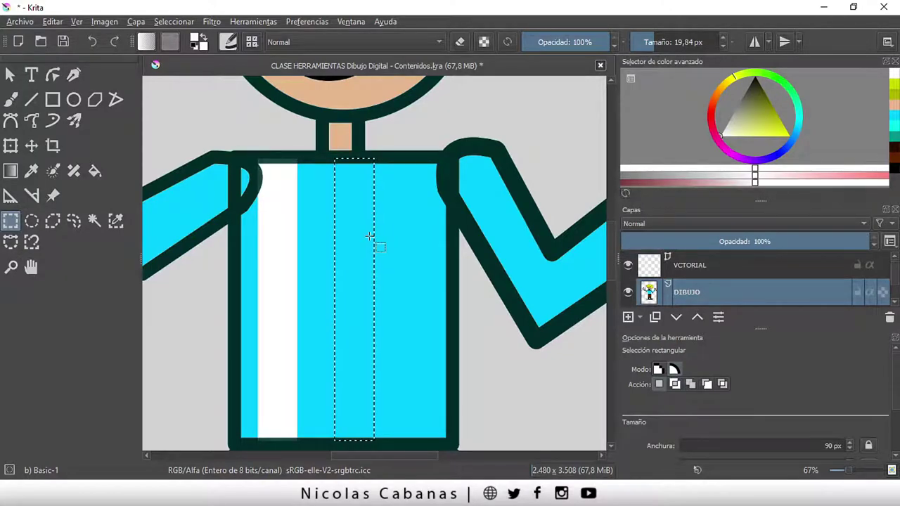
pyautogui.click(95, 173)
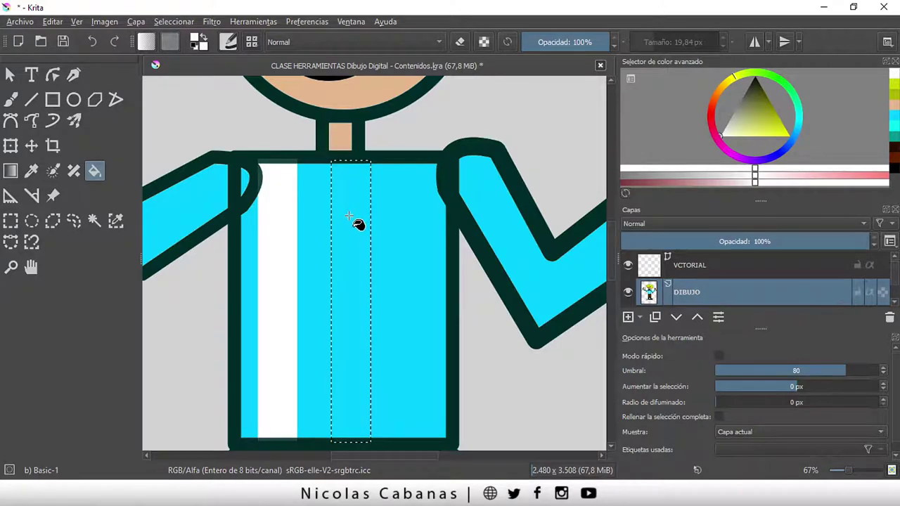
pyautogui.click(349, 217)
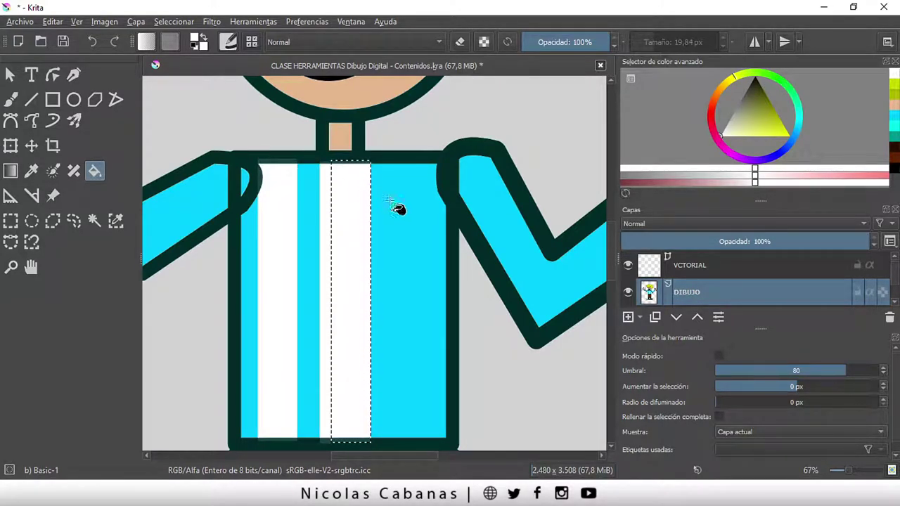
# Step: Move the selection to another cyan band and fill a third white stripe
pyautogui.click(31, 145)
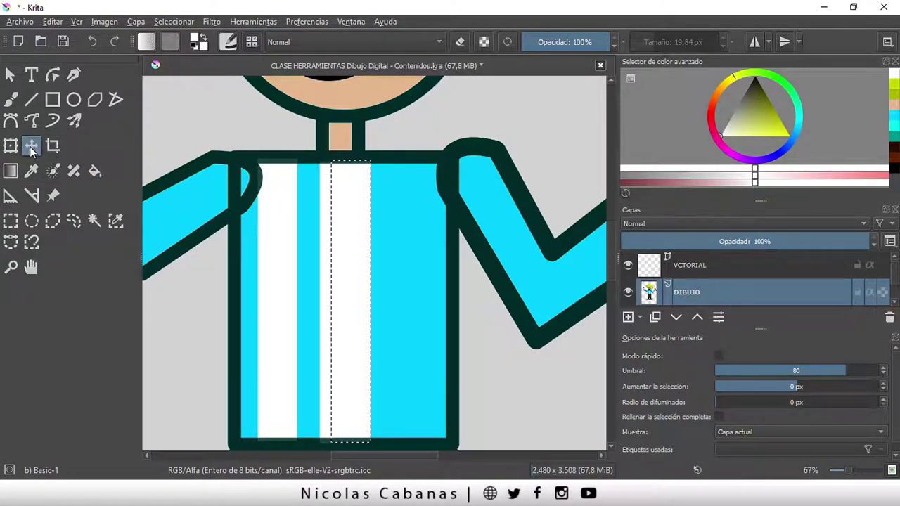
pyautogui.click(10, 223)
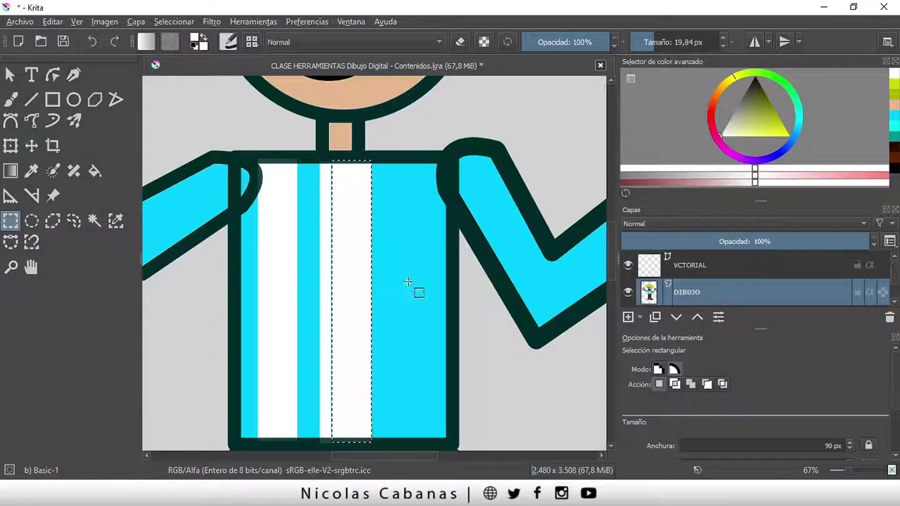
pyautogui.moveTo(407, 282); pyautogui.dragTo(427, 279)
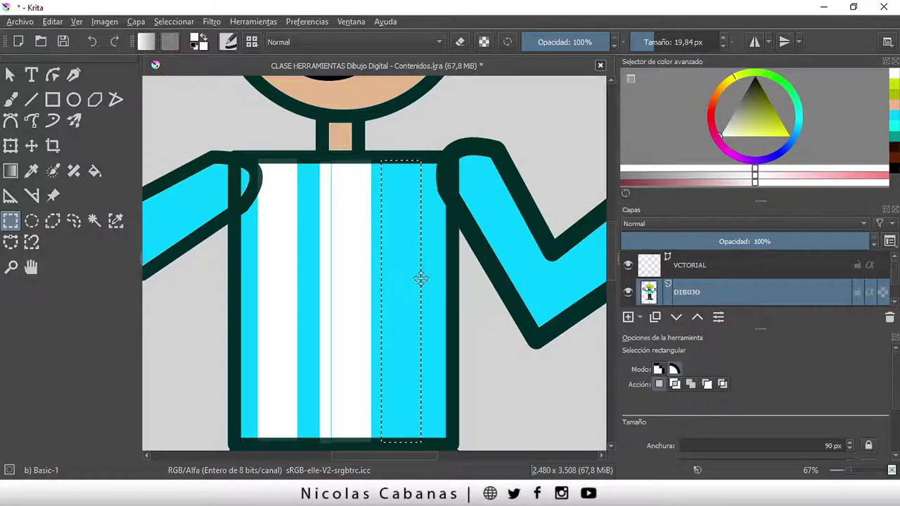
pyautogui.click(96, 171)
pyautogui.click(396, 261)
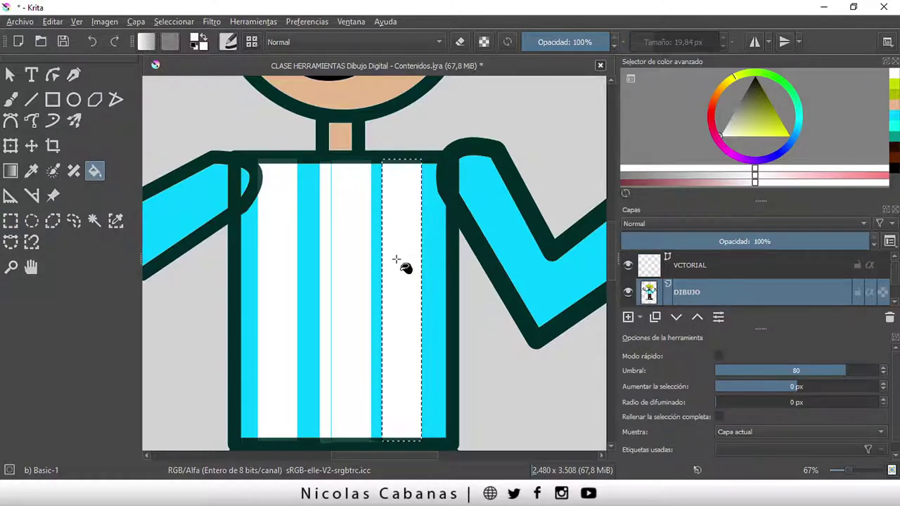
pyautogui.scroll(-2, 396, 260)
pyautogui.scroll(-2, 373, 296)
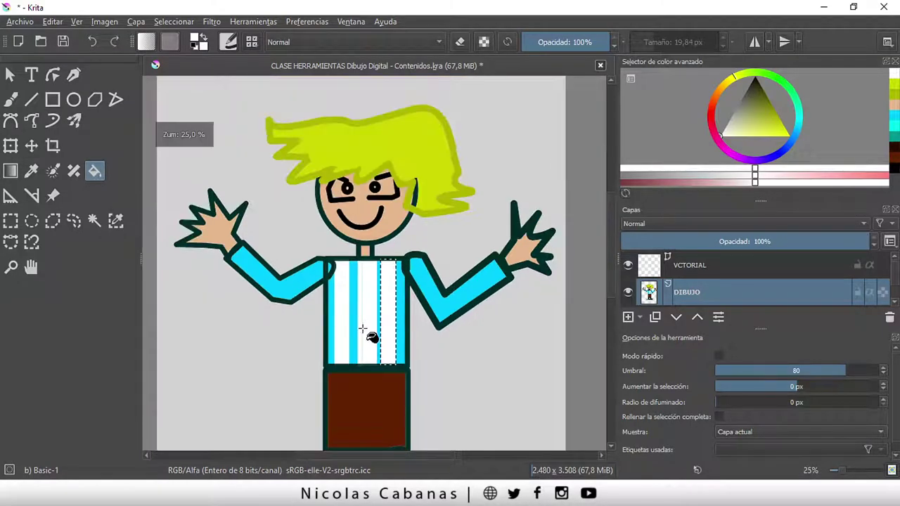
pyautogui.scroll(1, 390, 402)
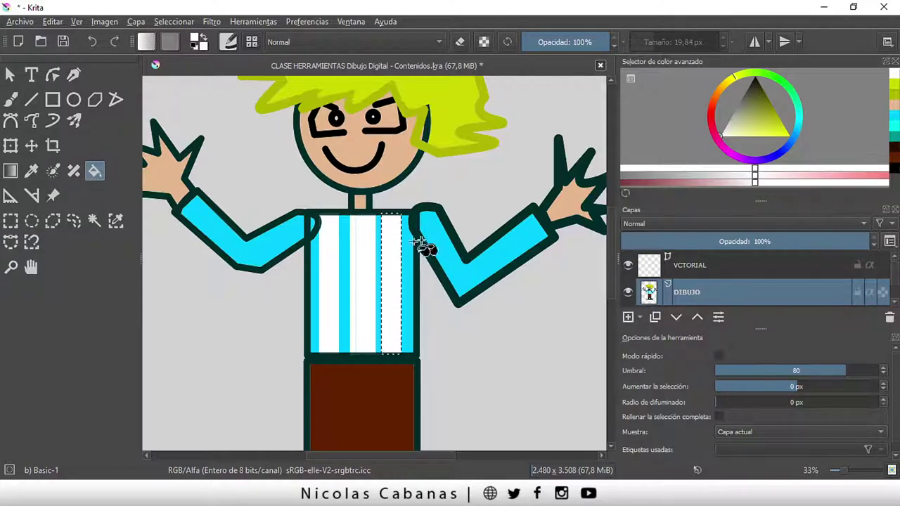
# Step: Deselect the shirt-stripe selection, then zoom and pan in toward the hair
pyautogui.click(173, 21)
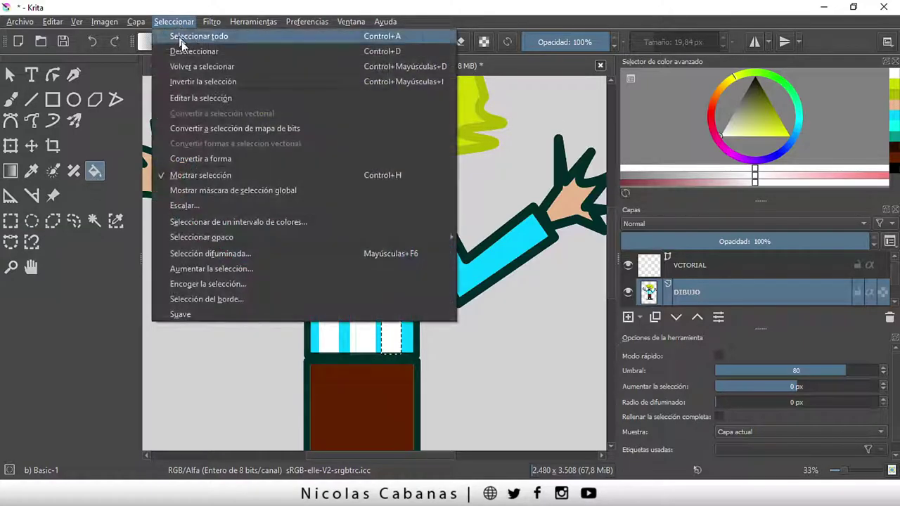
pyautogui.click(184, 49)
pyautogui.scroll(-3, 415, 366)
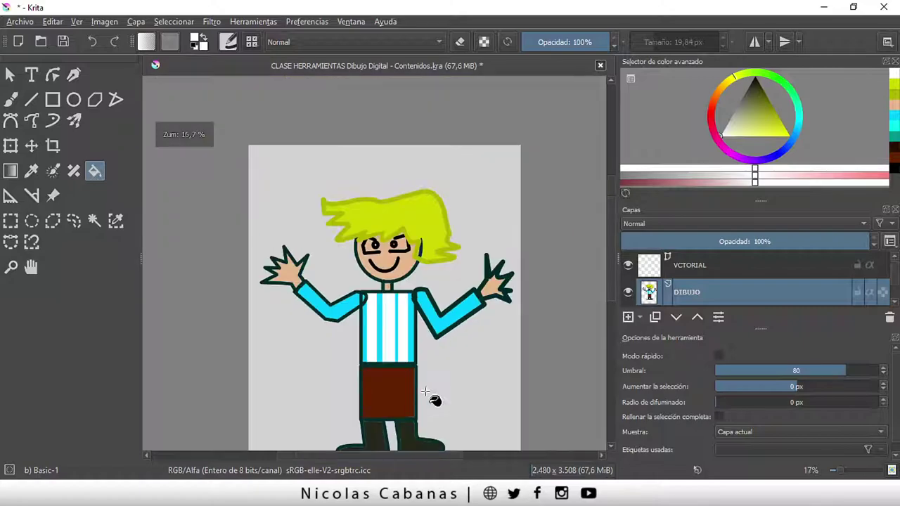
pyautogui.moveTo(610, 262); pyautogui.dragTo(610, 289)
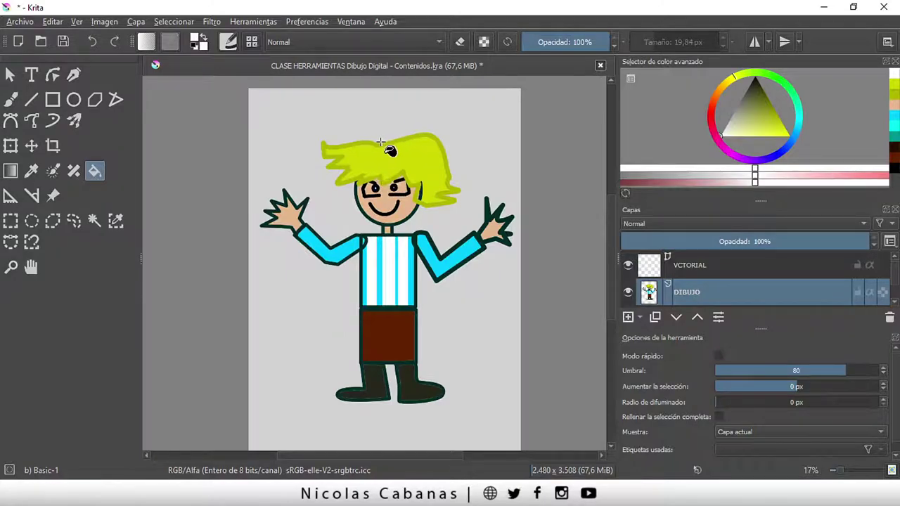
pyautogui.scroll(2, 490, 120)
pyautogui.scroll(2, 490, 120)
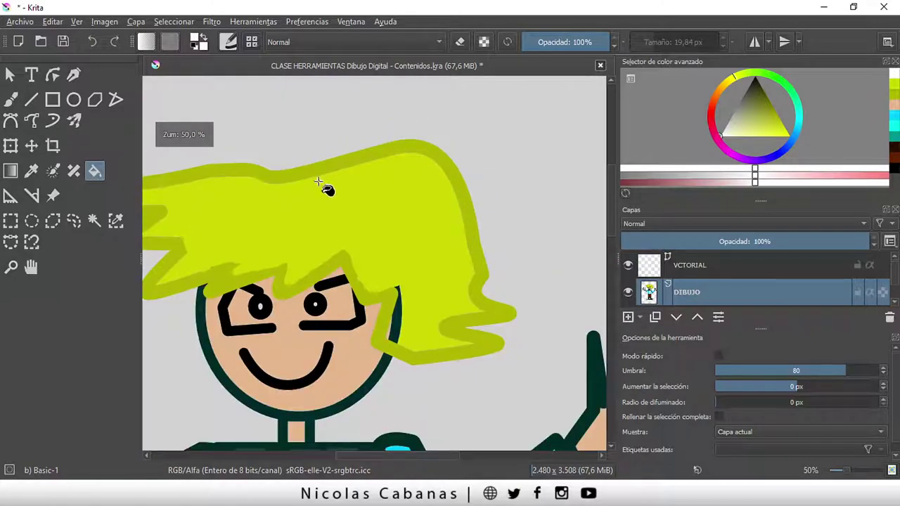
pyautogui.moveTo(360, 454); pyautogui.dragTo(339, 455)
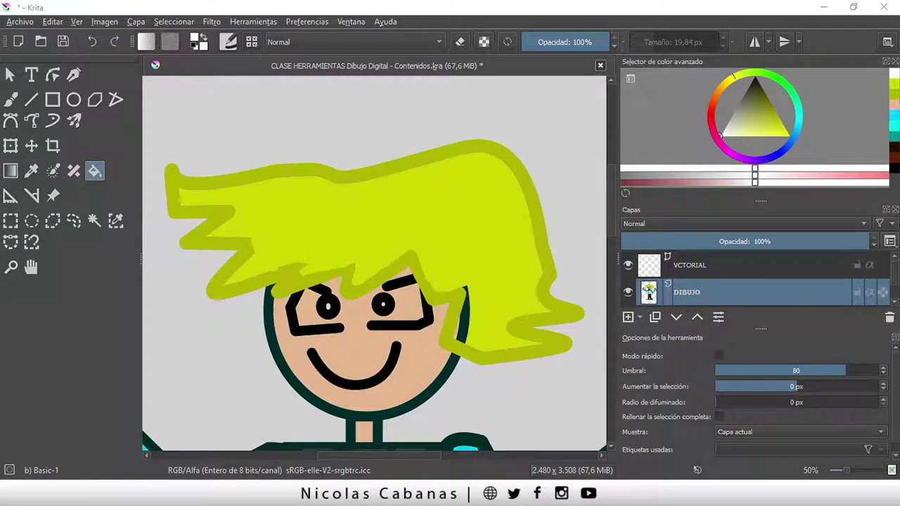
# Step: Draw a freehand selection outline around the upper-right part of the yellow-green hair
pyautogui.click(73, 222)
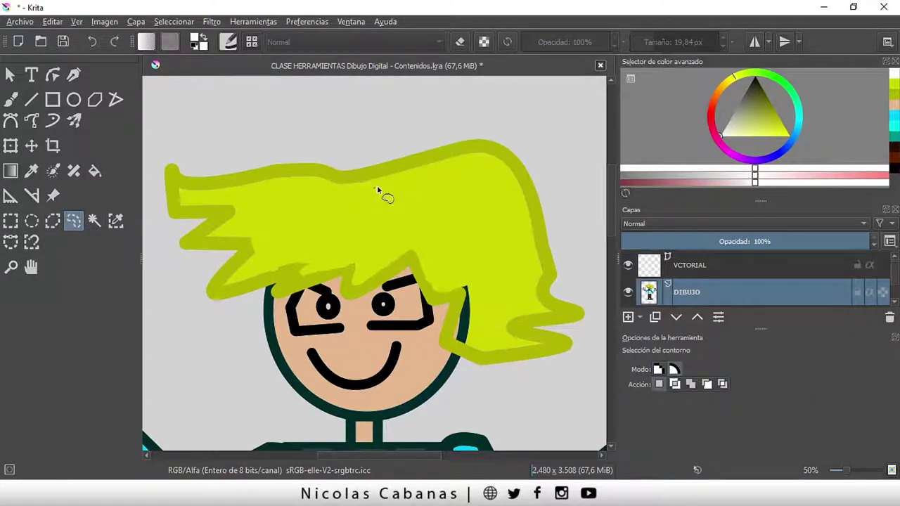
pyautogui.moveTo(377, 185)
pyautogui.mouseDown()
pyautogui.moveTo(520, 214)
pyautogui.moveTo(532, 255)
pyautogui.moveTo(502, 288)
pyautogui.moveTo(410, 232)
pyautogui.moveTo(340, 206)
pyautogui.moveTo(378, 185)
pyautogui.mouseUp()
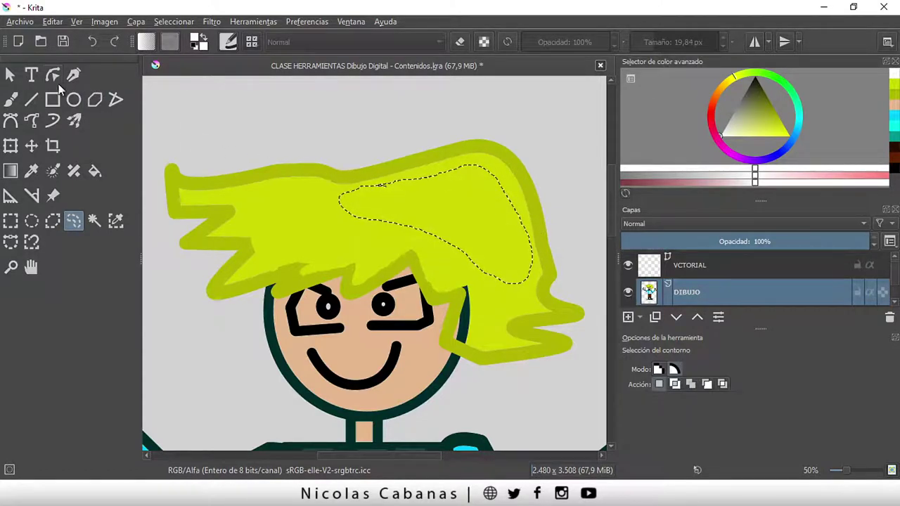
pyautogui.click(18, 104)
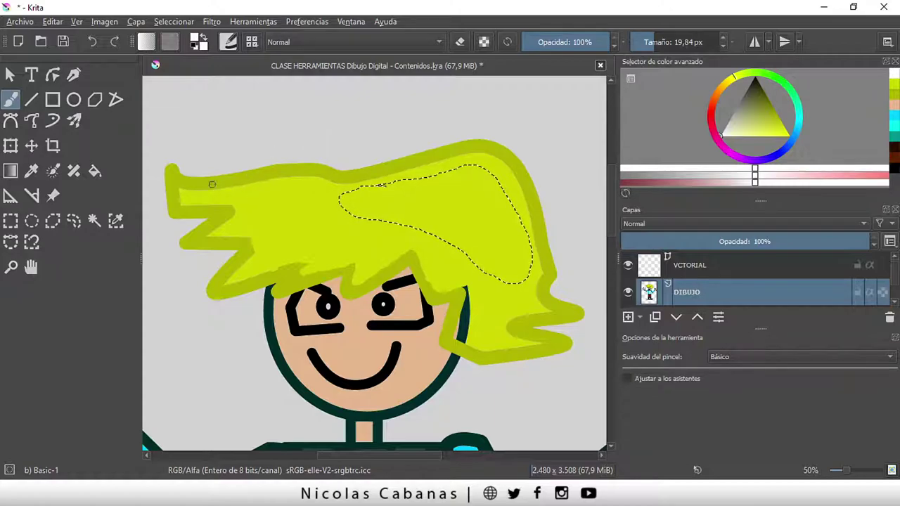
pyautogui.click(31, 171)
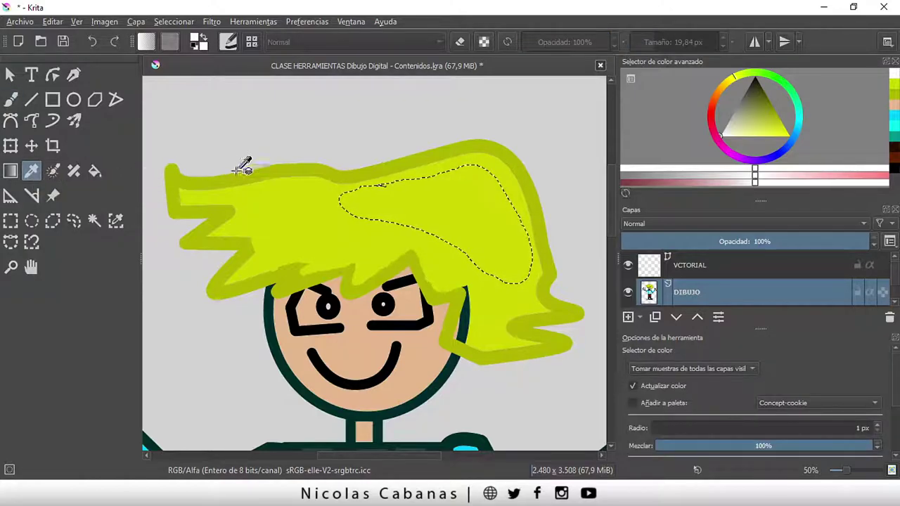
# Step: Sample the hair's yellow-green with the Colour Picker and shift it to a paler yellow
pyautogui.click(434, 203)
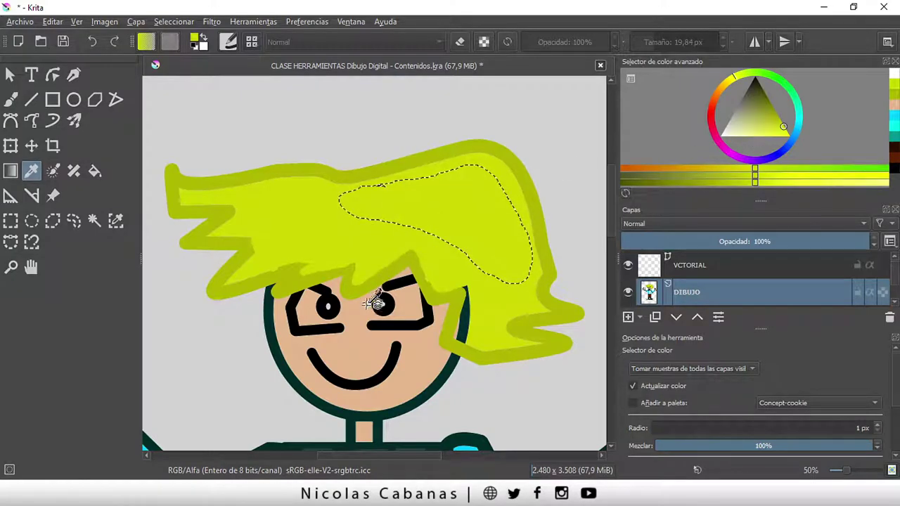
pyautogui.click(355, 344)
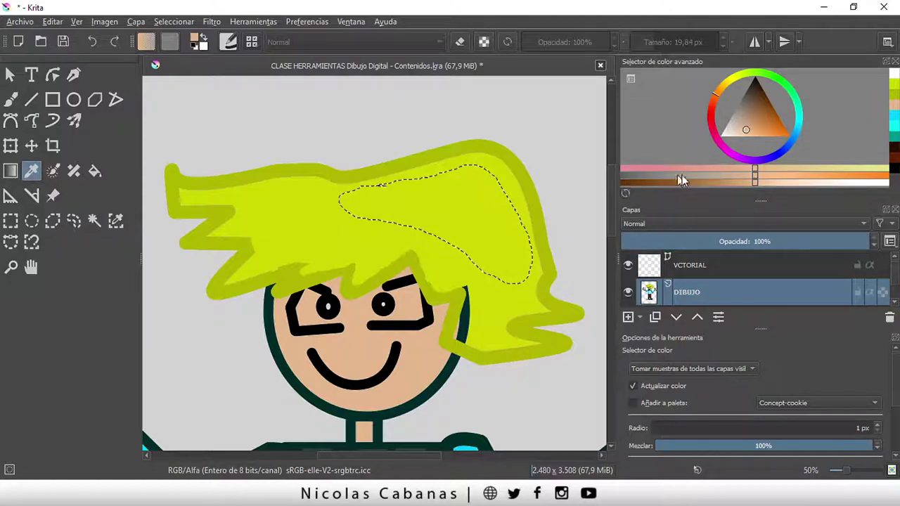
pyautogui.click(431, 386)
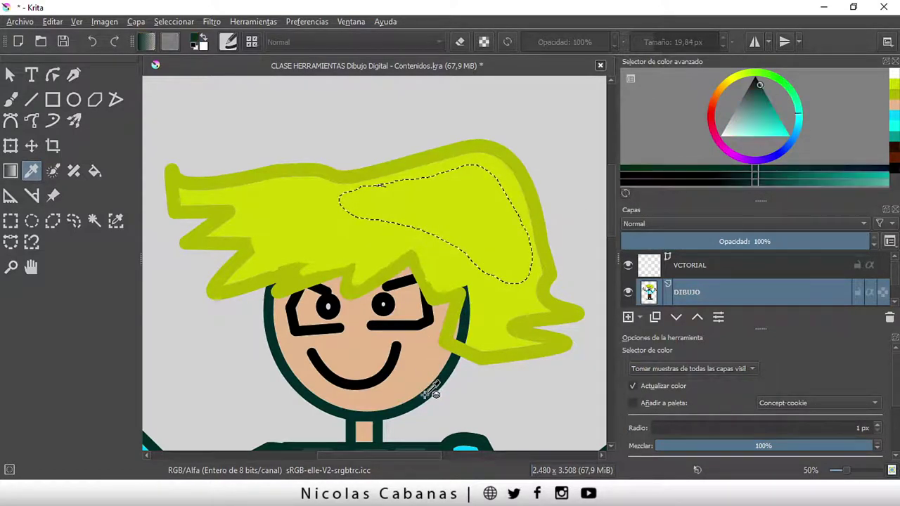
pyautogui.click(458, 336)
pyautogui.click(417, 319)
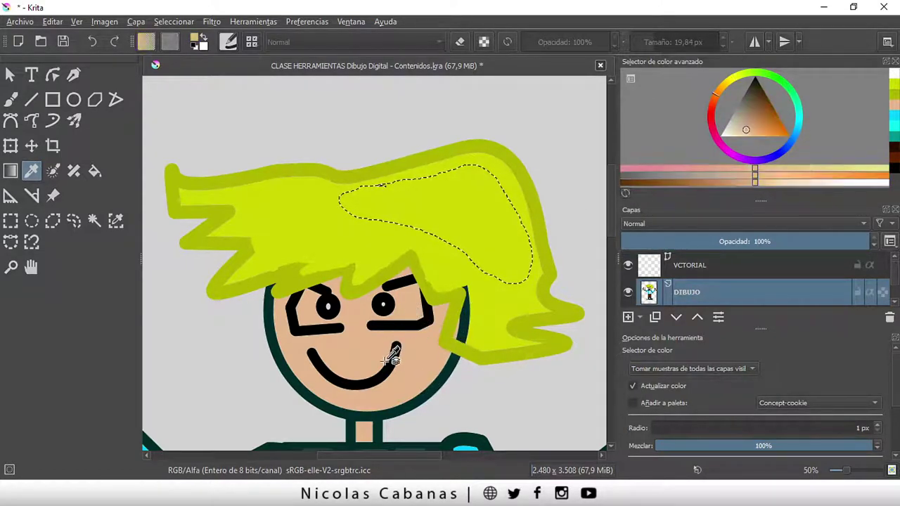
pyautogui.click(480, 197)
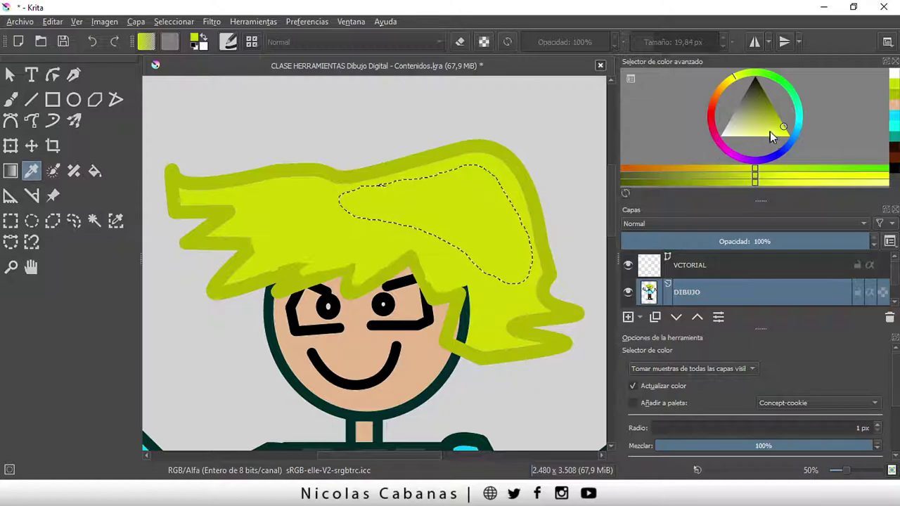
pyautogui.moveTo(785, 131); pyautogui.dragTo(745, 133)
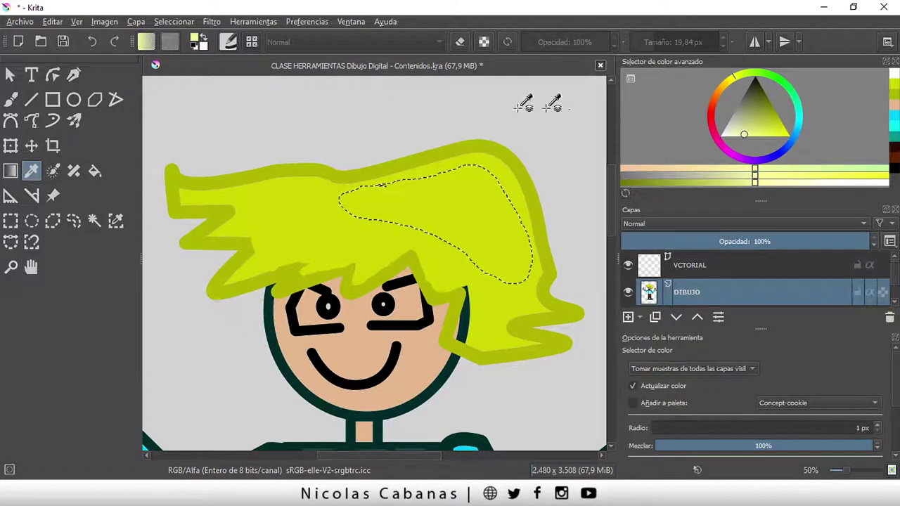
# Step: Enlarge the freehand brush, set 6% opacity, and paint faint light strokes in the hair selection
pyautogui.click(10, 99)
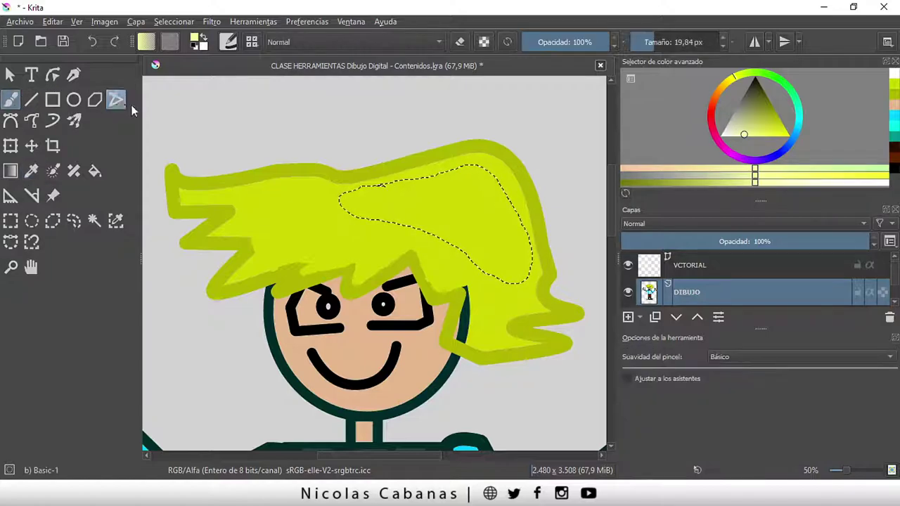
pyautogui.moveTo(655, 42)
pyautogui.mouseDown()
pyautogui.moveTo(682, 41)
pyautogui.moveTo(671, 41)
pyautogui.mouseUp()
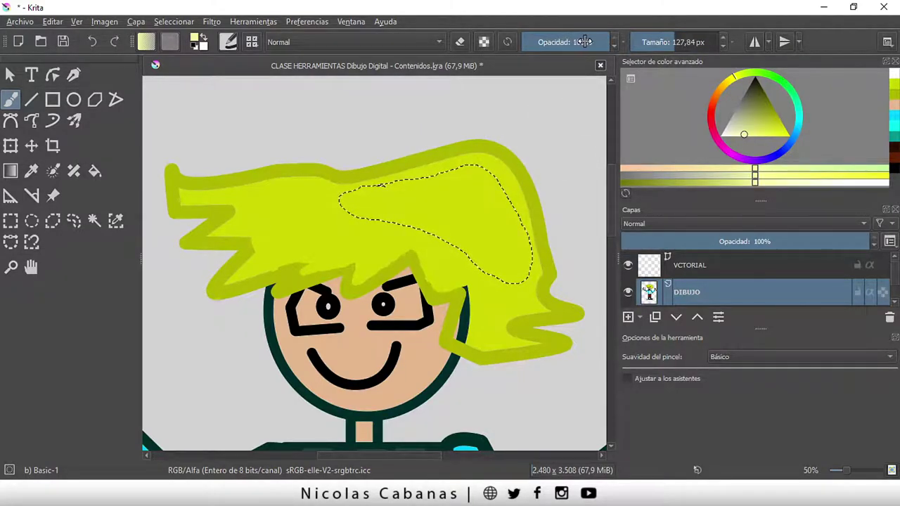
pyautogui.moveTo(583, 41); pyautogui.dragTo(526, 42)
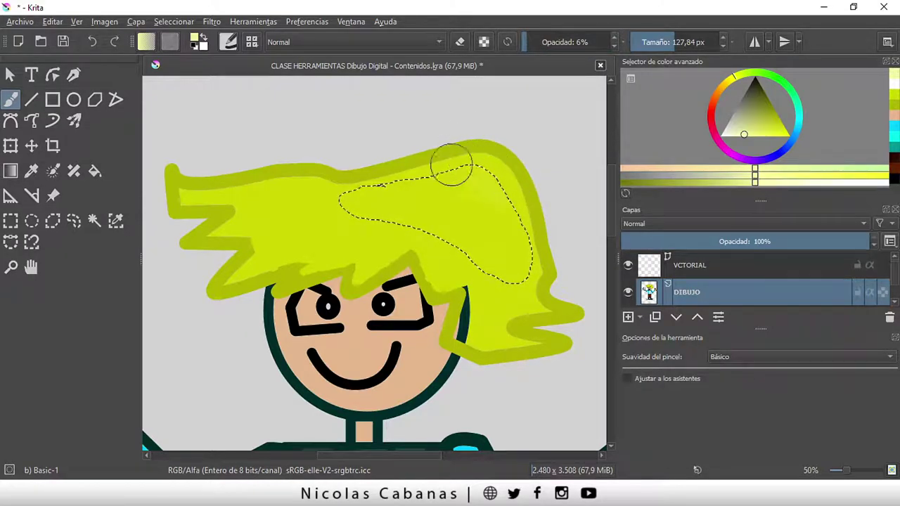
pyautogui.moveTo(451, 164)
pyautogui.mouseDown()
pyautogui.moveTo(485, 137)
pyautogui.moveTo(530, 152)
pyautogui.moveTo(538, 176)
pyautogui.mouseUp()
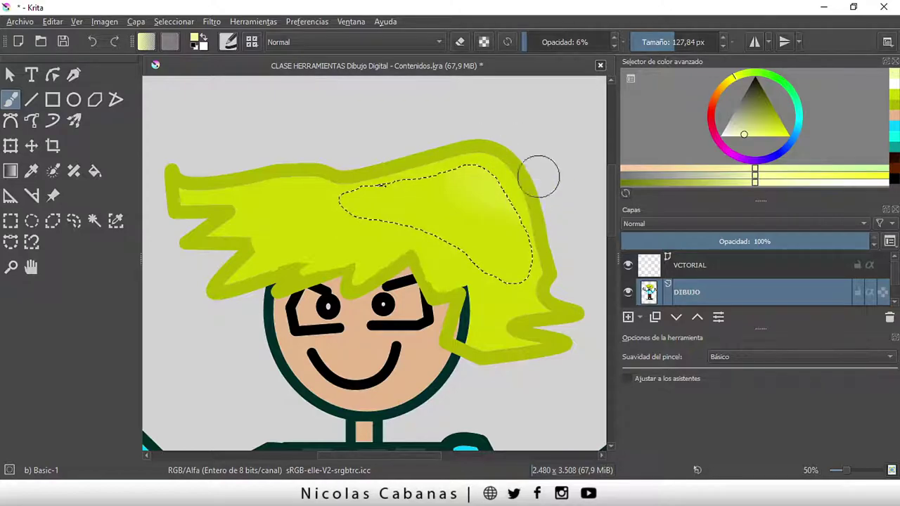
pyautogui.click(734, 132)
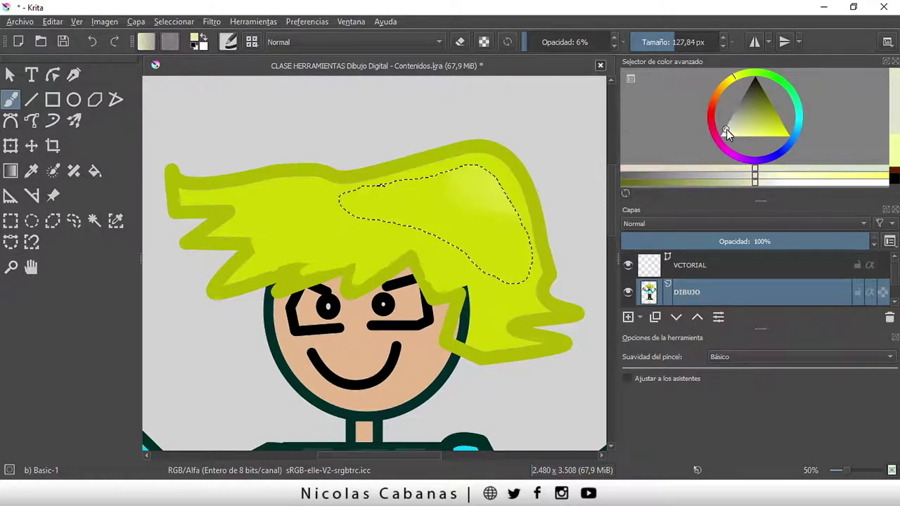
pyautogui.moveTo(502, 145)
pyautogui.mouseDown()
pyautogui.moveTo(538, 191)
pyautogui.moveTo(482, 201)
pyautogui.moveTo(527, 181)
pyautogui.moveTo(476, 152)
pyautogui.moveTo(471, 182)
pyautogui.moveTo(416, 185)
pyautogui.moveTo(504, 189)
pyautogui.moveTo(507, 202)
pyautogui.moveTo(468, 150)
pyautogui.moveTo(538, 185)
pyautogui.moveTo(522, 191)
pyautogui.moveTo(413, 159)
pyautogui.moveTo(428, 165)
pyautogui.mouseUp()
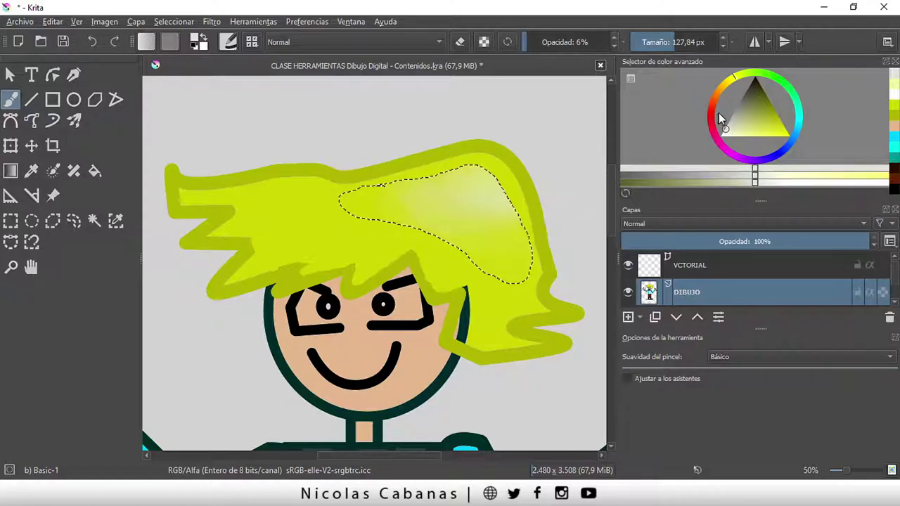
# Step: Shade the selected hair area with a soft beige-orange tone
pyautogui.moveTo(728, 86); pyautogui.dragTo(715, 90)
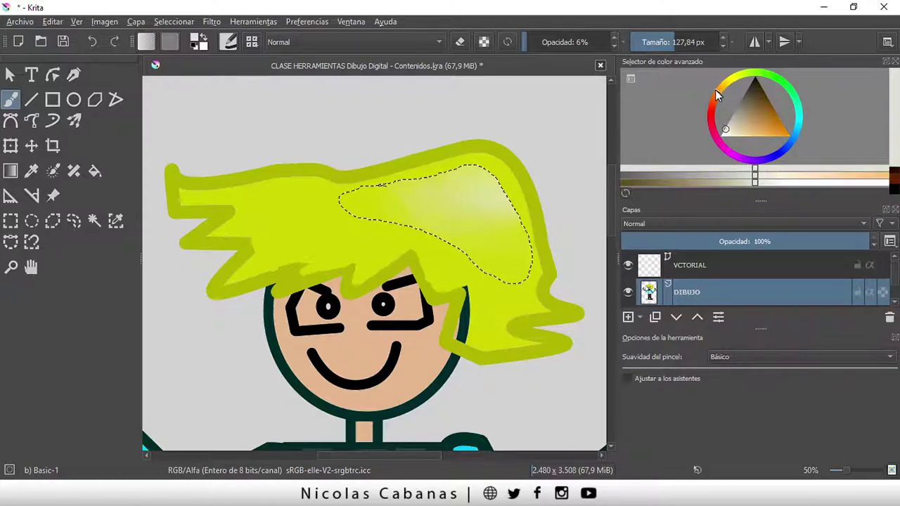
pyautogui.click(748, 119)
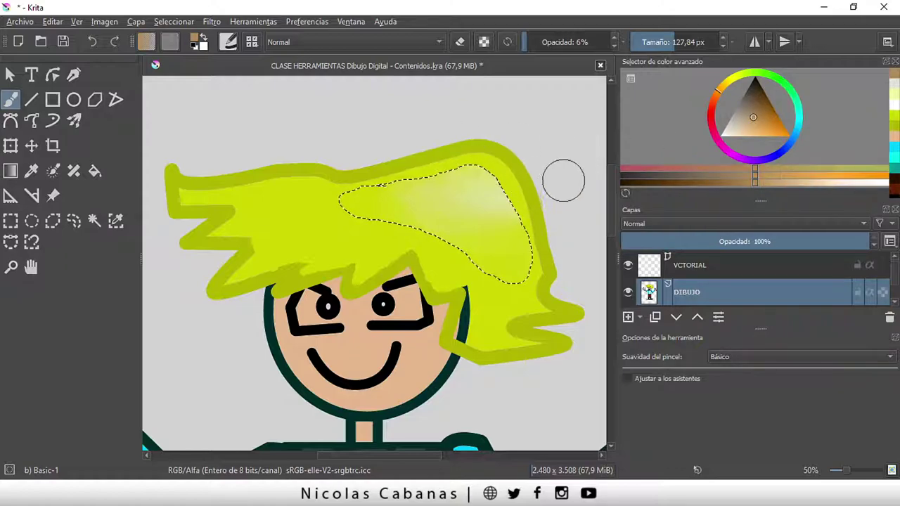
pyautogui.moveTo(563, 180)
pyautogui.mouseDown()
pyautogui.moveTo(522, 190)
pyautogui.moveTo(528, 175)
pyautogui.moveTo(419, 144)
pyautogui.moveTo(409, 168)
pyautogui.moveTo(420, 212)
pyautogui.mouseUp()
pyautogui.moveTo(478, 220)
pyautogui.mouseDown()
pyautogui.moveTo(394, 223)
pyautogui.moveTo(467, 186)
pyautogui.mouseUp()
pyautogui.moveTo(386, 166)
pyautogui.mouseDown()
pyautogui.moveTo(532, 201)
pyautogui.moveTo(359, 211)
pyautogui.mouseUp()
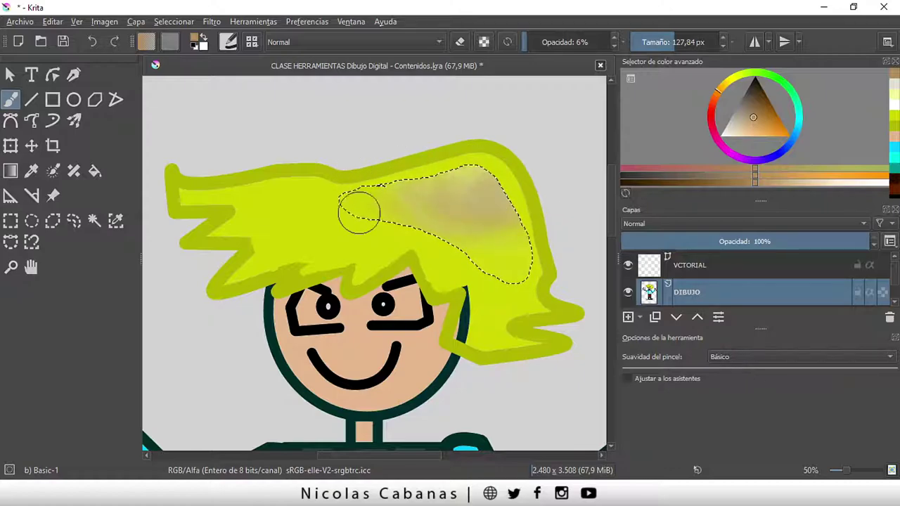
# Step: Paint a white highlight across the hair selection at 15% opacity
pyautogui.click(724, 140)
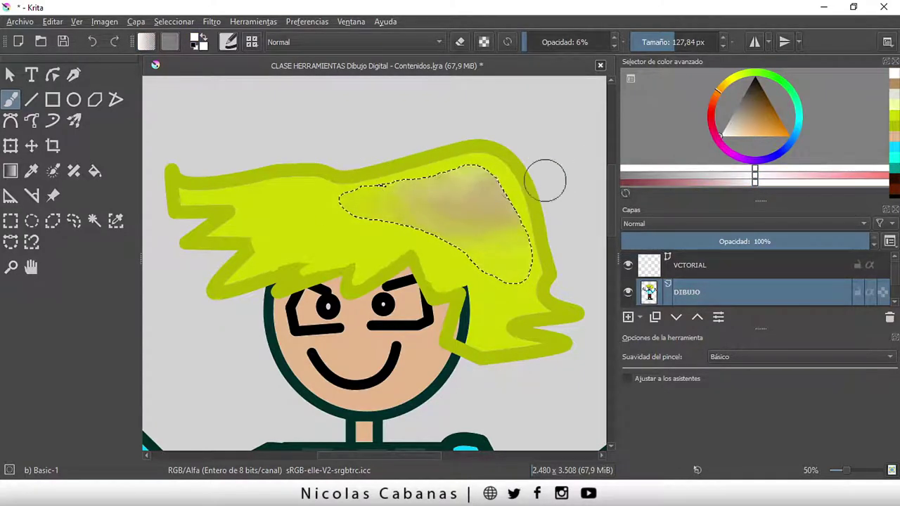
pyautogui.moveTo(545, 43); pyautogui.dragTo(535, 42)
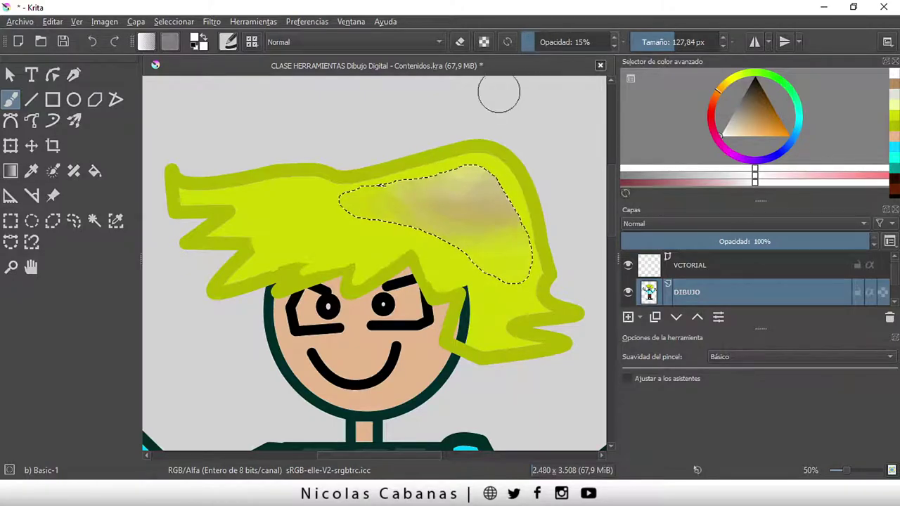
pyautogui.moveTo(457, 201); pyautogui.dragTo(503, 200)
pyautogui.moveTo(419, 181)
pyautogui.mouseDown()
pyautogui.moveTo(385, 197)
pyautogui.moveTo(438, 205)
pyautogui.moveTo(431, 209)
pyautogui.moveTo(466, 201)
pyautogui.moveTo(457, 189)
pyautogui.moveTo(341, 184)
pyautogui.moveTo(412, 227)
pyautogui.moveTo(499, 184)
pyautogui.moveTo(546, 225)
pyautogui.moveTo(428, 201)
pyautogui.moveTo(462, 210)
pyautogui.mouseUp()
pyautogui.moveTo(520, 239)
pyautogui.mouseDown()
pyautogui.moveTo(462, 161)
pyautogui.moveTo(458, 171)
pyautogui.moveTo(412, 165)
pyautogui.moveTo(543, 167)
pyautogui.mouseUp()
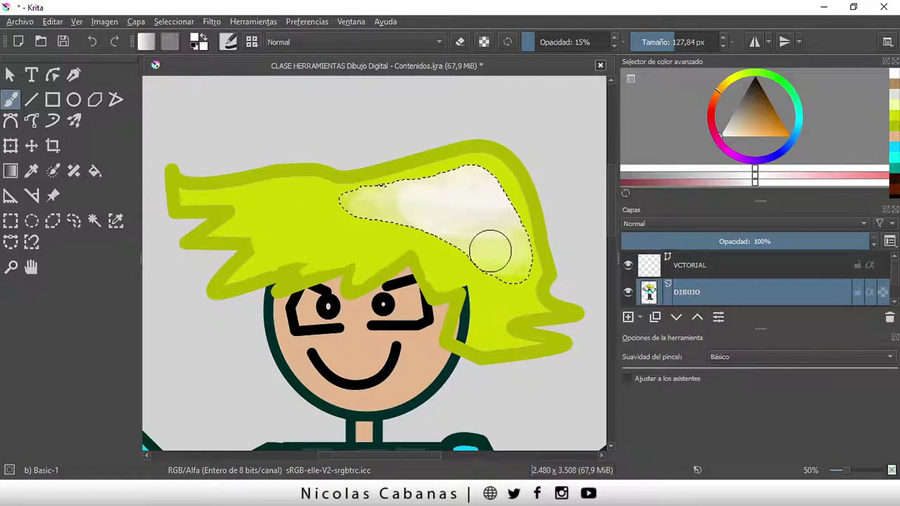
# Step: Zoom and pan around the figure to review the new hair highlight
pyautogui.scroll(-2, 492, 323)
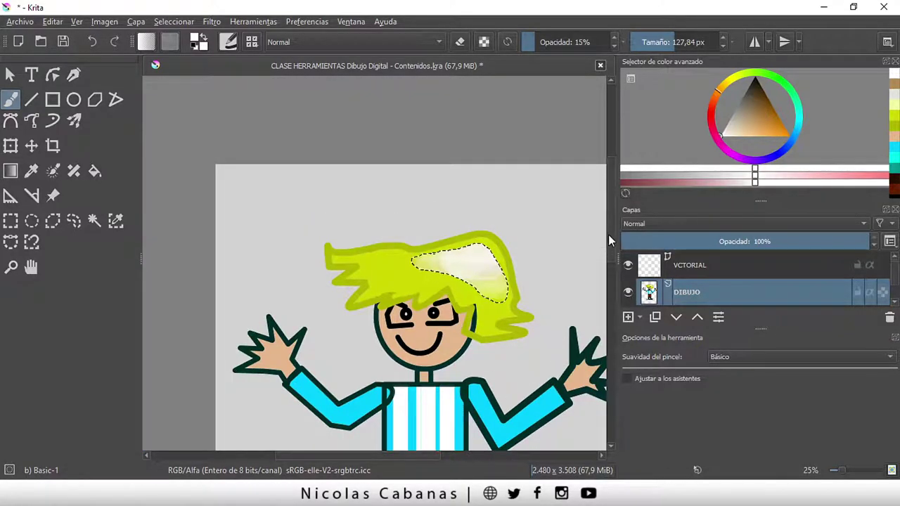
pyautogui.scroll(-4, 610, 239)
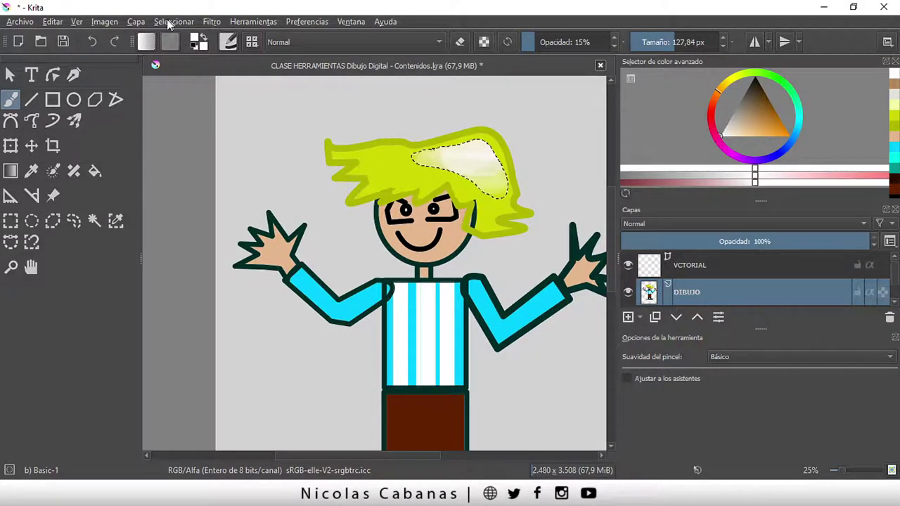
pyautogui.click(166, 19)
pyautogui.press('Escape')
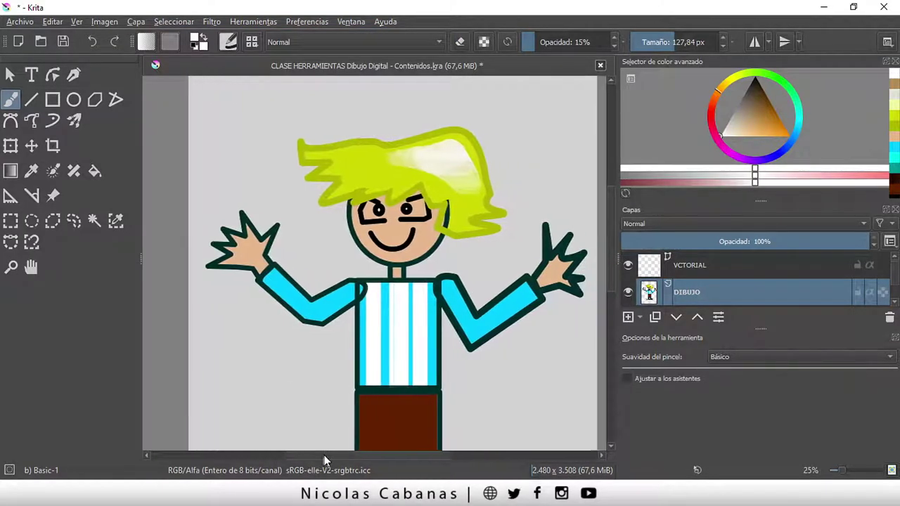
pyautogui.scroll(3, 450, 133)
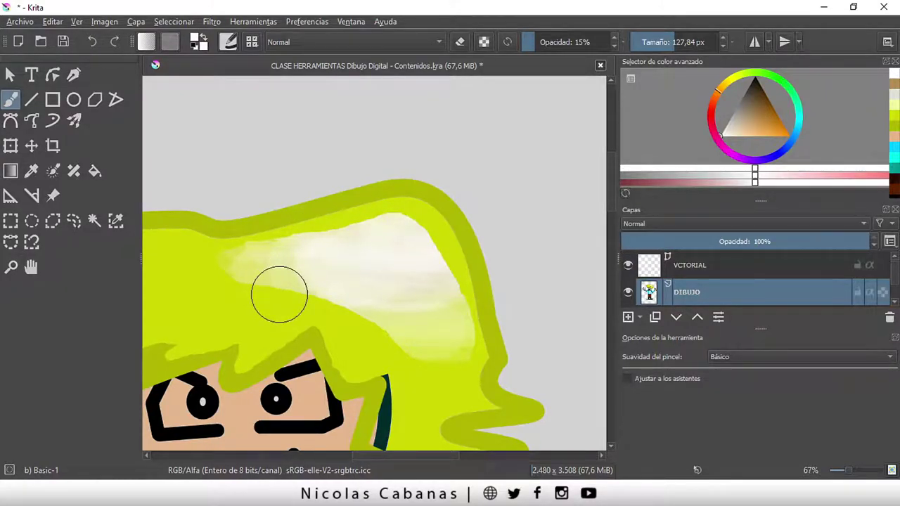
pyautogui.scroll(-1, 300, 288)
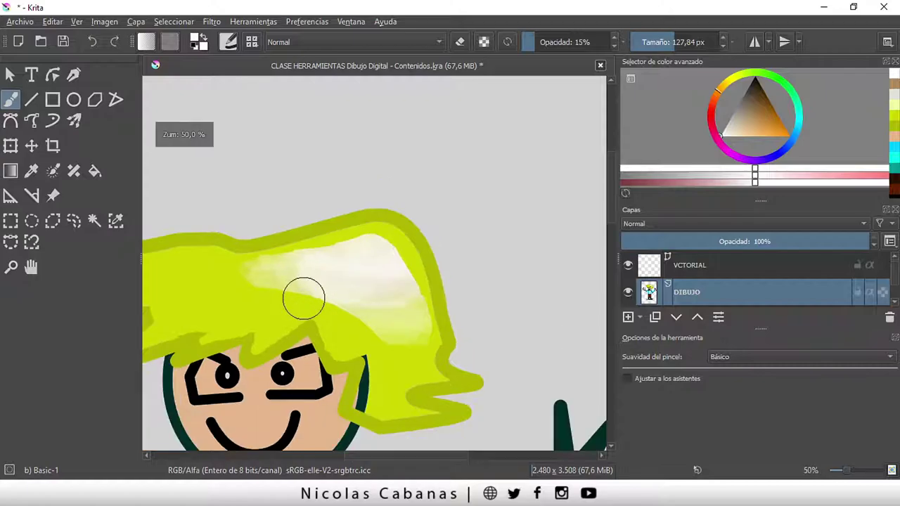
pyautogui.scroll(-1, 302, 307)
pyautogui.moveTo(387, 455); pyautogui.dragTo(355, 455)
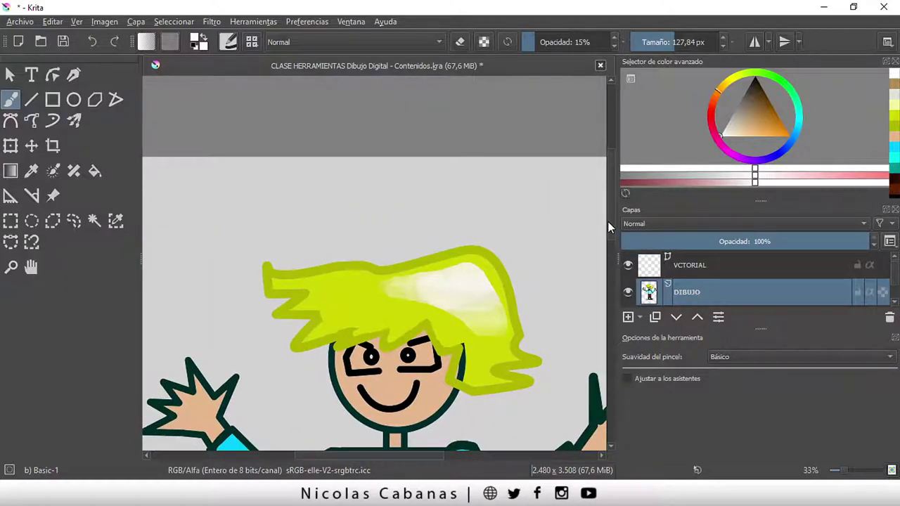
# Step: Pan the view again and extend the Layers list until Background appears under DIBUJO
pyautogui.moveTo(609, 221); pyautogui.dragTo(612, 257)
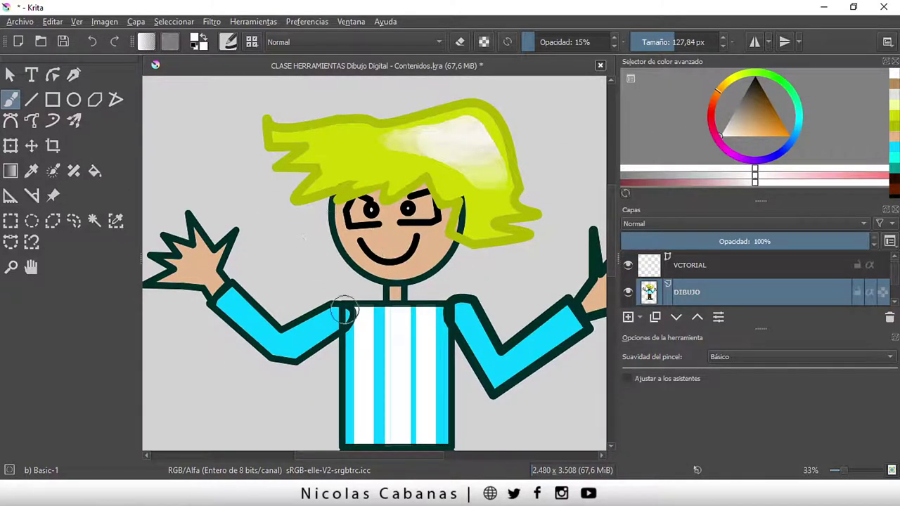
pyautogui.scroll(-1, 427, 345)
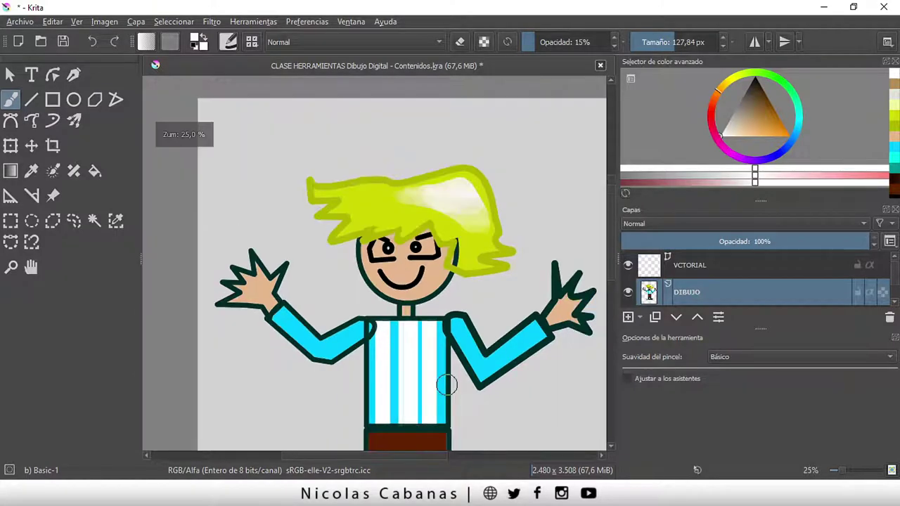
pyautogui.scroll(-1, 445, 382)
pyautogui.moveTo(416, 452); pyautogui.dragTo(429, 452)
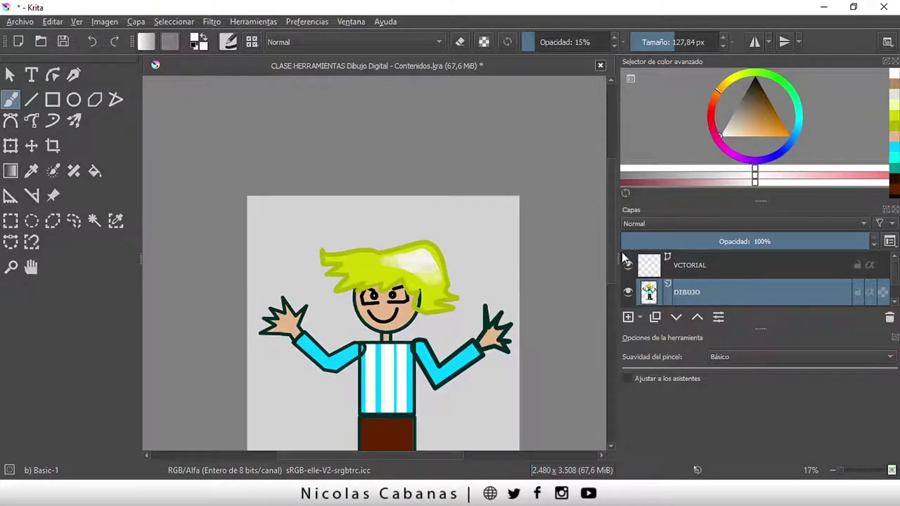
pyautogui.moveTo(610, 249); pyautogui.dragTo(611, 289)
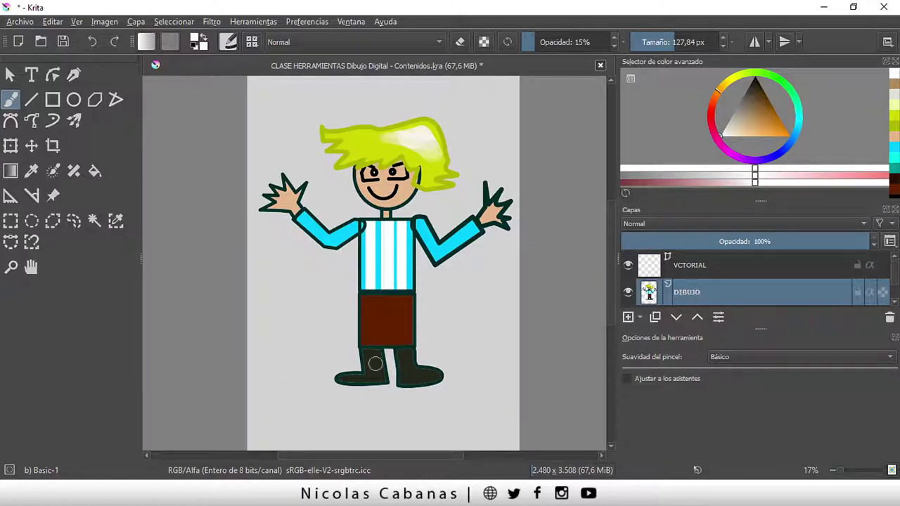
pyautogui.moveTo(759, 331); pyautogui.dragTo(717, 375)
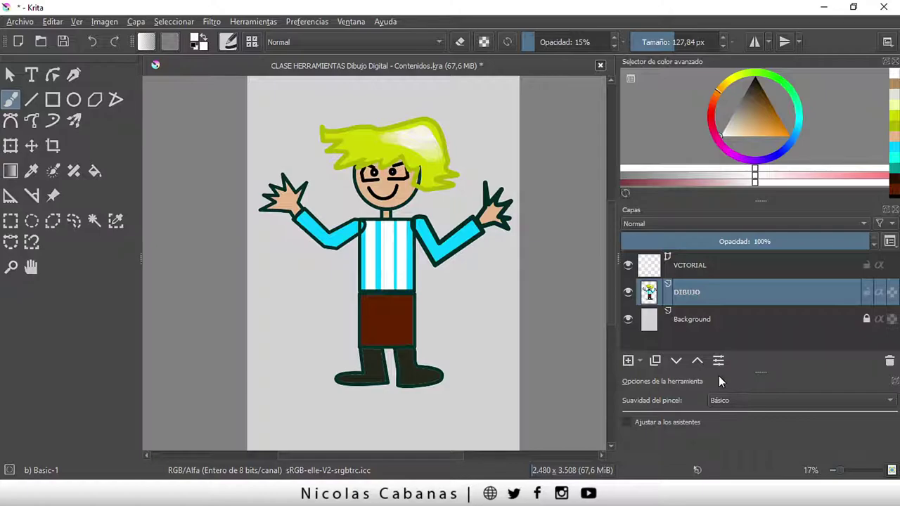
pyautogui.click(94, 171)
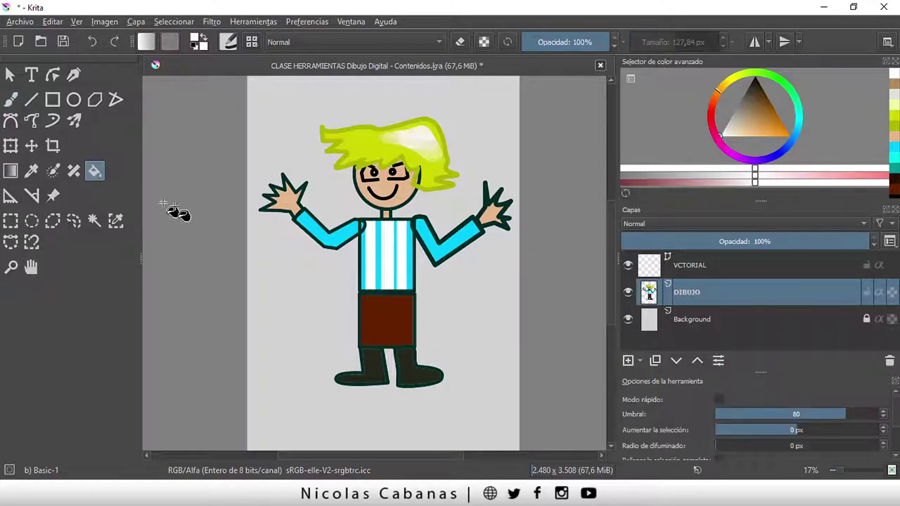
pyautogui.click(319, 332)
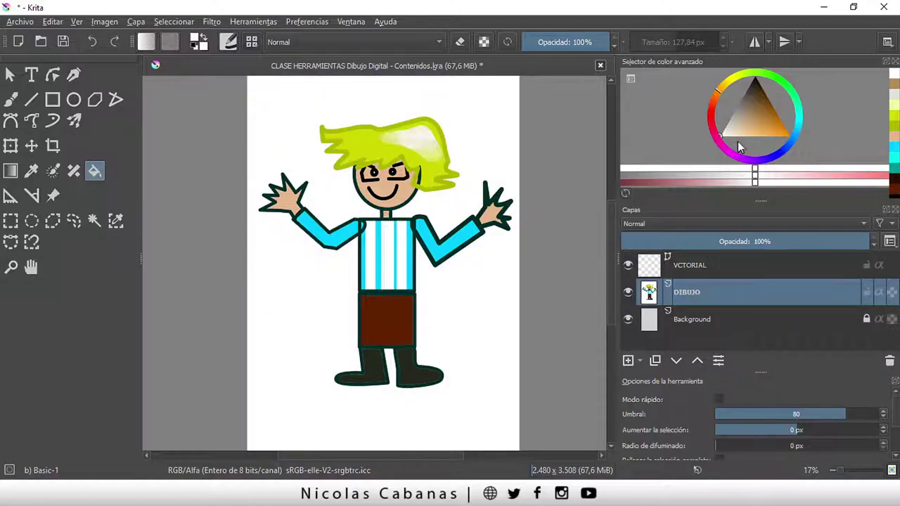
pyautogui.click(763, 109)
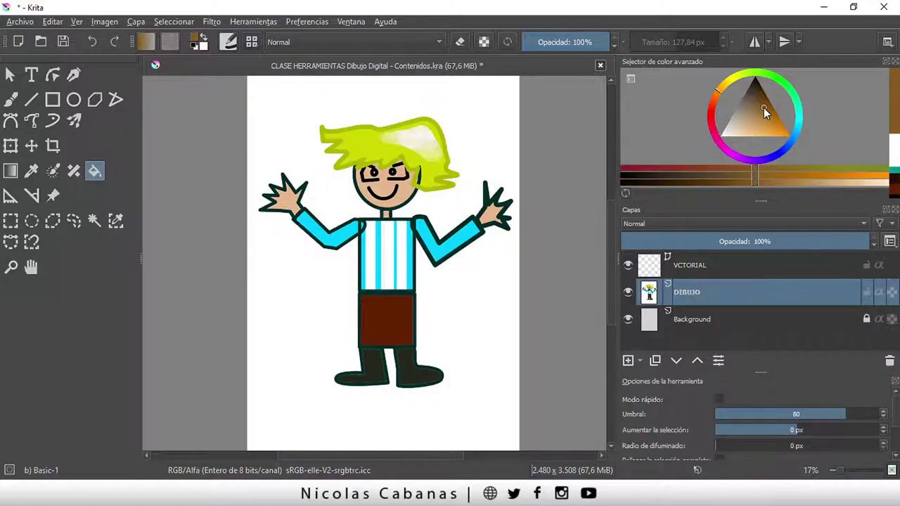
pyautogui.click(469, 302)
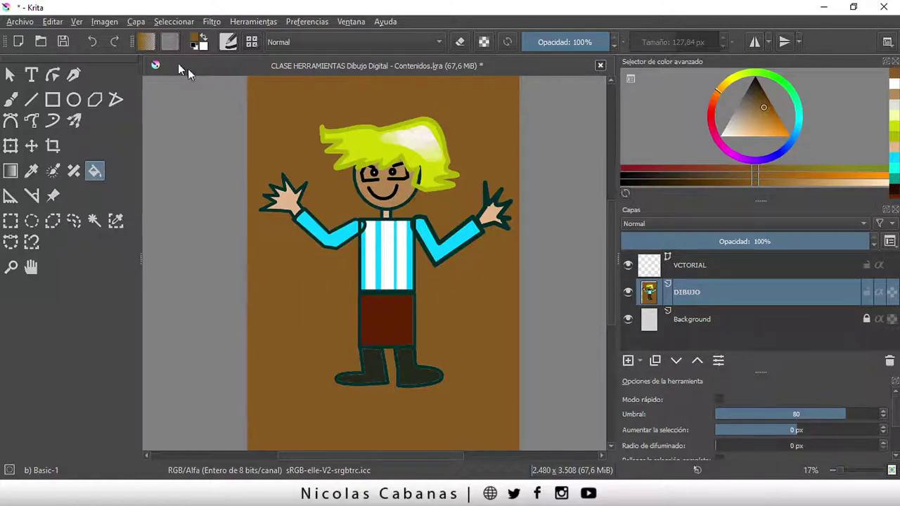
pyautogui.click(98, 47)
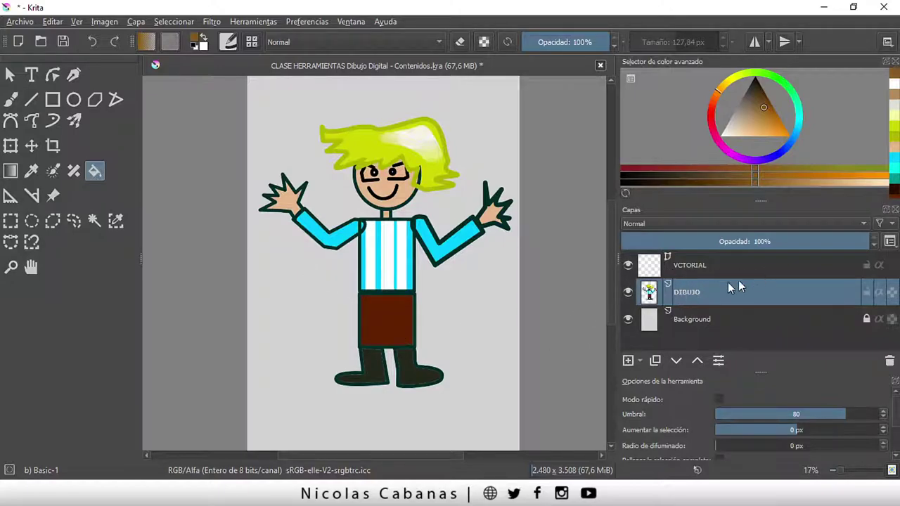
# Step: Nudge the drawing slightly down and right with the Move tool, then lock DIBUJO
pyautogui.click(31, 145)
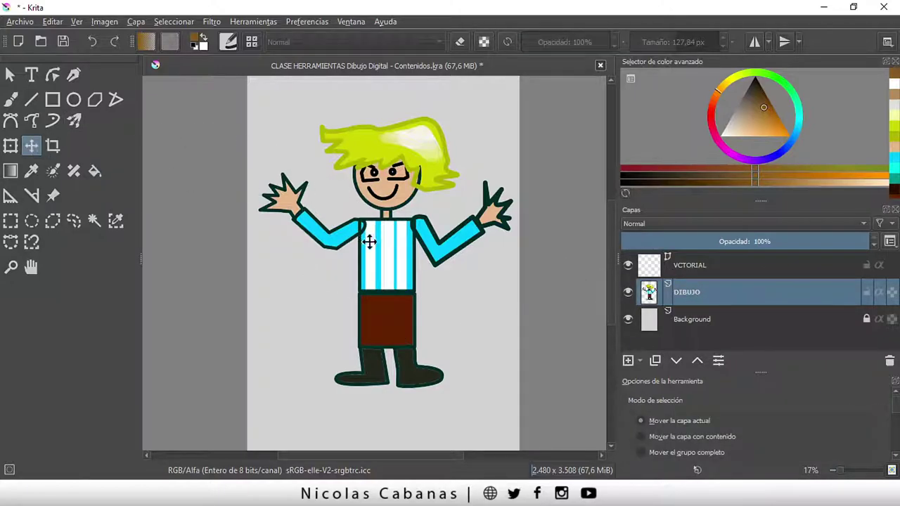
pyautogui.moveTo(384, 261); pyautogui.dragTo(384, 259)
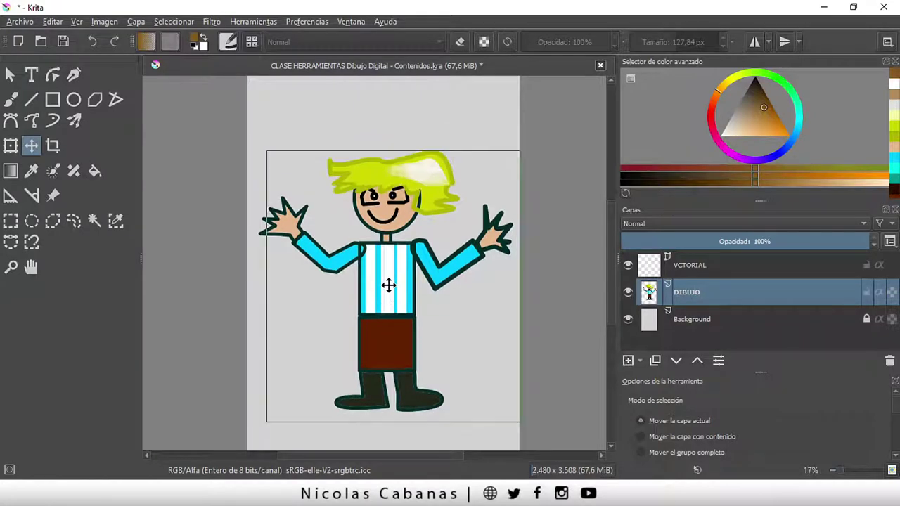
pyautogui.click(868, 295)
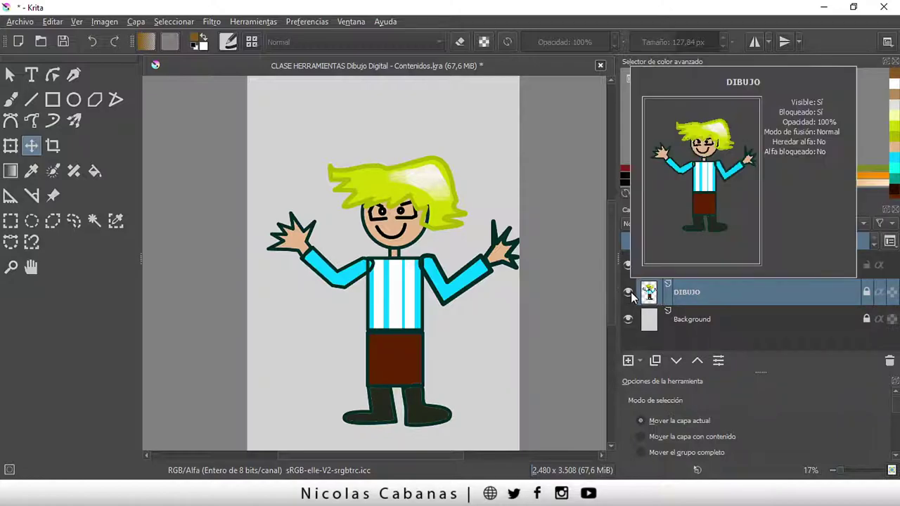
# Step: Hide the DIBUJO layer and make VCTORIAL the active layer
pyautogui.click(629, 294)
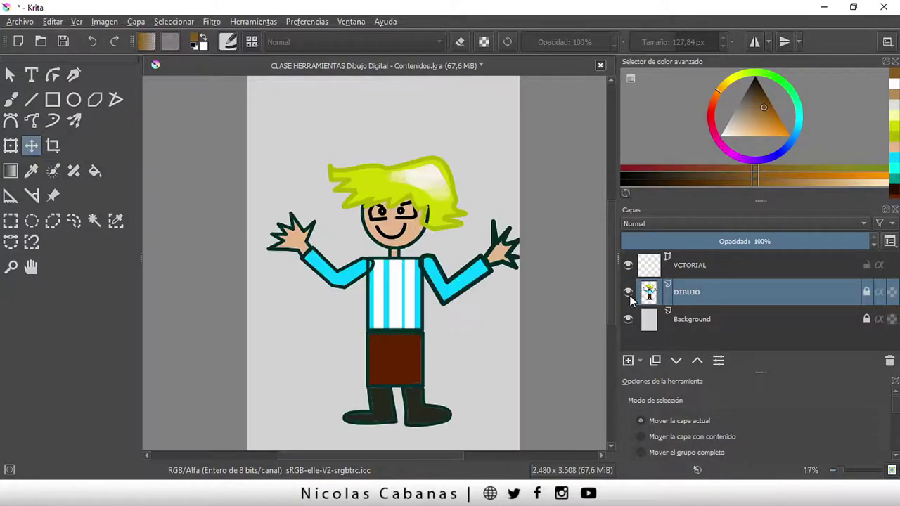
pyautogui.click(630, 296)
pyautogui.click(629, 296)
pyautogui.click(628, 295)
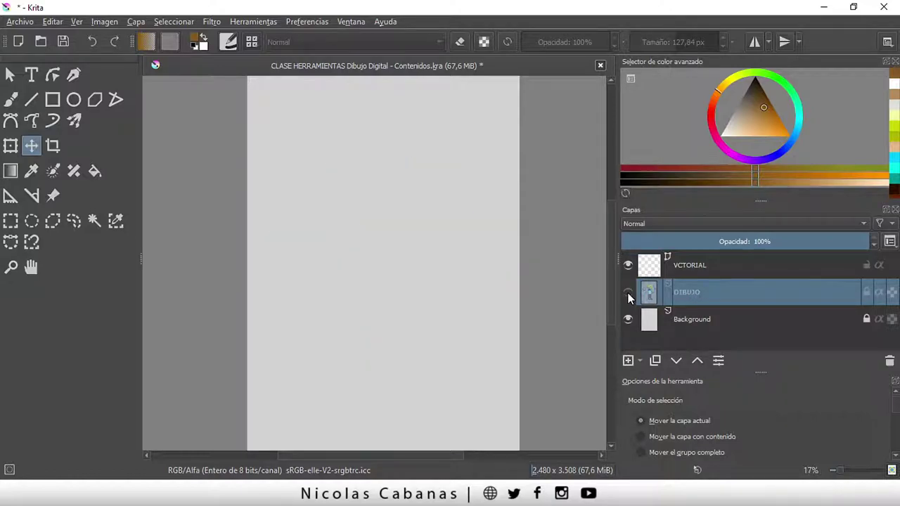
pyautogui.click(697, 265)
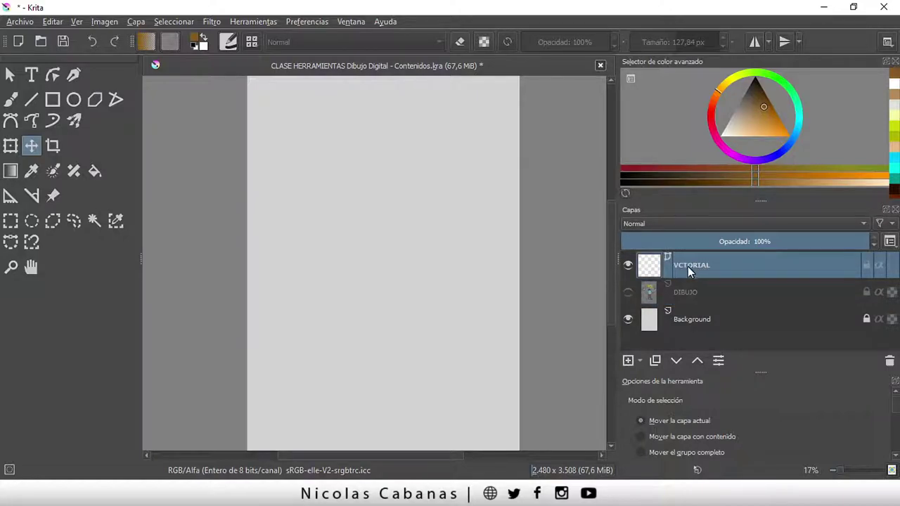
# Step: Insert an E into the VCTORIAL layer name to make VECTORIAL; briefly open the add-layer list
pyautogui.doubleClick(682, 268)
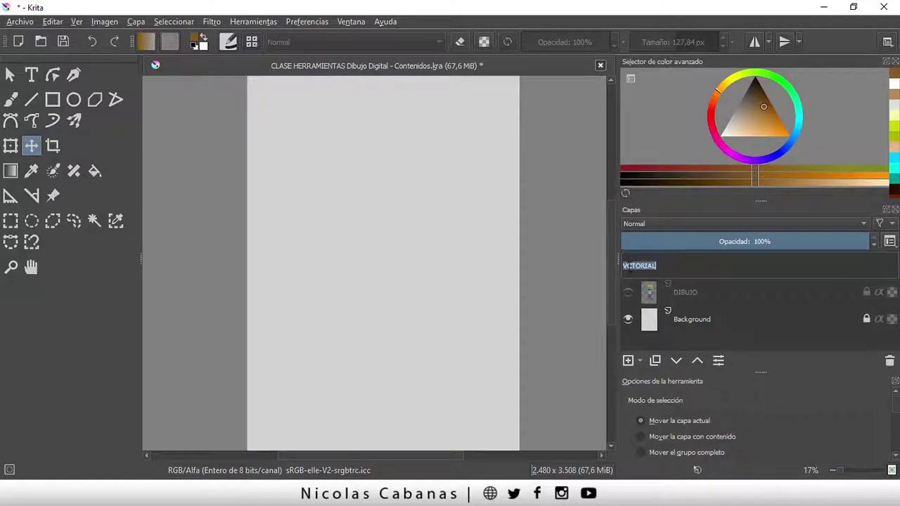
pyautogui.click(629, 265)
pyautogui.write('E')
pyautogui.press('Return')
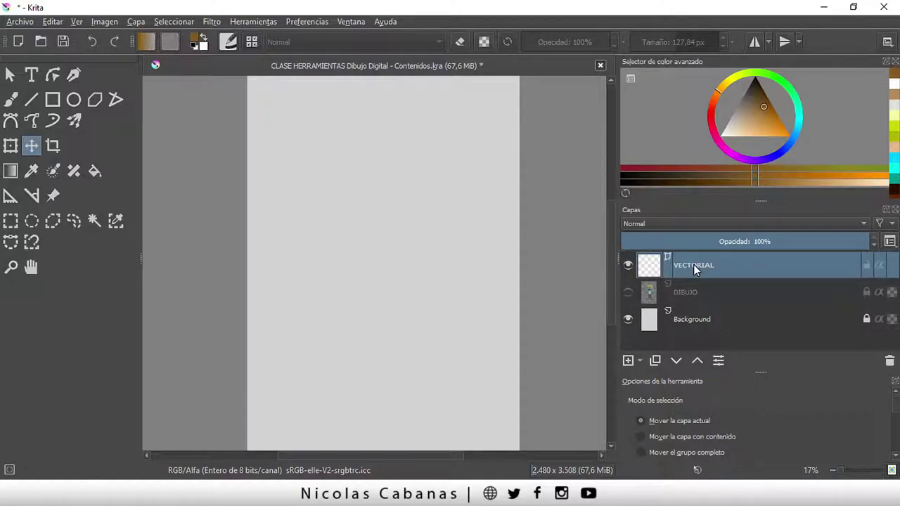
pyautogui.click(641, 360)
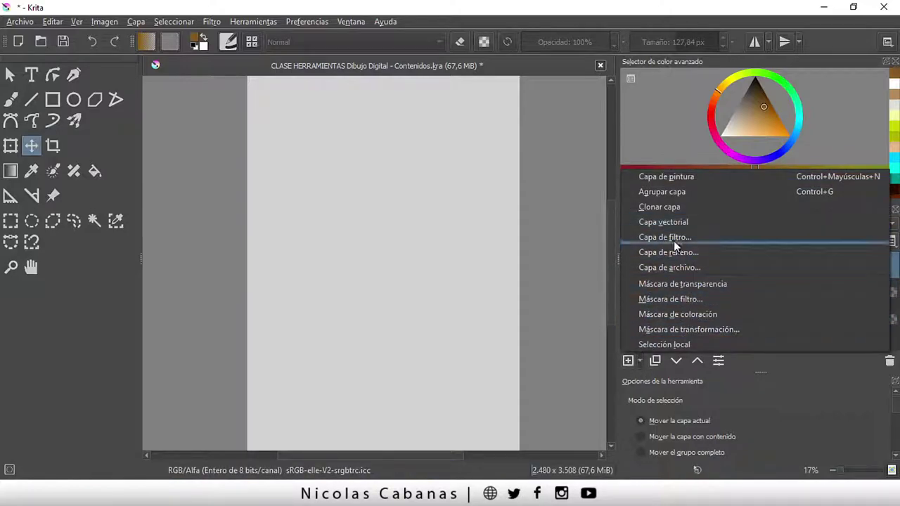
pyautogui.click(800, 385)
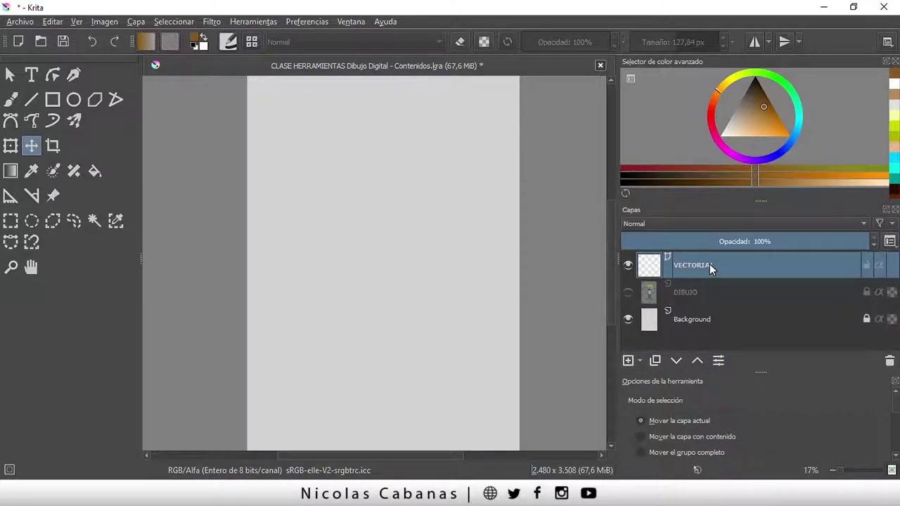
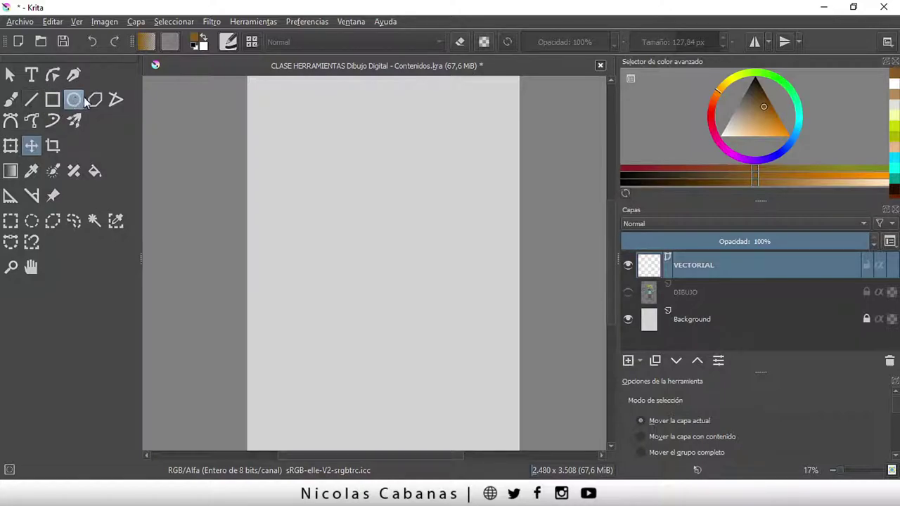
# Step: Draw a thick brown rectangle outline, 1458 × 1140 px, and enlarge the Tool Options docker
pyautogui.click(53, 99)
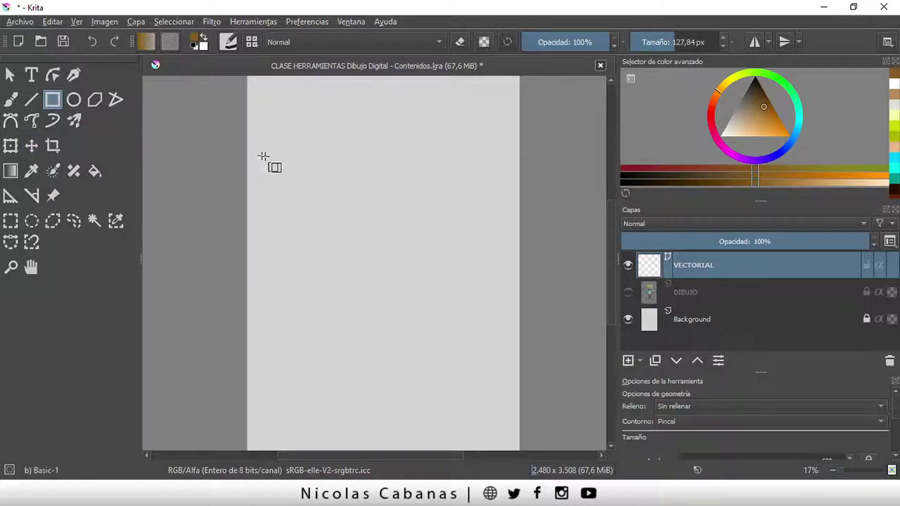
pyautogui.moveTo(303, 160); pyautogui.dragTo(463, 285)
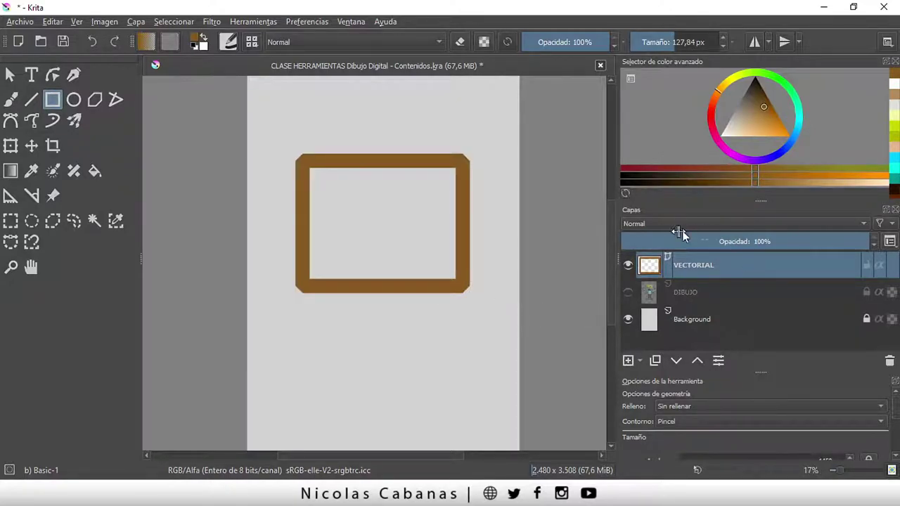
pyautogui.moveTo(750, 202); pyautogui.dragTo(752, 161)
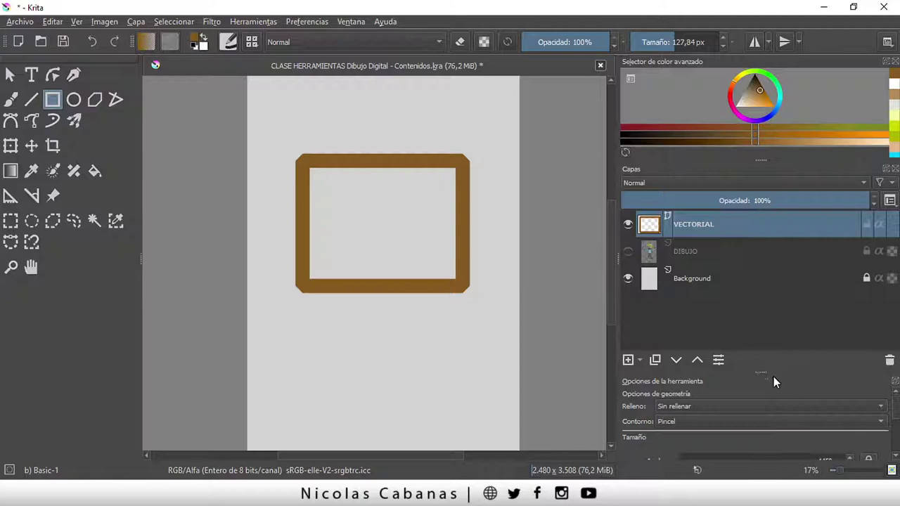
pyautogui.moveTo(767, 371); pyautogui.dragTo(771, 269)
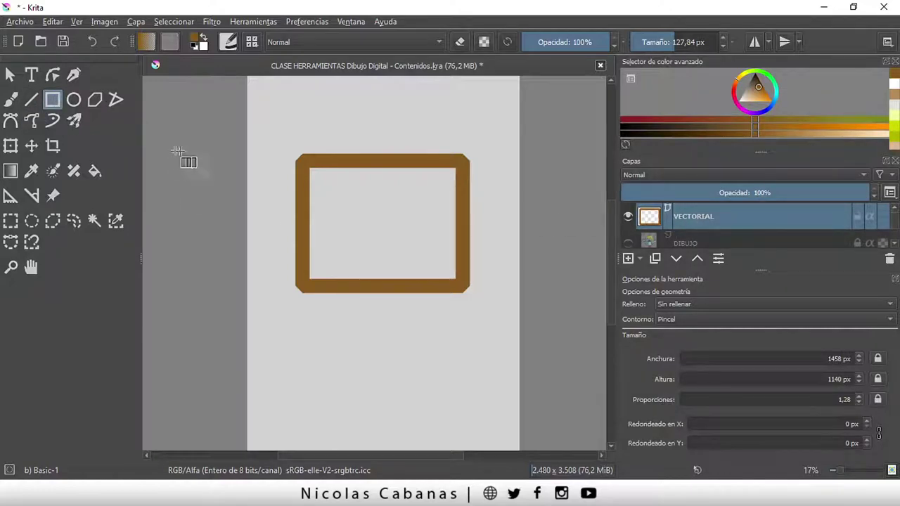
# Step: Slightly round the rectangle's corners, then convert it to a path with 'A ruta'
pyautogui.click(53, 76)
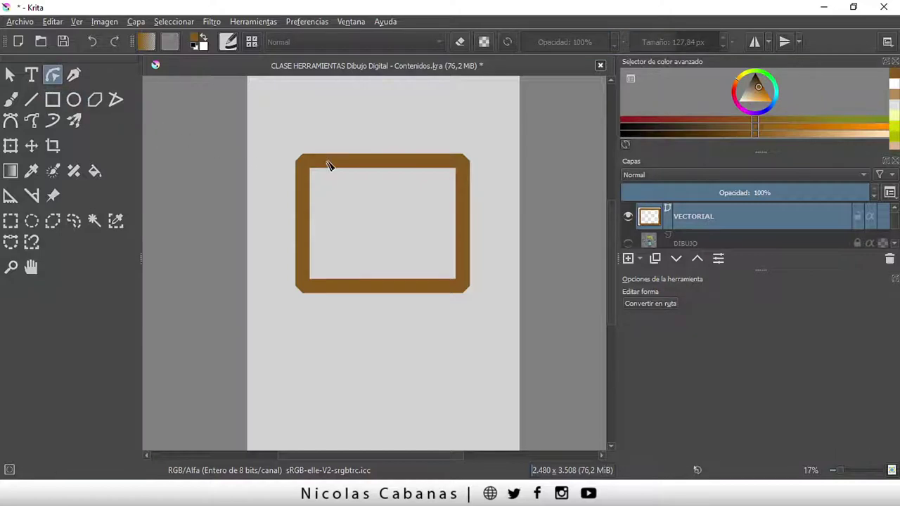
pyautogui.click(380, 166)
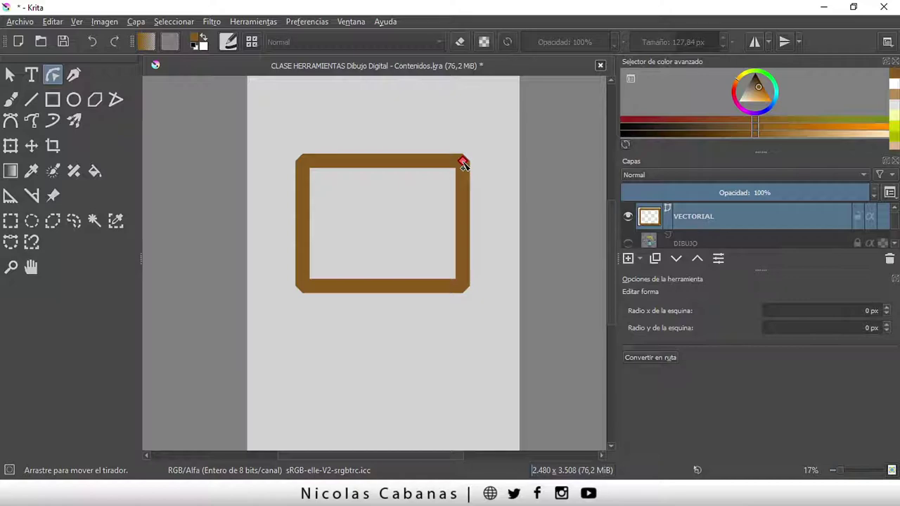
pyautogui.moveTo(462, 162)
pyautogui.mouseDown()
pyautogui.moveTo(383, 162)
pyautogui.moveTo(485, 158)
pyautogui.mouseUp()
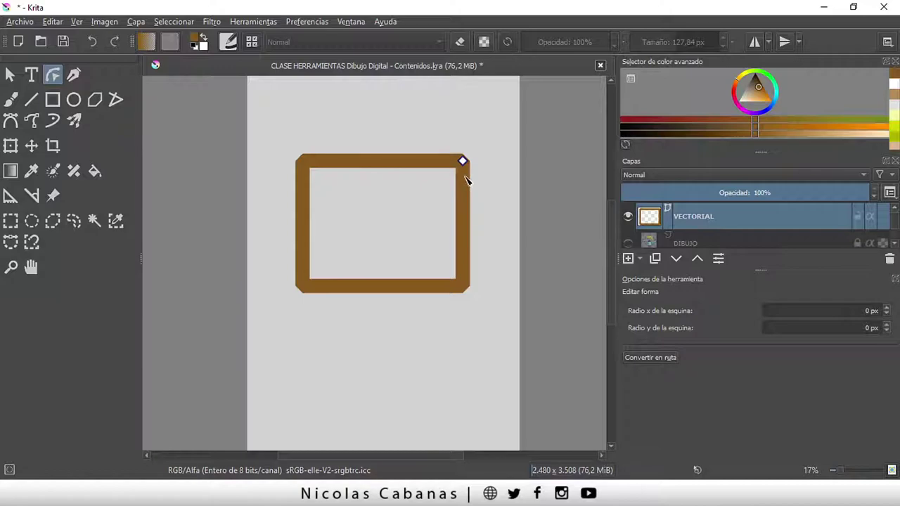
pyautogui.rightClick(443, 159)
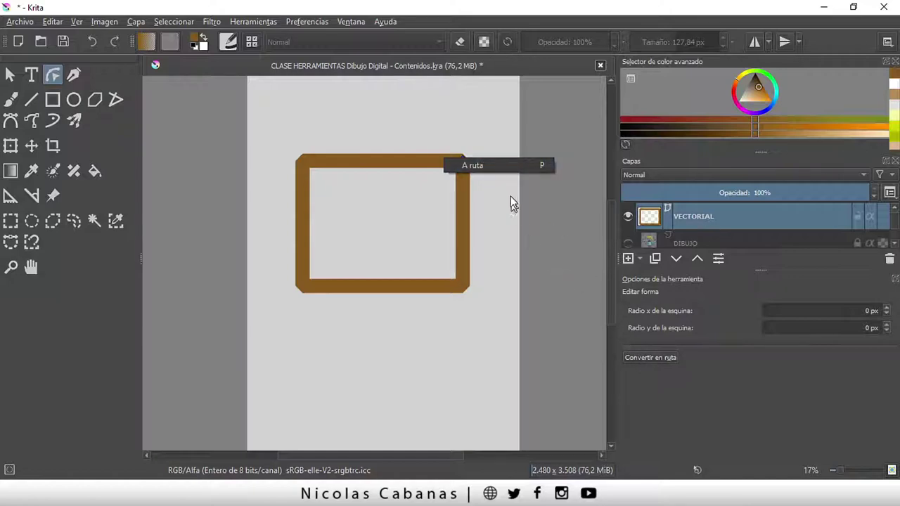
pyautogui.click(504, 168)
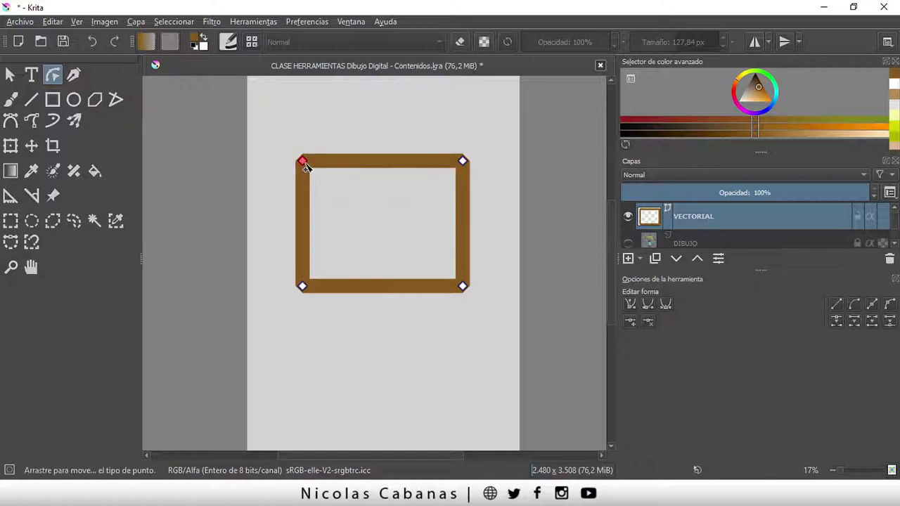
# Step: Drag the path's corner nodes into a slanted triangle, leaving one node mid-diagonal
pyautogui.moveTo(303, 163)
pyautogui.mouseDown()
pyautogui.moveTo(384, 213)
pyautogui.moveTo(291, 110)
pyautogui.moveTo(279, 144)
pyautogui.moveTo(376, 217)
pyautogui.moveTo(387, 211)
pyautogui.moveTo(394, 171)
pyautogui.moveTo(370, 131)
pyautogui.moveTo(359, 135)
pyautogui.mouseUp()
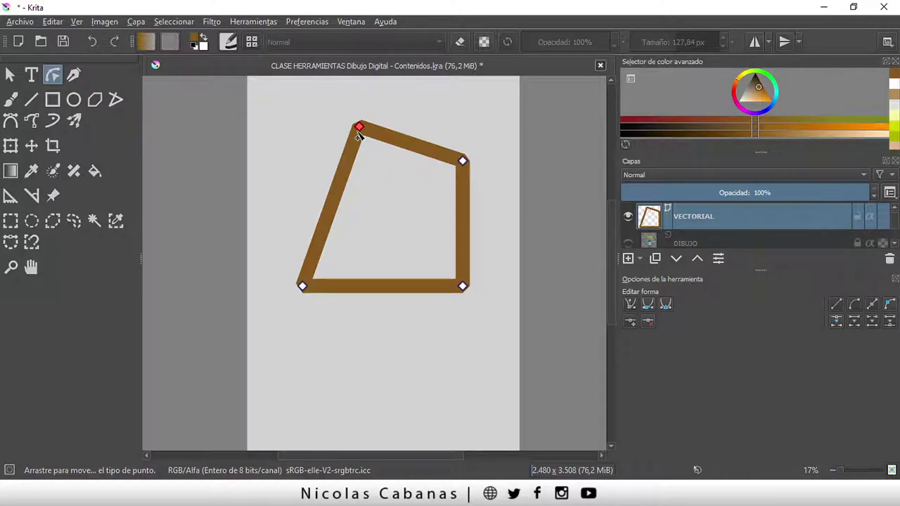
pyautogui.click(357, 133)
pyautogui.moveTo(359, 127)
pyautogui.mouseDown()
pyautogui.moveTo(342, 143)
pyautogui.moveTo(335, 181)
pyautogui.moveTo(363, 190)
pyautogui.moveTo(396, 221)
pyautogui.moveTo(400, 207)
pyautogui.mouseUp()
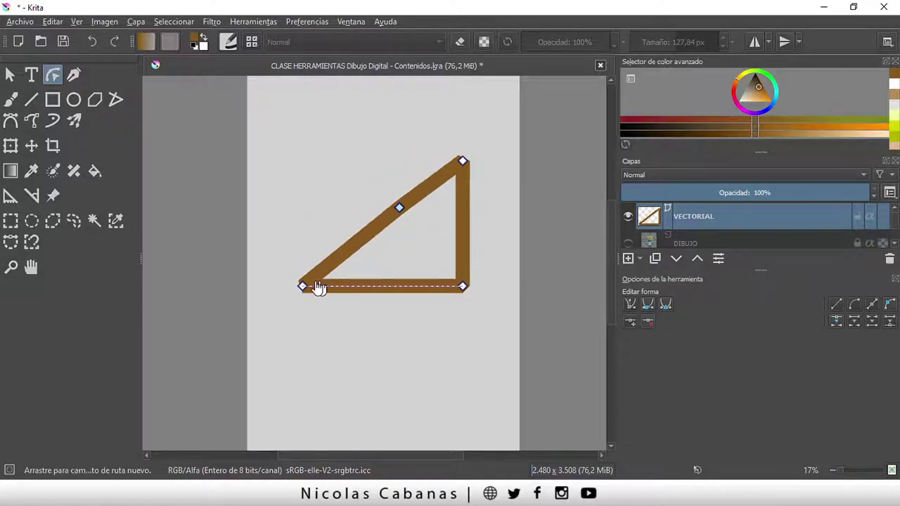
pyautogui.moveTo(302, 286); pyautogui.dragTo(304, 304)
pyautogui.moveTo(343, 351)
pyautogui.mouseDown()
pyautogui.moveTo(372, 365)
pyautogui.moveTo(358, 366)
pyautogui.mouseUp()
pyautogui.moveTo(319, 345); pyautogui.dragTo(271, 263)
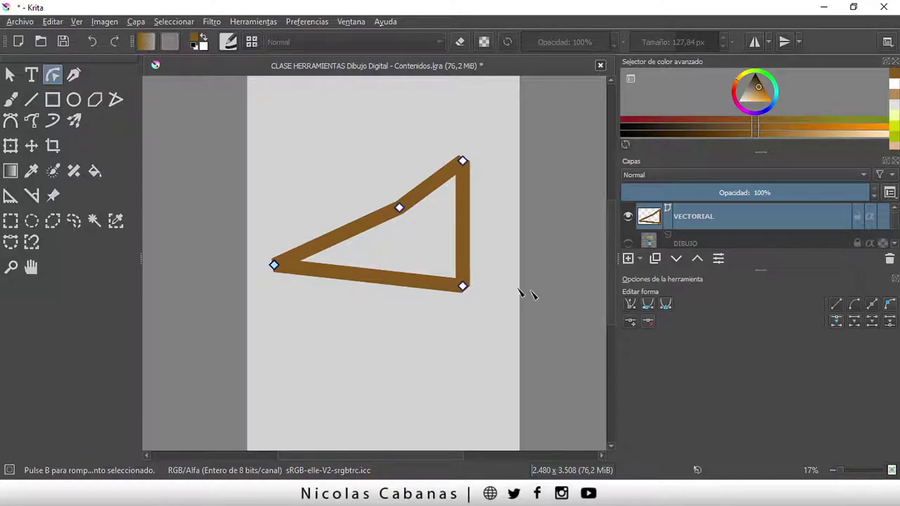
pyautogui.moveTo(274, 265); pyautogui.dragTo(282, 293)
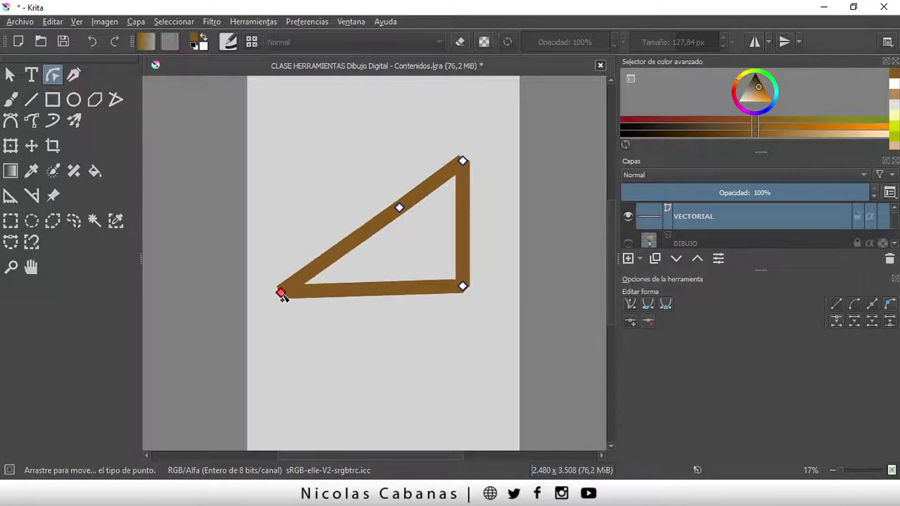
# Step: Make the triangle's left node a sharp corner and raise it into a narrow wedge
pyautogui.click(646, 308)
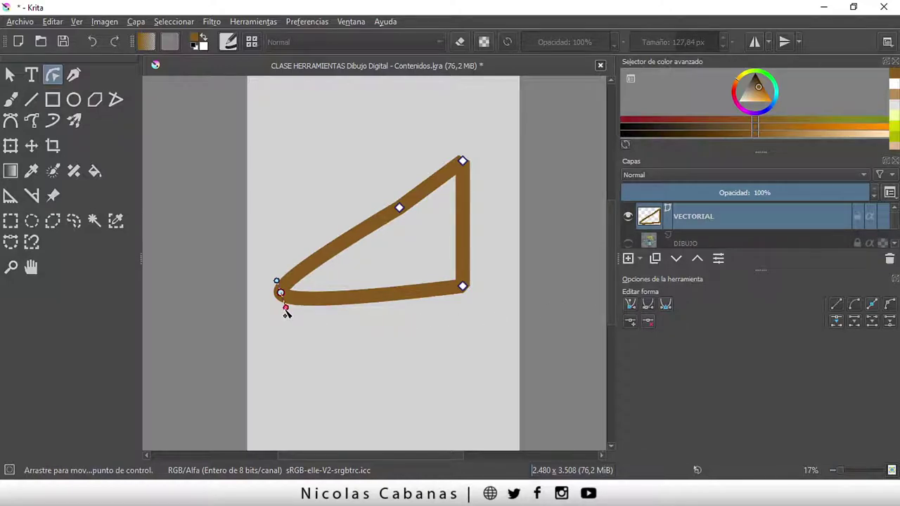
pyautogui.moveTo(286, 313)
pyautogui.mouseDown()
pyautogui.moveTo(367, 363)
pyautogui.moveTo(422, 262)
pyautogui.moveTo(317, 385)
pyautogui.moveTo(235, 350)
pyautogui.moveTo(454, 389)
pyautogui.mouseUp()
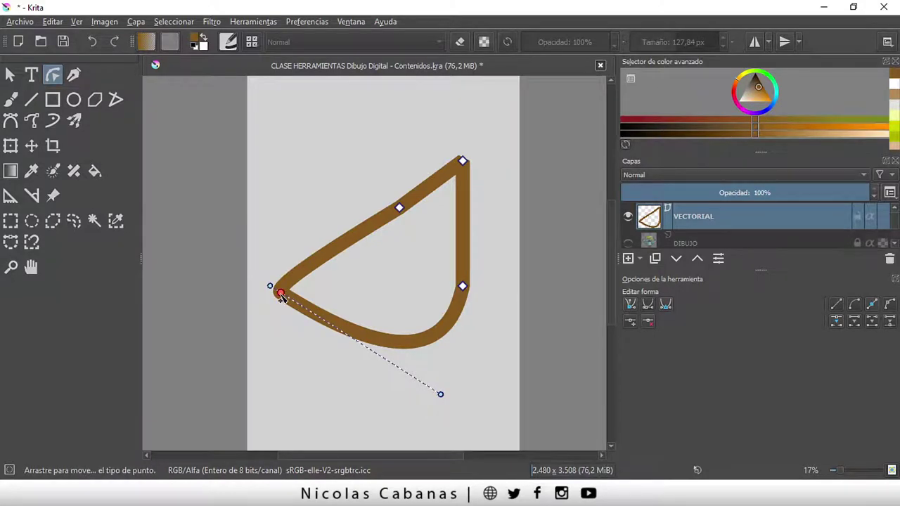
pyautogui.click(281, 293)
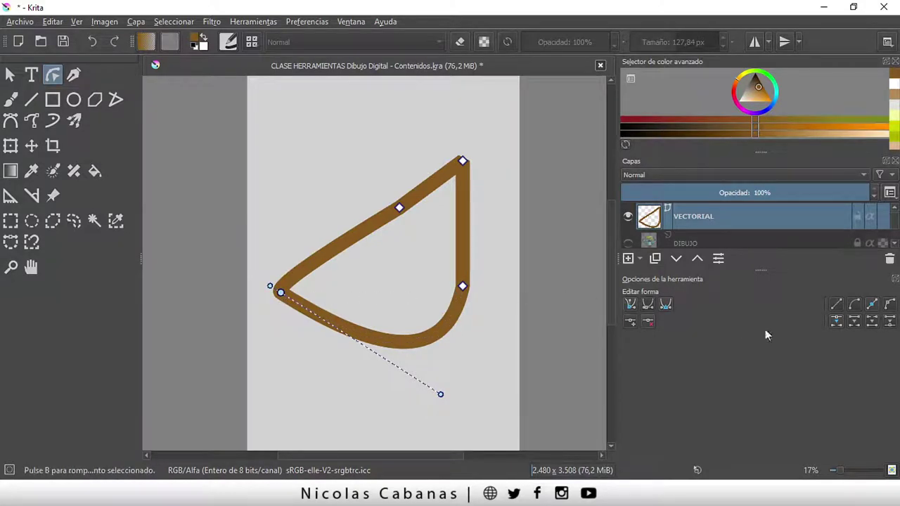
pyautogui.click(884, 305)
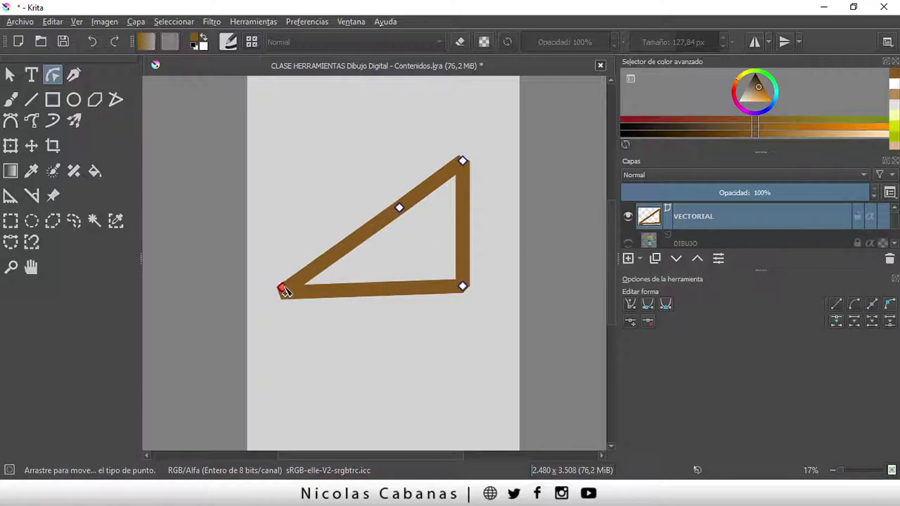
pyautogui.moveTo(284, 292); pyautogui.dragTo(297, 249)
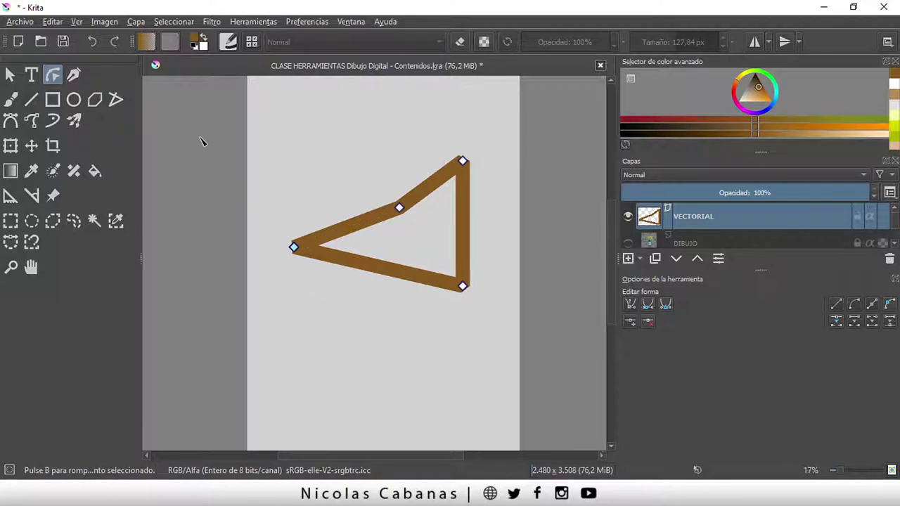
# Step: Draw a closed, thick bright green bean-shaped Bézier curve below the triangle
pyautogui.click(12, 124)
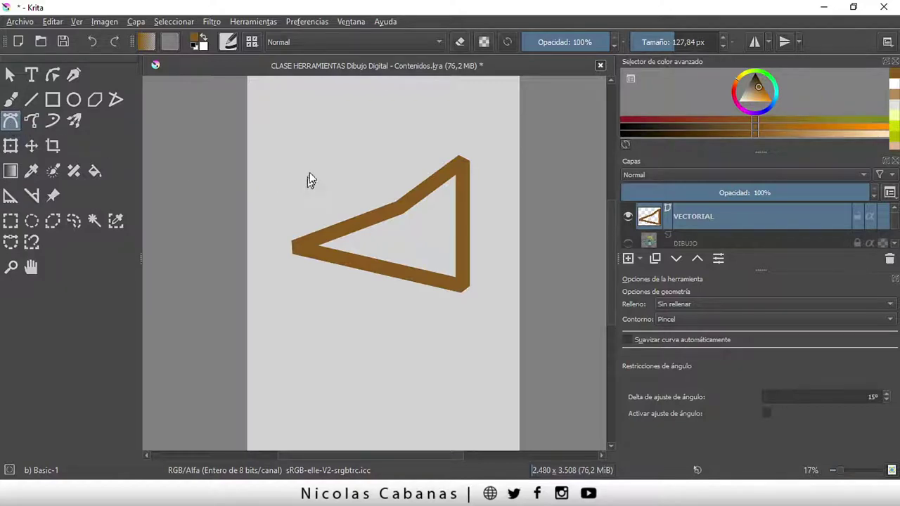
pyautogui.click(769, 91)
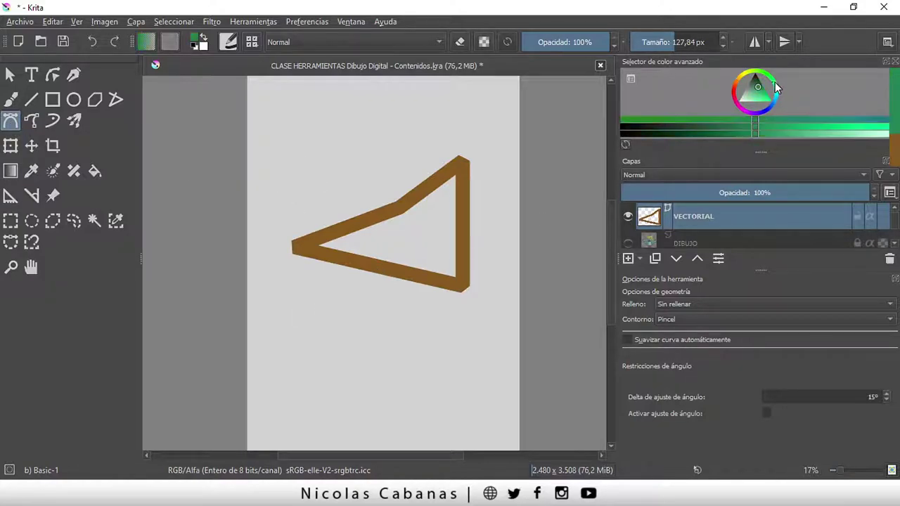
pyautogui.click(764, 92)
pyautogui.click(354, 330)
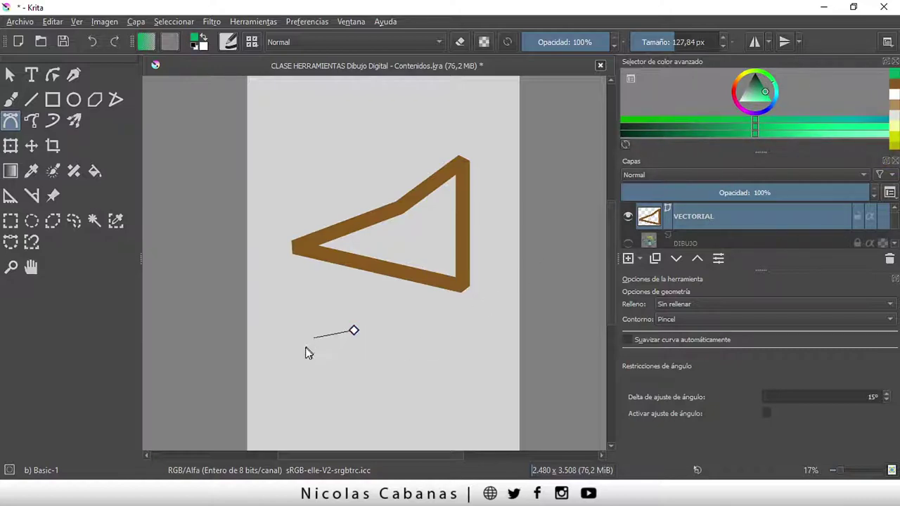
pyautogui.moveTo(291, 342); pyautogui.dragTo(315, 390)
pyautogui.moveTo(371, 405); pyautogui.dragTo(411, 403)
pyautogui.moveTo(450, 374); pyautogui.dragTo(464, 350)
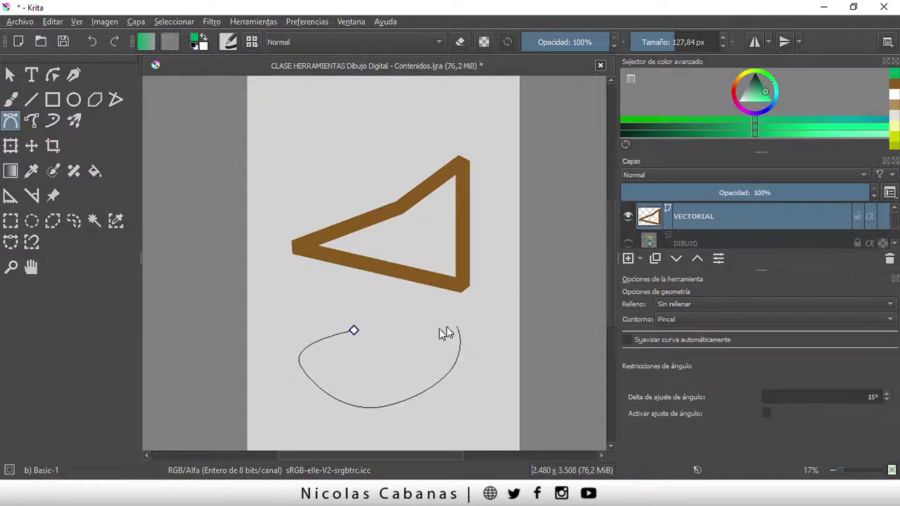
pyautogui.moveTo(354, 331); pyautogui.dragTo(315, 312)
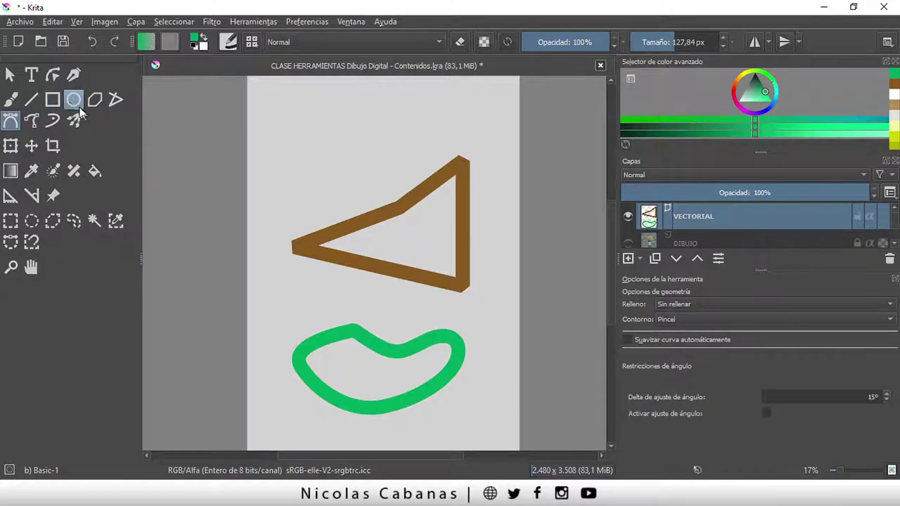
# Step: Move the green curve's top node up-left and adjust the curvature beside it
pyautogui.click(52, 79)
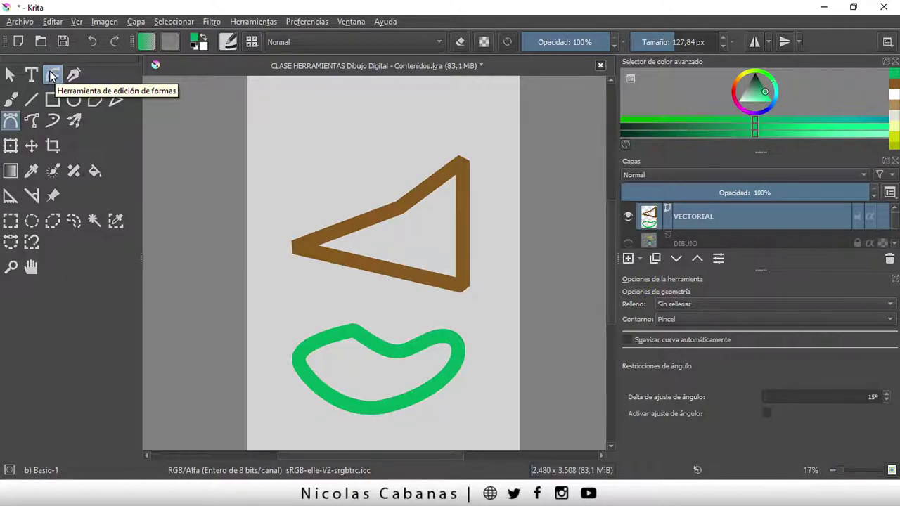
pyautogui.click(315, 350)
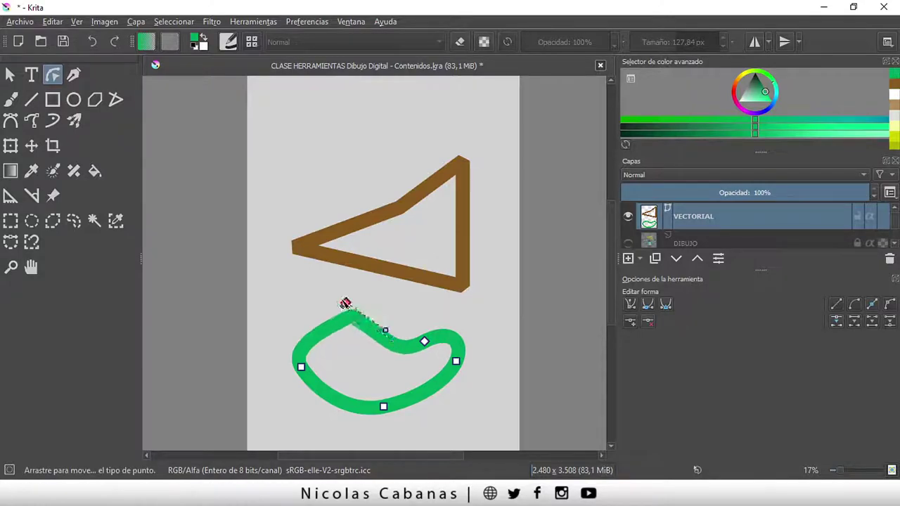
pyautogui.moveTo(353, 330)
pyautogui.mouseDown()
pyautogui.moveTo(328, 291)
pyautogui.moveTo(291, 292)
pyautogui.mouseUp()
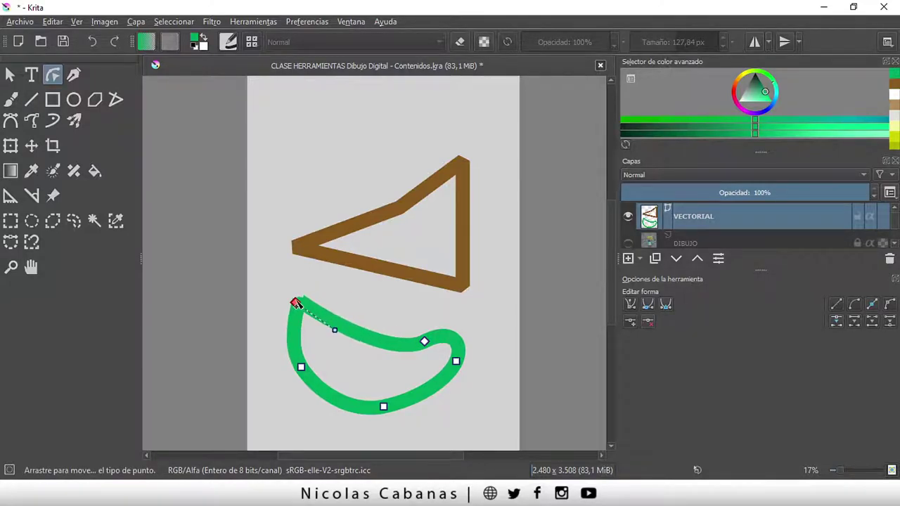
pyautogui.moveTo(331, 320)
pyautogui.mouseDown()
pyautogui.moveTo(347, 260)
pyautogui.moveTo(361, 255)
pyautogui.moveTo(366, 380)
pyautogui.mouseUp()
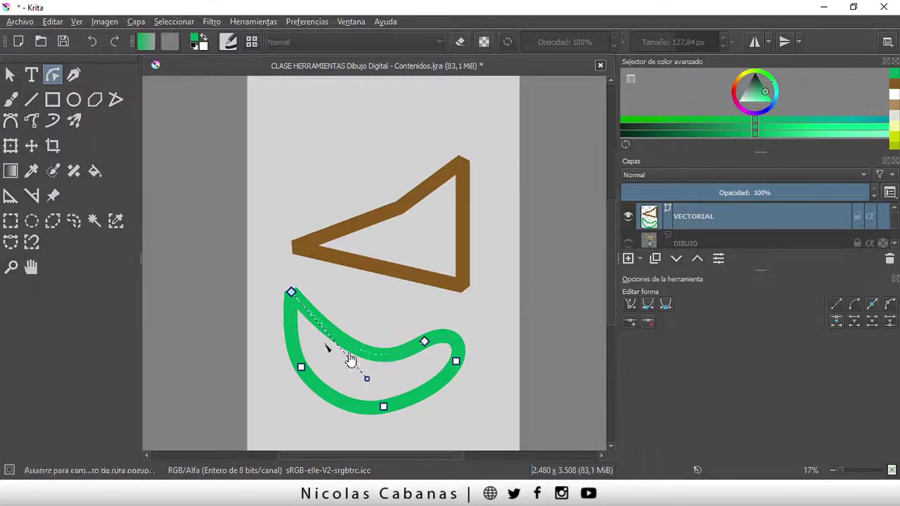
pyautogui.moveTo(291, 292); pyautogui.dragTo(314, 292)
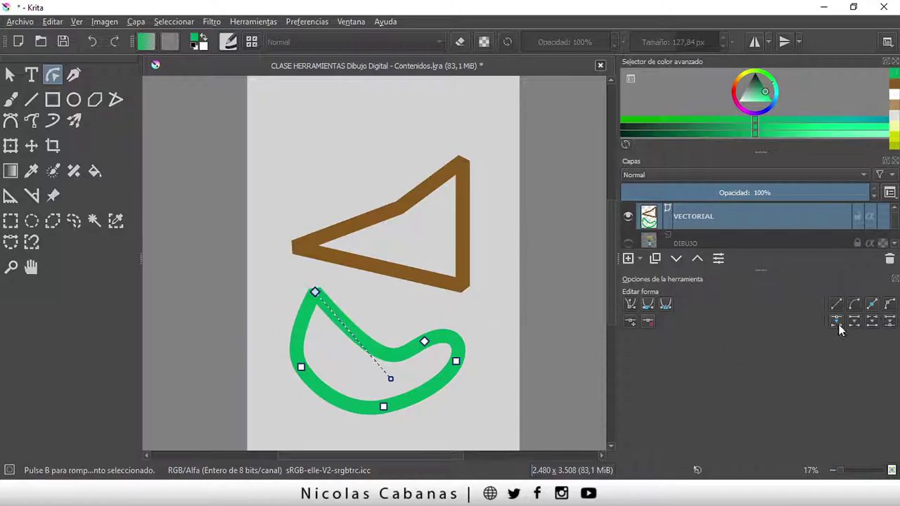
# Step: Delete the green path's right-side node and add a new node on its top segment
pyautogui.click(871, 308)
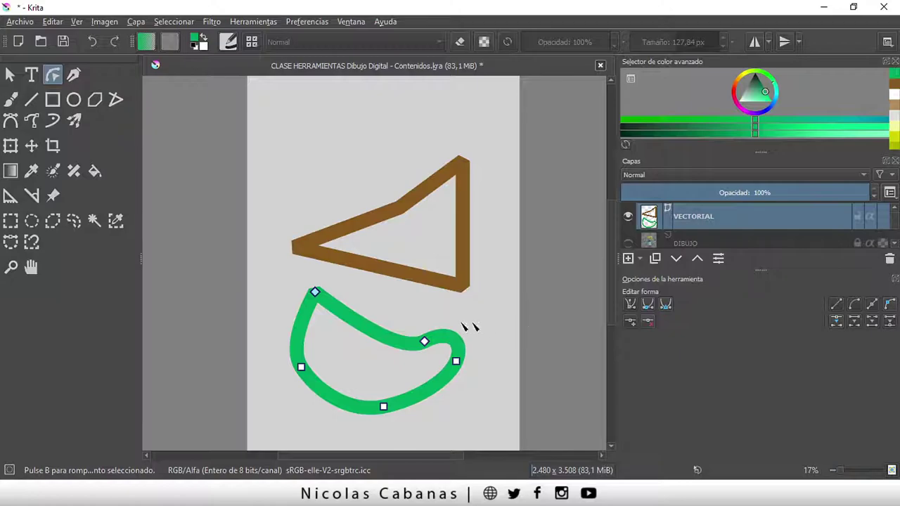
pyautogui.click(423, 342)
pyautogui.click(457, 361)
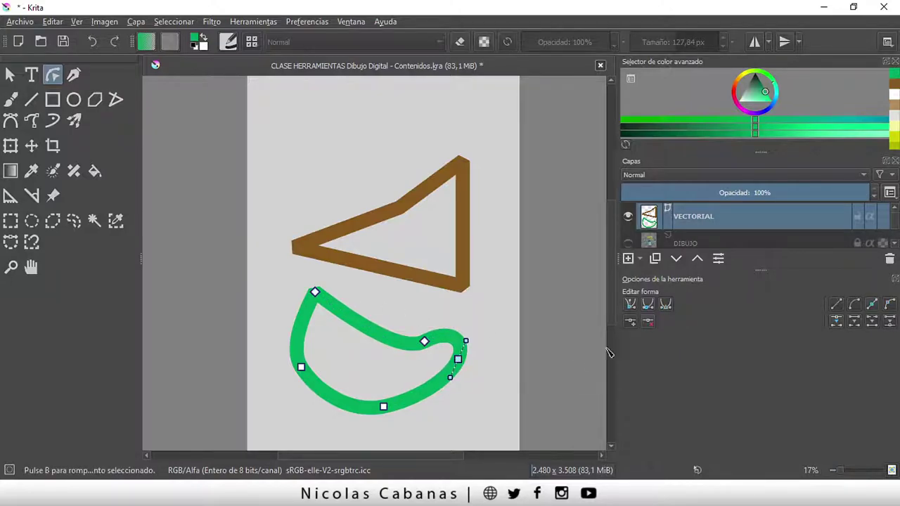
pyautogui.click(651, 320)
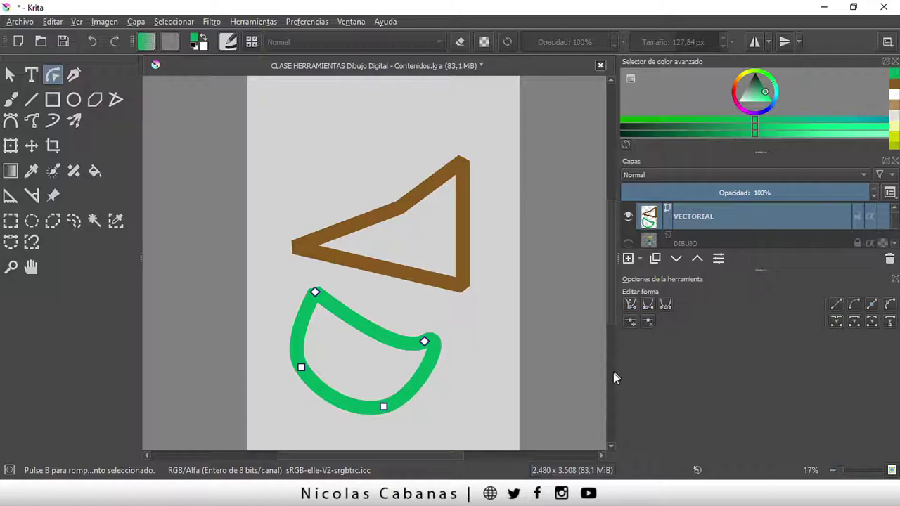
pyautogui.click(369, 336)
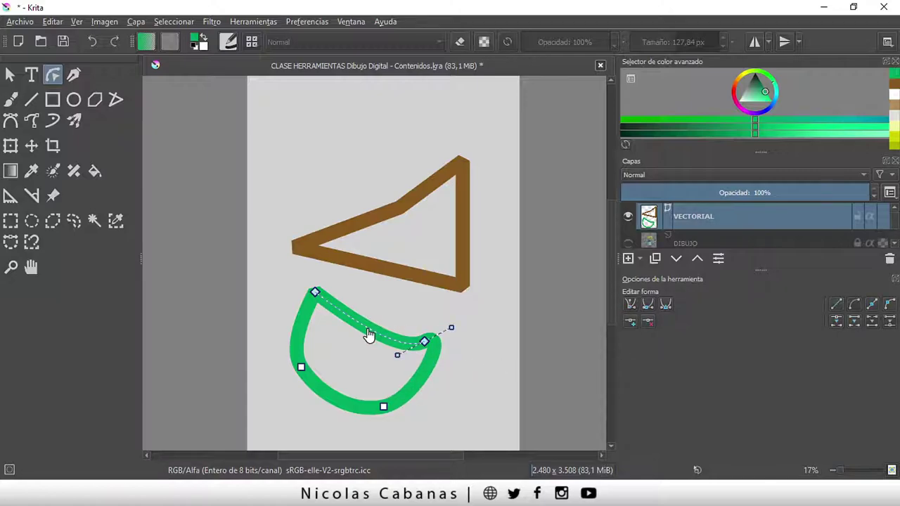
pyautogui.doubleClick(367, 330)
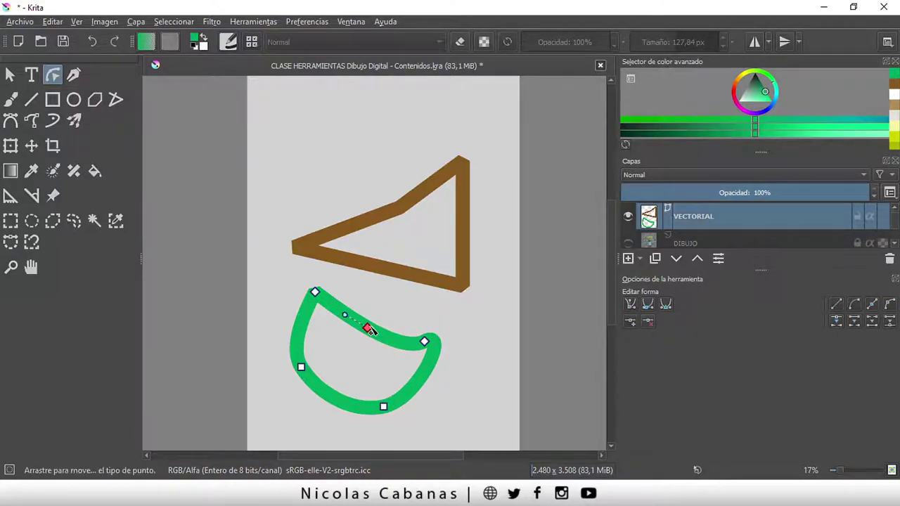
pyautogui.moveTo(368, 330); pyautogui.dragTo(383, 314)
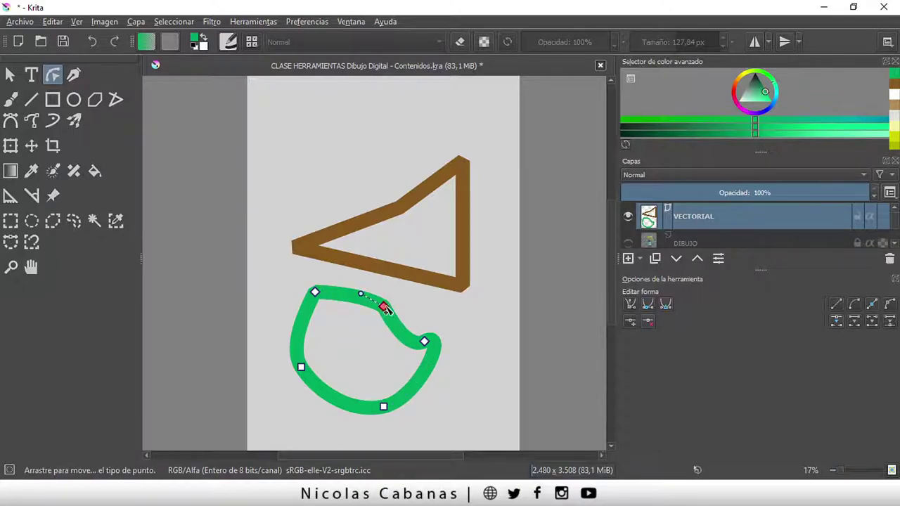
# Step: Bend the green path's top segment down into a dip, forming a wavy crown-like edge
pyautogui.click(870, 305)
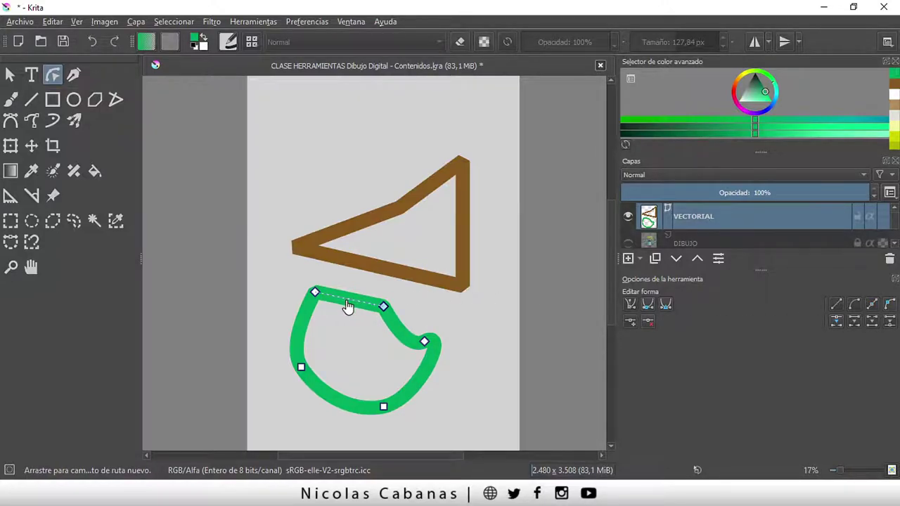
pyautogui.moveTo(348, 307); pyautogui.dragTo(355, 276)
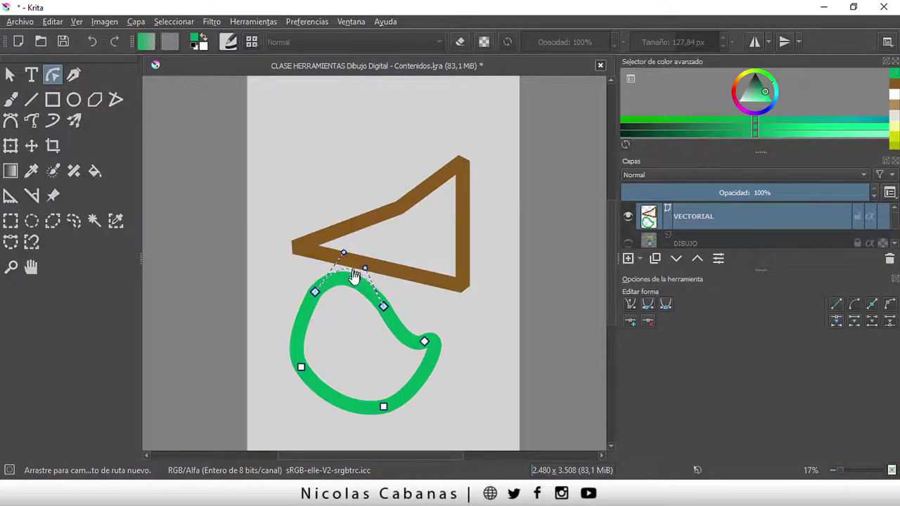
pyautogui.moveTo(355, 276); pyautogui.dragTo(346, 336)
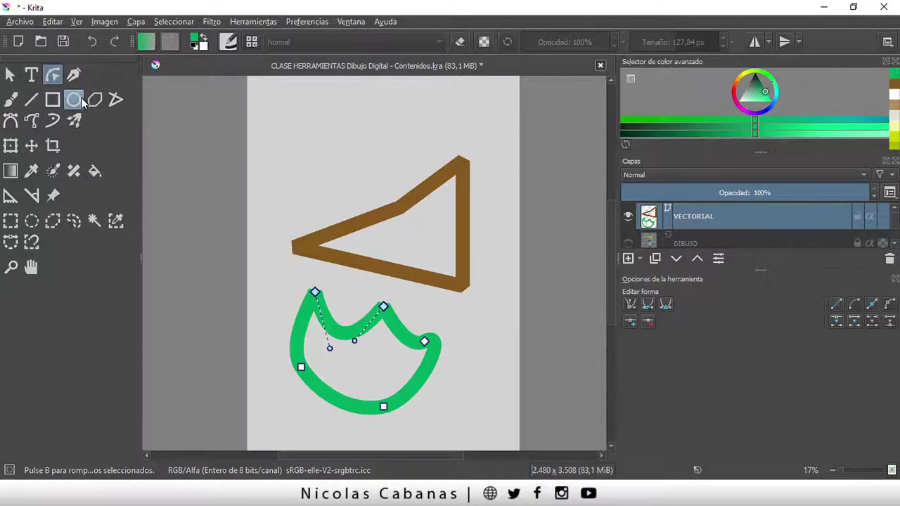
pyautogui.click(639, 259)
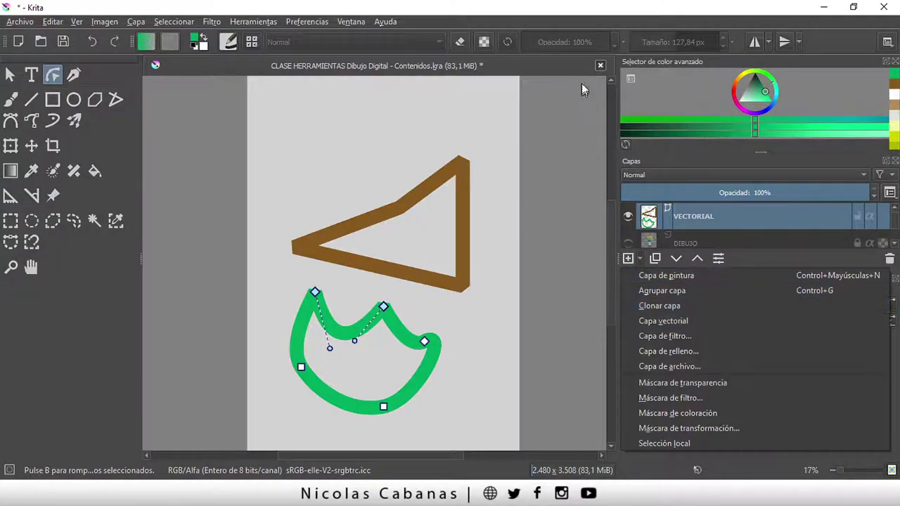
pyautogui.click(588, 22)
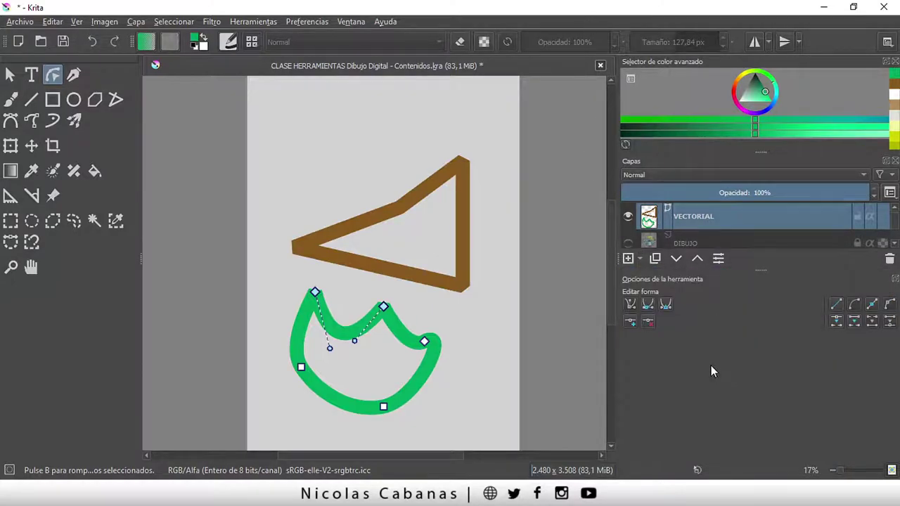
# Step: Drag the brown triangle higher and place the green shape beneath it
pyautogui.click(9, 77)
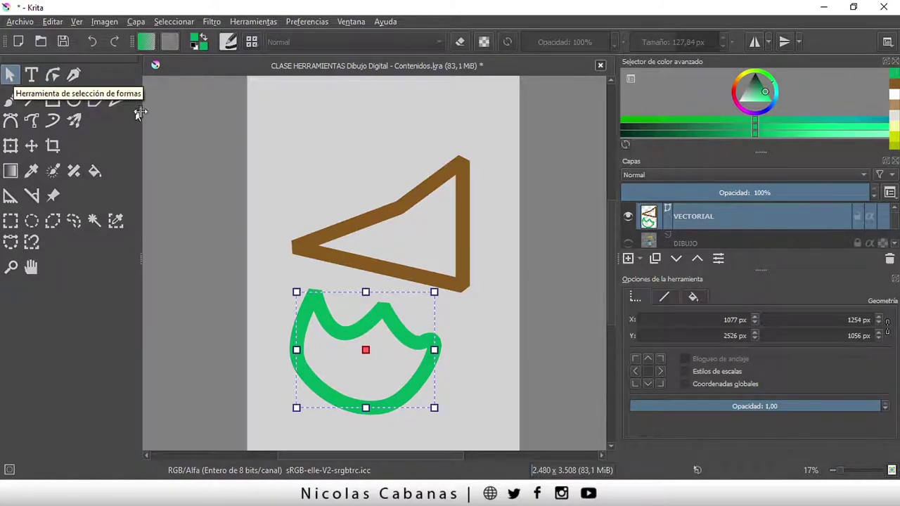
pyautogui.click(384, 224)
pyautogui.click(385, 328)
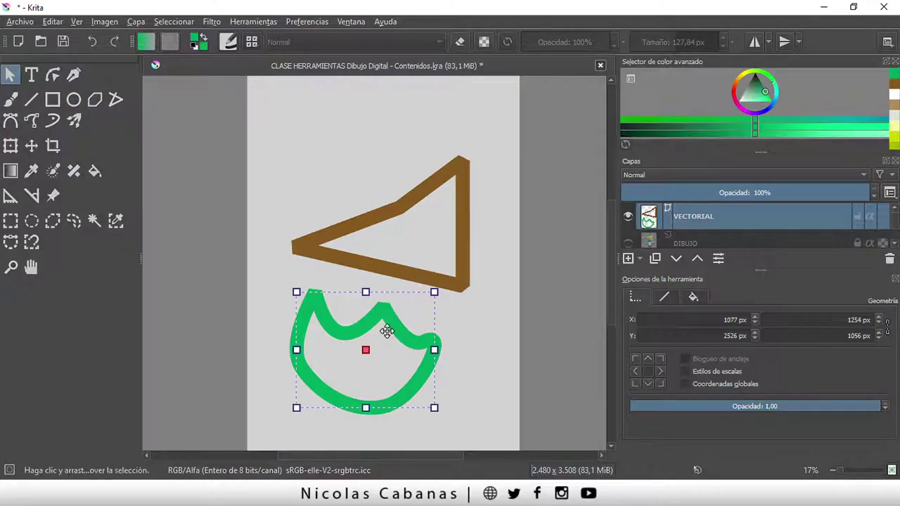
pyautogui.click(397, 225)
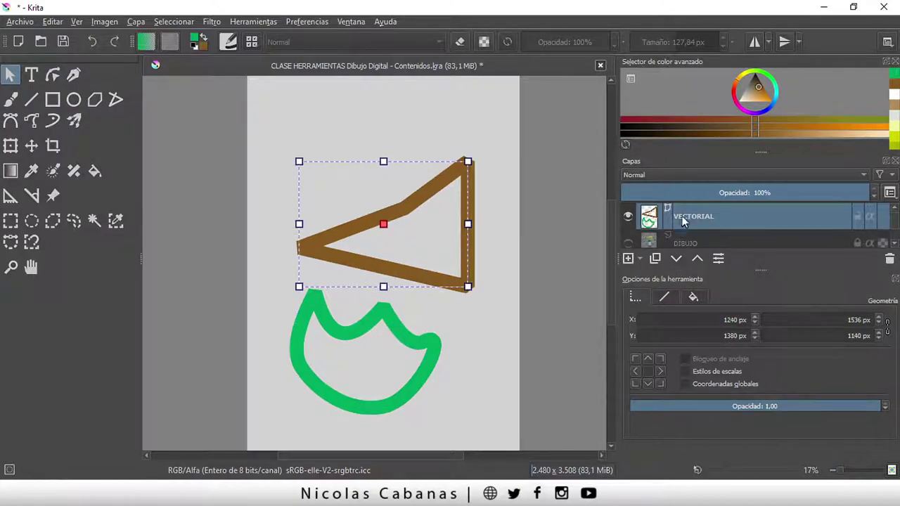
pyautogui.moveTo(438, 277); pyautogui.dragTo(434, 214)
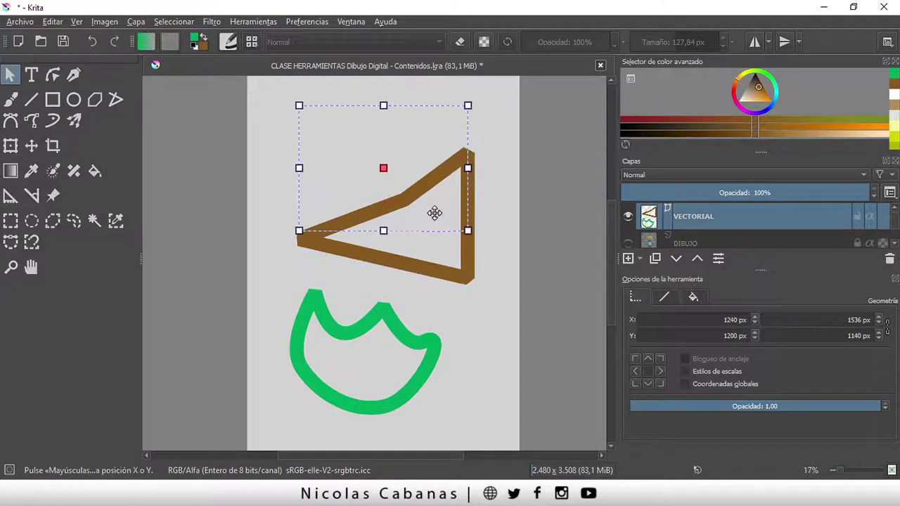
pyautogui.moveTo(397, 334); pyautogui.dragTo(386, 339)
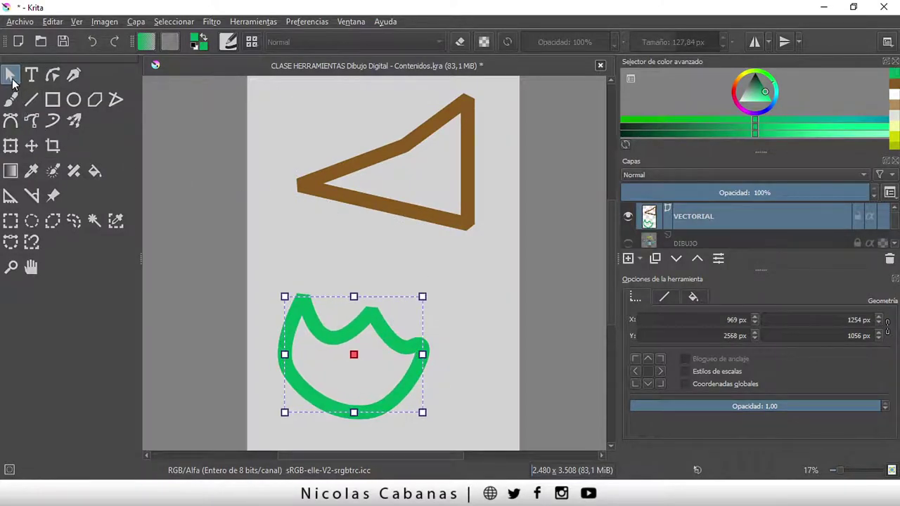
pyautogui.moveTo(390, 208); pyautogui.dragTo(421, 232)
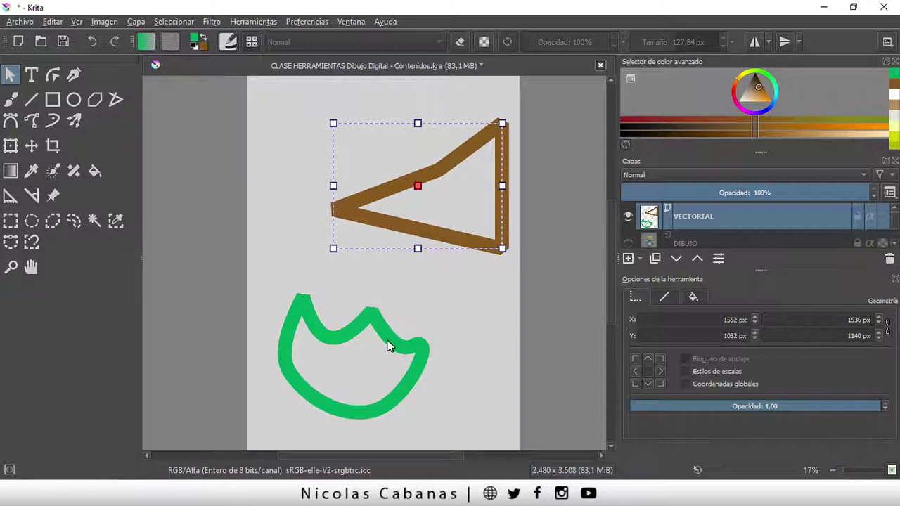
pyautogui.moveTo(389, 345); pyautogui.dragTo(374, 316)
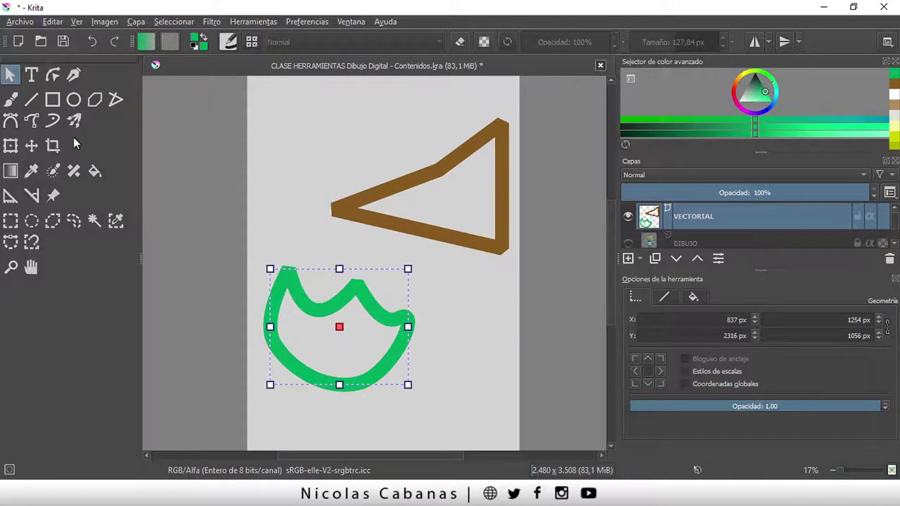
# Step: Shift the whole layer's content with the Move tool, then nudge the triangle up-left and zoom out
pyautogui.click(31, 146)
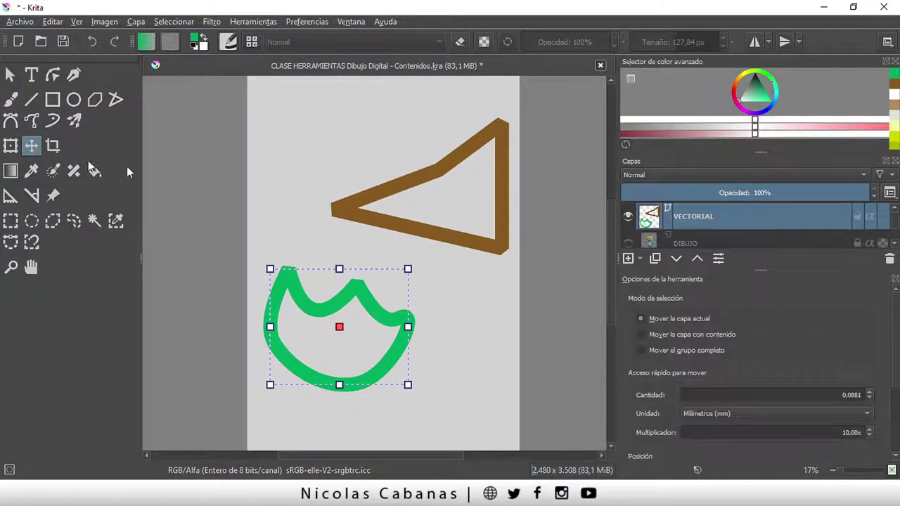
pyautogui.moveTo(394, 235)
pyautogui.mouseDown()
pyautogui.moveTo(393, 226)
pyautogui.moveTo(401, 248)
pyautogui.mouseUp()
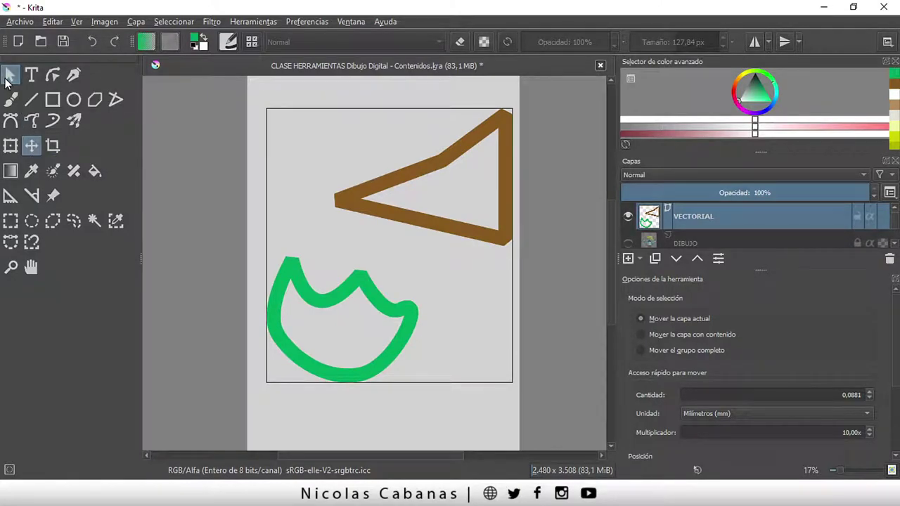
pyautogui.click(12, 75)
pyautogui.click(382, 209)
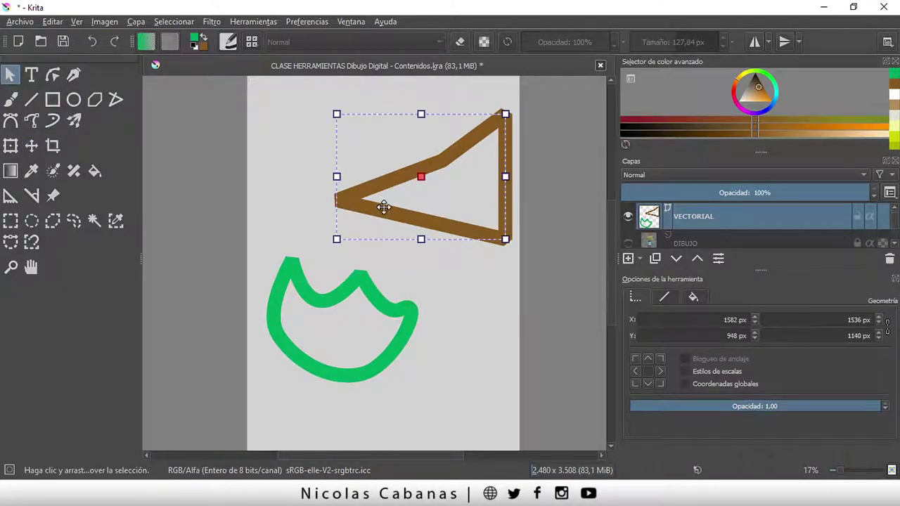
pyautogui.moveTo(383, 207); pyautogui.dragTo(377, 197)
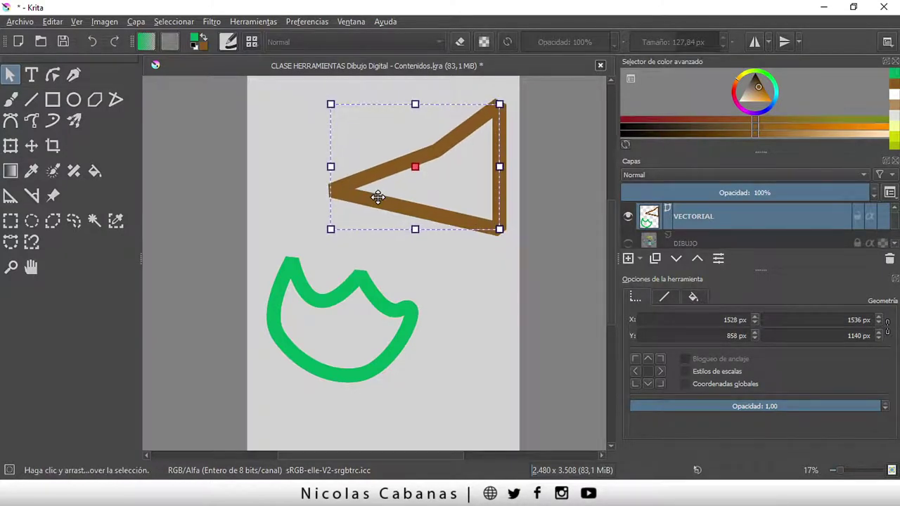
pyautogui.scroll(-1, 515, 239)
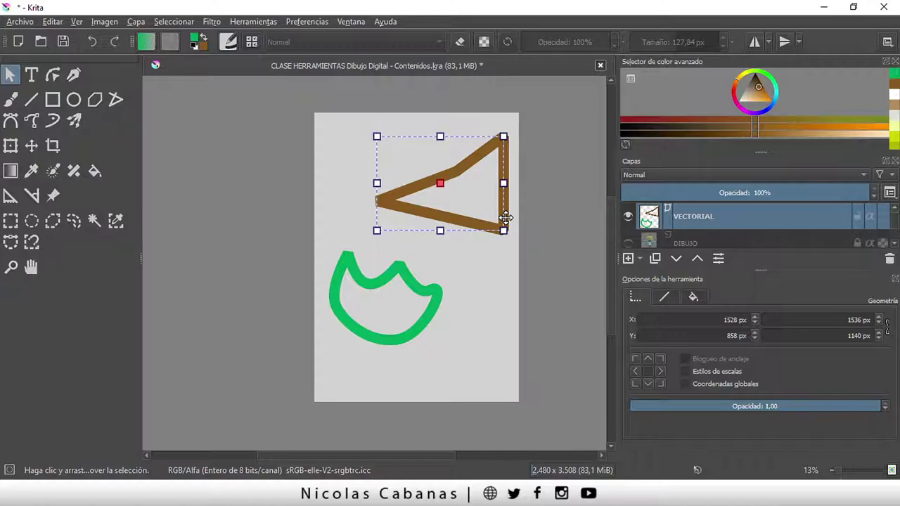
# Step: Fine-tune both shapes' positions, settling the triangle at X 1352 px, Y 850 px
pyautogui.moveTo(469, 204); pyautogui.dragTo(458, 201)
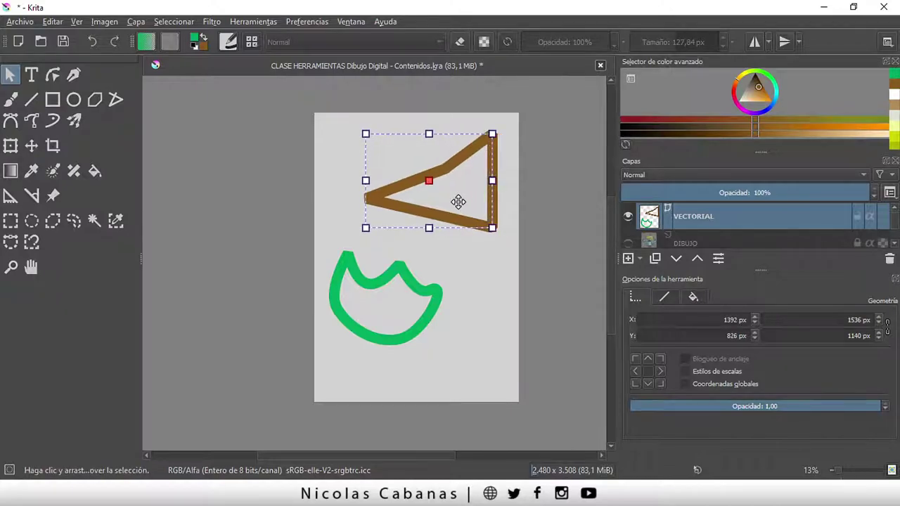
pyautogui.moveTo(413, 307); pyautogui.dragTo(441, 313)
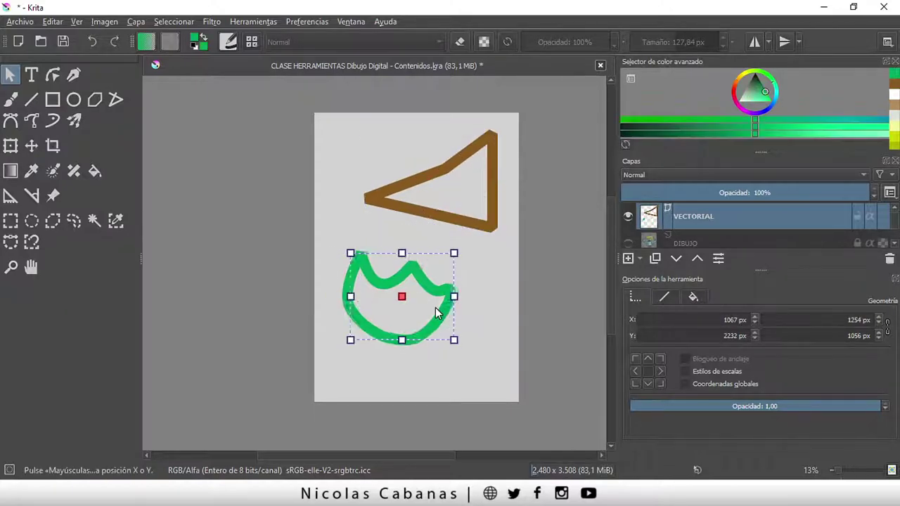
pyautogui.moveTo(464, 222); pyautogui.dragTo(461, 216)
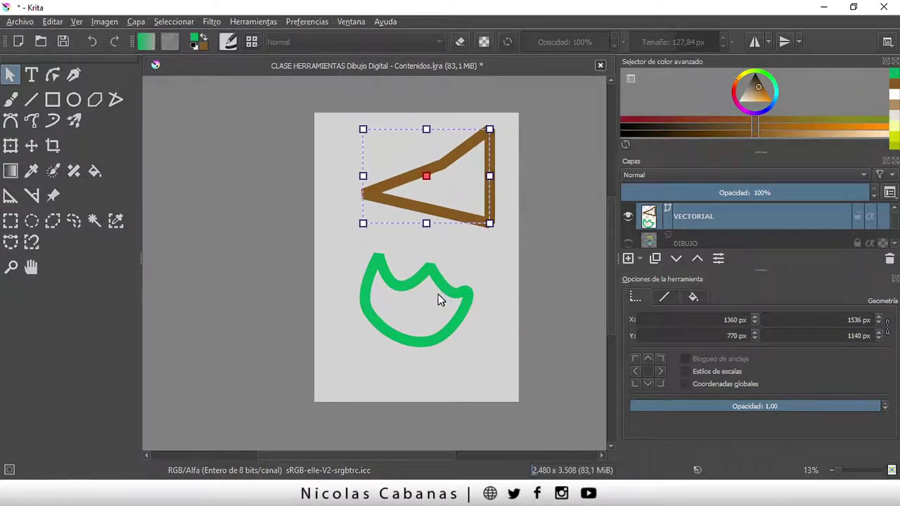
pyautogui.moveTo(437, 295); pyautogui.dragTo(425, 293)
pyautogui.click(457, 215)
pyautogui.moveTo(456, 214); pyautogui.dragTo(453, 216)
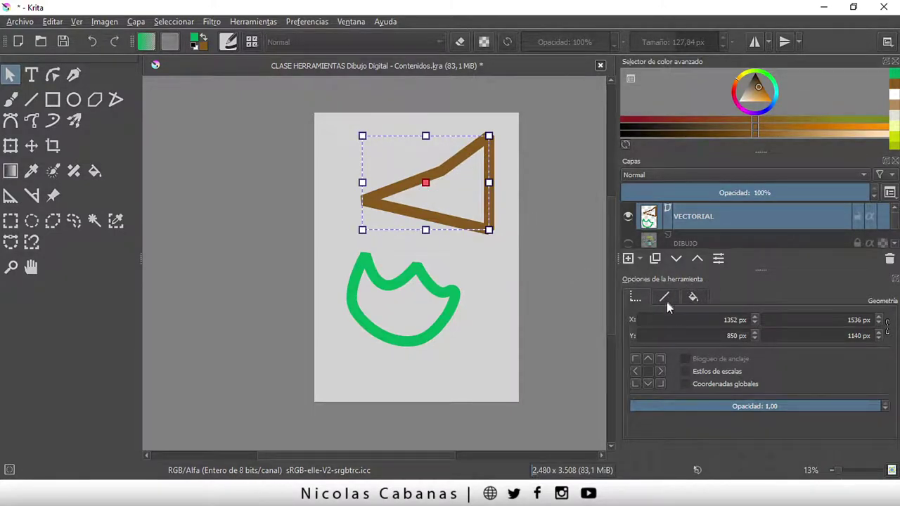
# Step: Set the triangle's outline colour to near-black
pyautogui.click(665, 297)
pyautogui.click(692, 297)
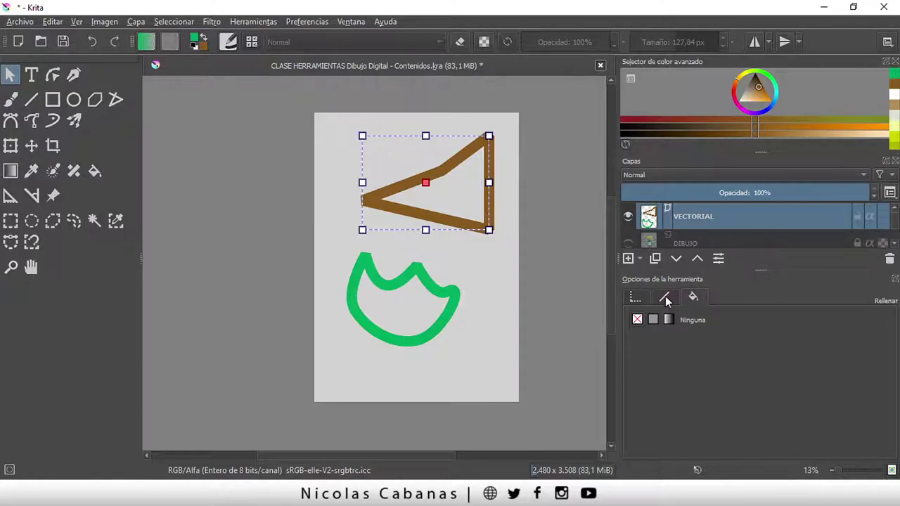
pyautogui.click(661, 298)
pyautogui.click(693, 337)
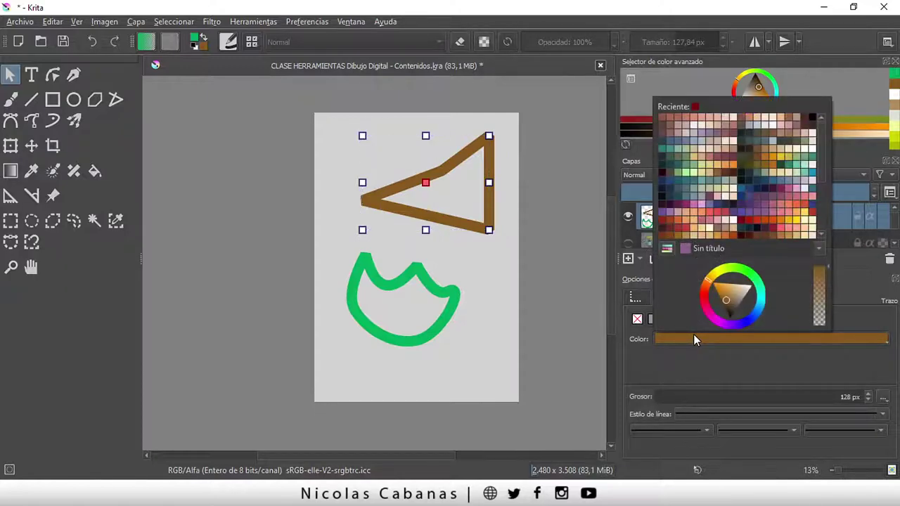
pyautogui.moveTo(724, 309); pyautogui.dragTo(720, 327)
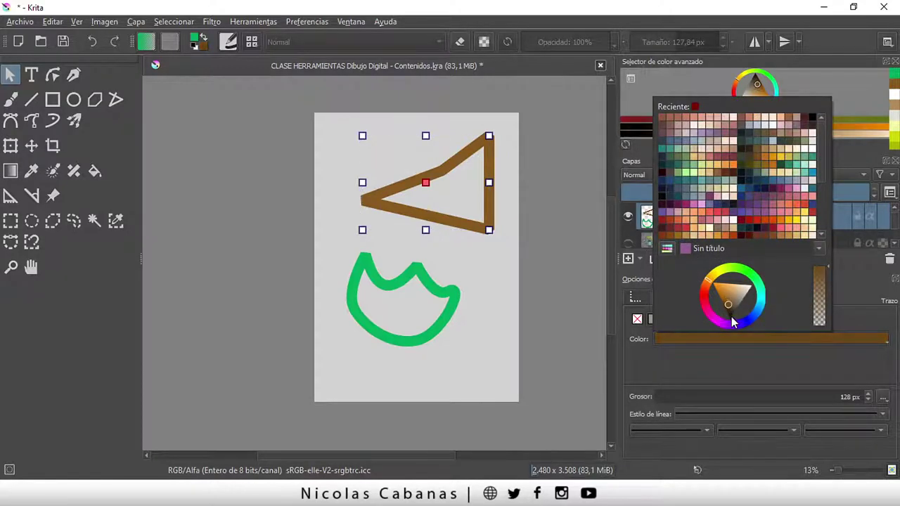
pyautogui.click(702, 354)
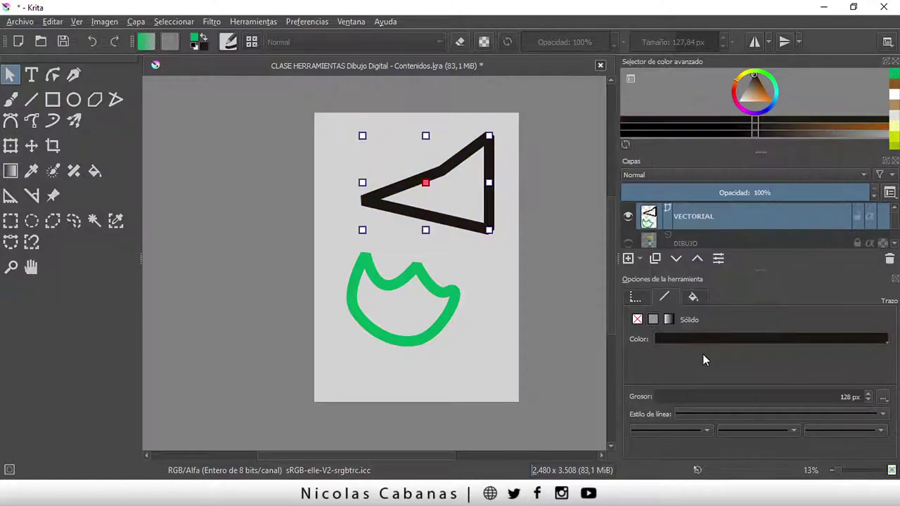
# Step: Give the triangle a solid ('Sólido') red fill
pyautogui.click(691, 299)
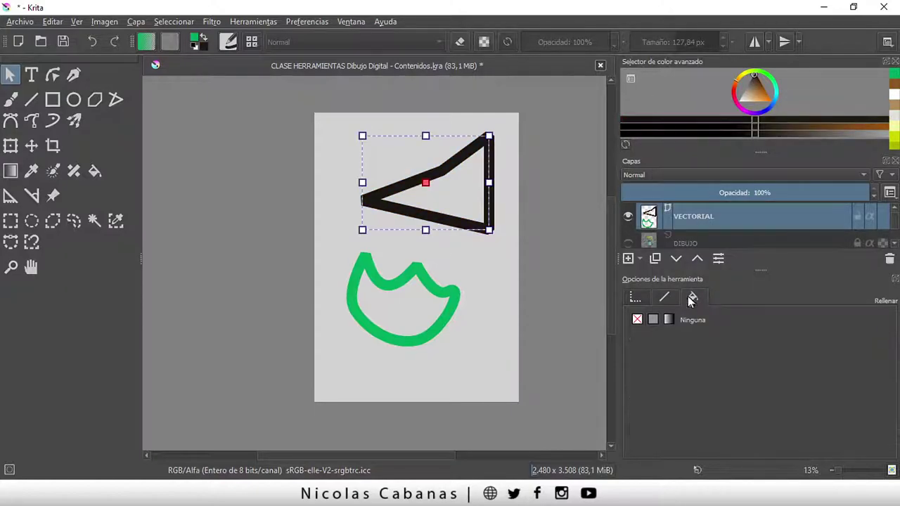
pyautogui.click(653, 319)
pyautogui.click(680, 344)
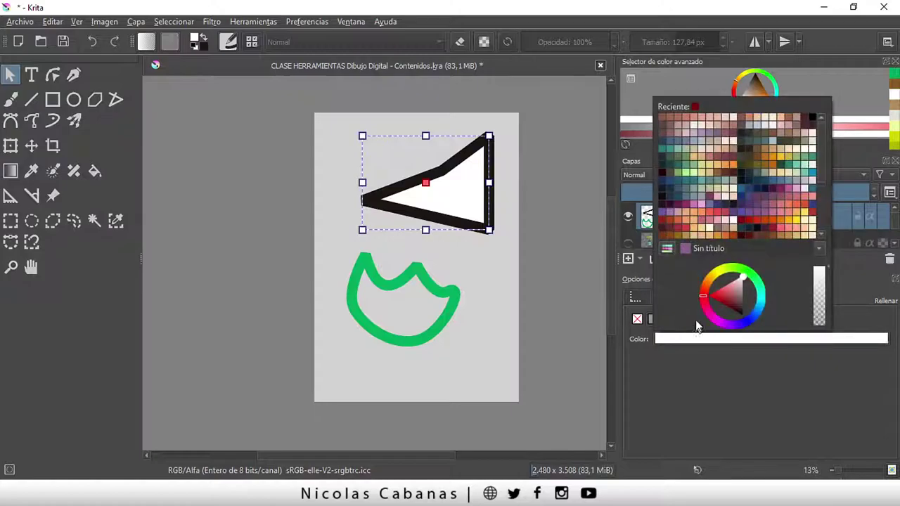
pyautogui.moveTo(714, 320); pyautogui.dragTo(708, 295)
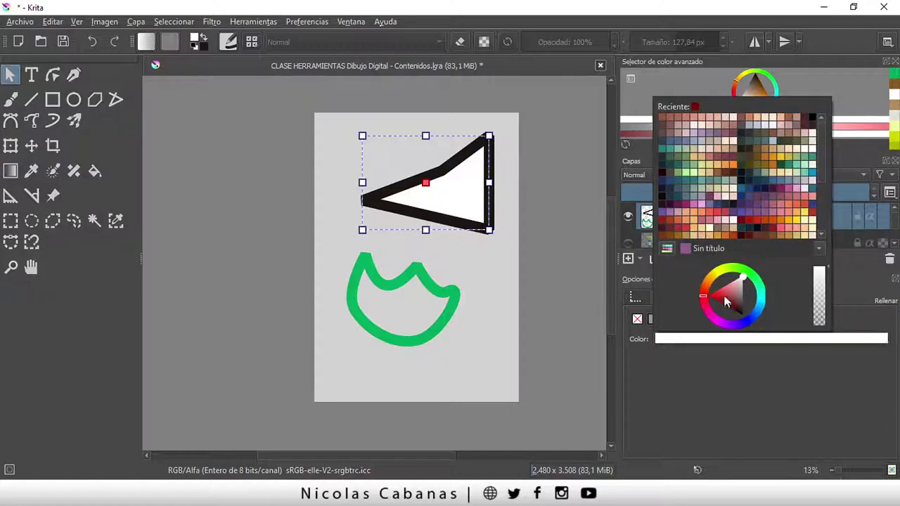
pyautogui.click(662, 365)
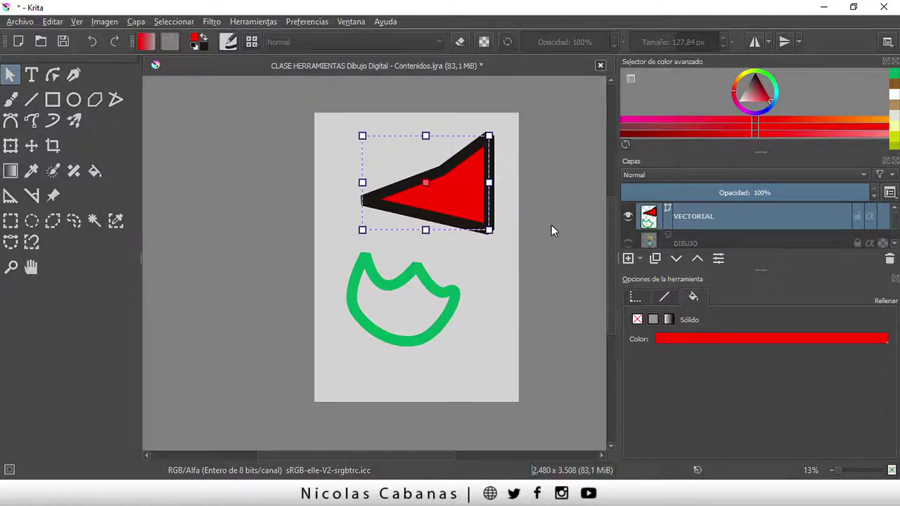
# Step: Delete the red triangle and the green wavy shape
pyautogui.press('Delete')
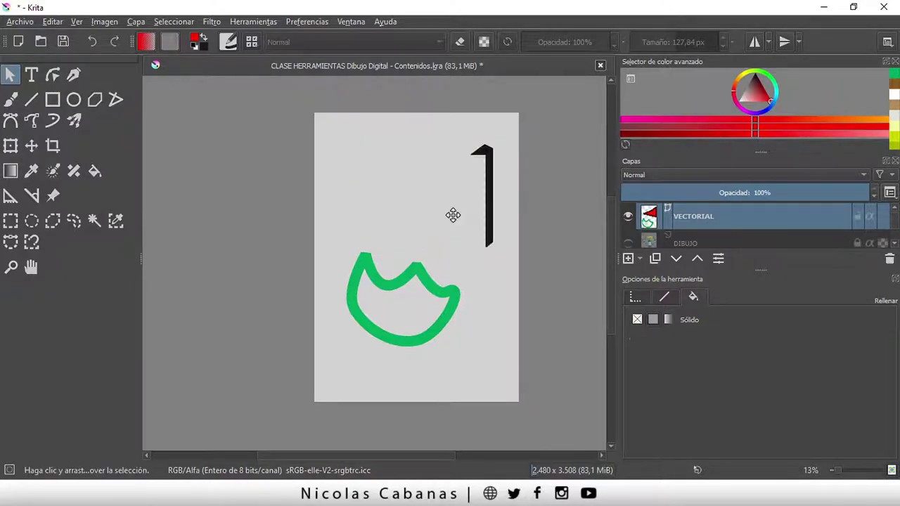
pyautogui.moveTo(403, 314); pyautogui.dragTo(402, 296)
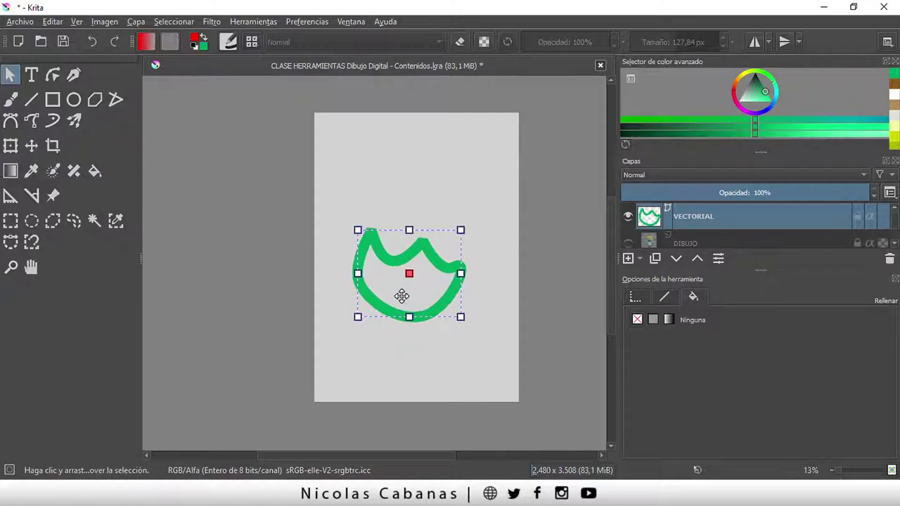
pyautogui.press('Delete')
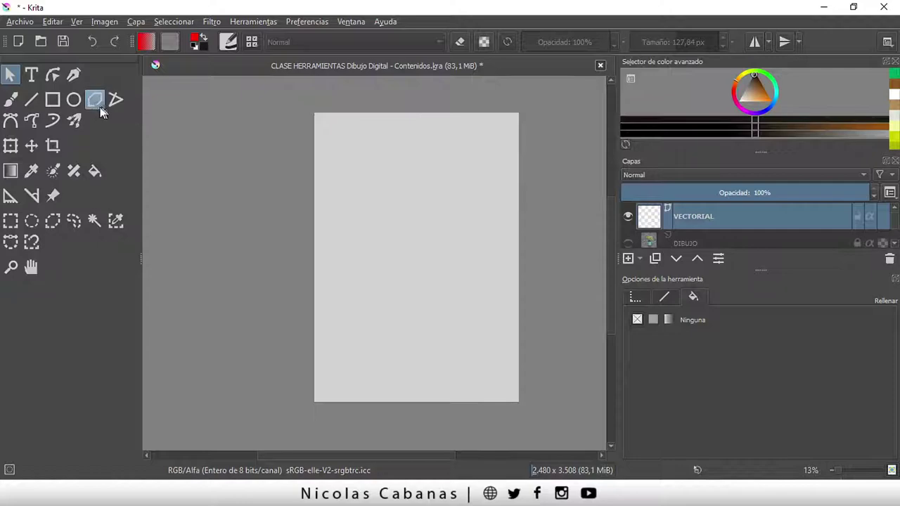
# Step: Draw a tall red ellipse outline, about 1216 × 1400 px, near the page centre
pyautogui.click(74, 101)
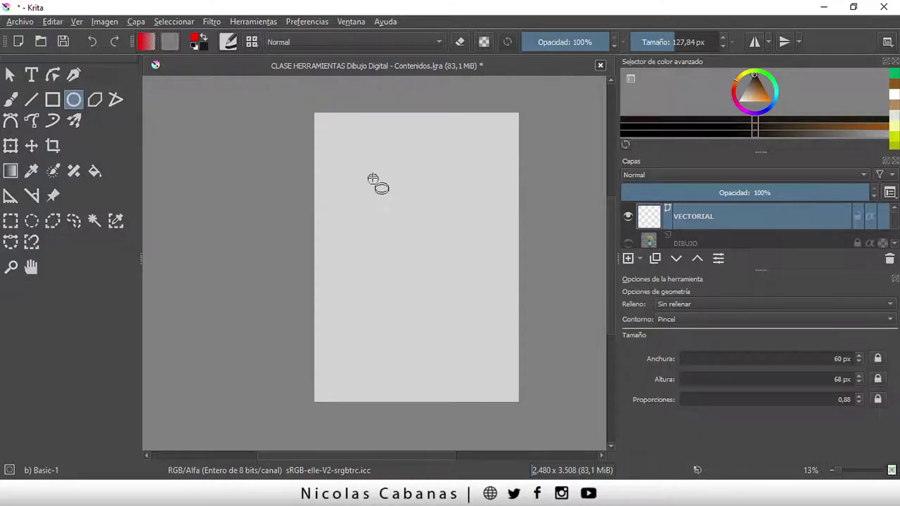
pyautogui.moveTo(371, 174); pyautogui.dragTo(472, 290)
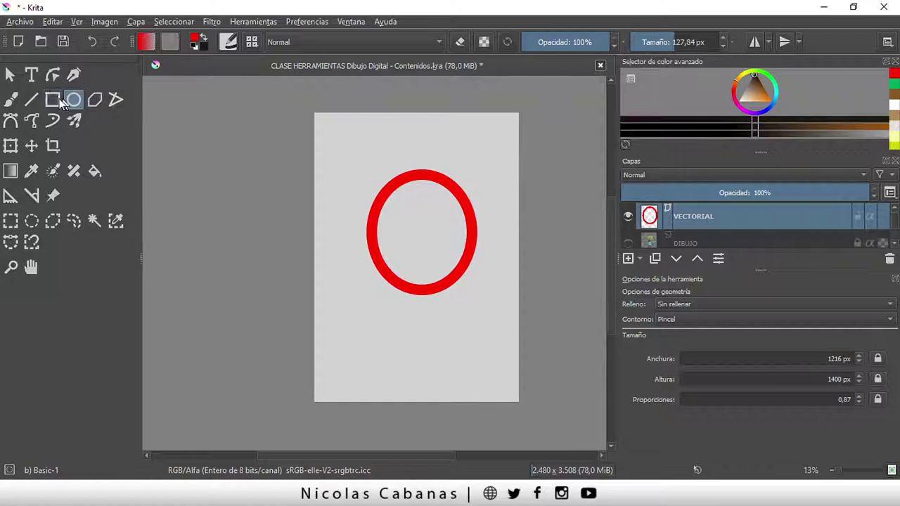
pyautogui.click(10, 76)
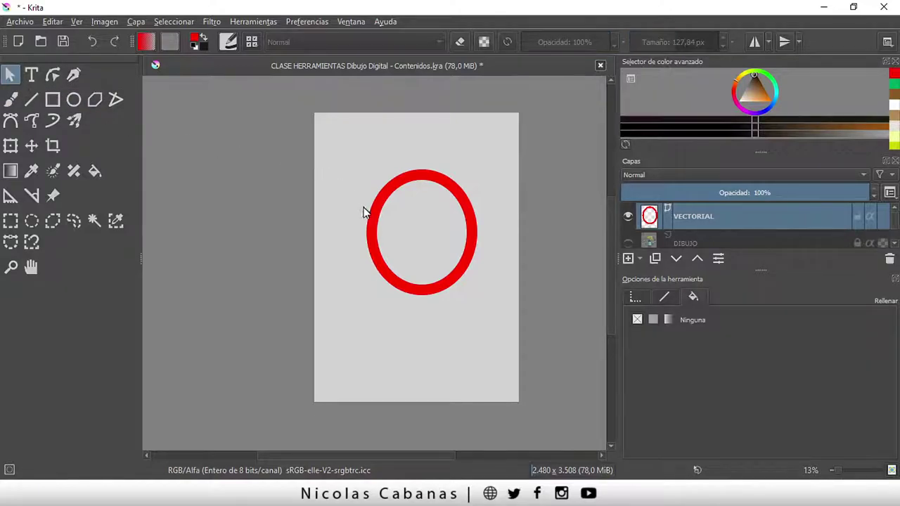
# Step: Convert the red ellipse to a path with 'A ruta' and drag its bottom node down into an egg shape
pyautogui.click(471, 235)
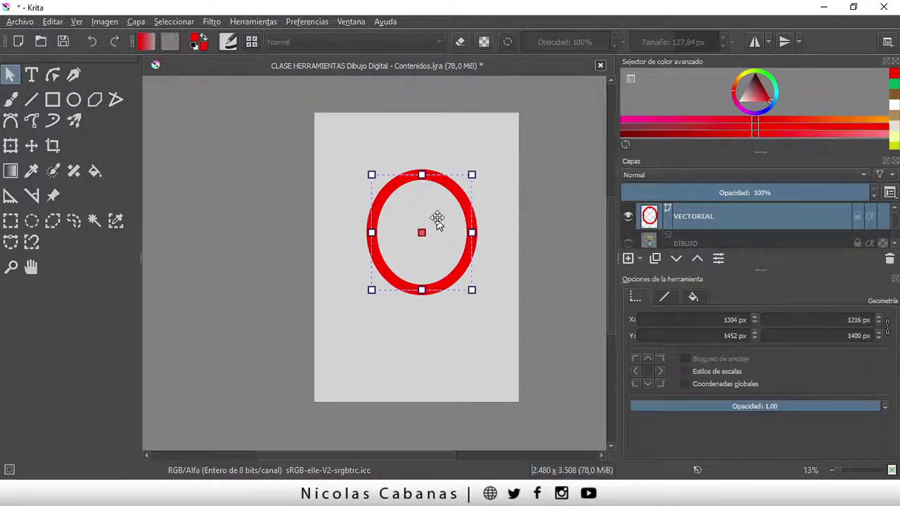
pyautogui.click(52, 76)
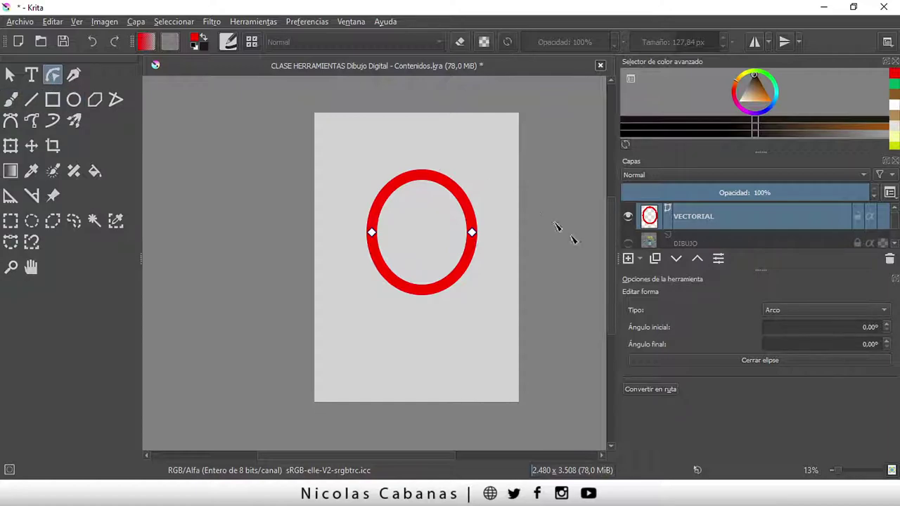
pyautogui.rightClick(461, 196)
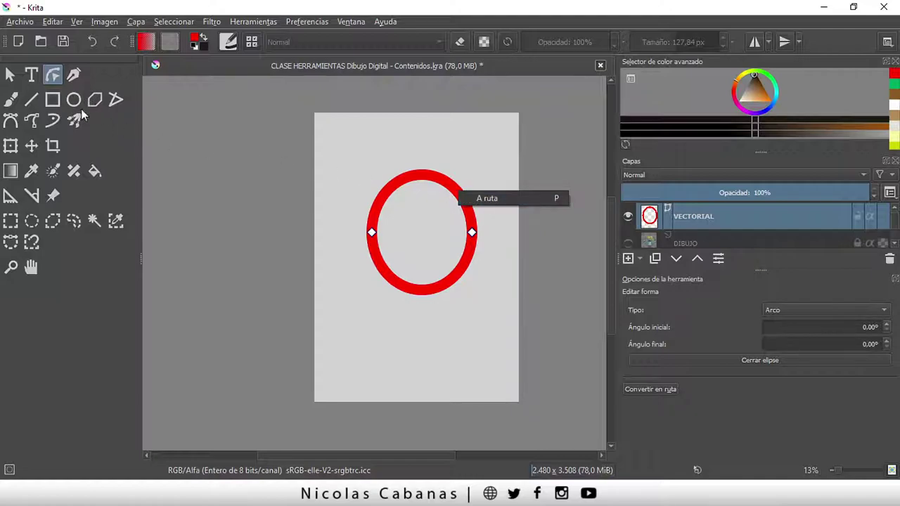
pyautogui.click(490, 201)
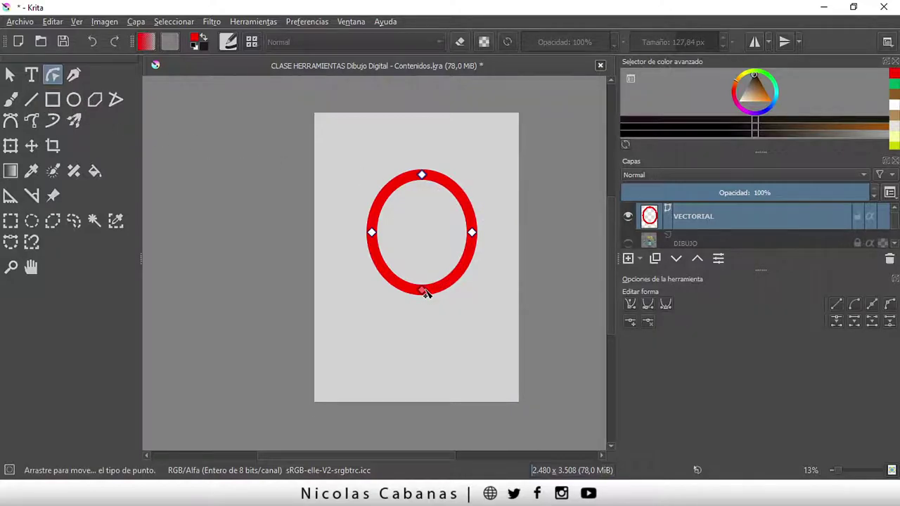
pyautogui.moveTo(422, 289)
pyautogui.mouseDown()
pyautogui.moveTo(427, 336)
pyautogui.moveTo(423, 328)
pyautogui.mouseUp()
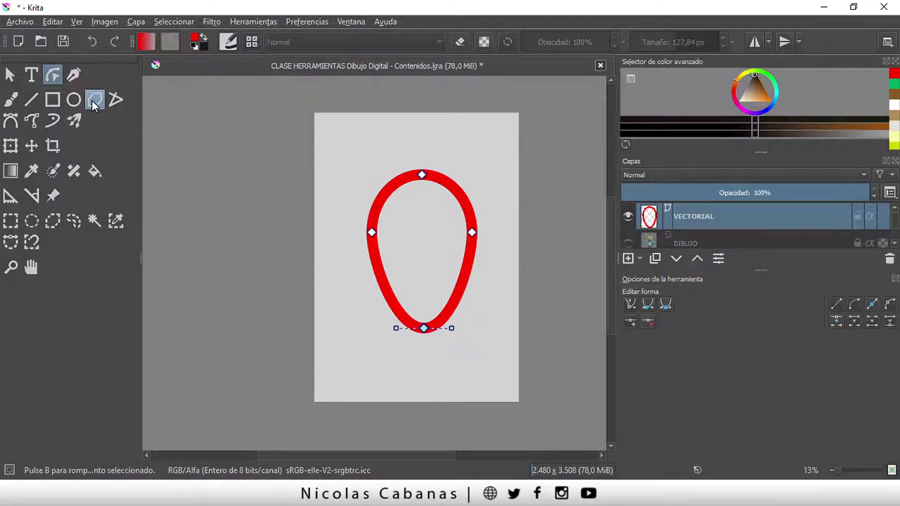
# Step: Draw a small closed red teardrop eye with the Bezier Curve tool in the head's upper right
pyautogui.click(10, 120)
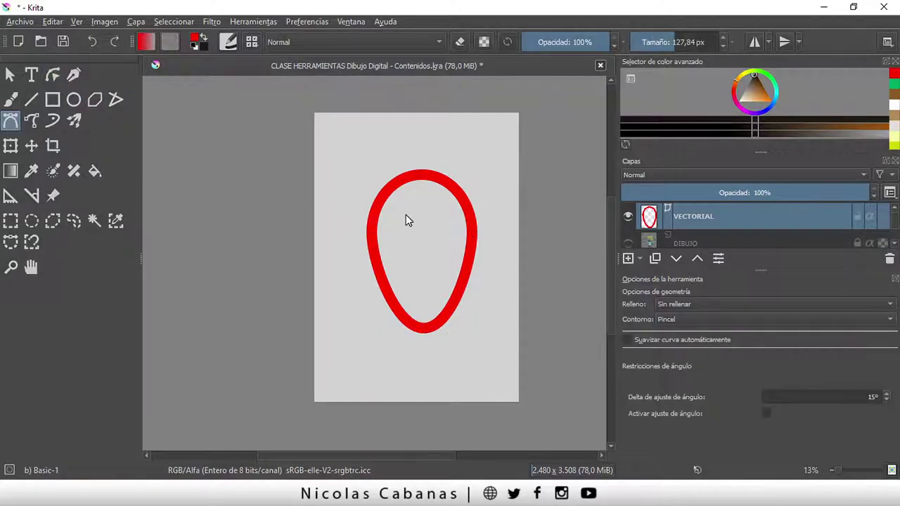
pyautogui.scroll(1, 460, 229)
pyautogui.scroll(1, 464, 234)
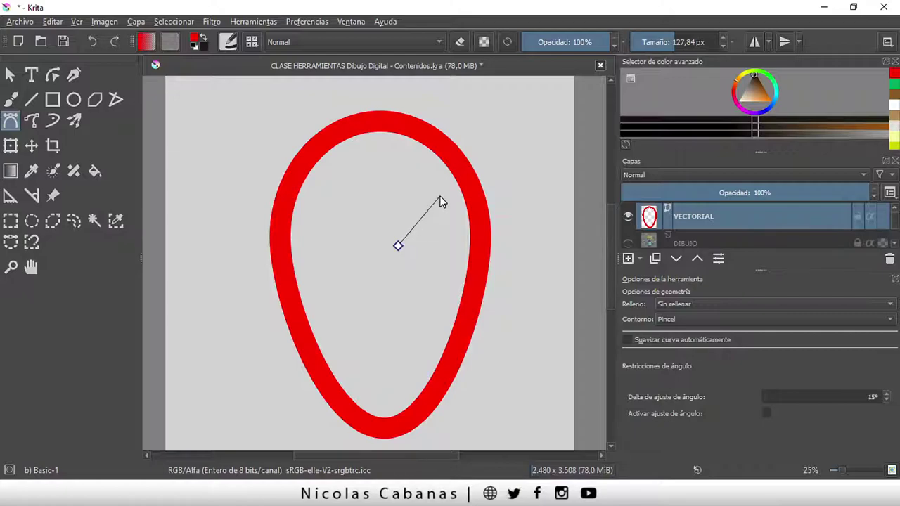
pyautogui.moveTo(435, 285); pyautogui.dragTo(397, 309)
pyautogui.click(398, 246)
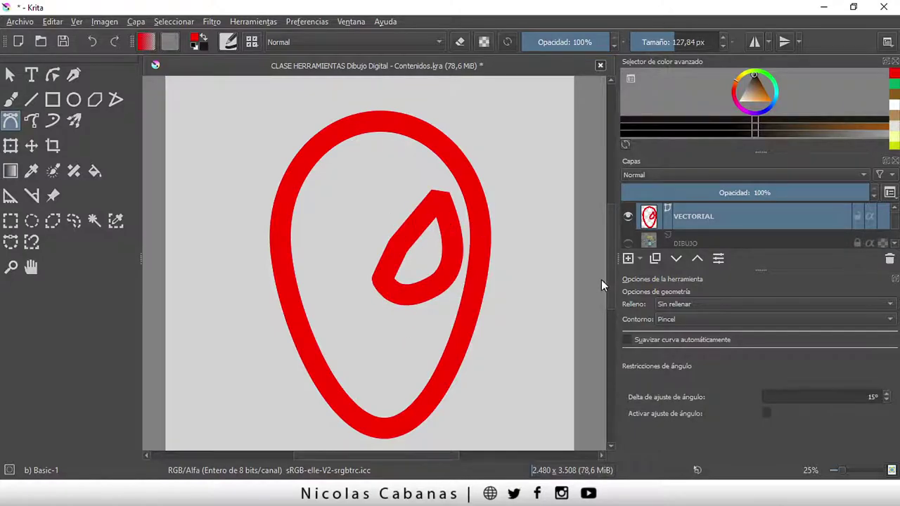
# Step: Set the right eye's outline width (Grosor) to 50 px and shift it slightly right
pyautogui.click(59, 75)
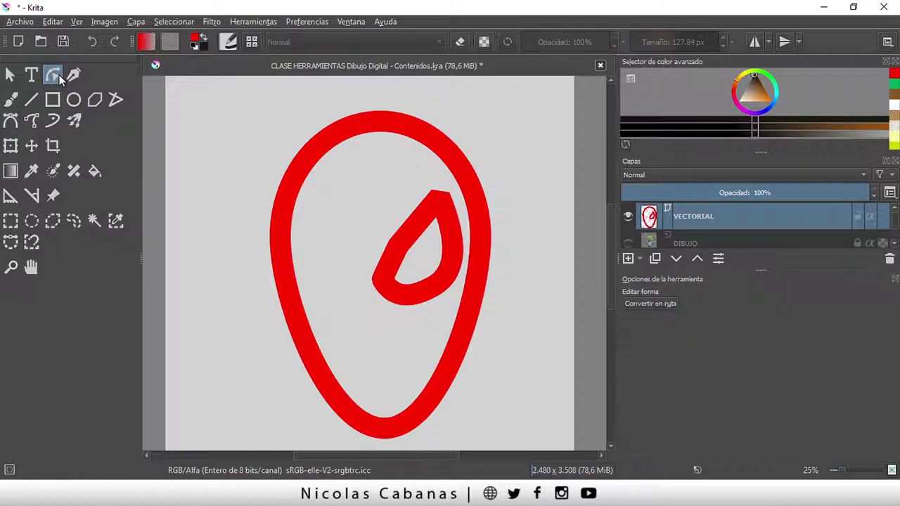
pyautogui.click(395, 245)
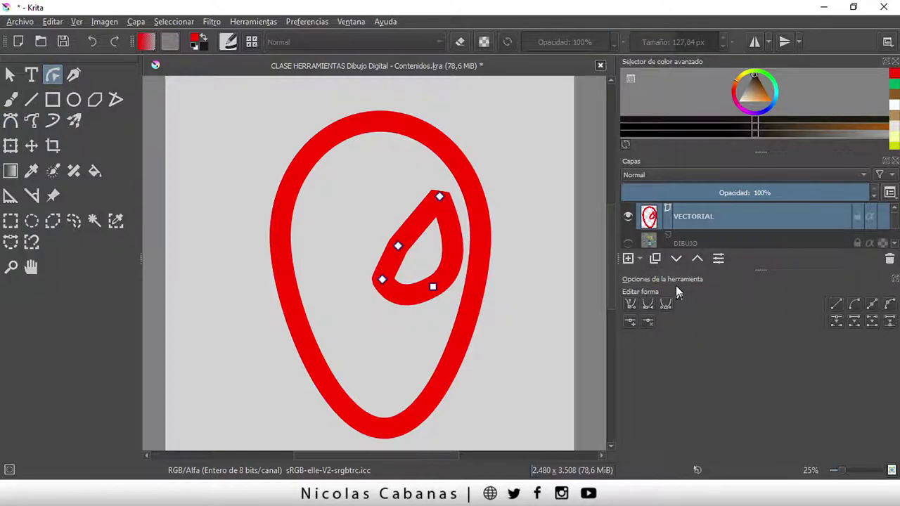
pyautogui.click(10, 75)
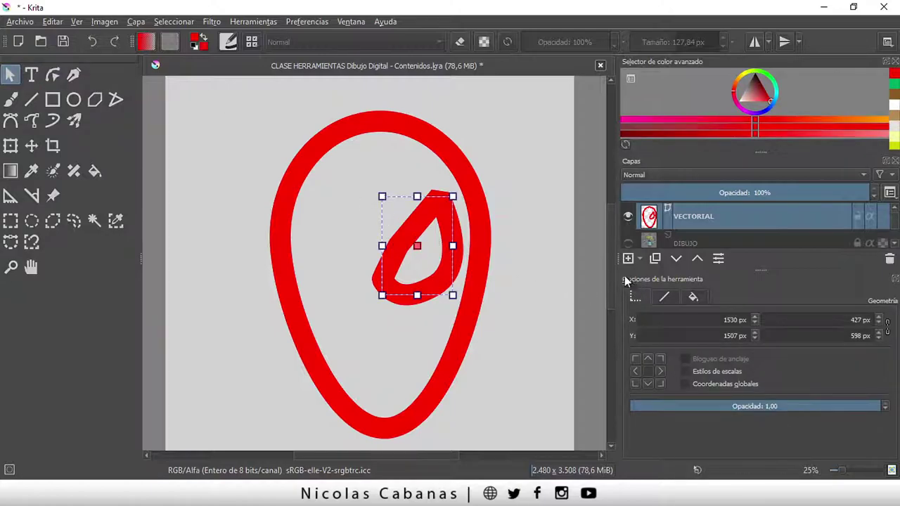
pyautogui.click(667, 298)
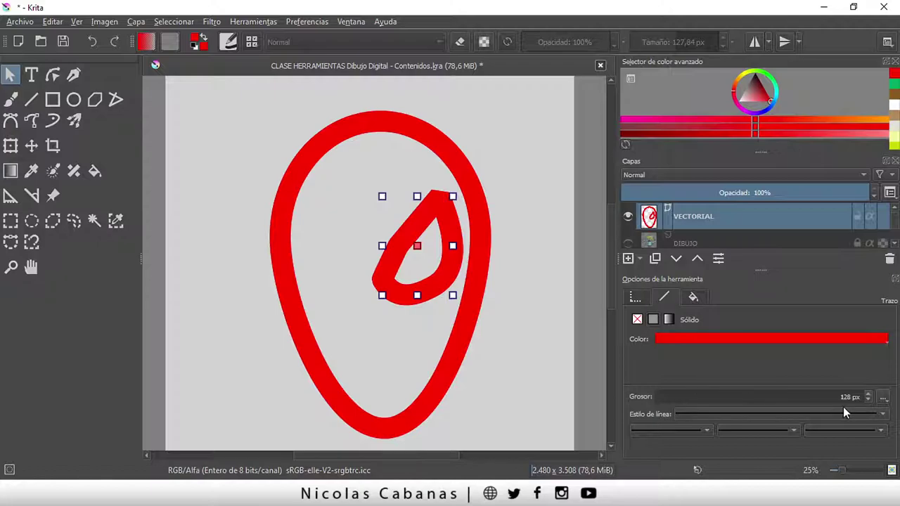
pyautogui.doubleClick(868, 400)
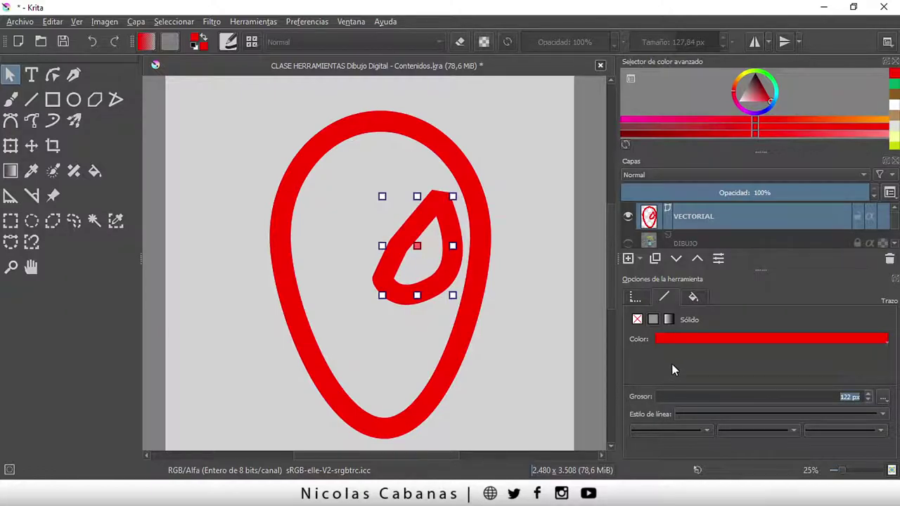
pyautogui.write('50')
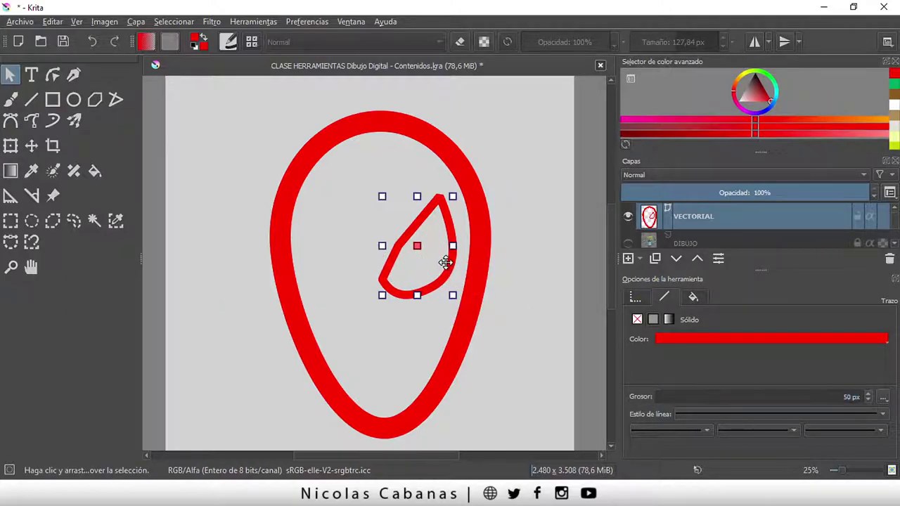
pyautogui.moveTo(451, 269); pyautogui.dragTo(434, 264)
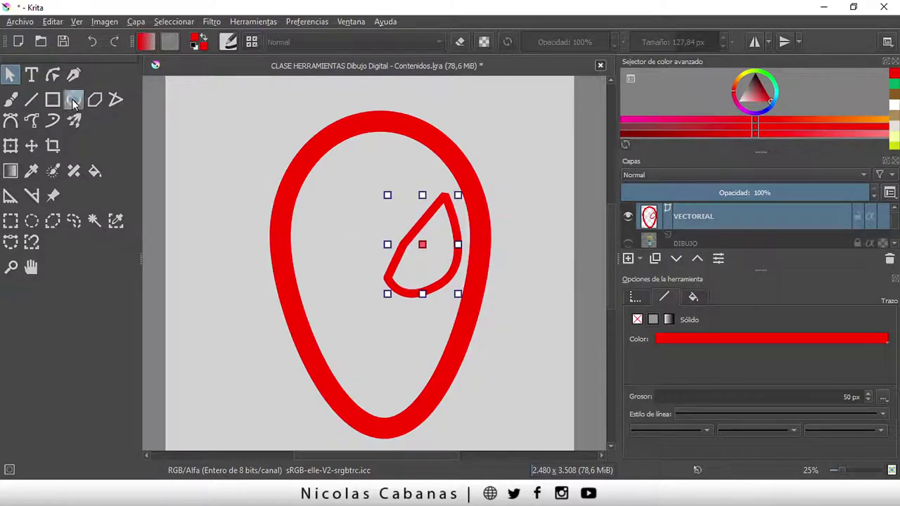
# Step: Draw a second red teardrop eye on the left side of the head with the Bezier tool
pyautogui.click(11, 120)
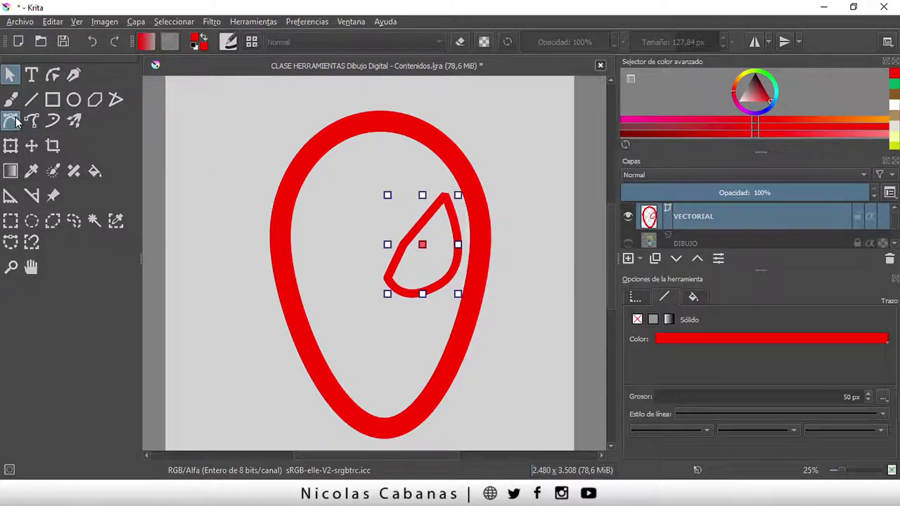
pyautogui.click(361, 277)
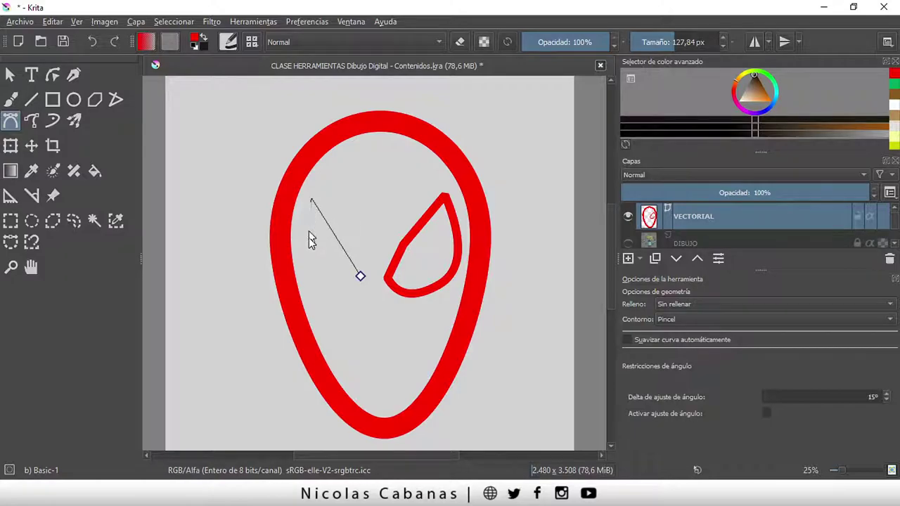
pyautogui.moveTo(297, 271); pyautogui.dragTo(344, 310)
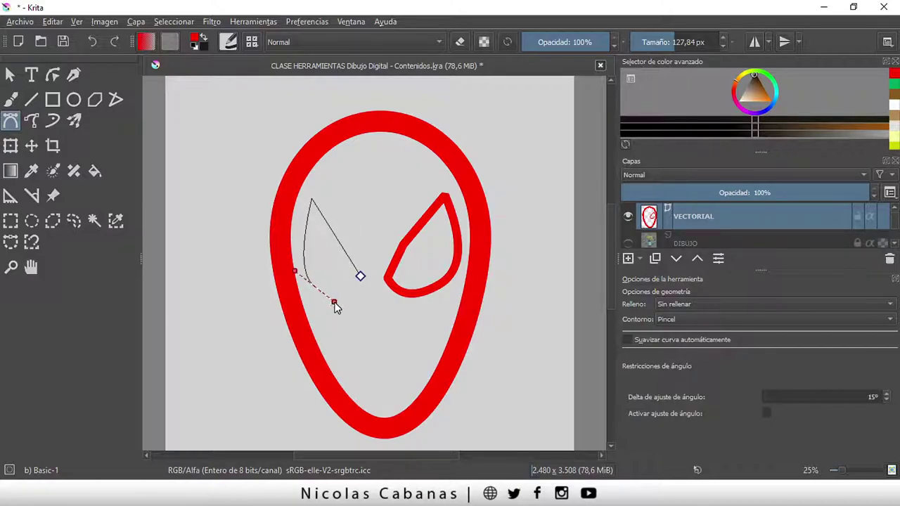
pyautogui.click(360, 275)
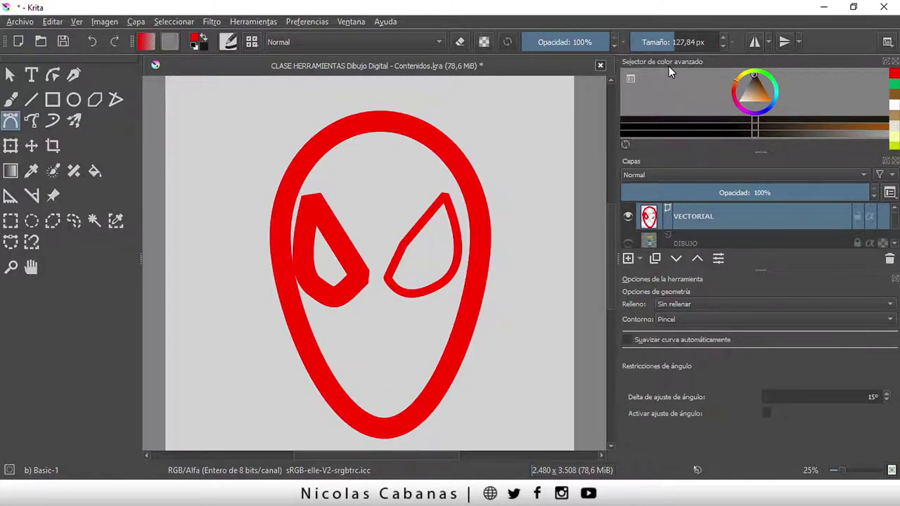
pyautogui.click(57, 73)
pyautogui.click(11, 73)
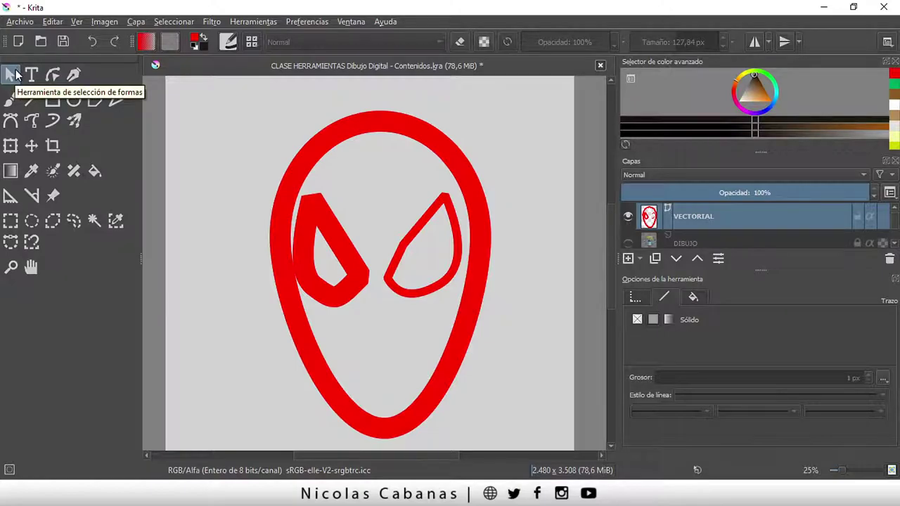
# Step: Change the left eye's outline width from 128 px to 50 px
pyautogui.moveTo(333, 243)
pyautogui.mouseDown()
pyautogui.moveTo(343, 251)
pyautogui.moveTo(335, 244)
pyautogui.mouseUp()
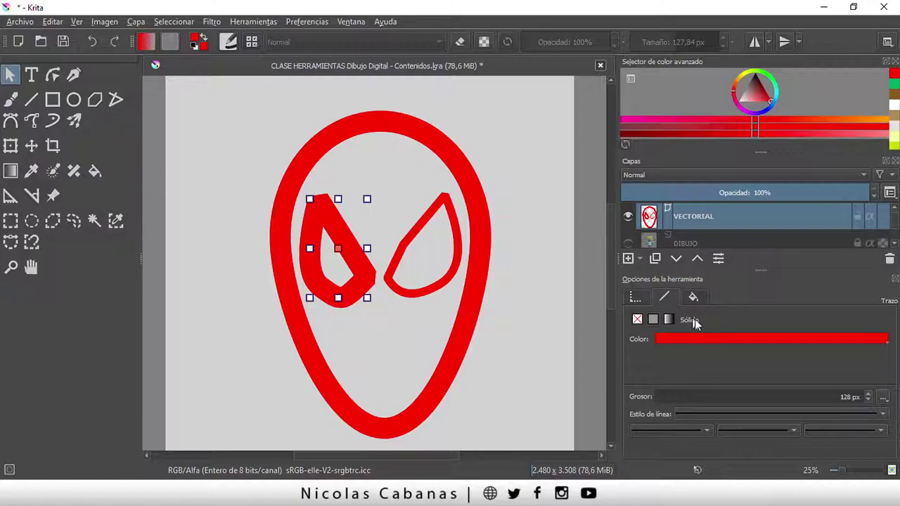
pyautogui.doubleClick(847, 397)
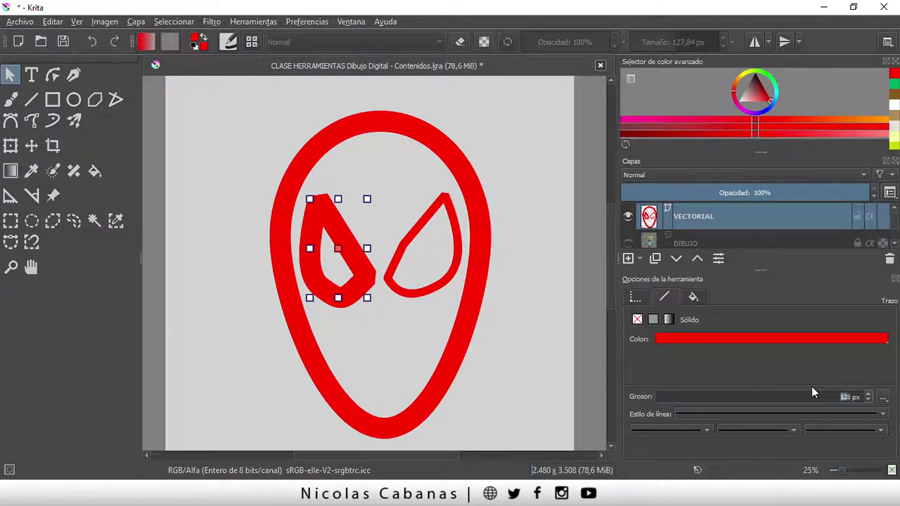
pyautogui.write('50')
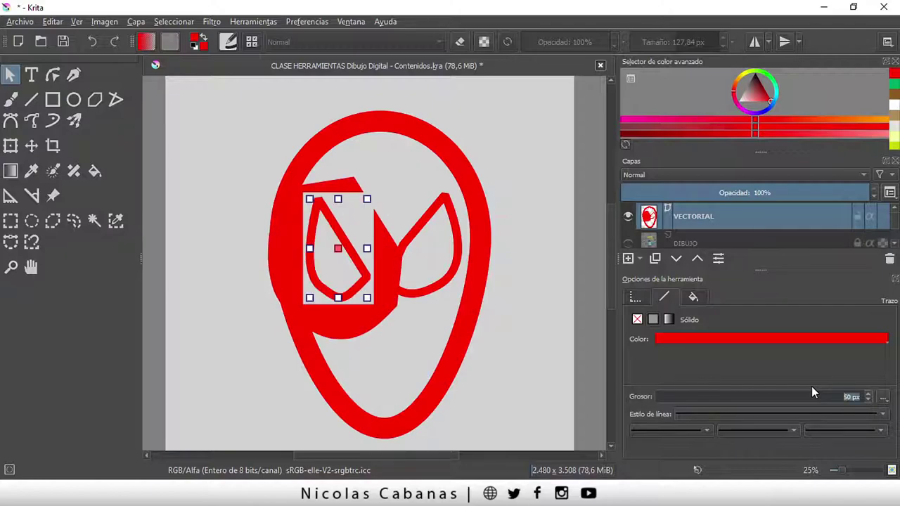
# Step: Shift the left eye slightly and bring up its path nodes for editing
pyautogui.click(528, 346)
pyautogui.scroll(-1, 528, 341)
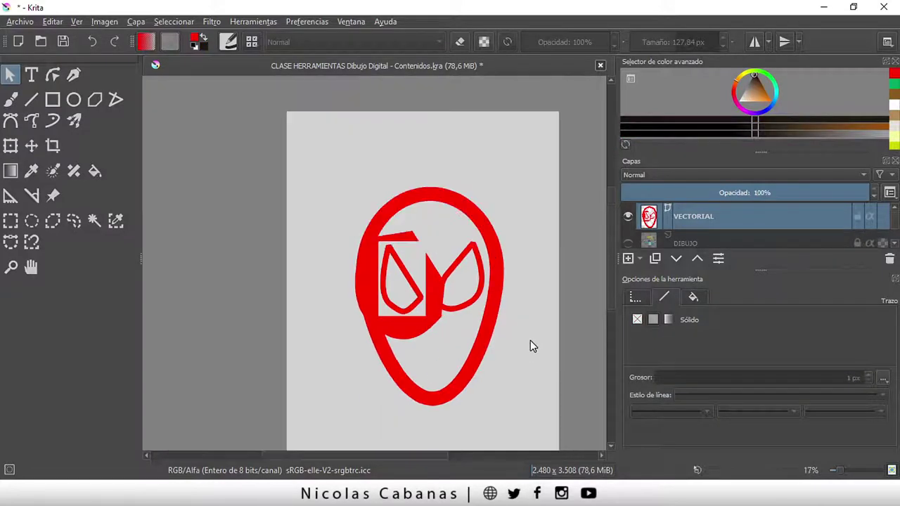
pyautogui.scroll(1, 529, 341)
pyautogui.click(359, 299)
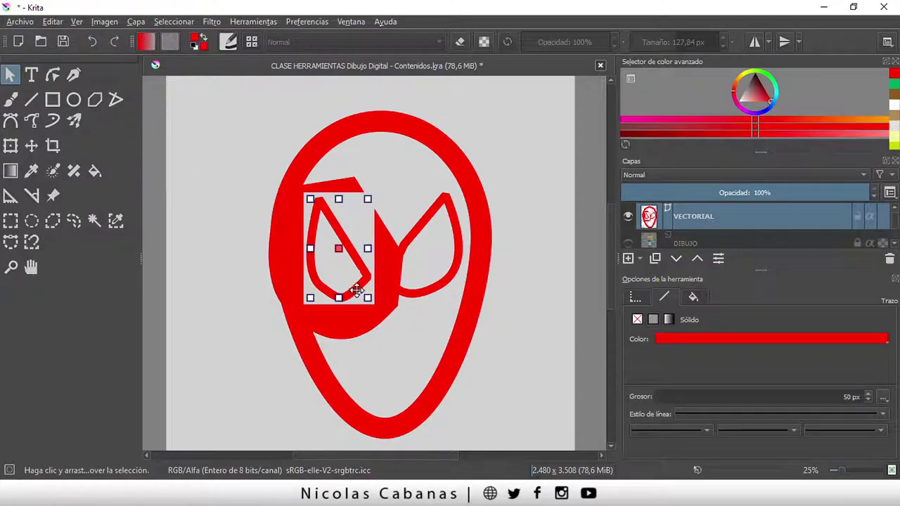
pyautogui.moveTo(351, 295)
pyautogui.mouseDown()
pyautogui.moveTo(251, 302)
pyautogui.moveTo(359, 290)
pyautogui.mouseUp()
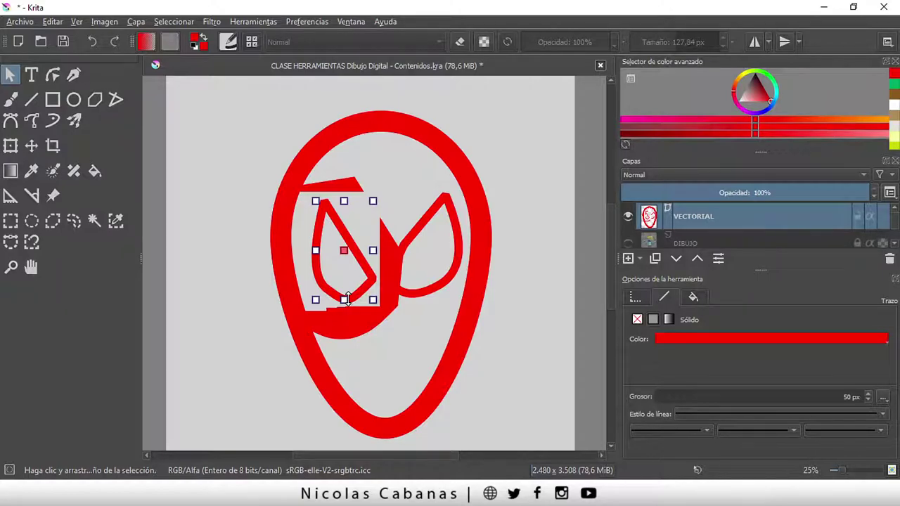
pyautogui.doubleClick(345, 299)
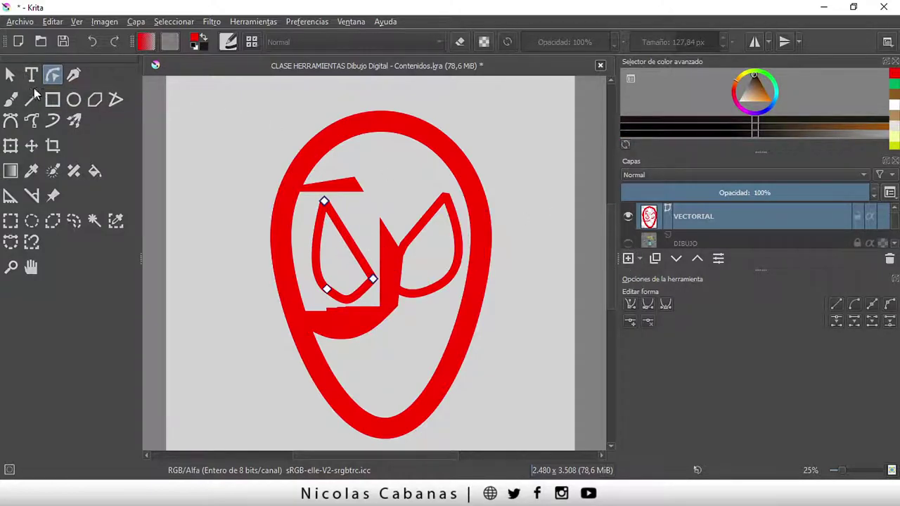
# Step: Nudge the left eye slightly into position with Select Shapes
pyautogui.click(13, 78)
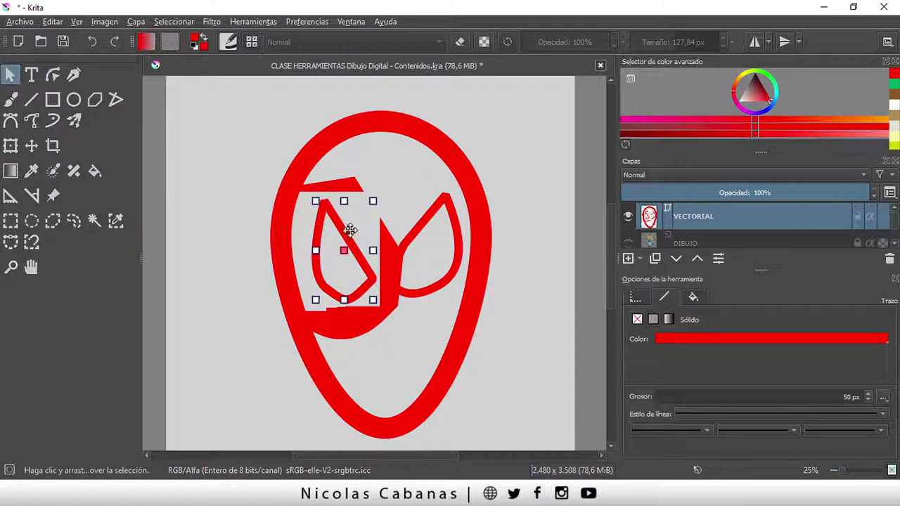
pyautogui.click(414, 239)
pyautogui.moveTo(355, 244); pyautogui.dragTo(343, 263)
pyautogui.click(387, 258)
pyautogui.click(353, 261)
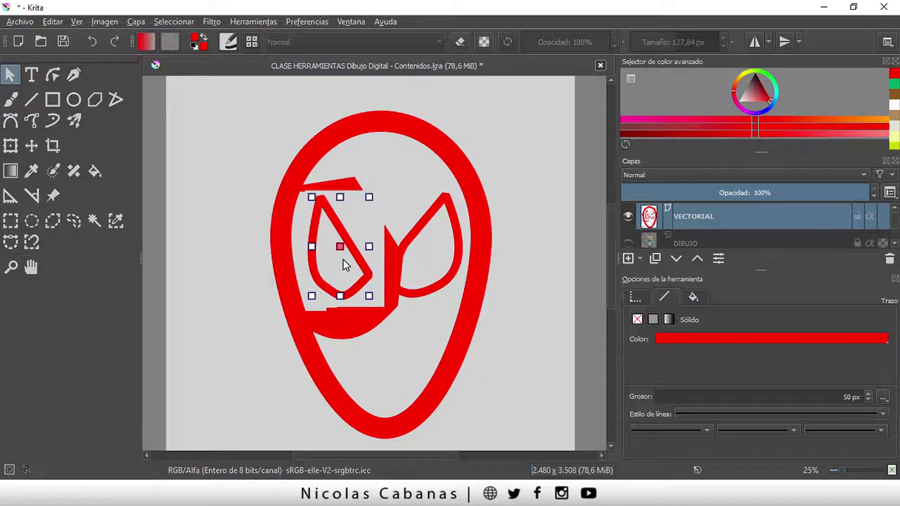
pyautogui.click(434, 257)
# Step: Move the right eye slightly down and draw a small red ellipse left of the head
pyautogui.click(471, 301)
pyautogui.hotkey('ctrl', 'z')
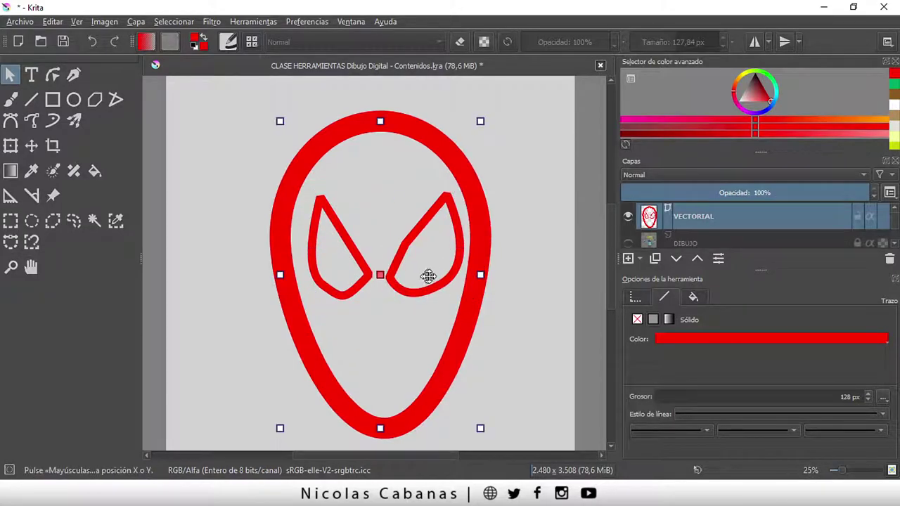
pyautogui.click(492, 308)
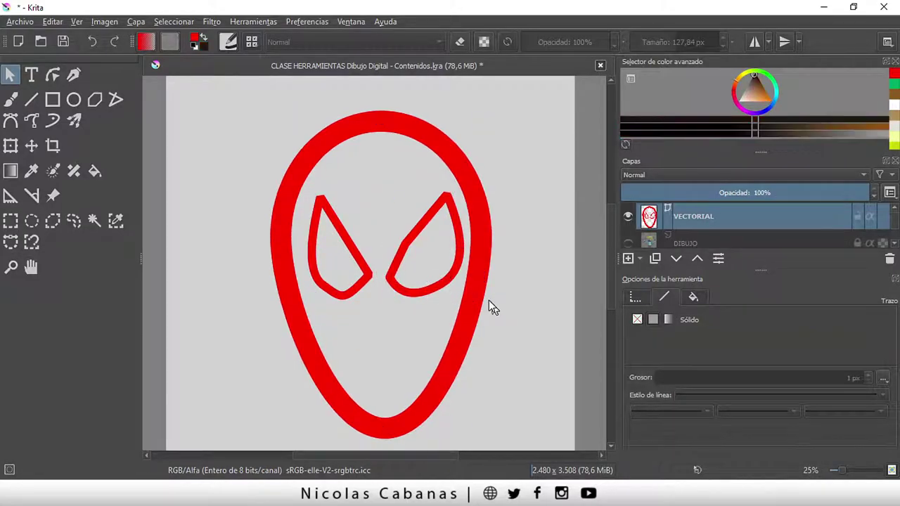
pyautogui.click(394, 275)
pyautogui.moveTo(395, 276); pyautogui.dragTo(395, 282)
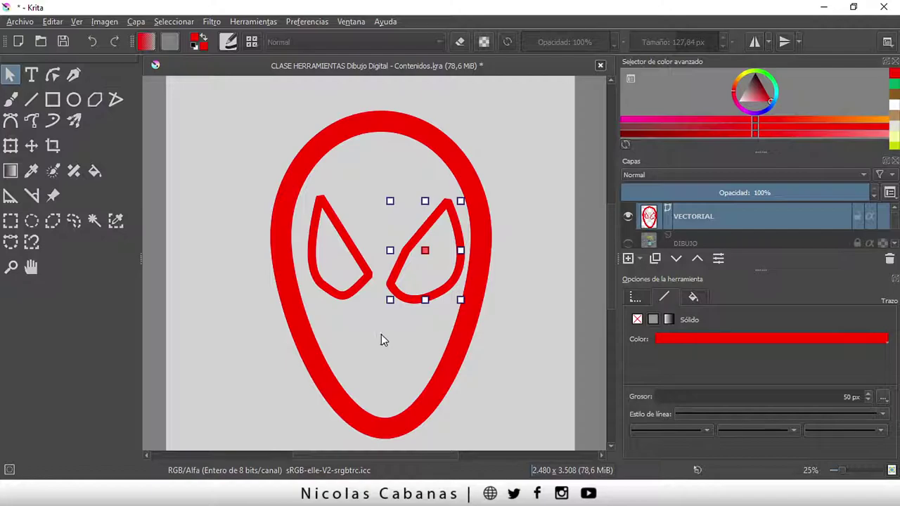
pyautogui.click(73, 99)
pyautogui.moveTo(192, 232); pyautogui.dragTo(242, 302)
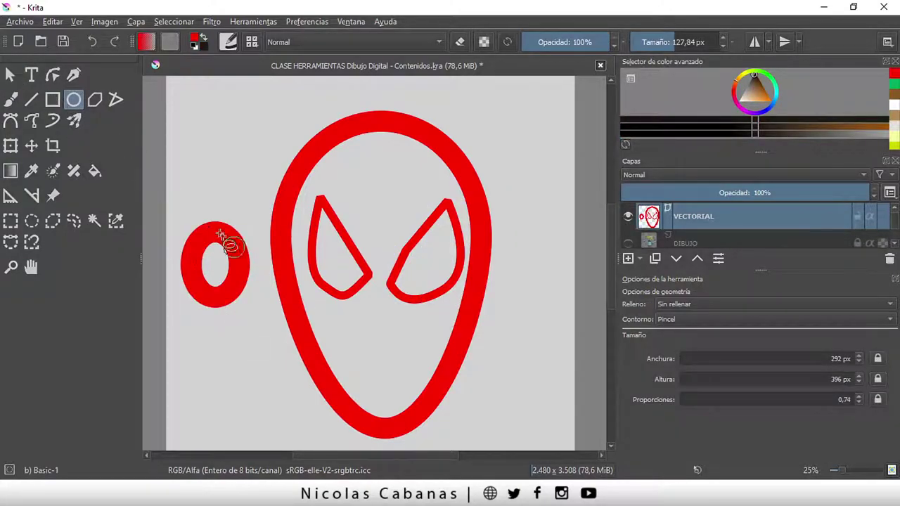
# Step: Convert the small ellipse to an editable path using the 'A ruta' context option
pyautogui.click(50, 76)
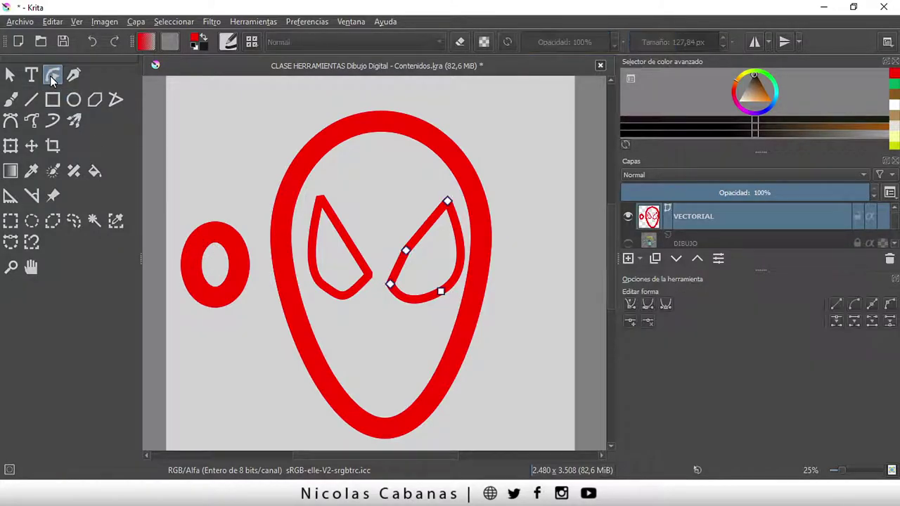
pyautogui.click(203, 248)
pyautogui.rightClick(202, 245)
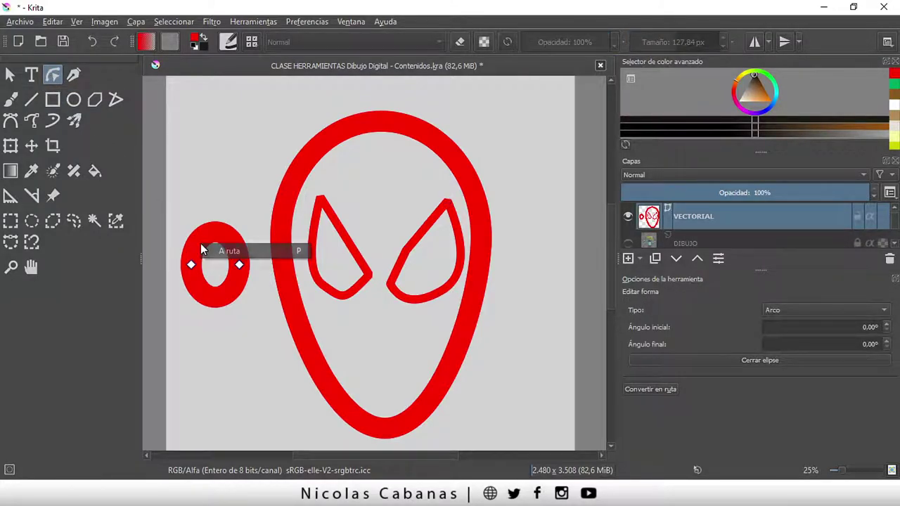
pyautogui.click(228, 253)
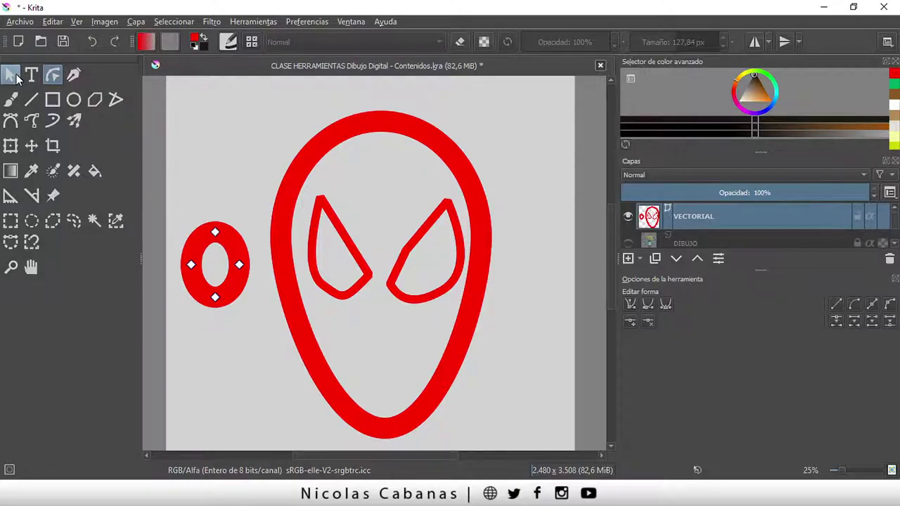
pyautogui.click(11, 75)
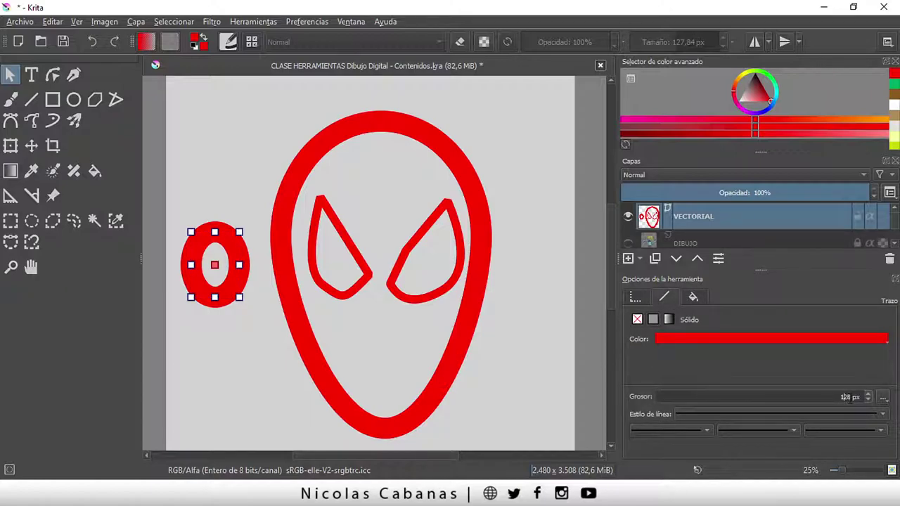
# Step: Give the small ellipse a 50 px olive-yellow outline
pyautogui.write('50')
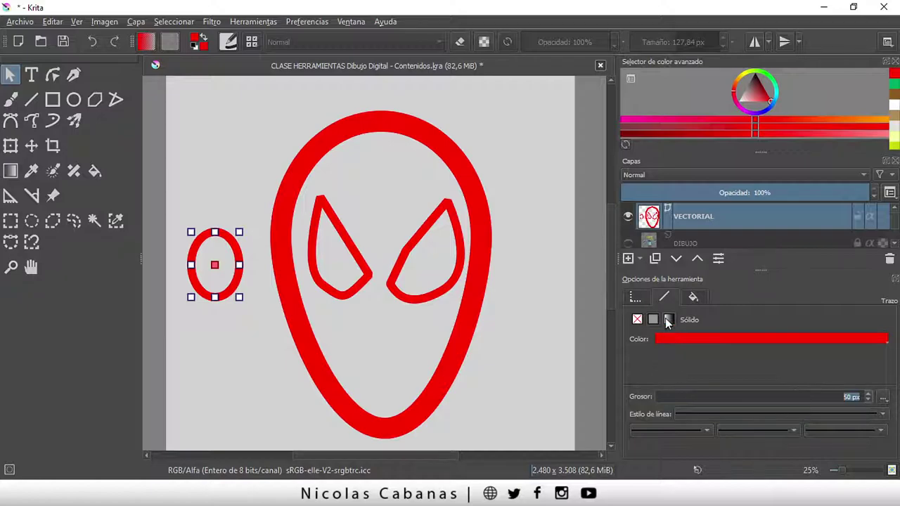
pyautogui.click(676, 339)
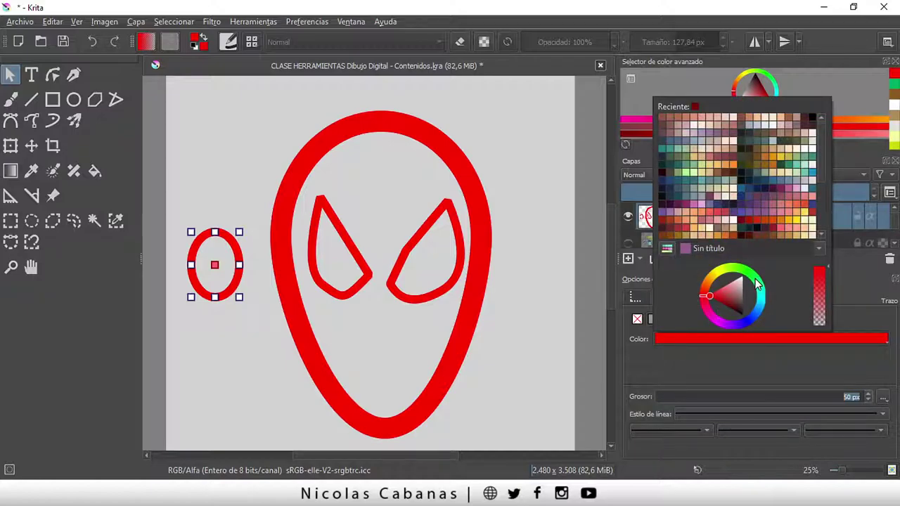
pyautogui.moveTo(754, 284)
pyautogui.mouseDown()
pyautogui.moveTo(720, 301)
pyautogui.moveTo(717, 290)
pyautogui.mouseUp()
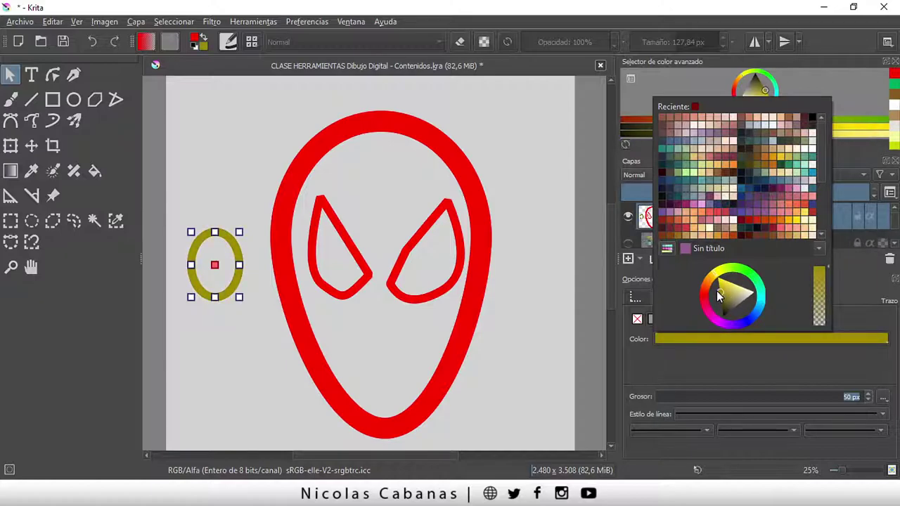
pyautogui.click(707, 358)
# Step: Fill the small ellipse with solid bright green
pyautogui.click(694, 298)
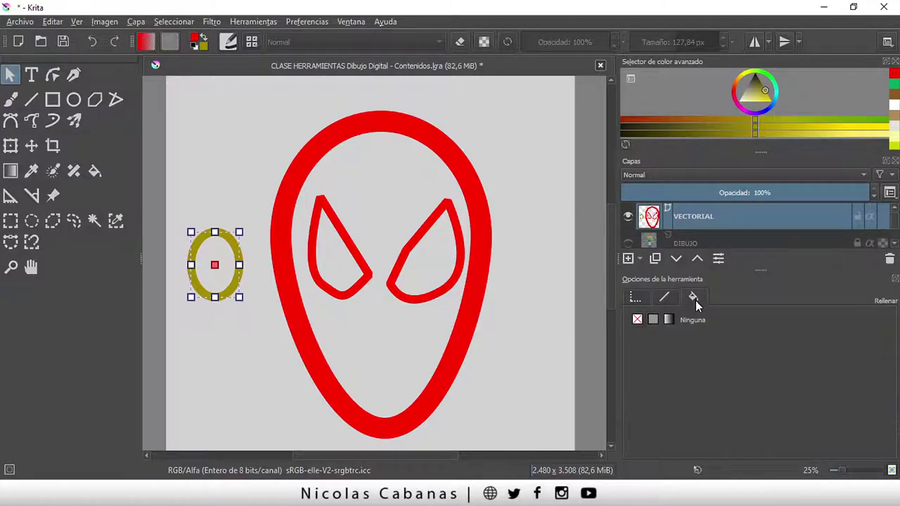
pyautogui.click(655, 319)
pyautogui.click(686, 338)
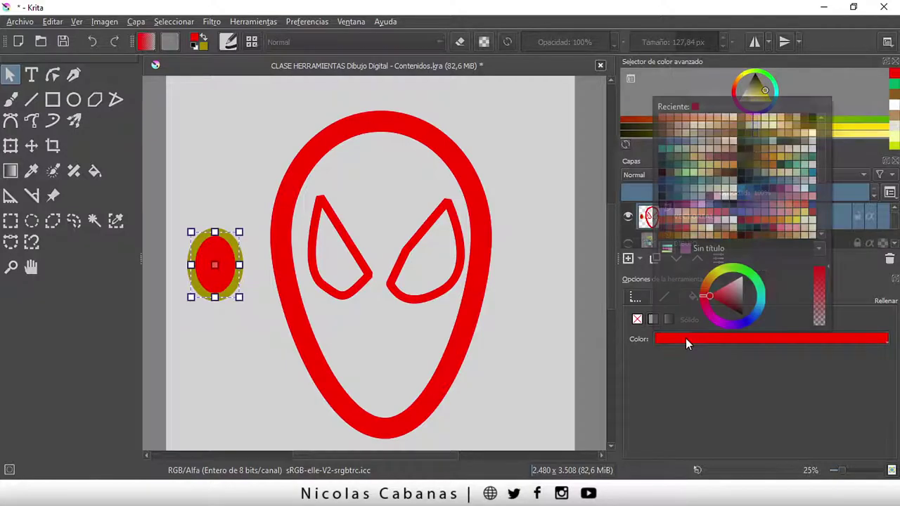
pyautogui.moveTo(759, 287); pyautogui.dragTo(750, 281)
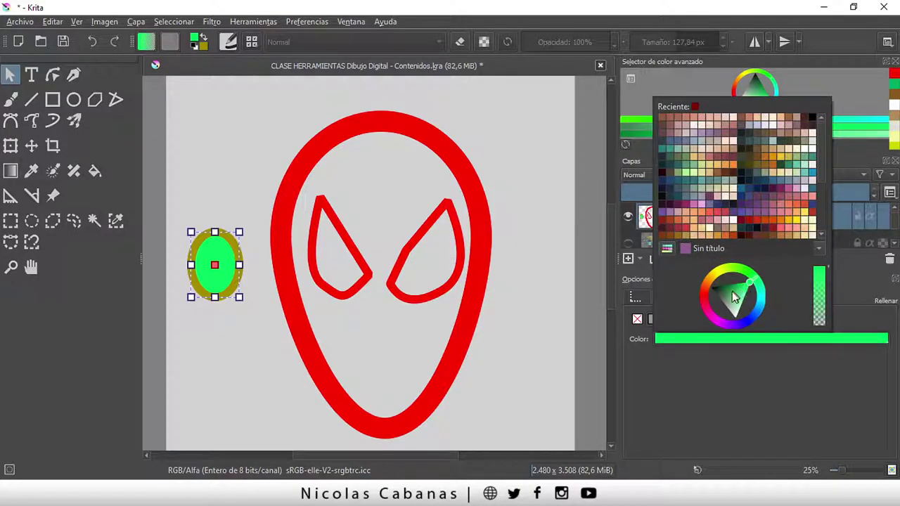
pyautogui.click(728, 373)
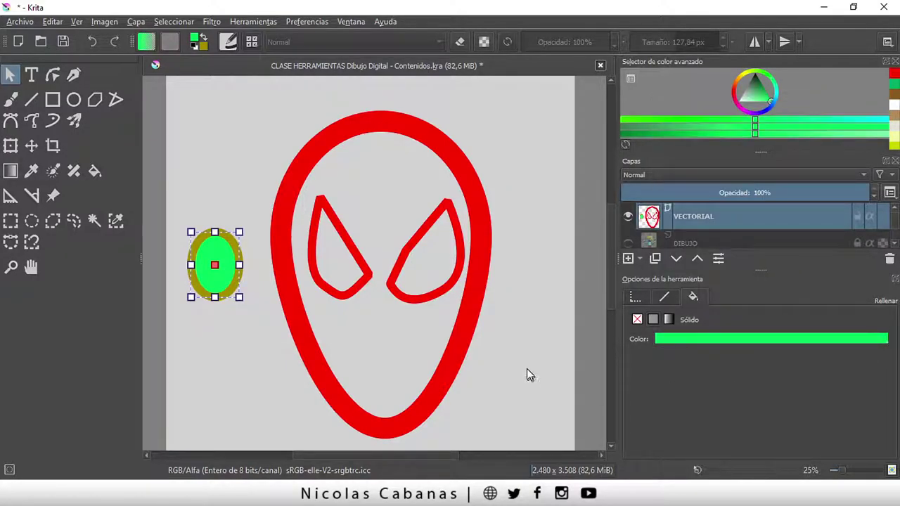
pyautogui.click(450, 349)
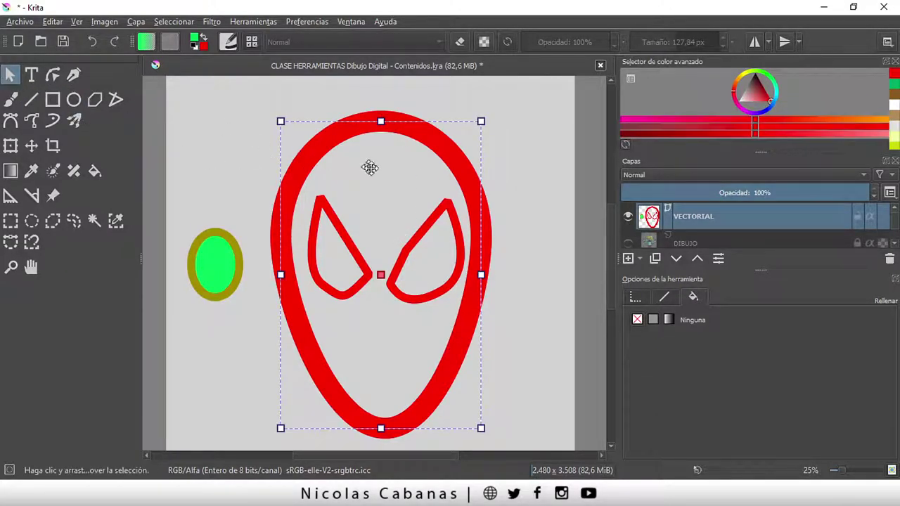
# Step: Fill the egg-shaped head with solid dark navy blue, then select the right eye
pyautogui.click(667, 319)
pyautogui.click(666, 337)
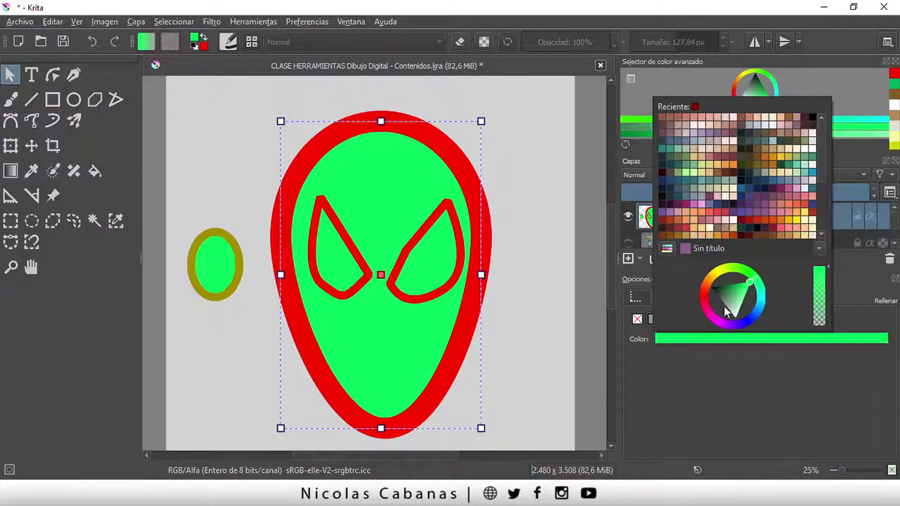
pyautogui.click(756, 313)
pyautogui.moveTo(740, 294); pyautogui.dragTo(740, 294)
pyautogui.click(722, 392)
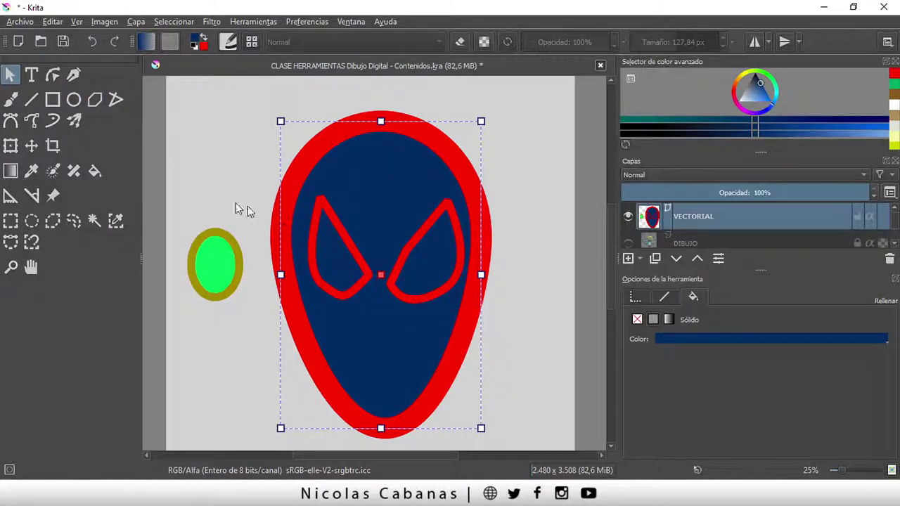
pyautogui.click(547, 250)
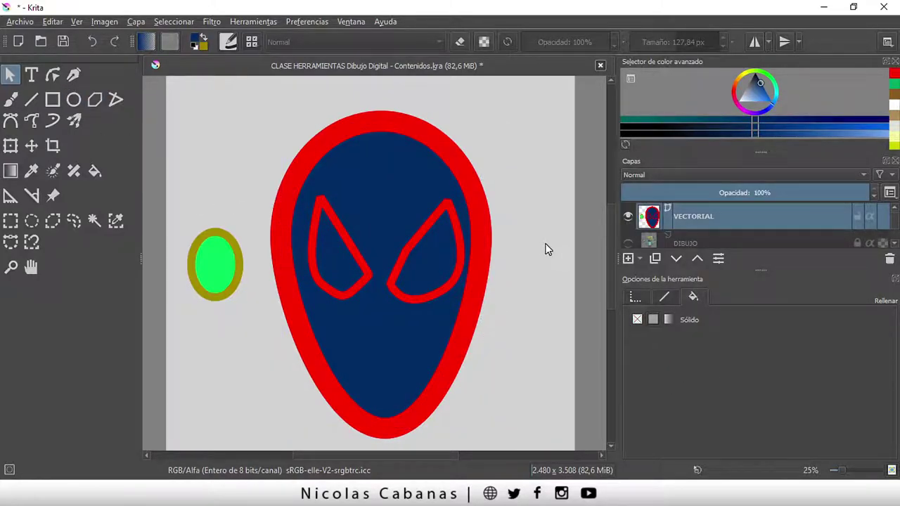
pyautogui.click(397, 279)
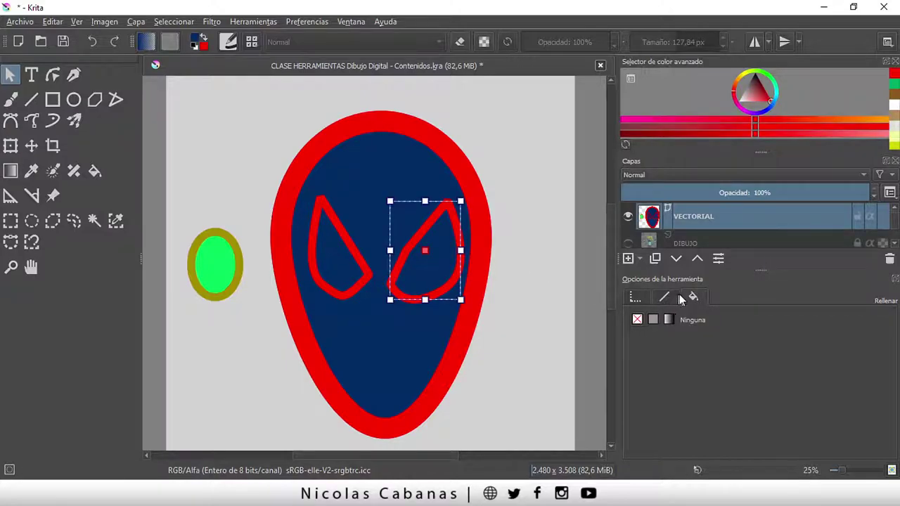
# Step: Give the right eye a solid white fill
pyautogui.click(650, 320)
pyautogui.click(666, 338)
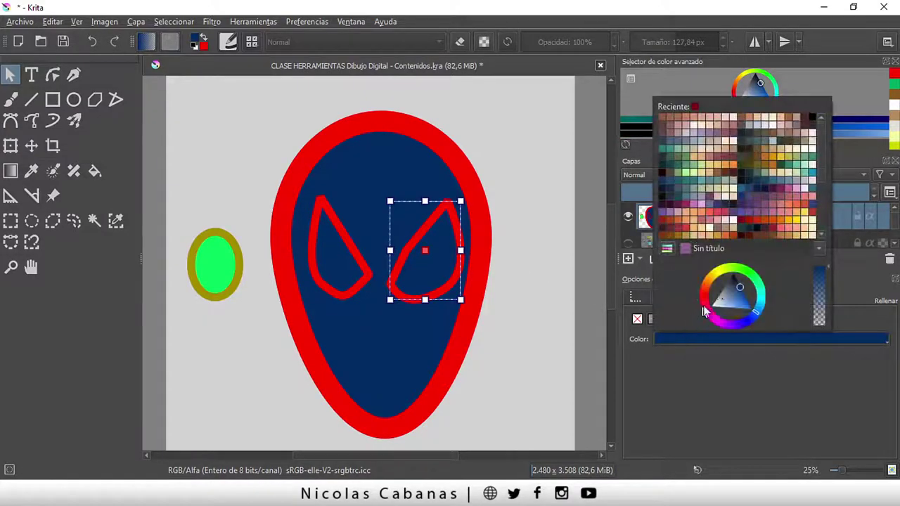
pyautogui.moveTo(705, 313); pyautogui.dragTo(697, 307)
pyautogui.click(667, 380)
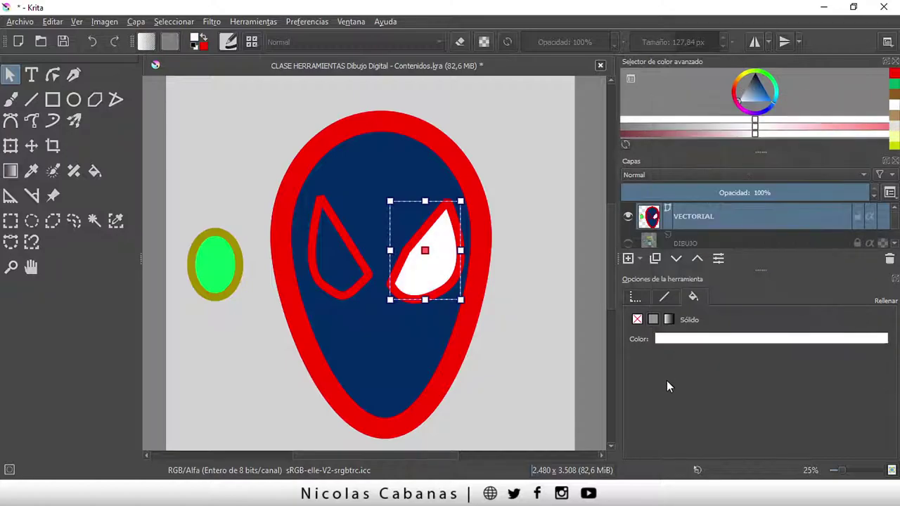
# Step: Change the right eye's outline colour to a near-black dark red
pyautogui.click(666, 295)
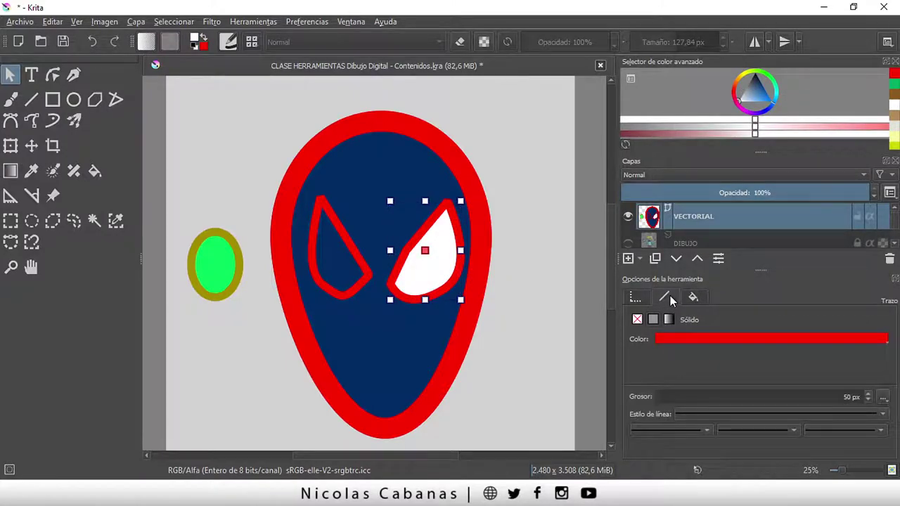
pyautogui.click(690, 295)
pyautogui.click(691, 295)
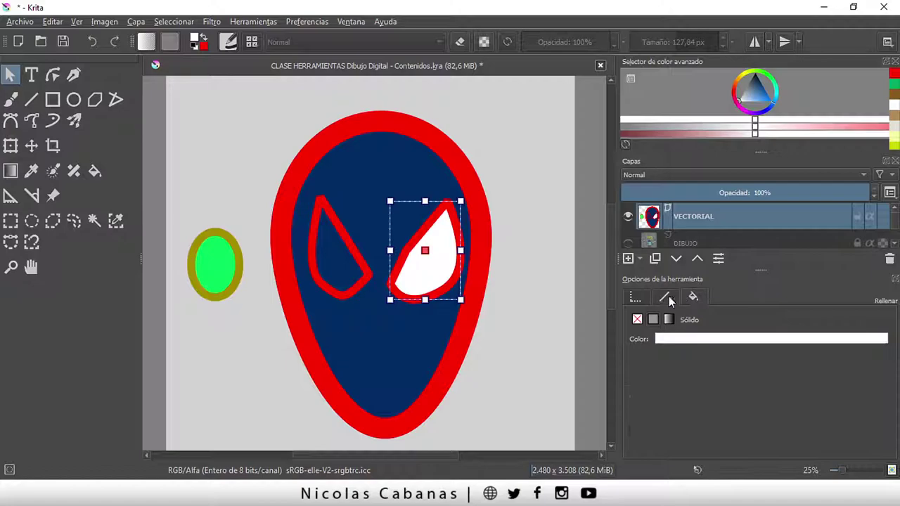
pyautogui.click(677, 337)
pyautogui.moveTo(720, 302); pyautogui.dragTo(743, 322)
pyautogui.click(697, 370)
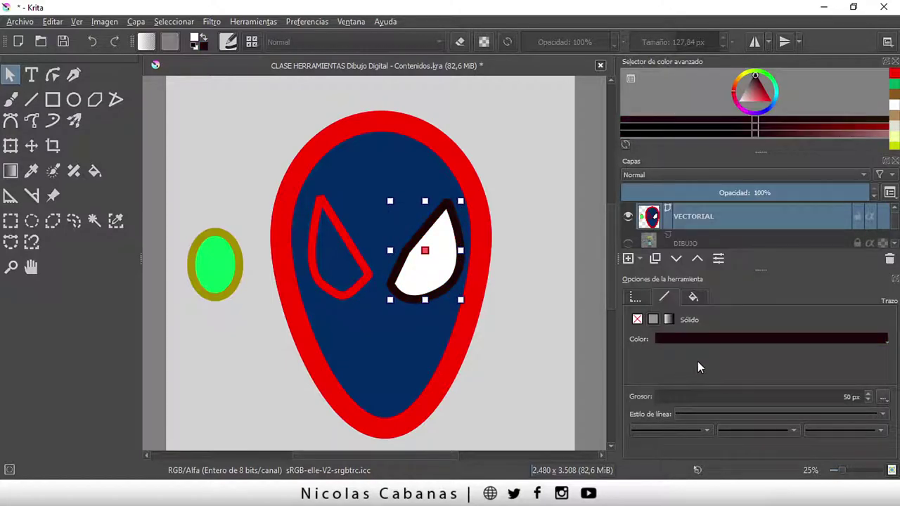
pyautogui.click(336, 283)
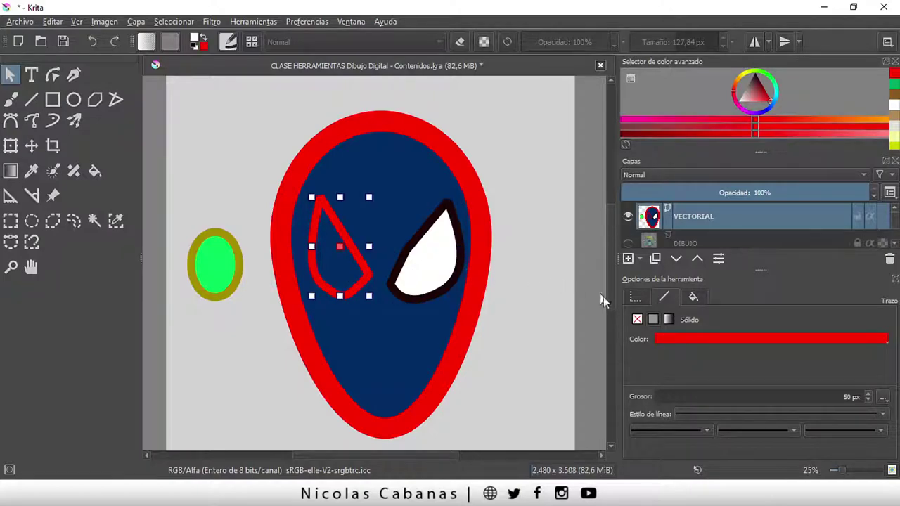
# Step: Give the left eye a solid white fill
pyautogui.click(692, 296)
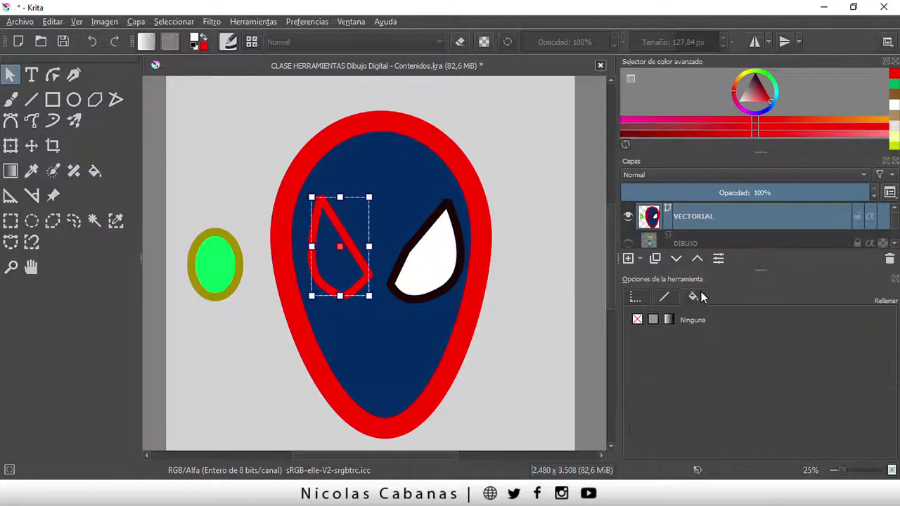
pyautogui.click(653, 320)
pyautogui.click(671, 340)
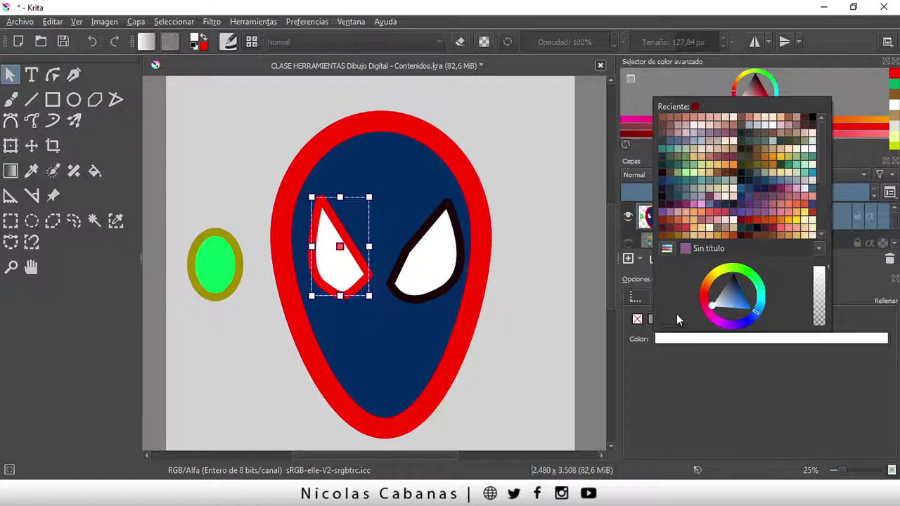
pyautogui.click(704, 300)
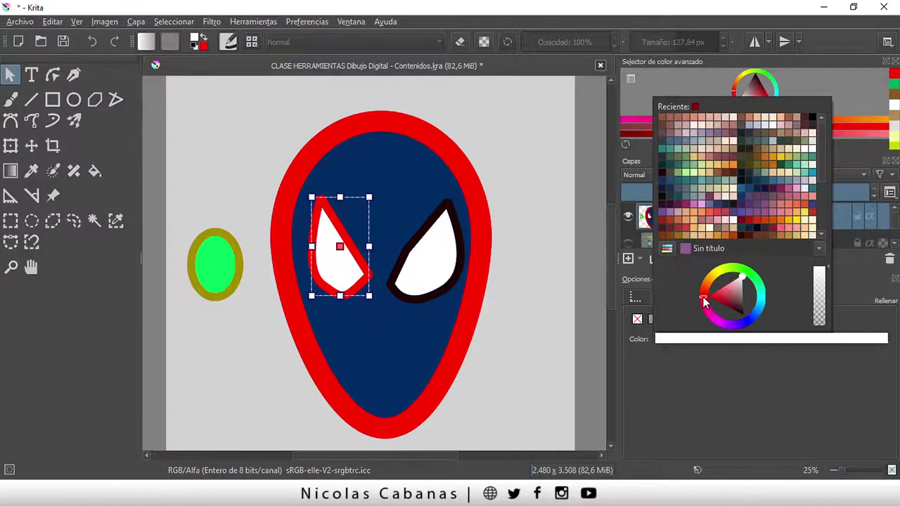
pyautogui.click(729, 371)
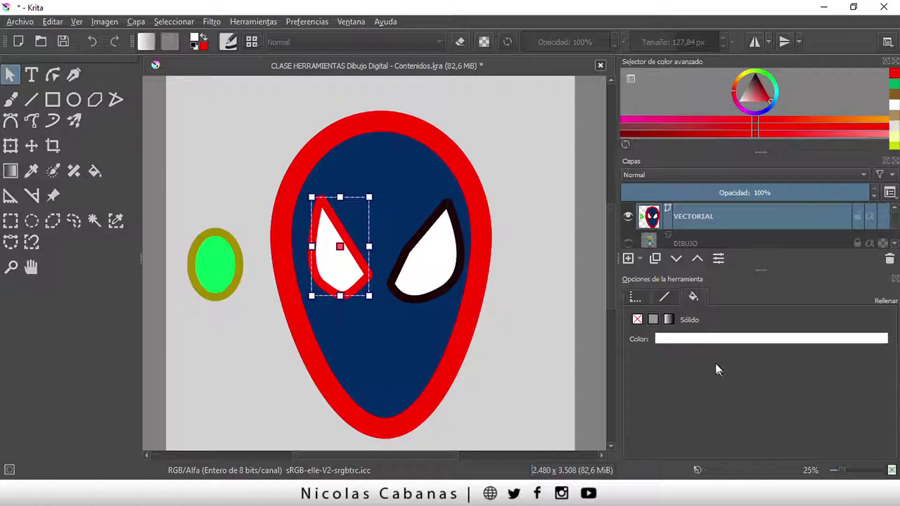
# Step: Change the left eye's outline colour to black so both eyes match
pyautogui.click(664, 298)
pyautogui.click(686, 340)
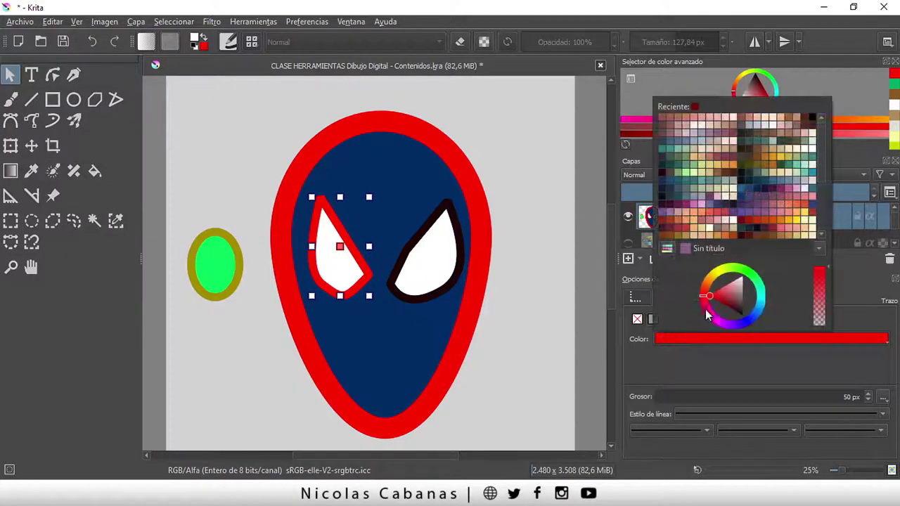
pyautogui.click(739, 298)
pyautogui.click(729, 352)
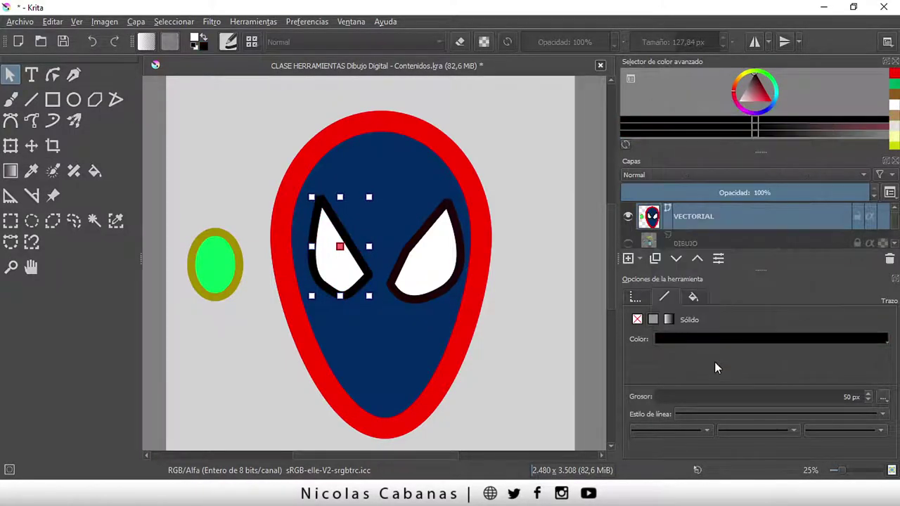
pyautogui.click(571, 360)
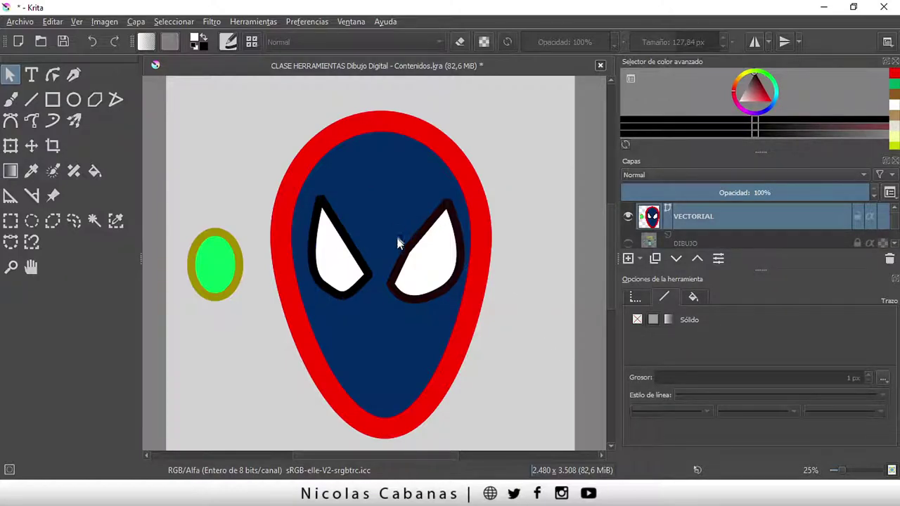
pyautogui.click(364, 271)
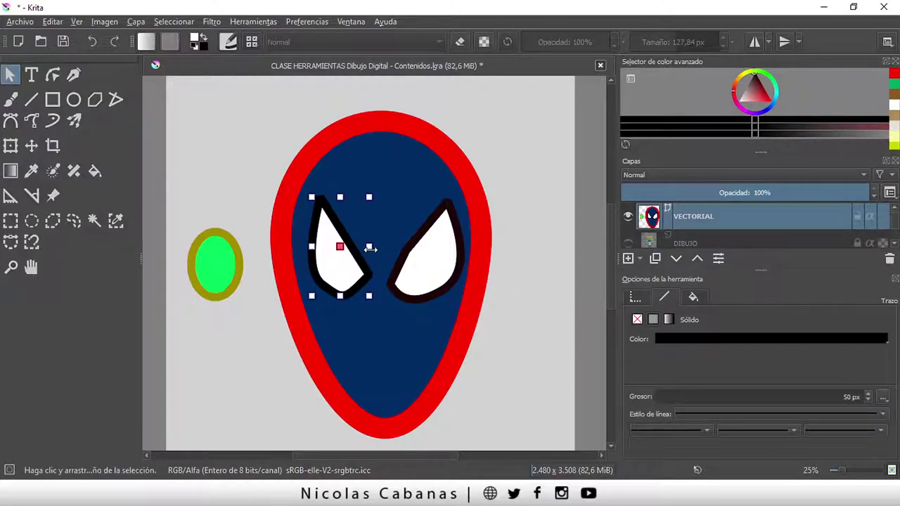
# Step: Nudge the left eye's top and bottom-left nodes, then add paint layer Capa 4 above VECTORIAL
pyautogui.click(48, 74)
pyautogui.moveTo(319, 198); pyautogui.dragTo(317, 195)
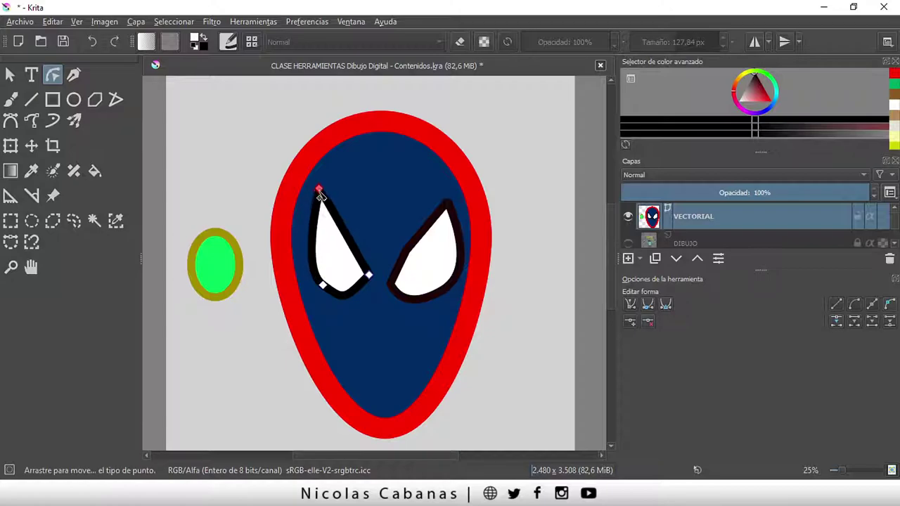
pyautogui.moveTo(322, 285)
pyautogui.mouseDown()
pyautogui.moveTo(324, 295)
pyautogui.moveTo(358, 307)
pyautogui.mouseUp()
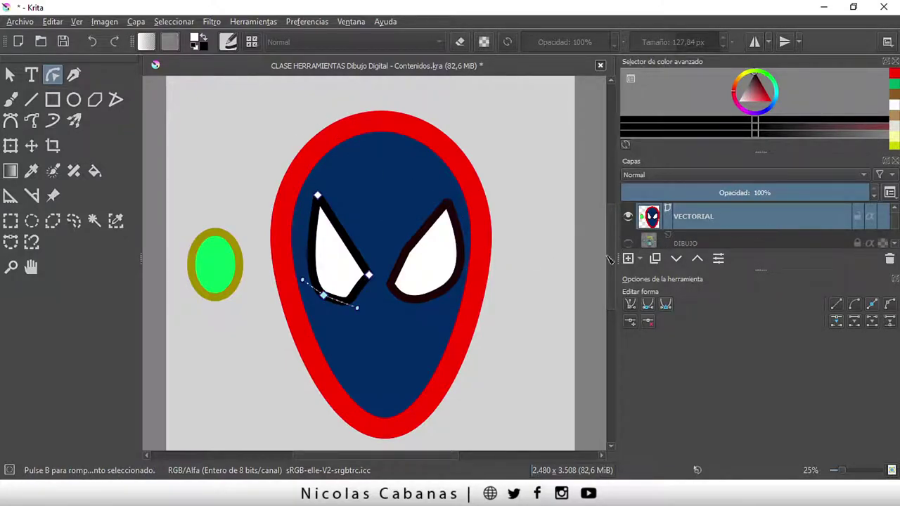
pyautogui.click(628, 260)
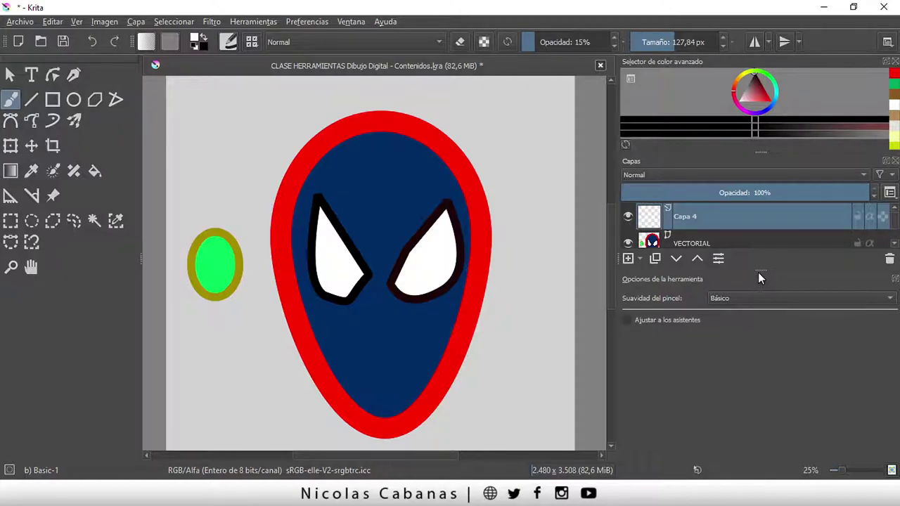
# Step: Set the brush to 279,90 px size and 4% opacity with a blue-teal colour
pyautogui.moveTo(759, 270); pyautogui.dragTo(759, 365)
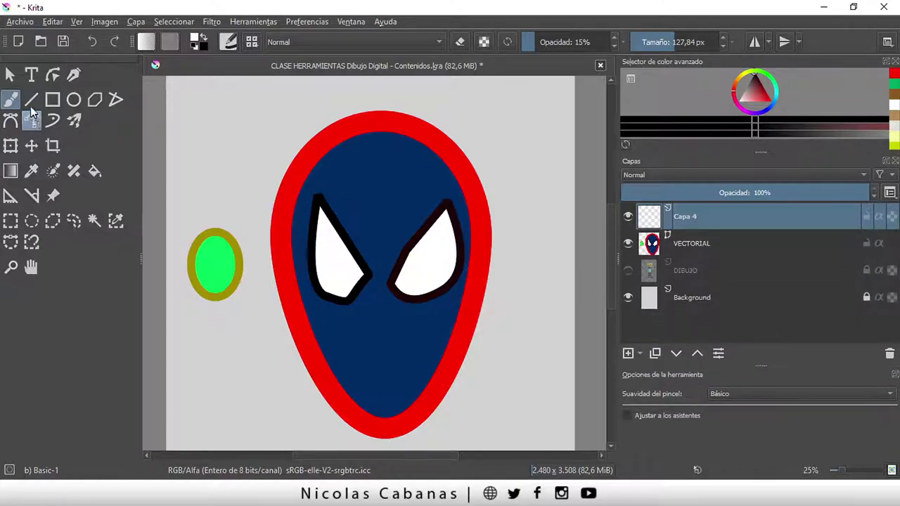
pyautogui.moveTo(682, 40); pyautogui.dragTo(693, 40)
pyautogui.moveTo(555, 40); pyautogui.dragTo(525, 41)
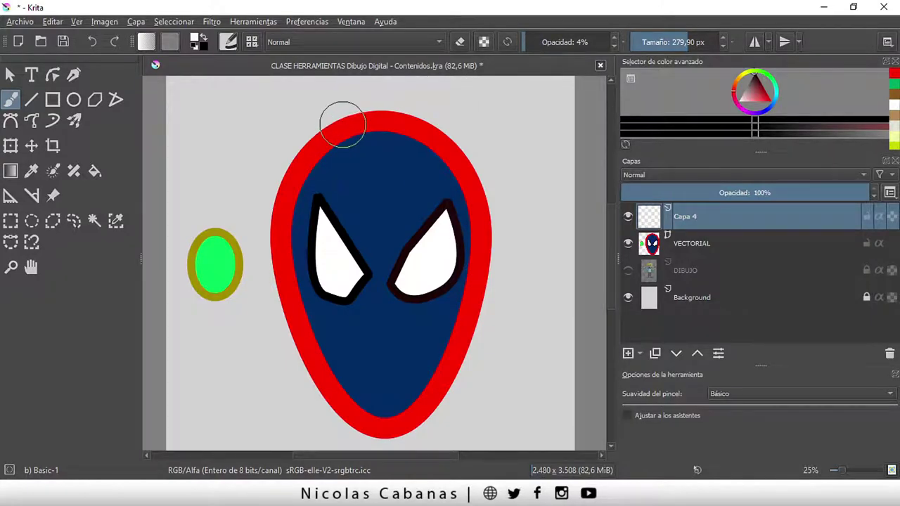
pyautogui.moveTo(757, 89); pyautogui.dragTo(761, 91)
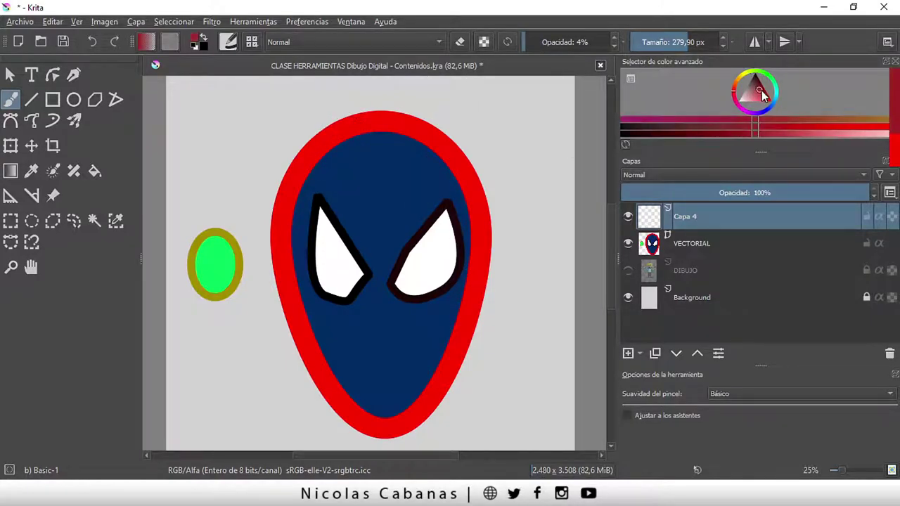
pyautogui.click(776, 104)
pyautogui.click(762, 87)
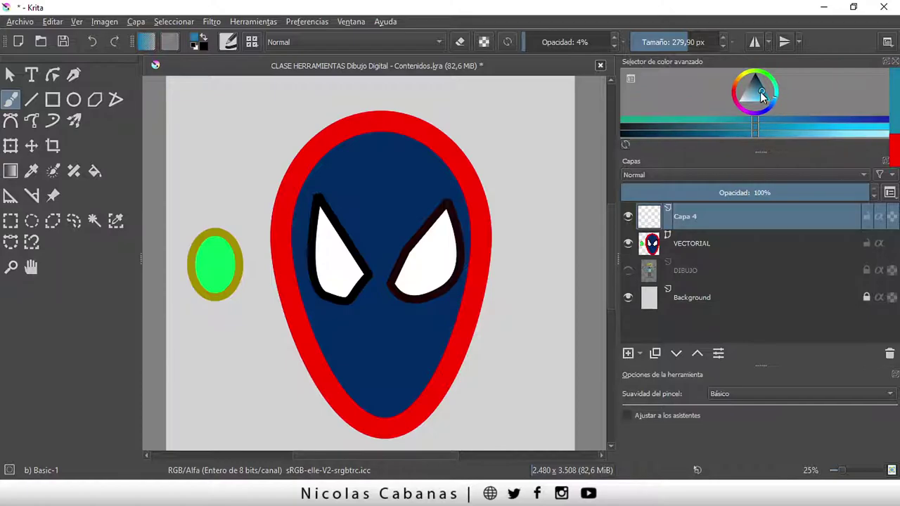
# Step: Paint faint light-teal shading across the top and down the centre of the mask
pyautogui.moveTo(361, 124)
pyautogui.mouseDown()
pyautogui.moveTo(458, 136)
pyautogui.moveTo(372, 117)
pyautogui.moveTo(452, 153)
pyautogui.moveTo(415, 157)
pyautogui.moveTo(424, 183)
pyautogui.moveTo(436, 154)
pyautogui.moveTo(439, 165)
pyautogui.moveTo(412, 176)
pyautogui.moveTo(420, 190)
pyautogui.mouseUp()
pyautogui.click(767, 94)
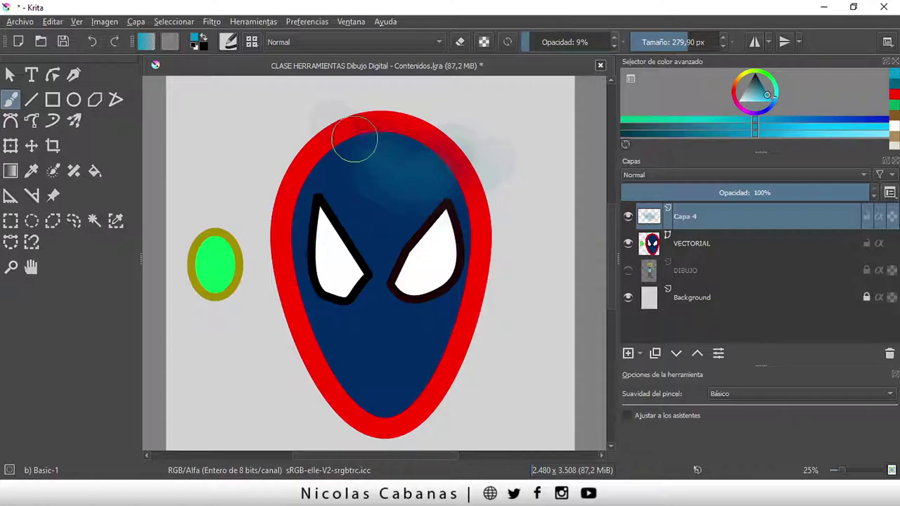
pyautogui.moveTo(353, 135)
pyautogui.mouseDown()
pyautogui.moveTo(375, 161)
pyautogui.moveTo(398, 223)
pyautogui.moveTo(376, 206)
pyautogui.moveTo(370, 350)
pyautogui.moveTo(380, 375)
pyautogui.moveTo(389, 373)
pyautogui.moveTo(381, 244)
pyautogui.moveTo(398, 154)
pyautogui.moveTo(370, 217)
pyautogui.moveTo(374, 344)
pyautogui.moveTo(394, 389)
pyautogui.moveTo(387, 396)
pyautogui.moveTo(382, 261)
pyautogui.moveTo(396, 161)
pyautogui.moveTo(375, 209)
pyautogui.moveTo(372, 375)
pyautogui.moveTo(386, 355)
pyautogui.mouseUp()
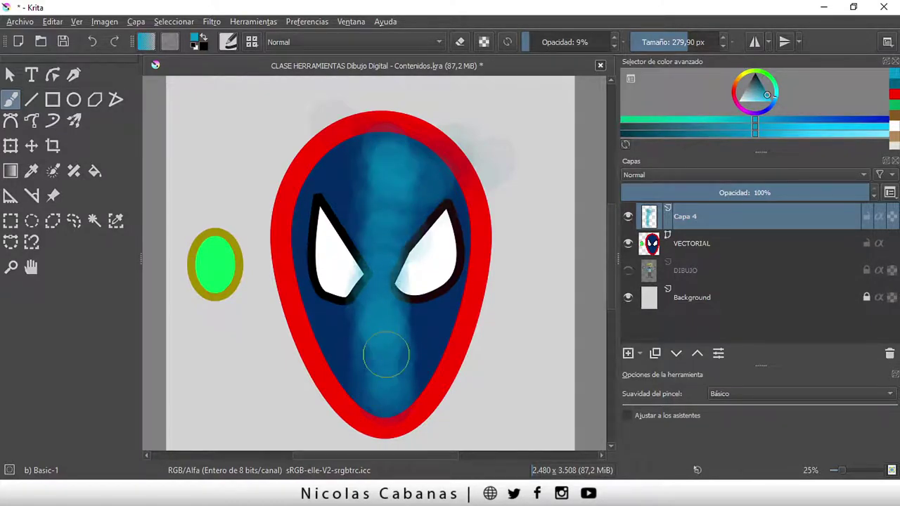
pyautogui.scroll(-2, 407, 332)
pyautogui.scroll(1, 450, 407)
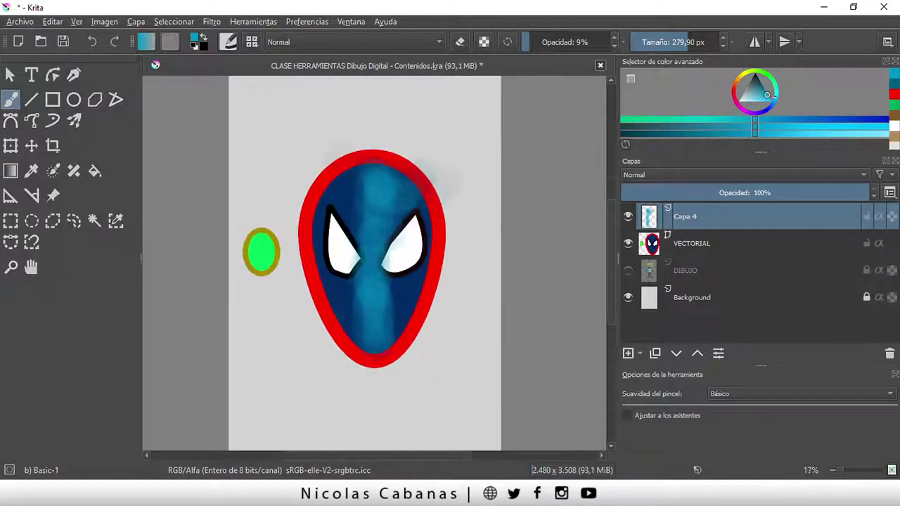
pyautogui.moveTo(610, 296); pyautogui.dragTo(610, 309)
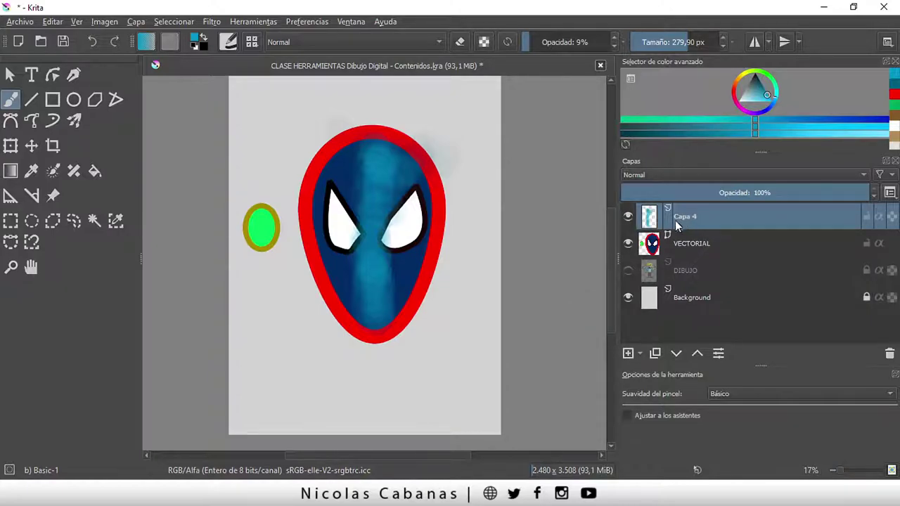
pyautogui.click(685, 244)
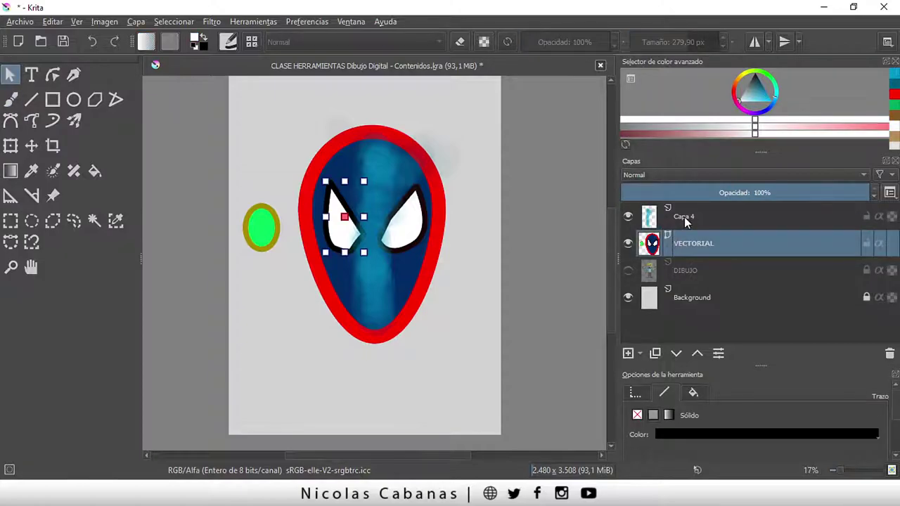
pyautogui.click(683, 219)
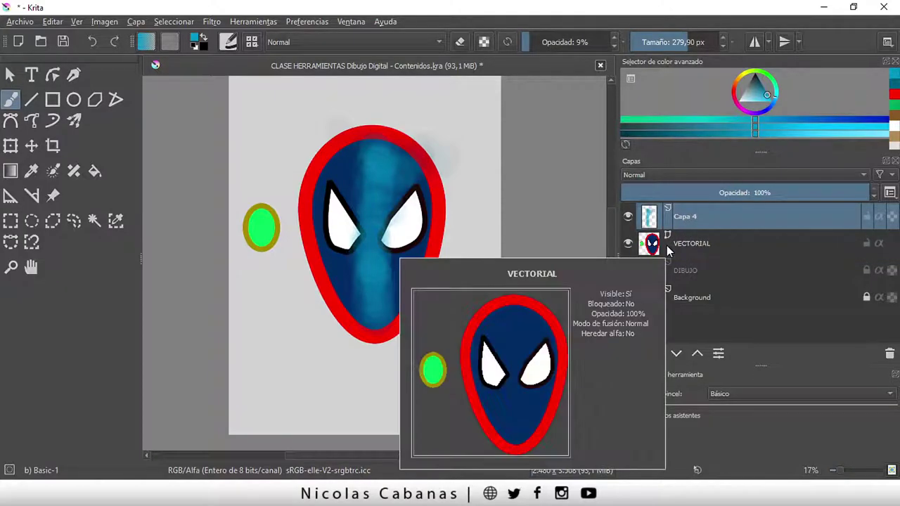